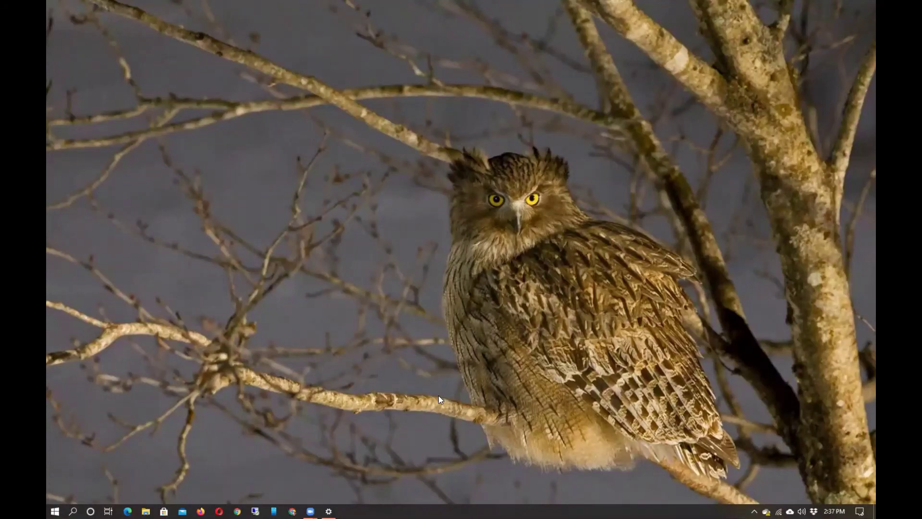
Launch Microsoft Excel by searching for it from the Start menu.
{"action": "key", "text": "super"}
{"action": "type", "text": "e"}
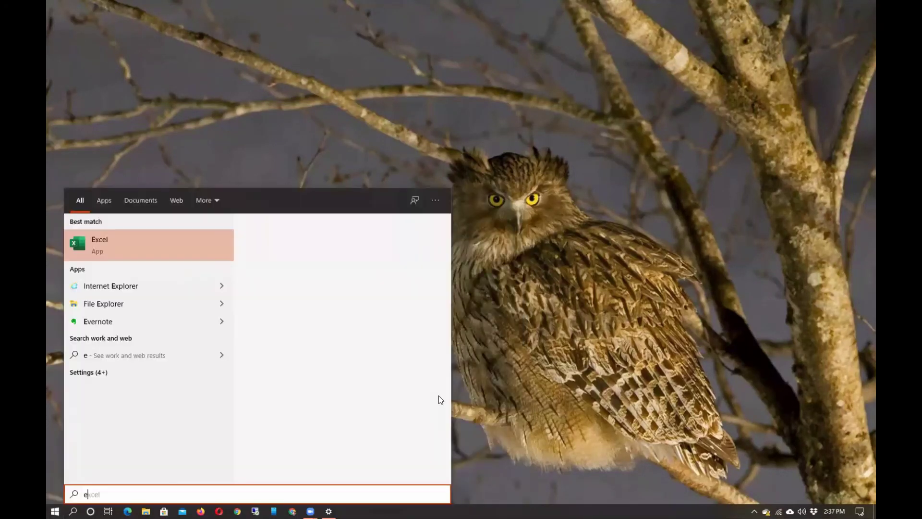
{"action": "key", "text": "Return"}
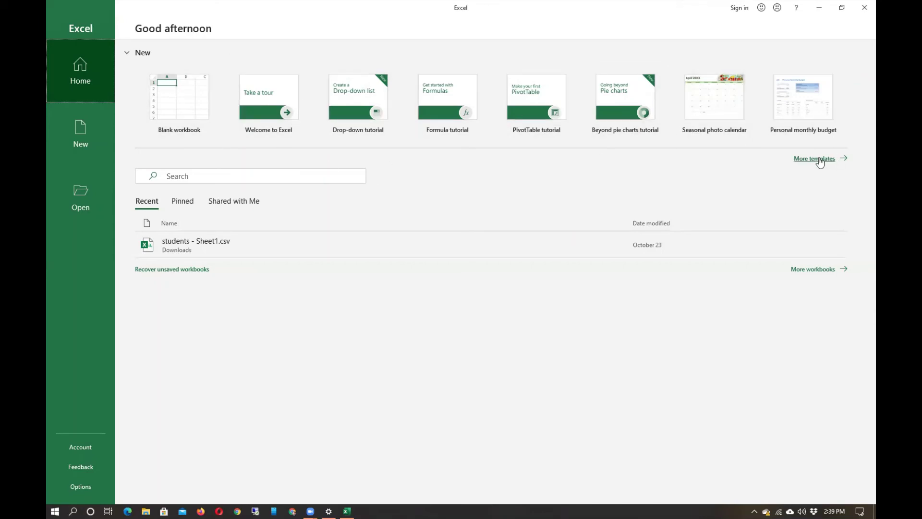
{"action": "left_click", "coordinate": [819, 160]}
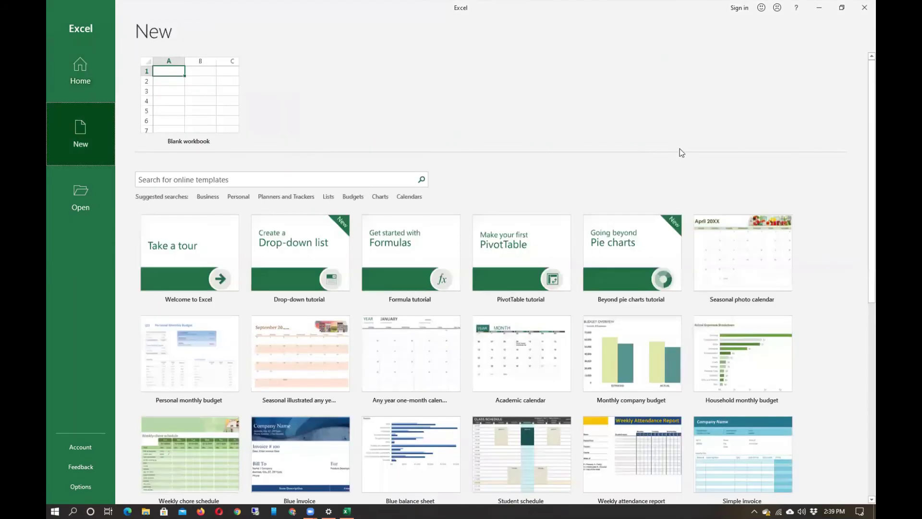
{"action": "scroll", "coordinate": [593, 192], "scroll_direction": "down", "scroll_amount": 3}
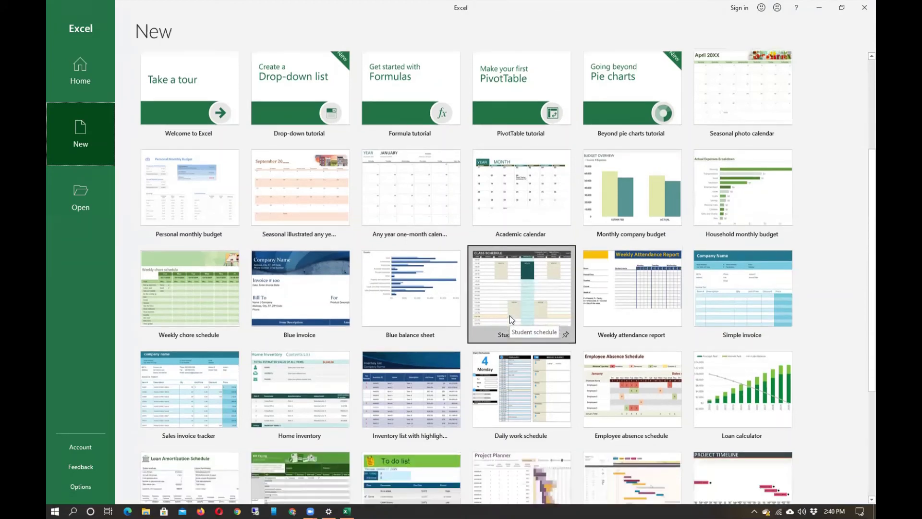
{"action": "scroll", "coordinate": [509, 315], "scroll_direction": "down", "scroll_amount": 3}
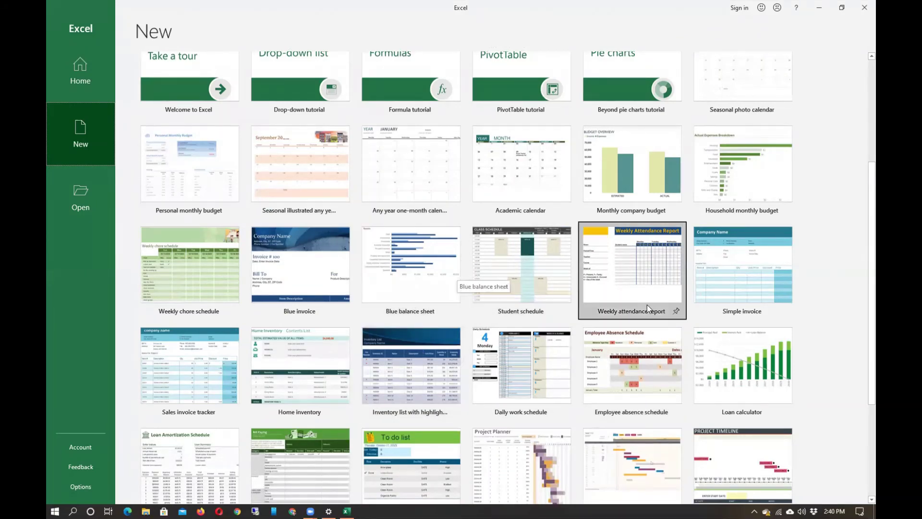
{"action": "scroll", "coordinate": [510, 378], "scroll_direction": "down", "scroll_amount": 1}
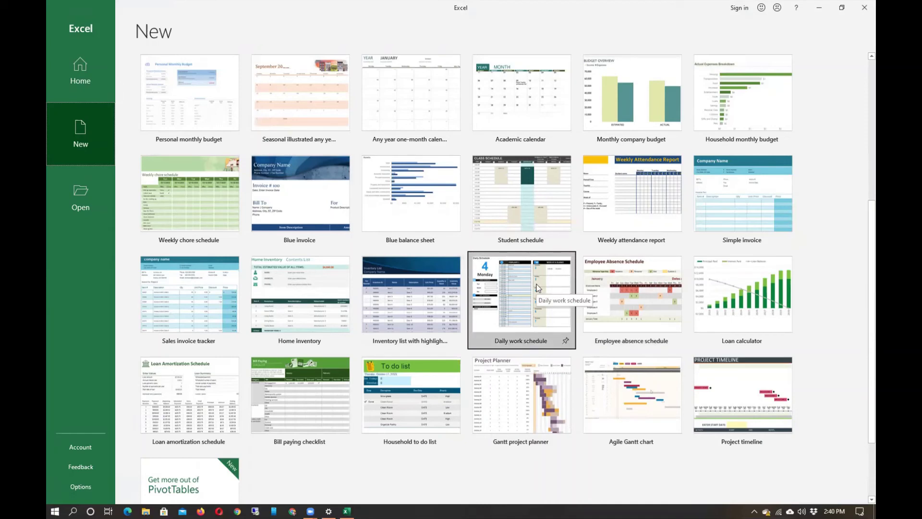
{"action": "scroll", "coordinate": [537, 287], "scroll_direction": "up", "scroll_amount": 3}
{"action": "scroll", "coordinate": [540, 286], "scroll_direction": "up", "scroll_amount": 2}
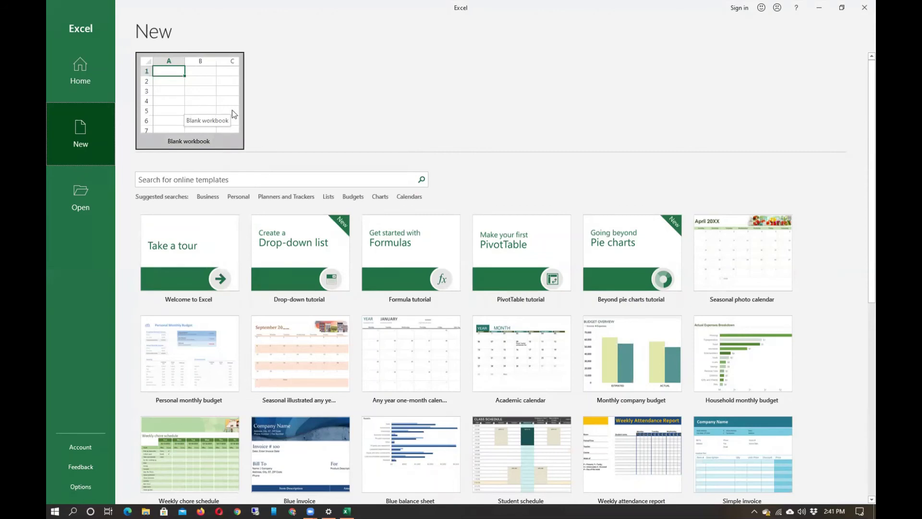
Create a blank workbook, dismiss Document Recovery, and add Sheet2 and Sheet3.
{"action": "left_click", "coordinate": [182, 111]}
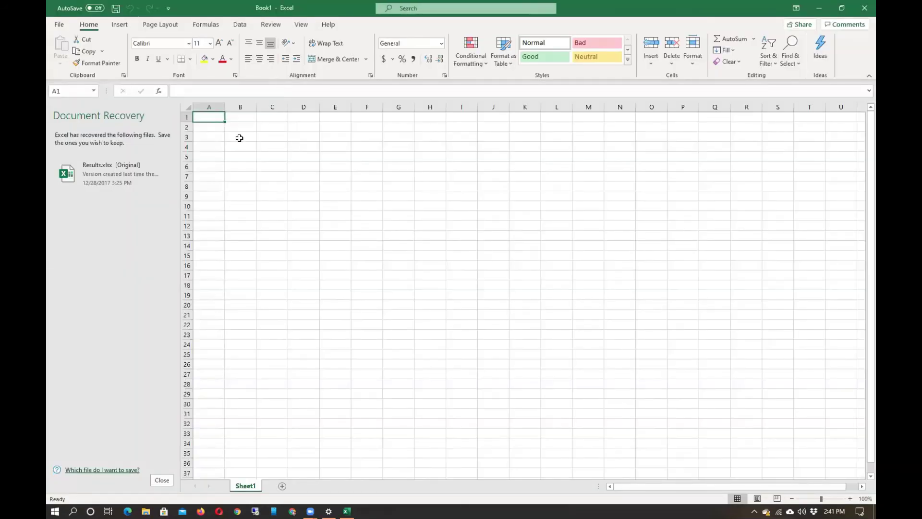
{"action": "left_click", "coordinate": [162, 480]}
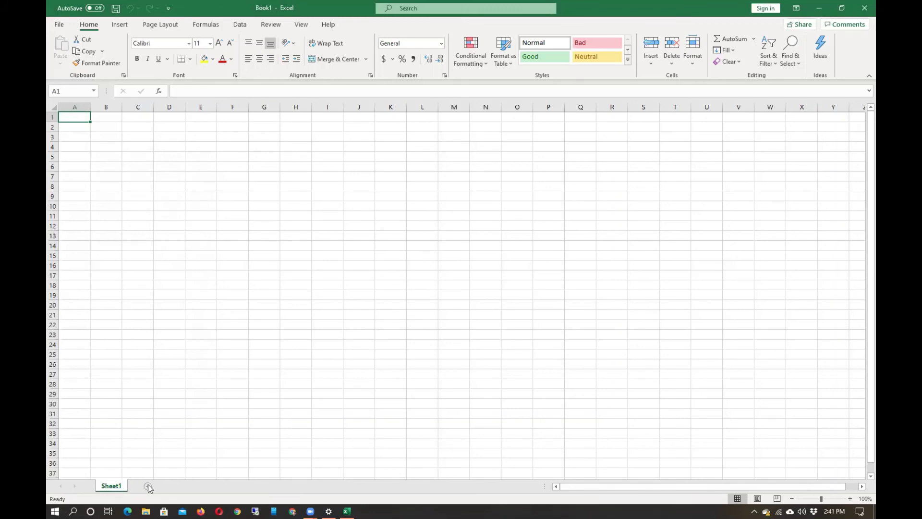
{"action": "left_click", "coordinate": [148, 486]}
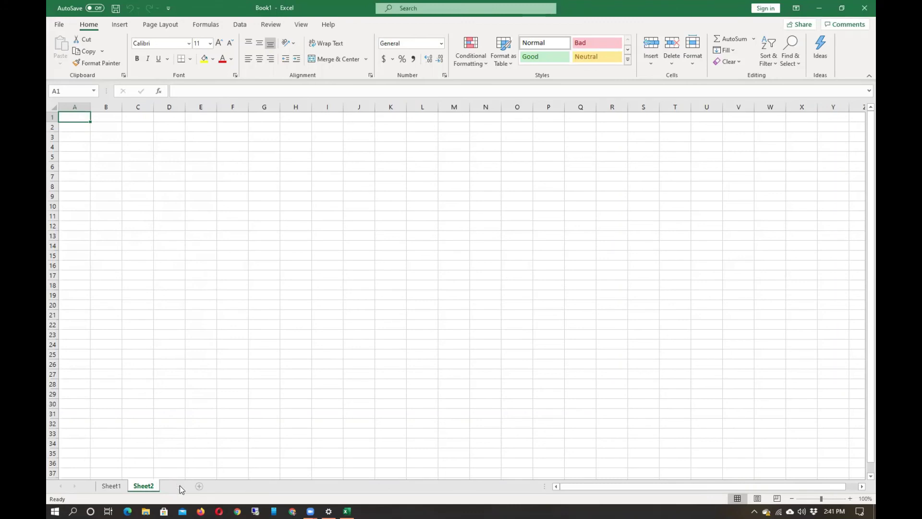
{"action": "left_click", "coordinate": [199, 486]}
{"action": "left_click", "coordinate": [143, 486]}
{"action": "left_click", "coordinate": [115, 486]}
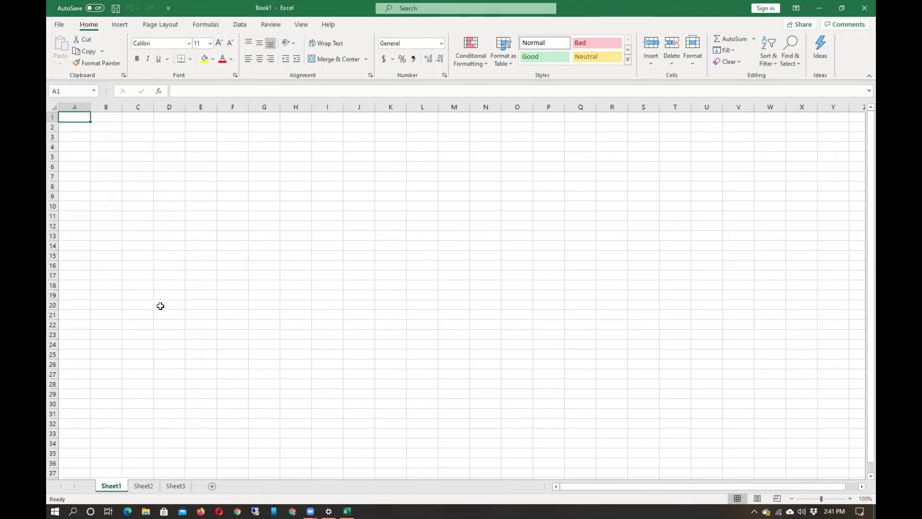
{"action": "left_click", "coordinate": [59, 24]}
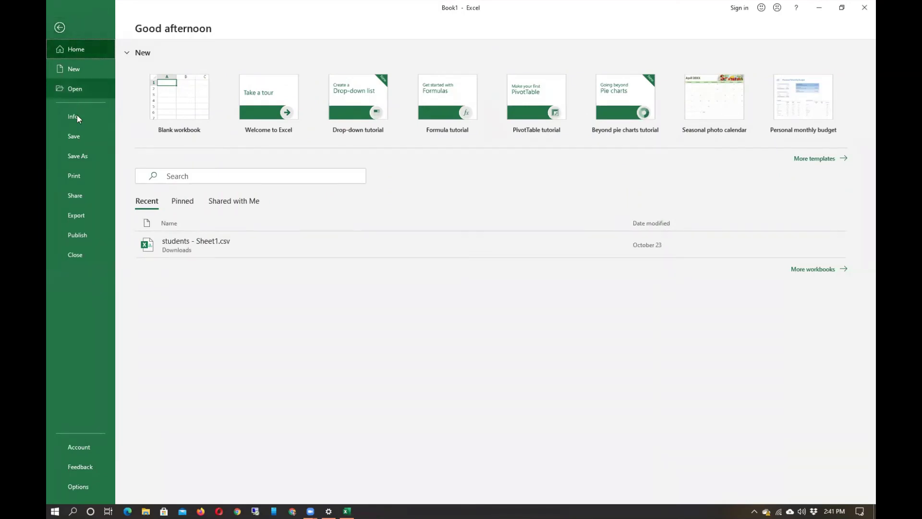
Choose OneDrive as the Save As location and start the account sign-in.
{"action": "left_click", "coordinate": [91, 154]}
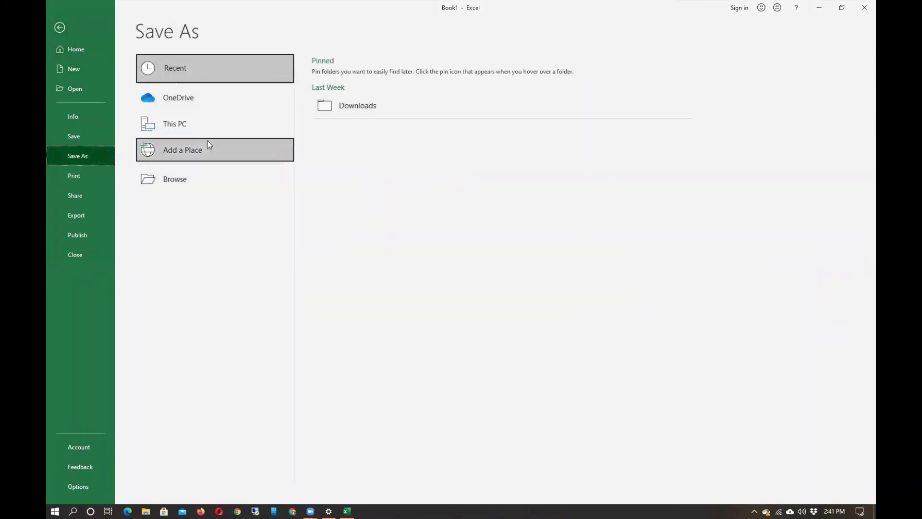
{"action": "left_click", "coordinate": [208, 98]}
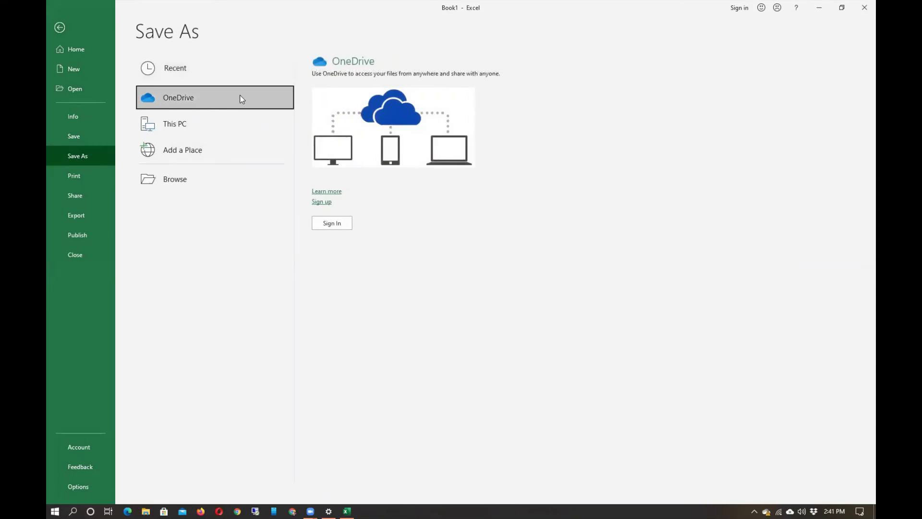
{"action": "left_click", "coordinate": [332, 223]}
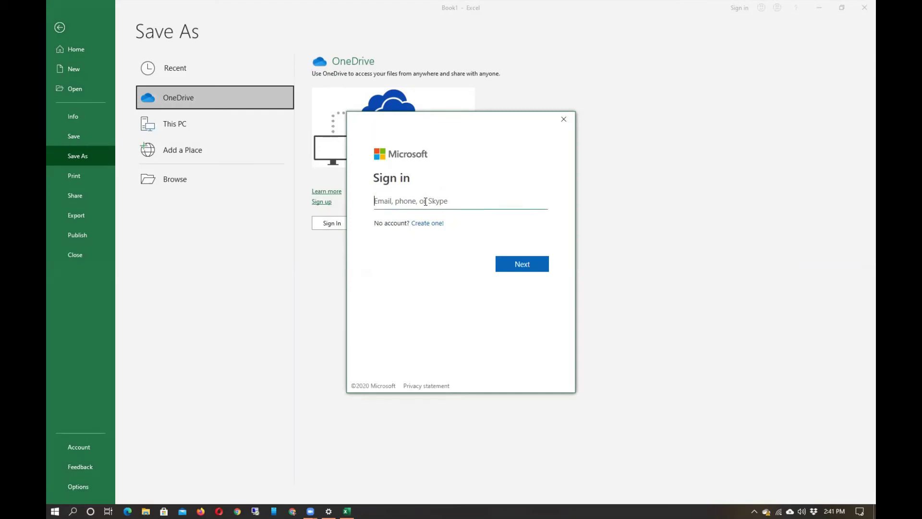
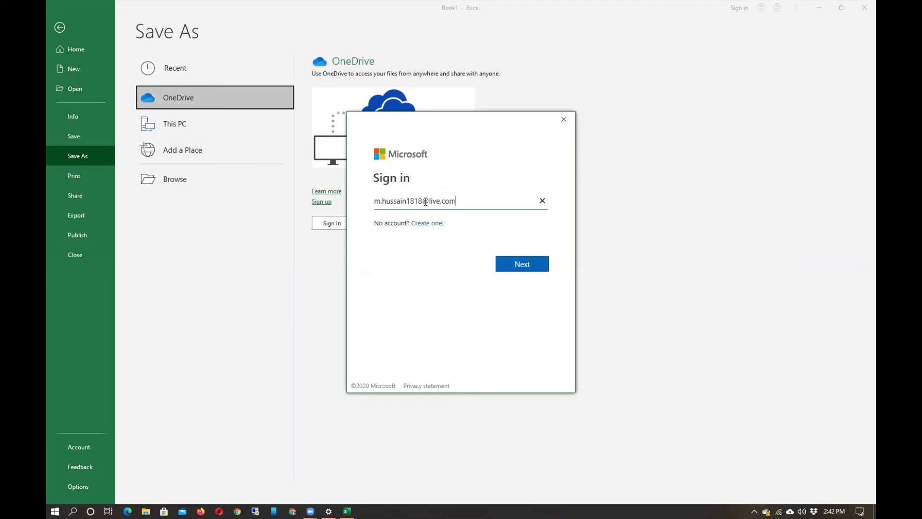
Sign in by entering the Microsoft account e-mail address.
{"action": "key", "text": "Return"}
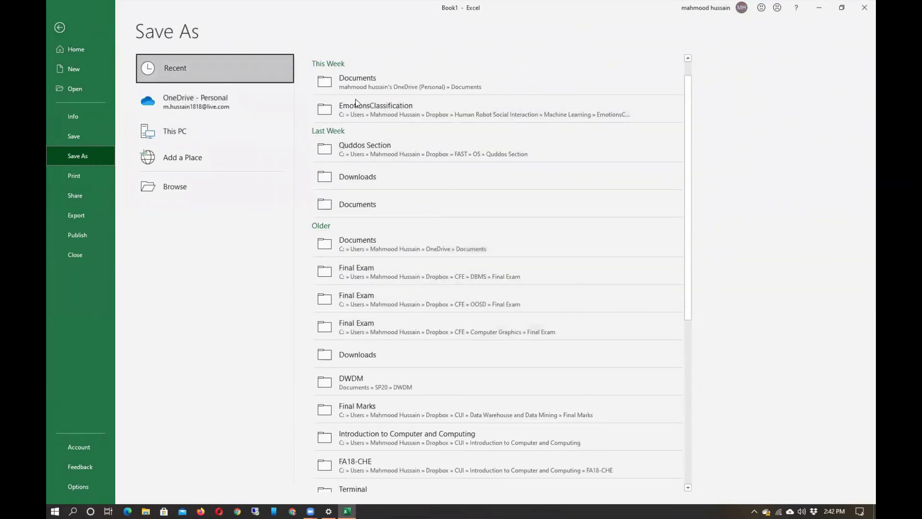
Save the workbook as 'Grocery' in the OneDrive Documents folder.
{"action": "left_click", "coordinate": [387, 81]}
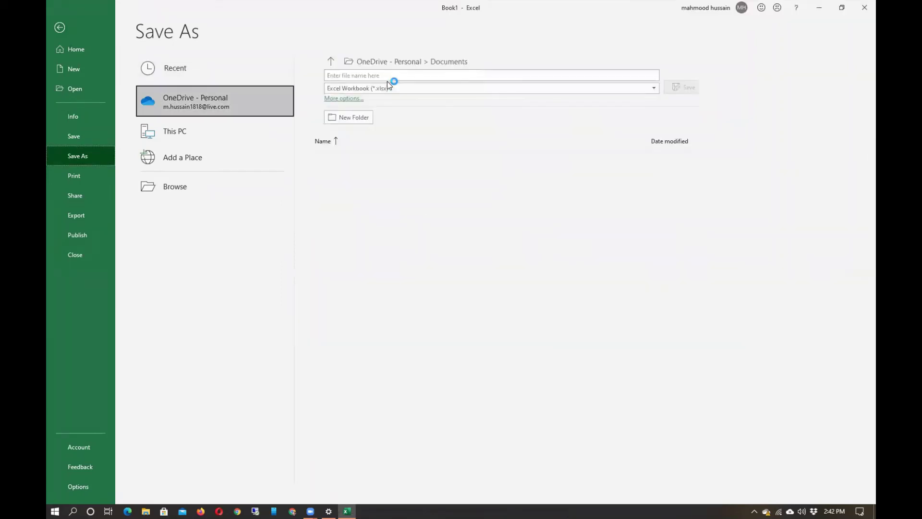
{"action": "left_click", "coordinate": [424, 75]}
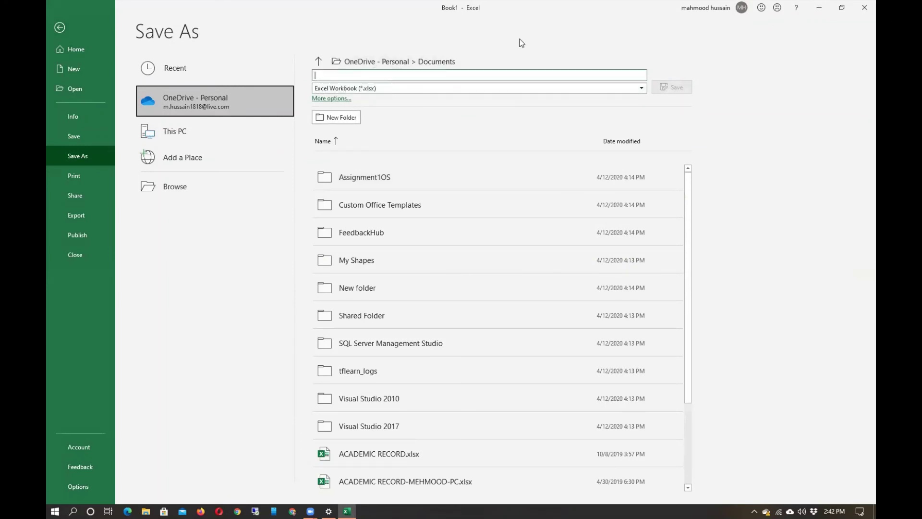
{"action": "type", "text": "Bud"}
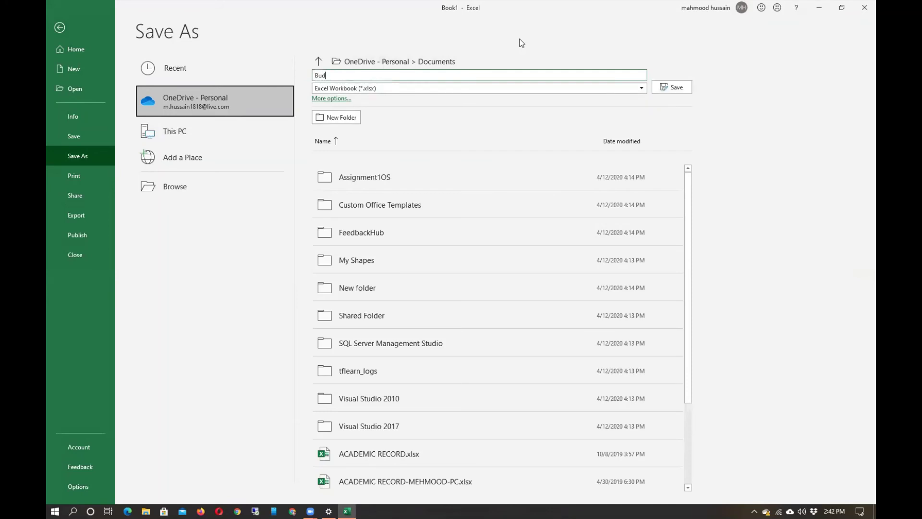
{"action": "key", "text": "BackSpace"}
{"action": "key", "text": "BackSpace"}
{"action": "key", "text": "BackSpace"}
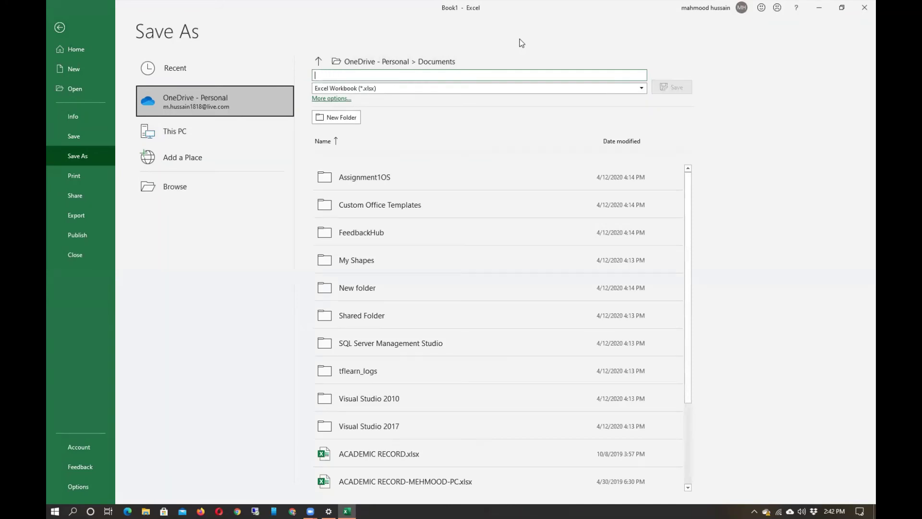
{"action": "type", "text": "Grocery"}
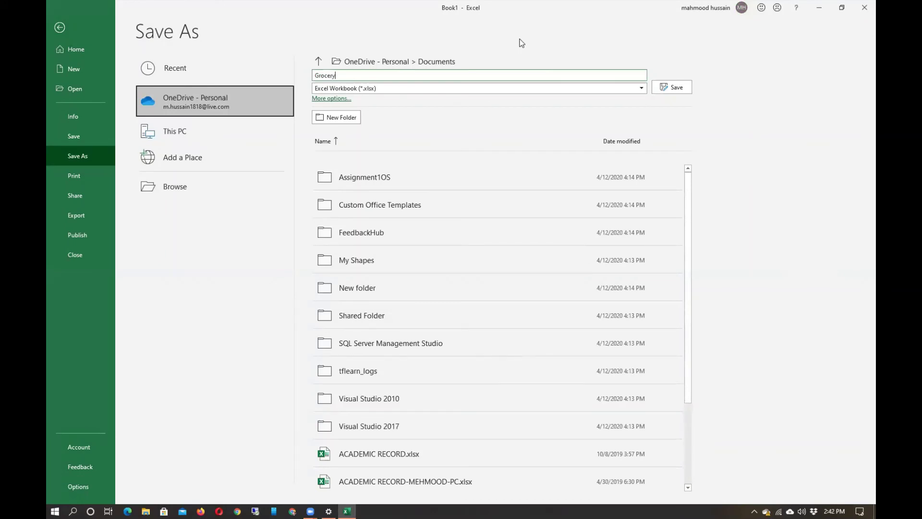
{"action": "left_click", "coordinate": [677, 88]}
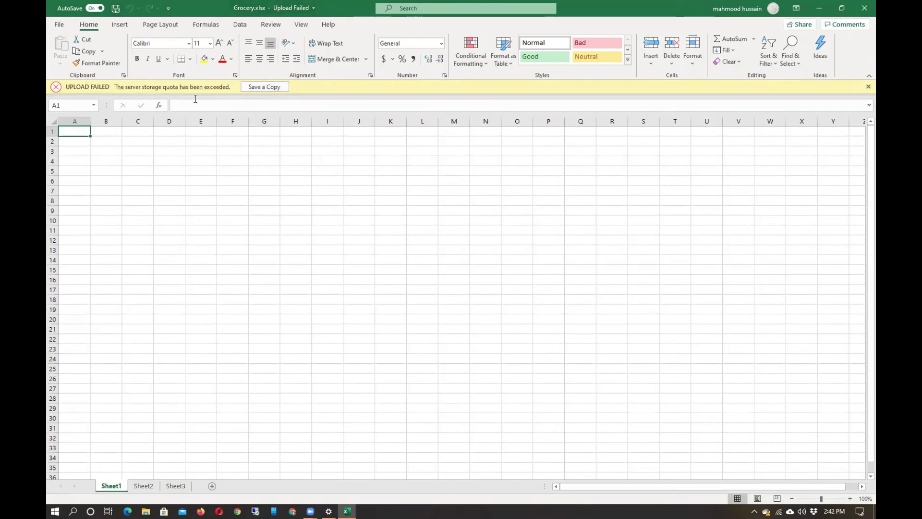
{"action": "left_click", "coordinate": [255, 87]}
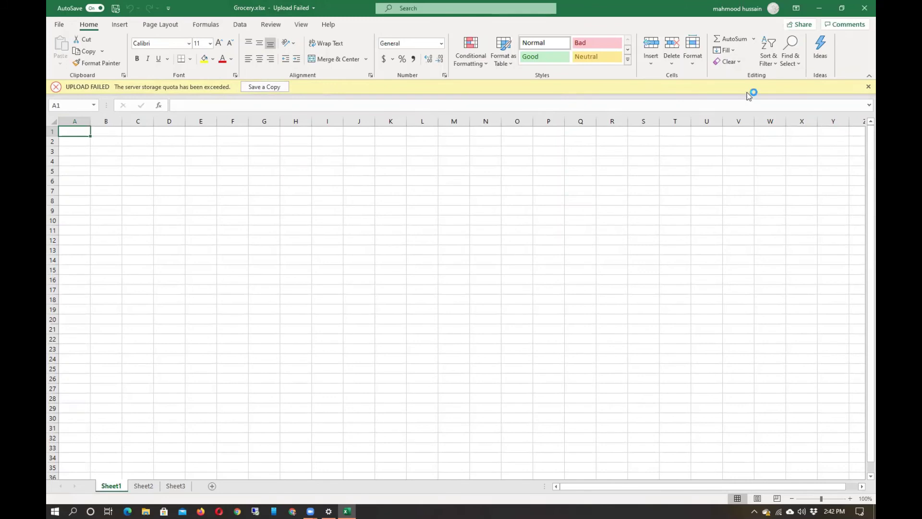
{"action": "left_click", "coordinate": [868, 86]}
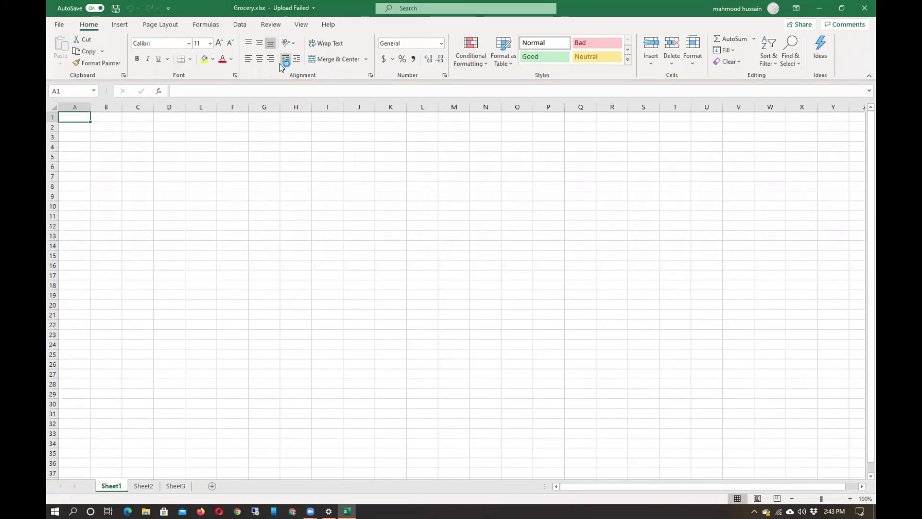
{"action": "left_click", "coordinate": [81, 103]}
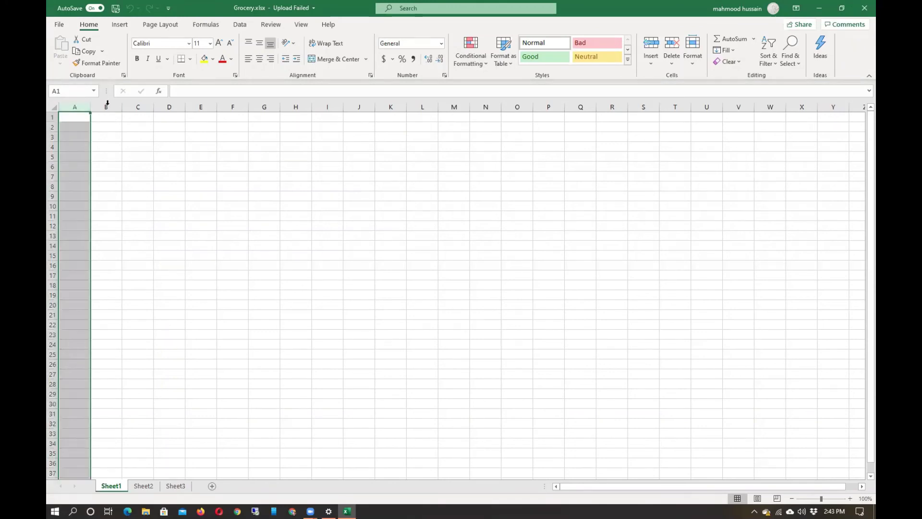
{"action": "left_click", "coordinate": [110, 104]}
{"action": "left_click", "coordinate": [135, 103]}
{"action": "left_click", "coordinate": [172, 105]}
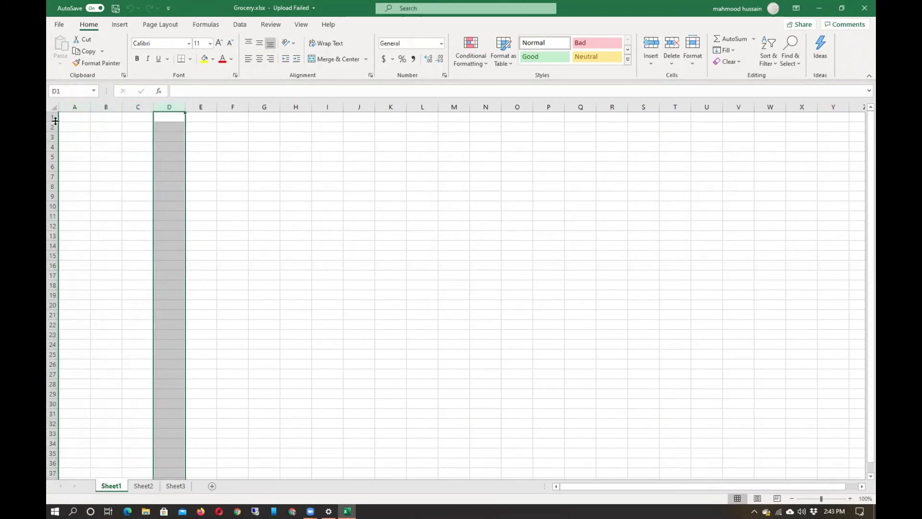
{"action": "left_click", "coordinate": [52, 118]}
{"action": "left_click", "coordinate": [74, 105]}
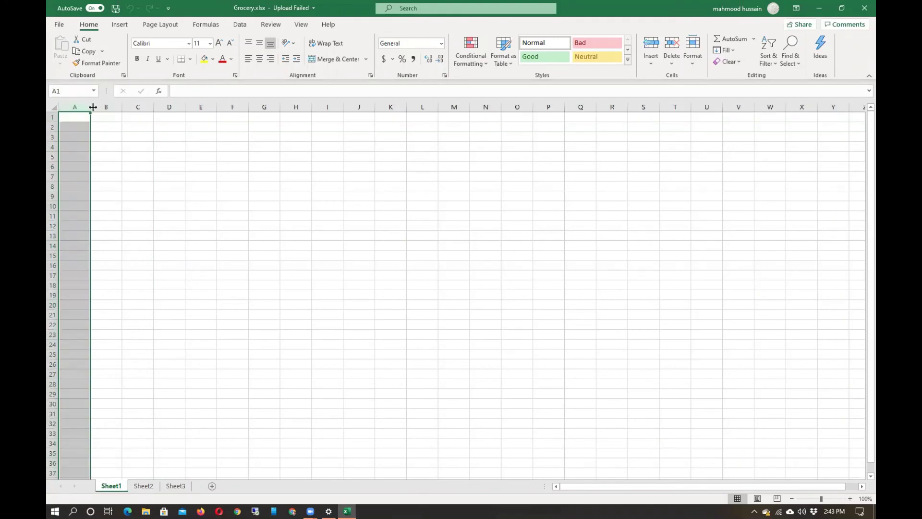
{"action": "left_click", "coordinate": [107, 106]}
{"action": "left_click", "coordinate": [138, 106]}
{"action": "left_click", "coordinate": [169, 106]}
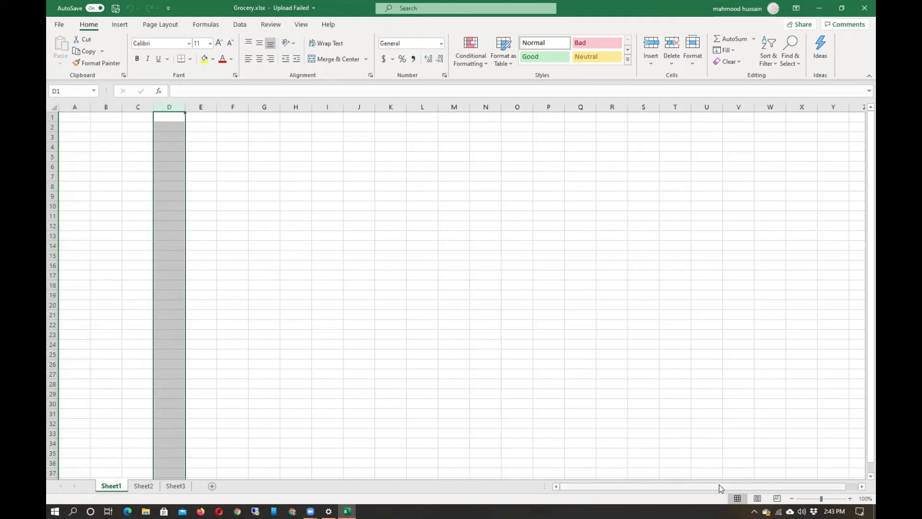
{"action": "left_click_drag", "start_coordinate": [722, 485], "coordinate": [771, 486]}
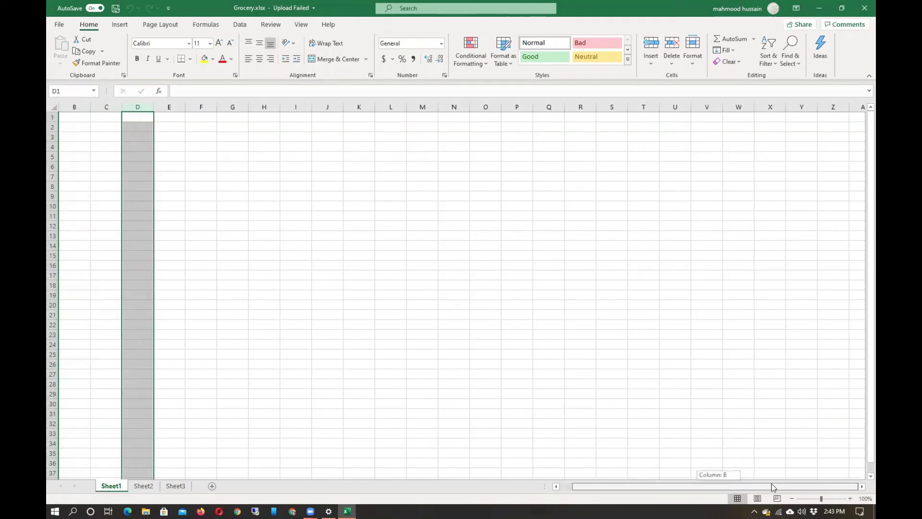
{"action": "left_click", "coordinate": [861, 486]}
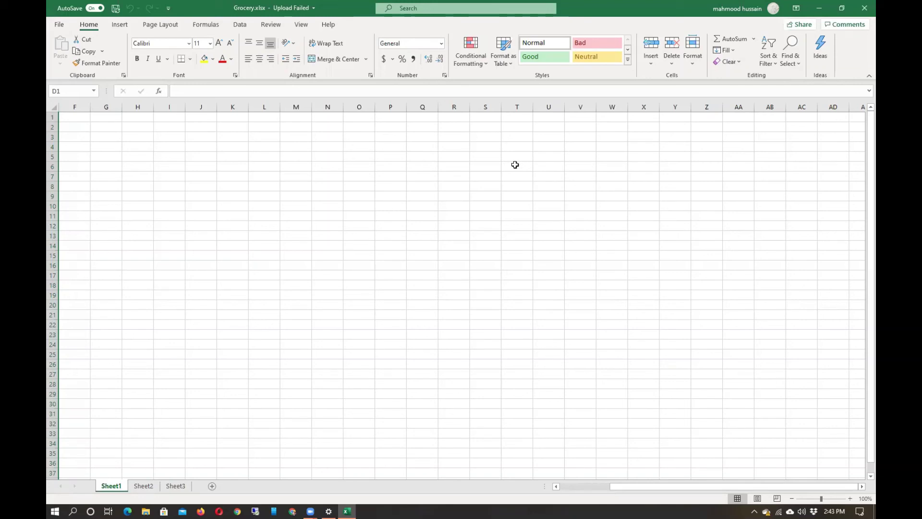
{"action": "left_click_drag", "start_coordinate": [634, 485], "coordinate": [585, 485]}
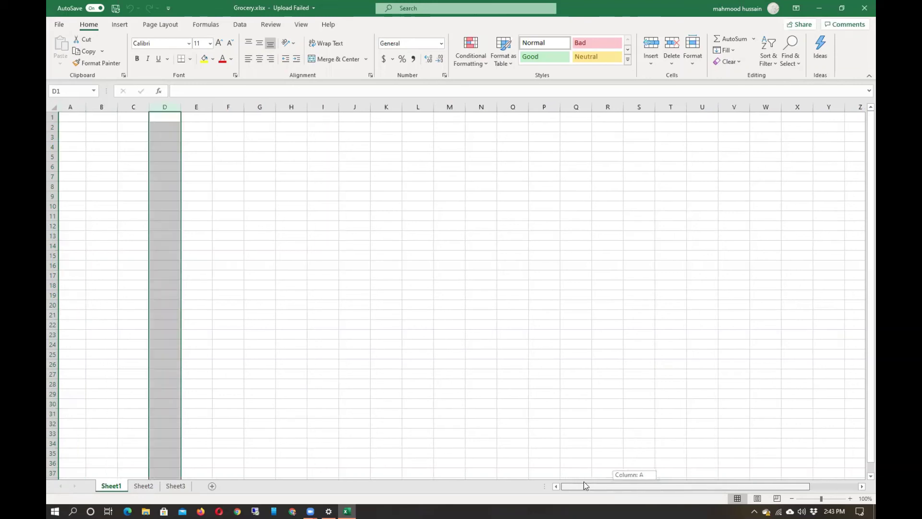
{"action": "left_click", "coordinate": [73, 145]}
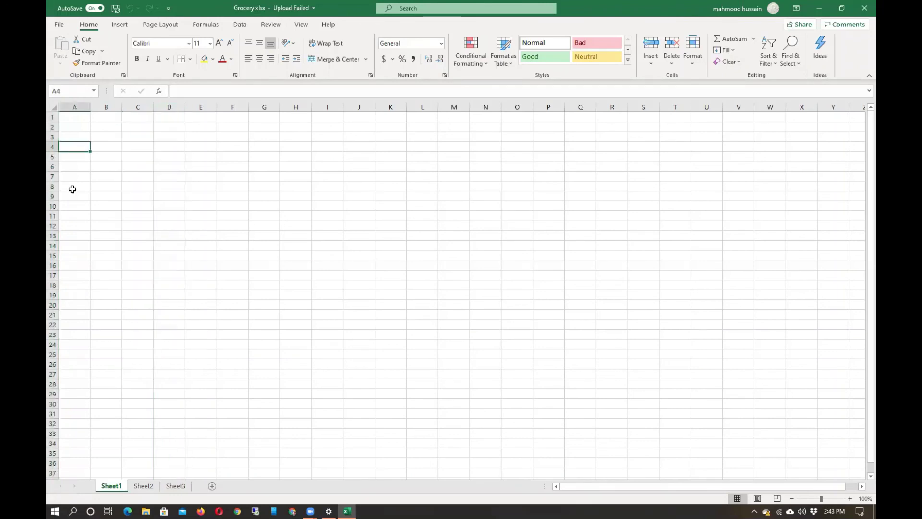
{"action": "scroll", "coordinate": [86, 260], "scroll_direction": "down", "scroll_amount": 8}
{"action": "scroll", "coordinate": [86, 260], "scroll_direction": "down", "scroll_amount": 8}
{"action": "scroll", "coordinate": [86, 260], "scroll_direction": "down", "scroll_amount": 7}
{"action": "scroll", "coordinate": [86, 260], "scroll_direction": "down", "scroll_amount": 7}
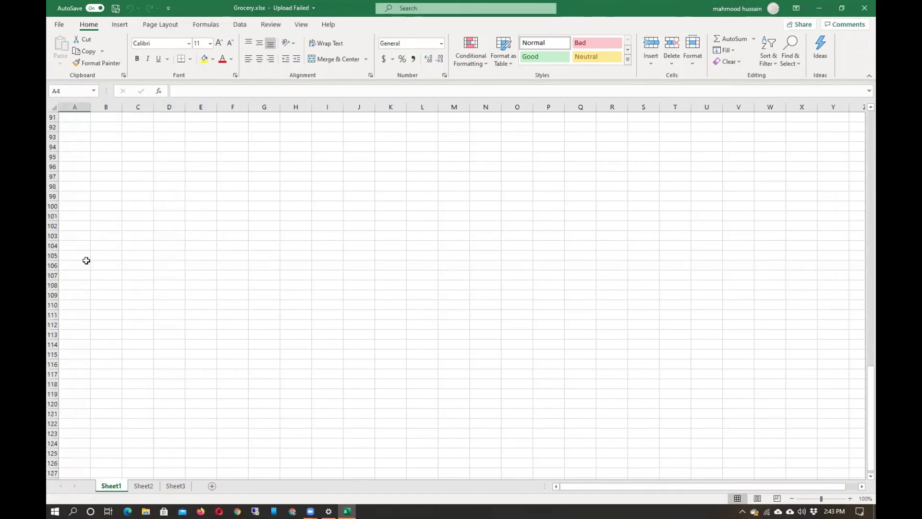
{"action": "scroll", "coordinate": [86, 260], "scroll_direction": "down", "scroll_amount": 7}
{"action": "scroll", "coordinate": [99, 360], "scroll_direction": "down", "scroll_amount": 7}
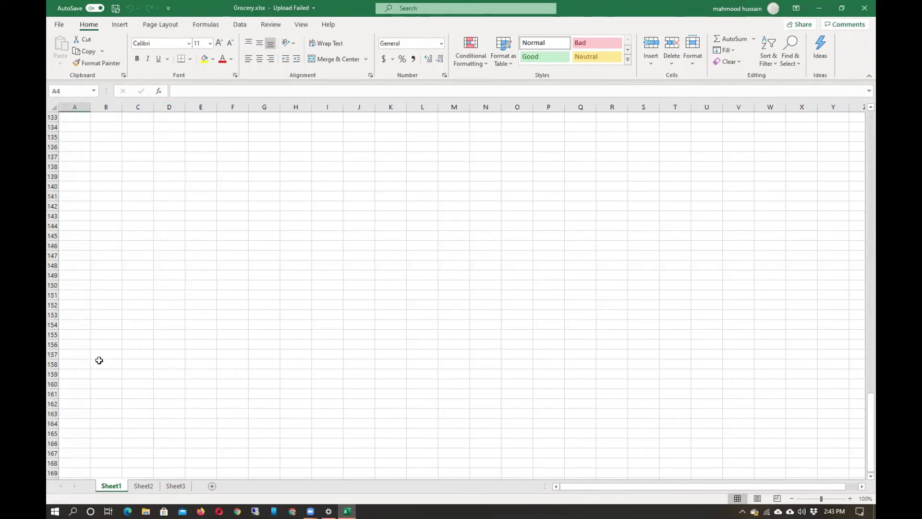
{"action": "scroll", "coordinate": [99, 360], "scroll_direction": "down", "scroll_amount": 6}
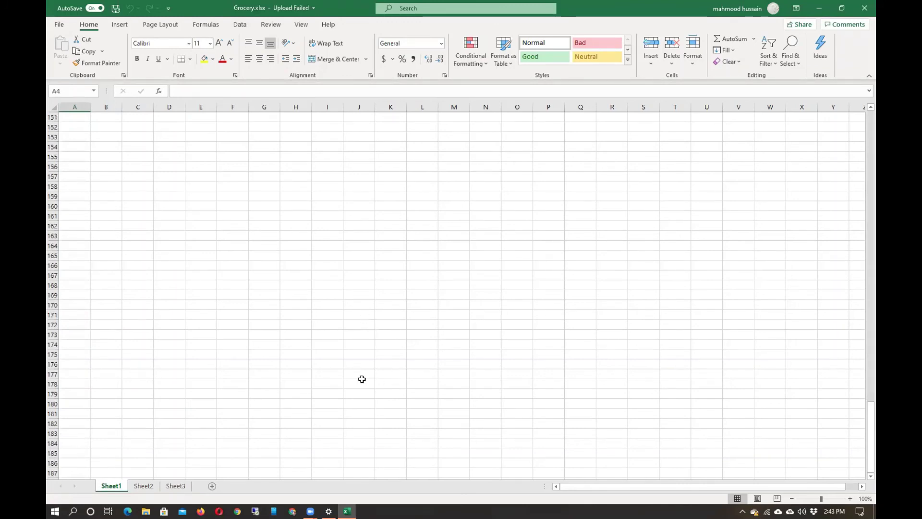
{"action": "scroll", "coordinate": [290, 368], "scroll_direction": "up", "scroll_amount": 5}
{"action": "scroll", "coordinate": [290, 369], "scroll_direction": "up", "scroll_amount": 10}
{"action": "scroll", "coordinate": [150, 197], "scroll_direction": "up", "scroll_amount": 14}
{"action": "left_click", "coordinate": [81, 133]}
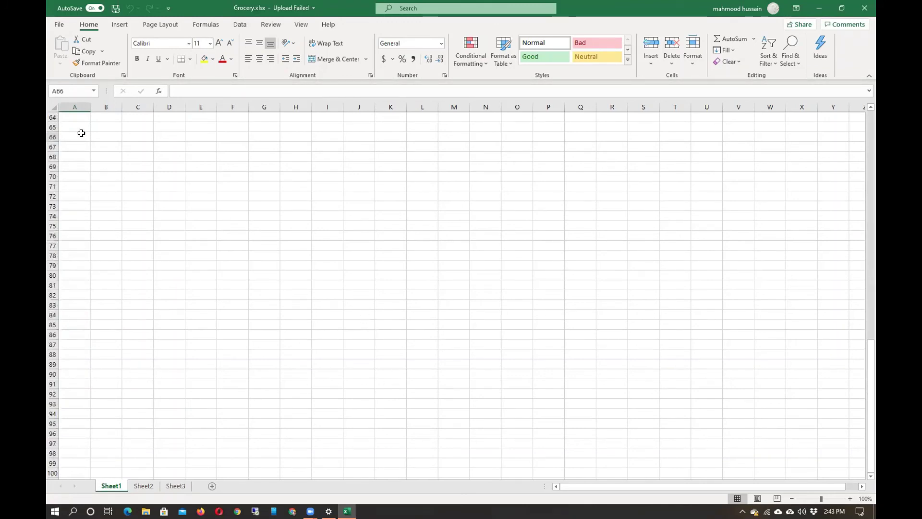
{"action": "key", "text": "ctrl+Home"}
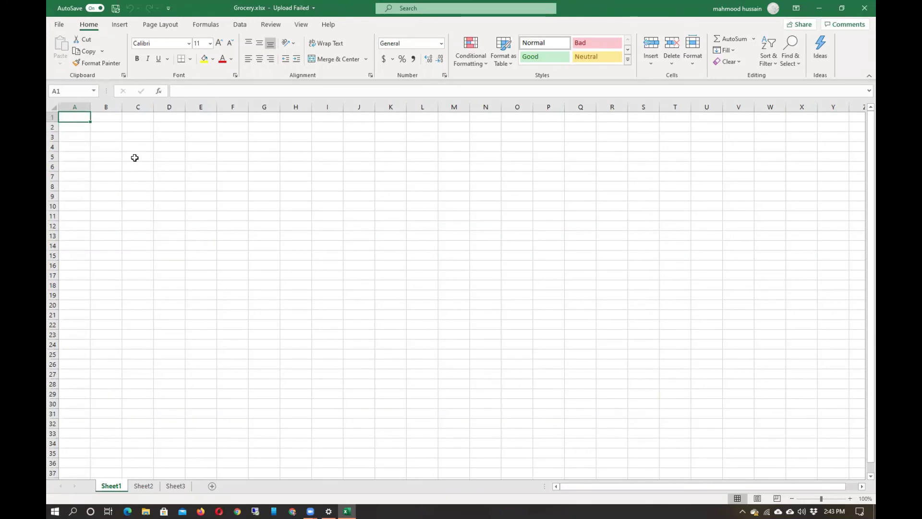
Select empty cells B2, J9, E7 and C6, settle on C5, and show the Insert ribbon.
{"action": "left_click", "coordinate": [97, 127]}
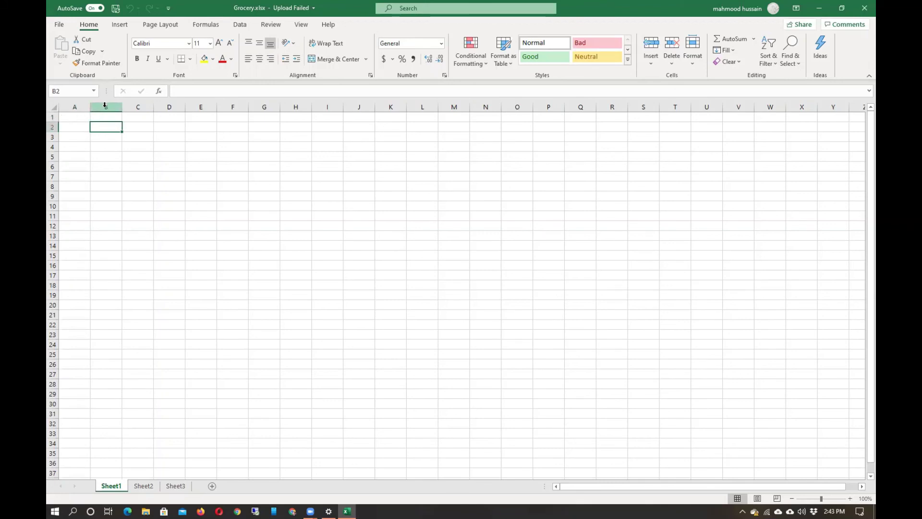
{"action": "left_click", "coordinate": [100, 132]}
{"action": "left_click", "coordinate": [100, 121]}
{"action": "left_click", "coordinate": [367, 195]}
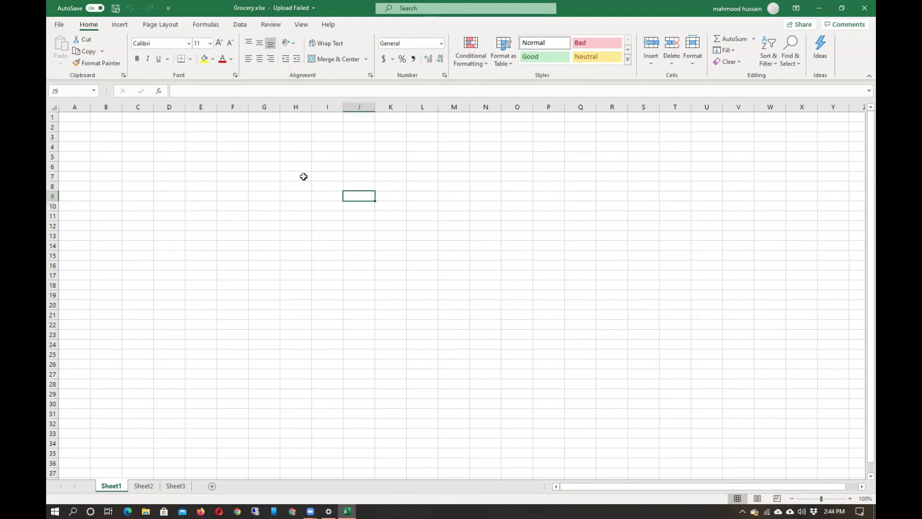
{"action": "left_click", "coordinate": [197, 174]}
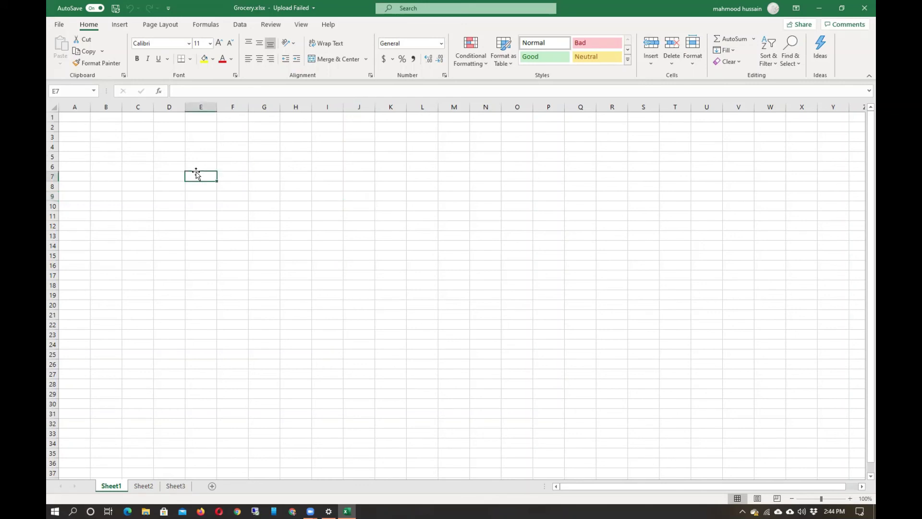
{"action": "left_click", "coordinate": [140, 164]}
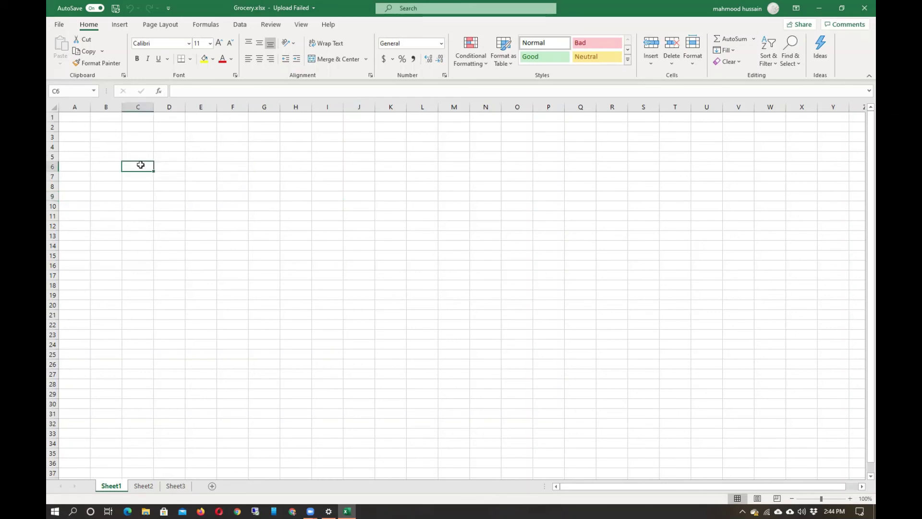
{"action": "left_click", "coordinate": [138, 155]}
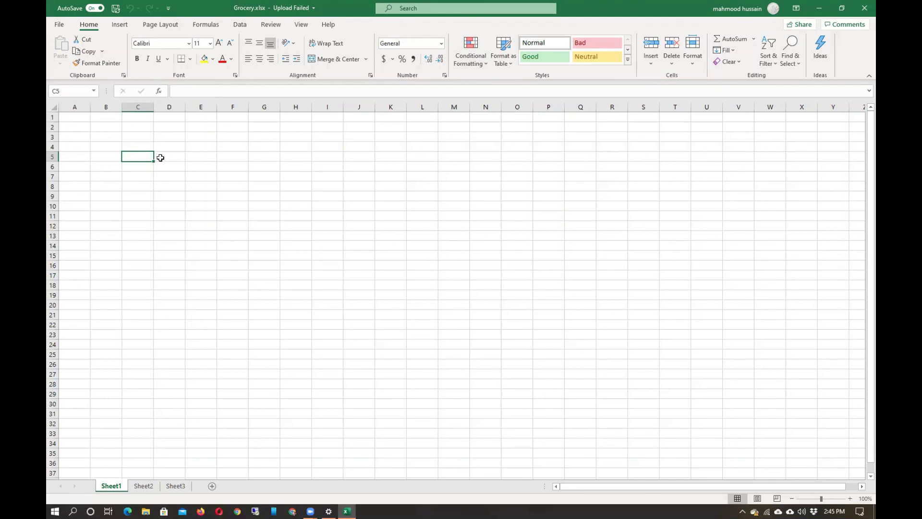
{"action": "left_click", "coordinate": [121, 25]}
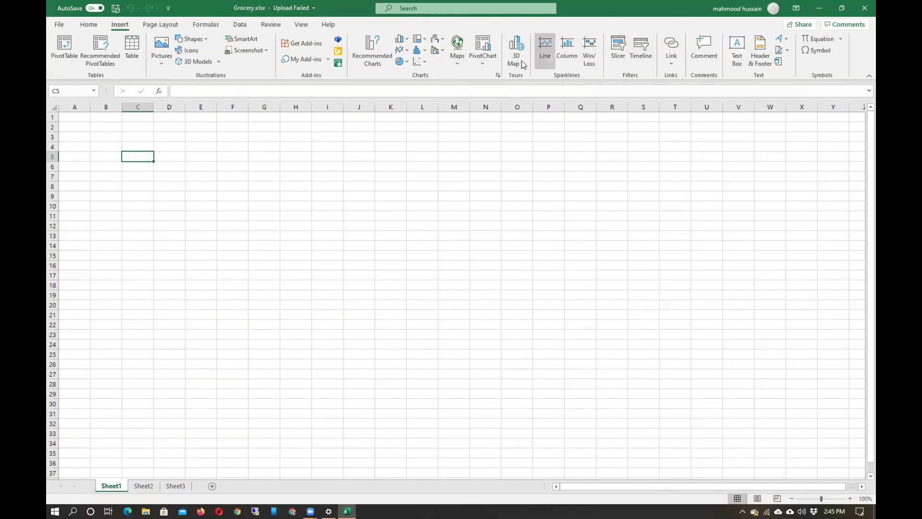
Browse the Page Layout ribbon, then the Formulas ribbon.
{"action": "left_click", "coordinate": [160, 24]}
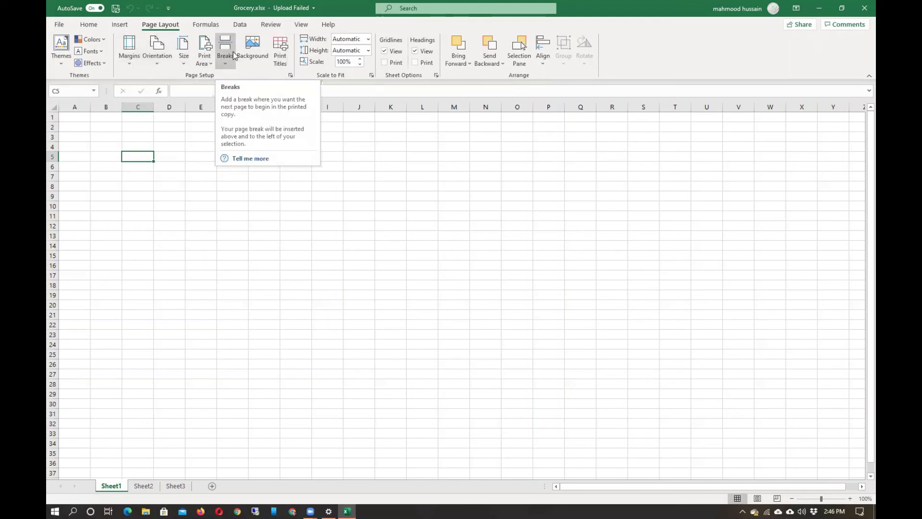
{"action": "left_click", "coordinate": [206, 25]}
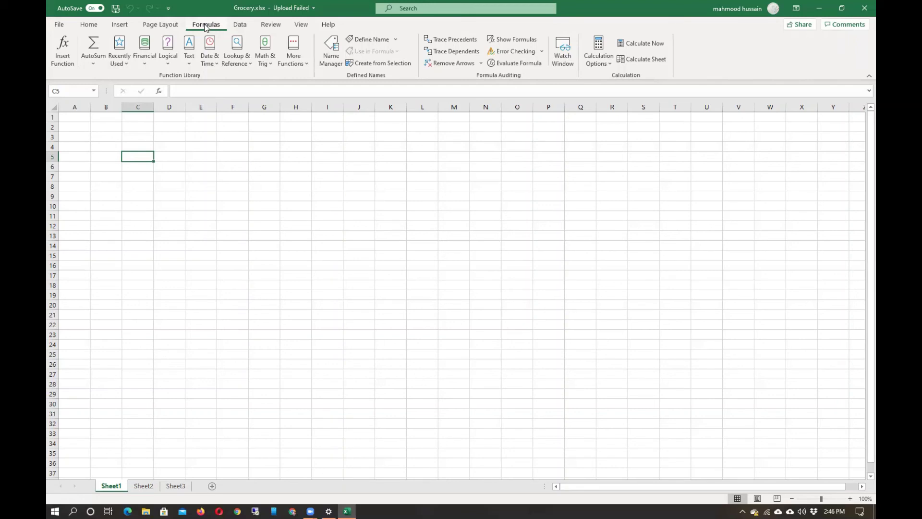
{"action": "left_click", "coordinate": [142, 59]}
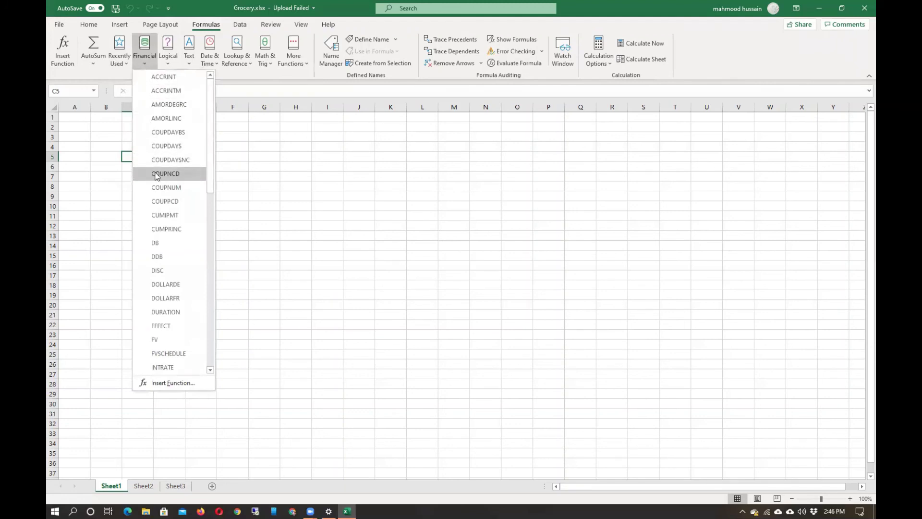
{"action": "scroll", "coordinate": [157, 175], "scroll_direction": "down", "scroll_amount": 10}
{"action": "scroll", "coordinate": [177, 258], "scroll_direction": "up", "scroll_amount": 10}
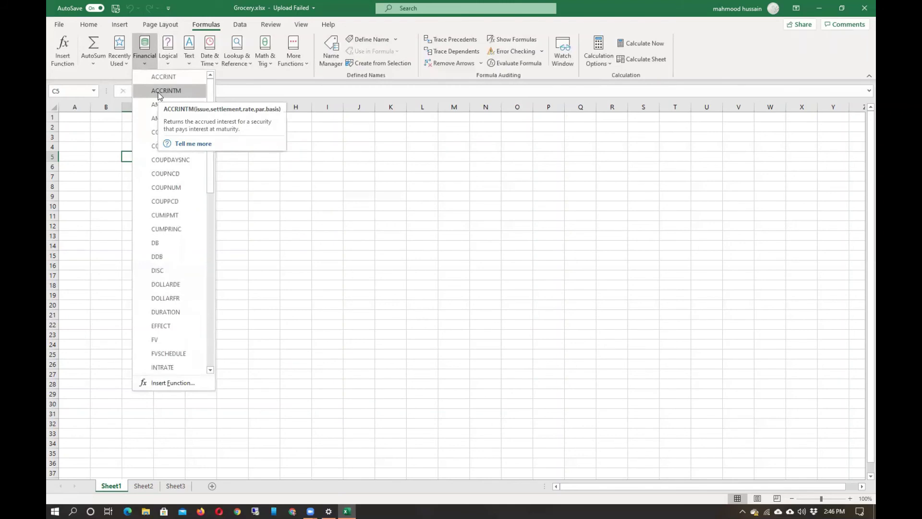
{"action": "left_click", "coordinate": [168, 53]}
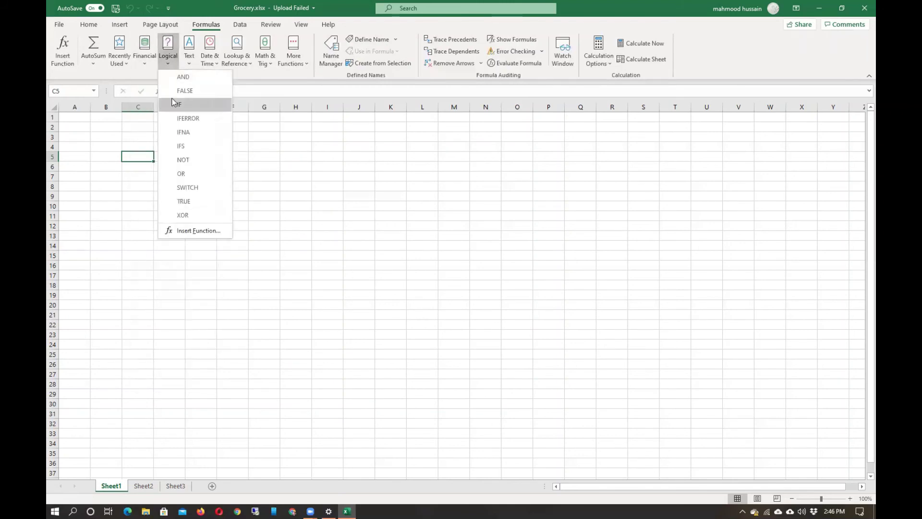
{"action": "left_click", "coordinate": [189, 60]}
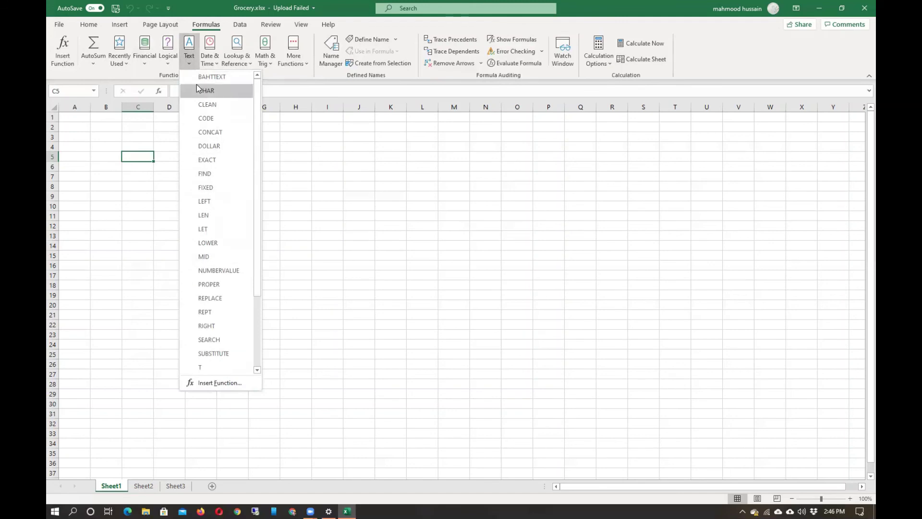
{"action": "left_click", "coordinate": [194, 57]}
{"action": "left_click", "coordinate": [210, 55]}
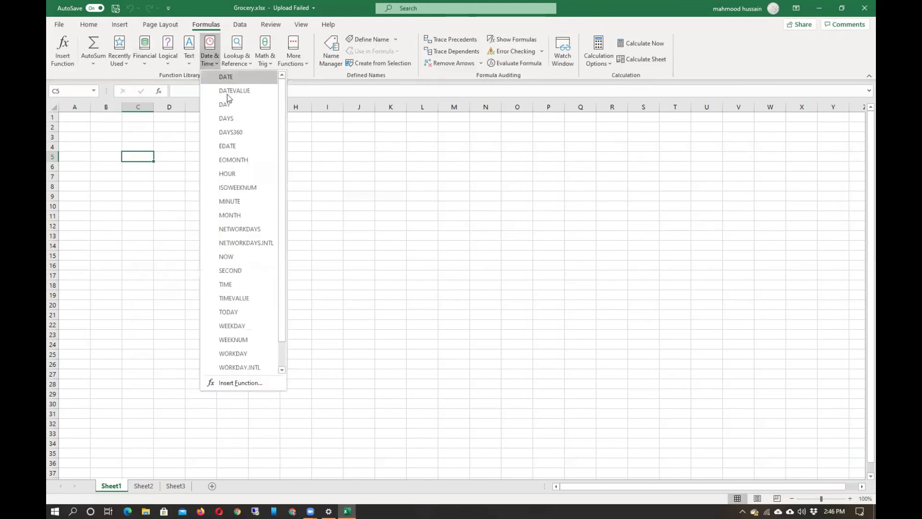
{"action": "left_click", "coordinate": [237, 57]}
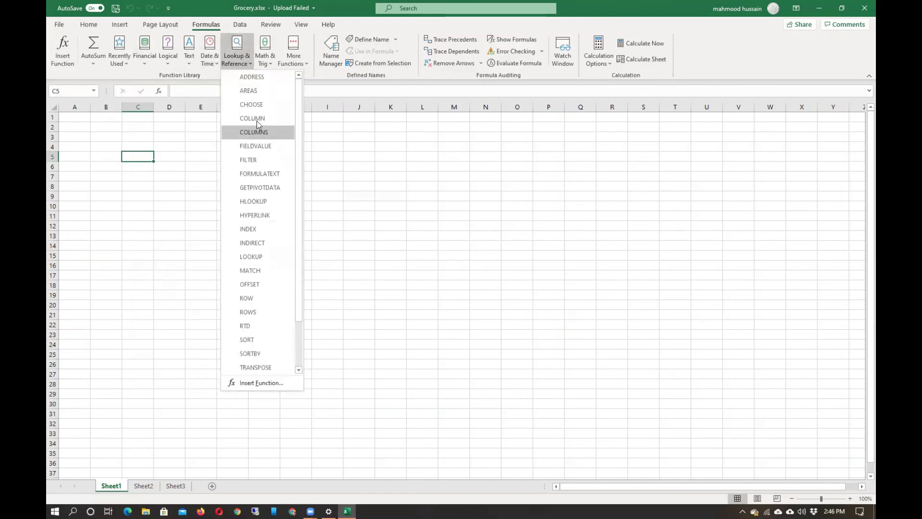
{"action": "left_click", "coordinate": [264, 56]}
{"action": "scroll", "coordinate": [289, 148], "scroll_direction": "down", "scroll_amount": 5}
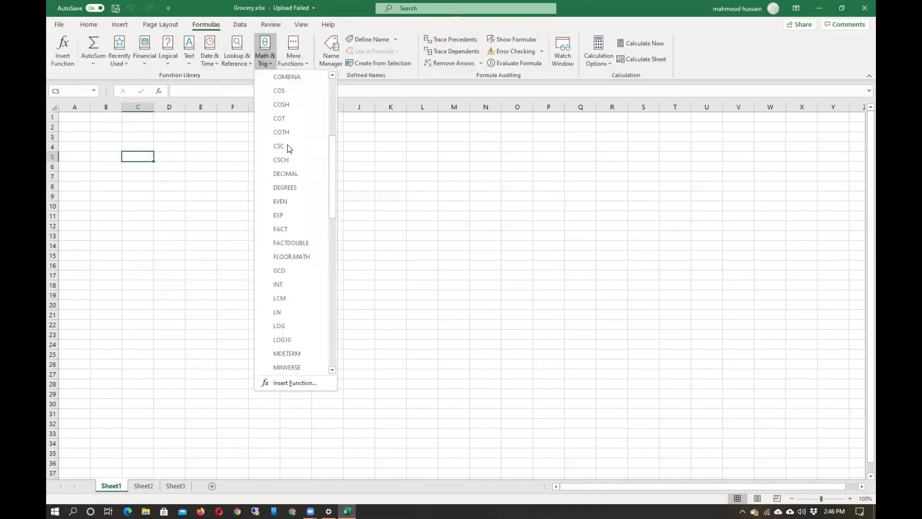
{"action": "scroll", "coordinate": [289, 149], "scroll_direction": "down", "scroll_amount": 13}
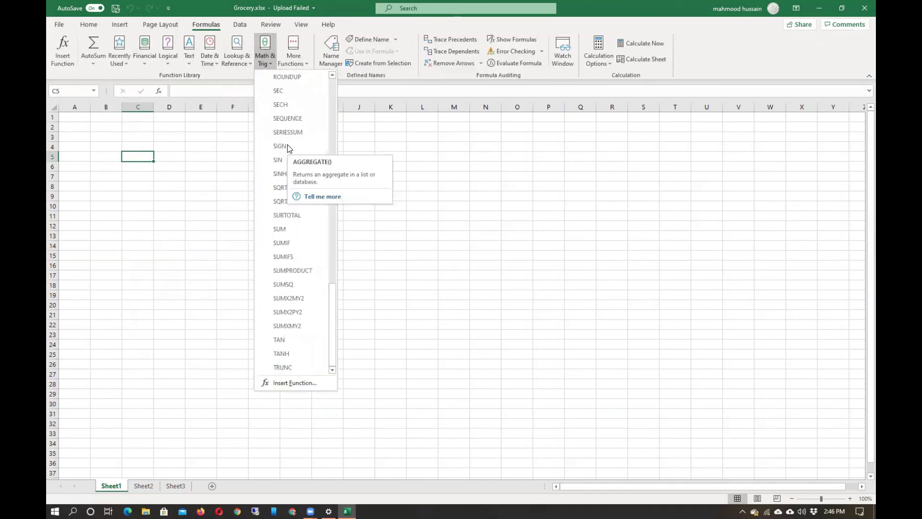
{"action": "left_click", "coordinate": [289, 64]}
{"action": "mouse_move", "coordinate": [308, 77]}
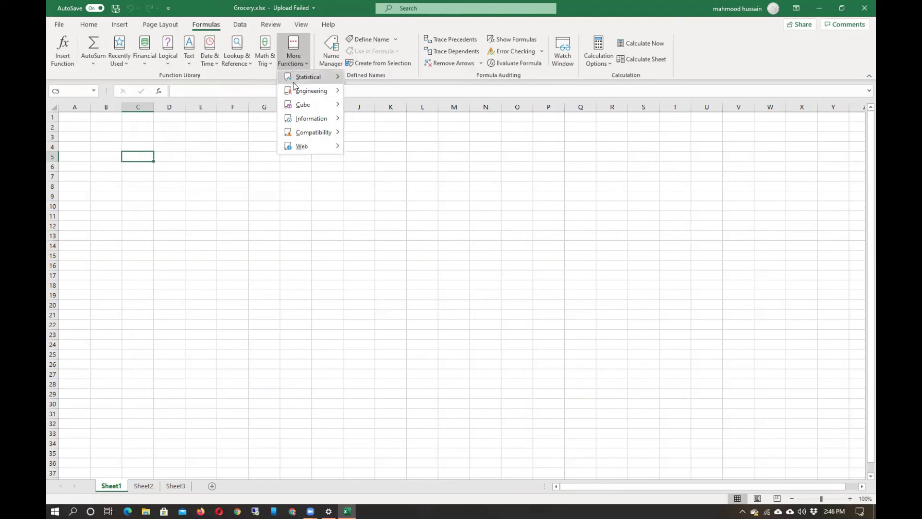
{"action": "scroll", "coordinate": [375, 115], "scroll_direction": "down", "scroll_amount": 5}
{"action": "scroll", "coordinate": [377, 185], "scroll_direction": "down", "scroll_amount": 5}
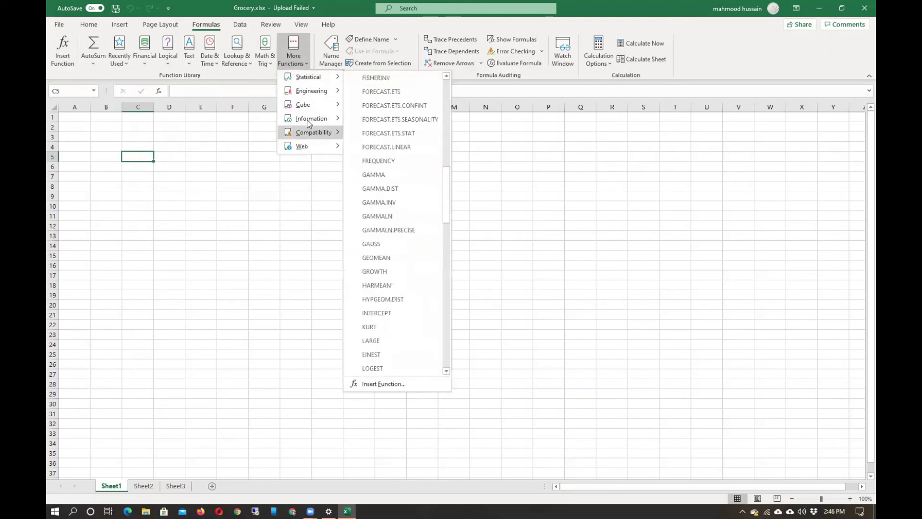
{"action": "scroll", "coordinate": [388, 151], "scroll_direction": "down", "scroll_amount": 10}
{"action": "scroll", "coordinate": [388, 151], "scroll_direction": "up", "scroll_amount": 5}
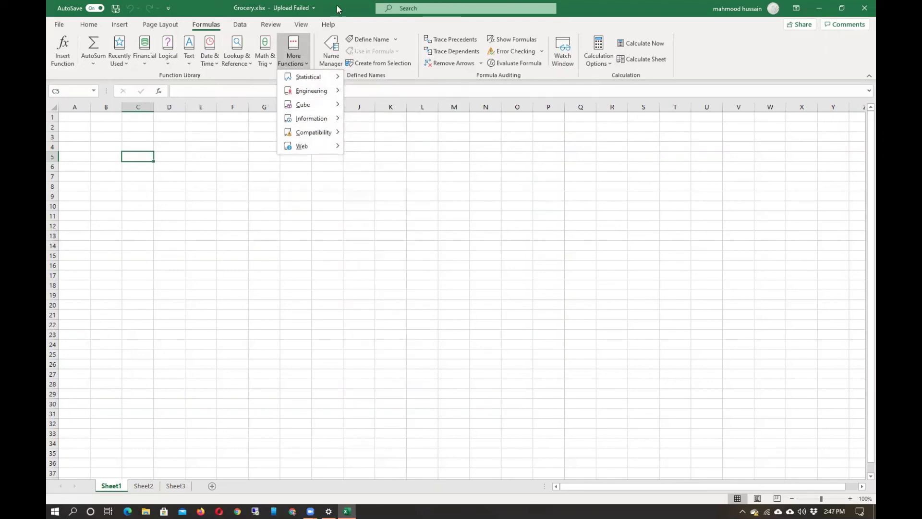
{"action": "left_click", "coordinate": [183, 99]}
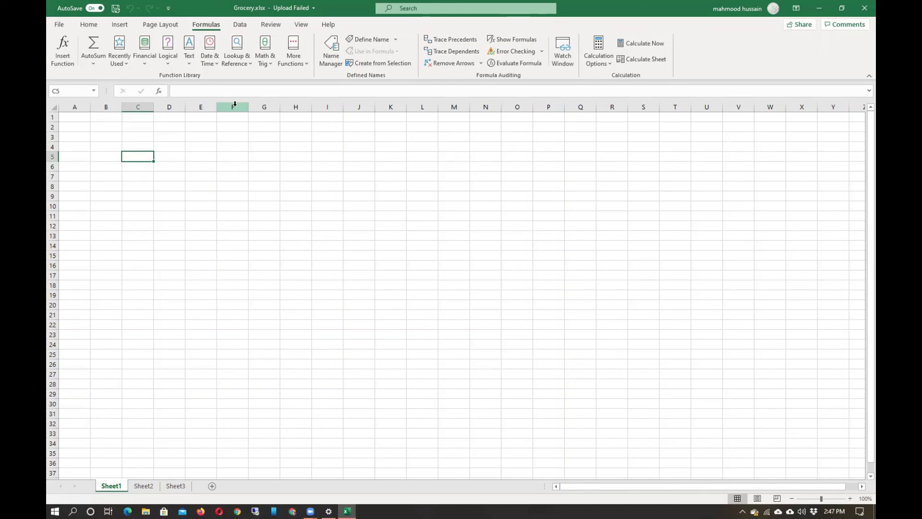
{"action": "type", "text": "="}
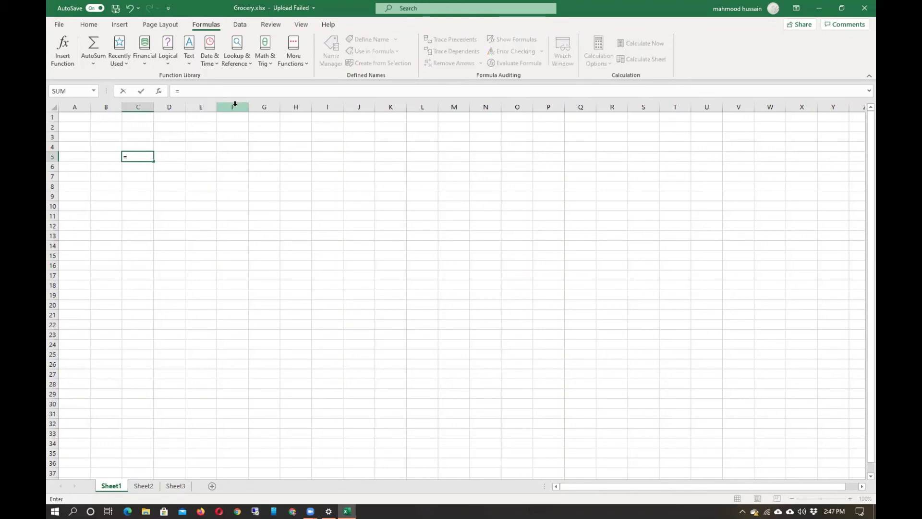
{"action": "type", "text": "a"}
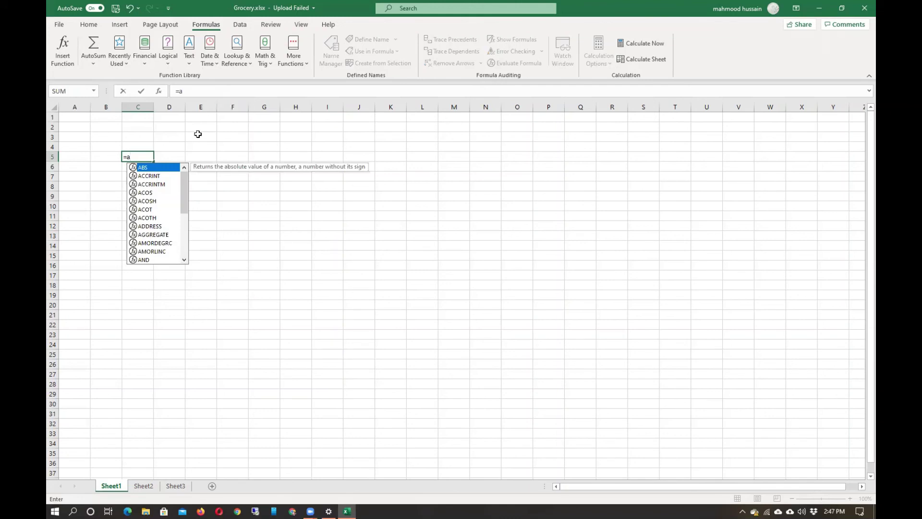
{"action": "mouse_move", "coordinate": [185, 174]}
{"action": "left_mouse_down"}
{"action": "mouse_move", "coordinate": [185, 229]}
{"action": "mouse_move", "coordinate": [180, 177]}
{"action": "left_mouse_up"}
{"action": "key", "text": "Down"}
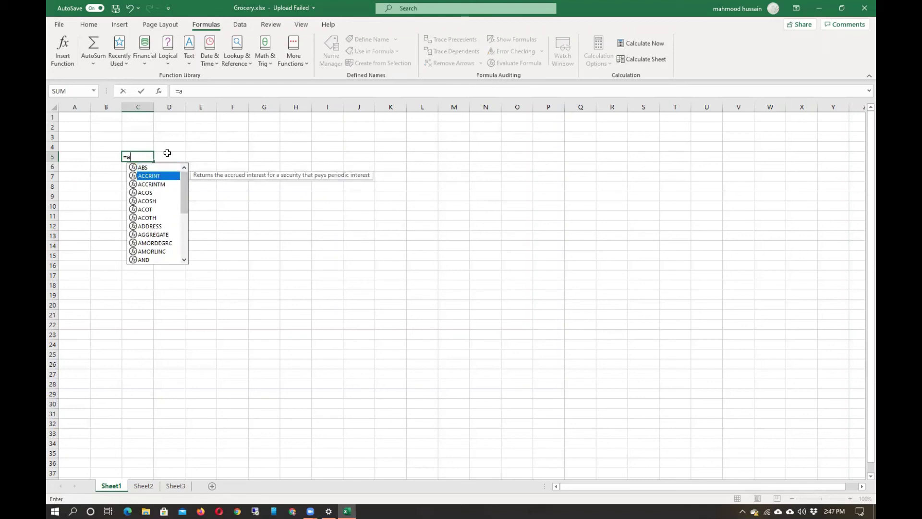
{"action": "key", "text": "Down"}
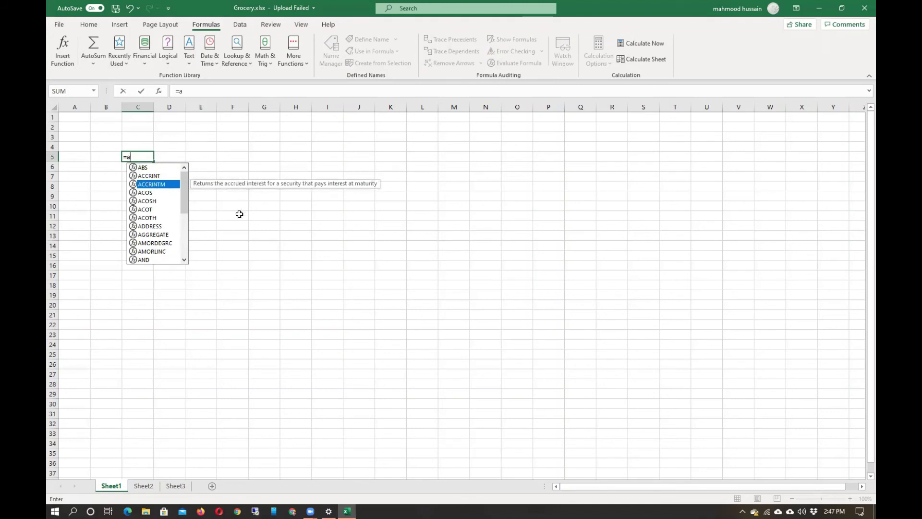
{"action": "key", "text": "Down"}
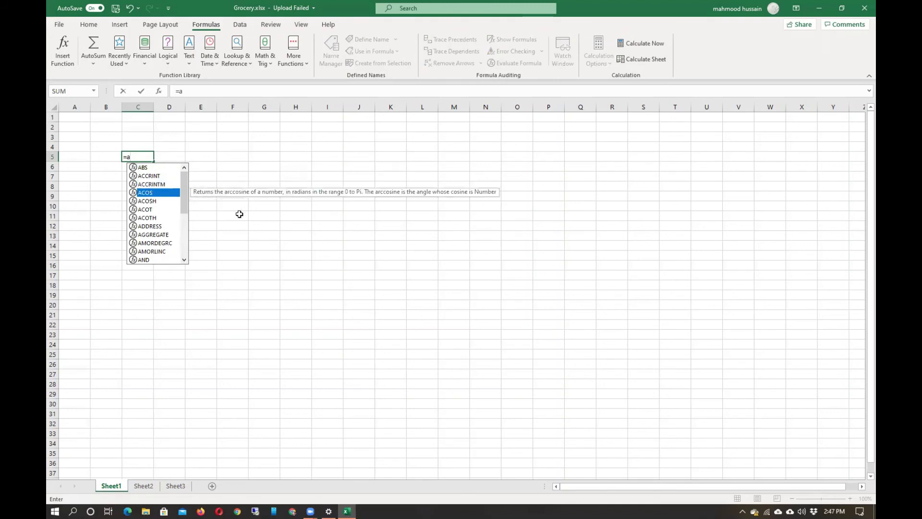
{"action": "key", "text": "BackSpace"}
{"action": "key", "text": "BackSpace"}
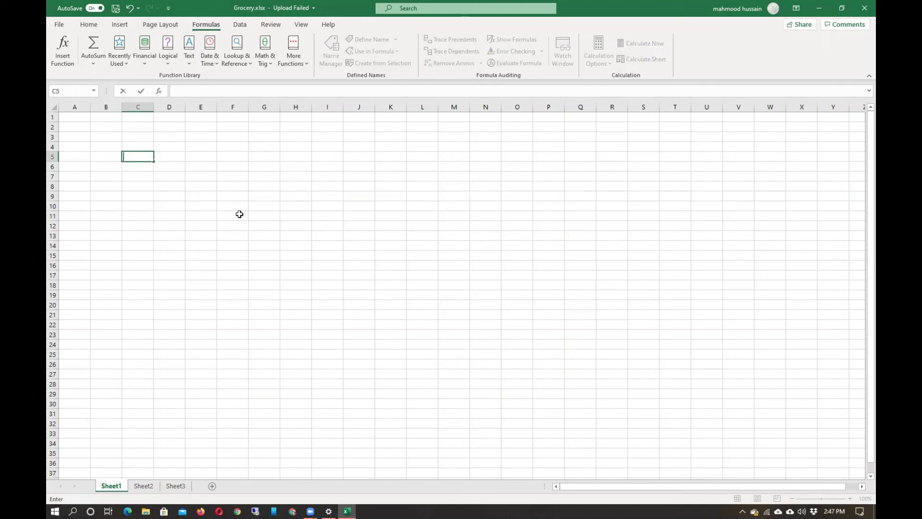
Enter the headers 'item no', 'item name' and 'unit price' in B3 through D3.
{"action": "left_click", "coordinate": [101, 135]}
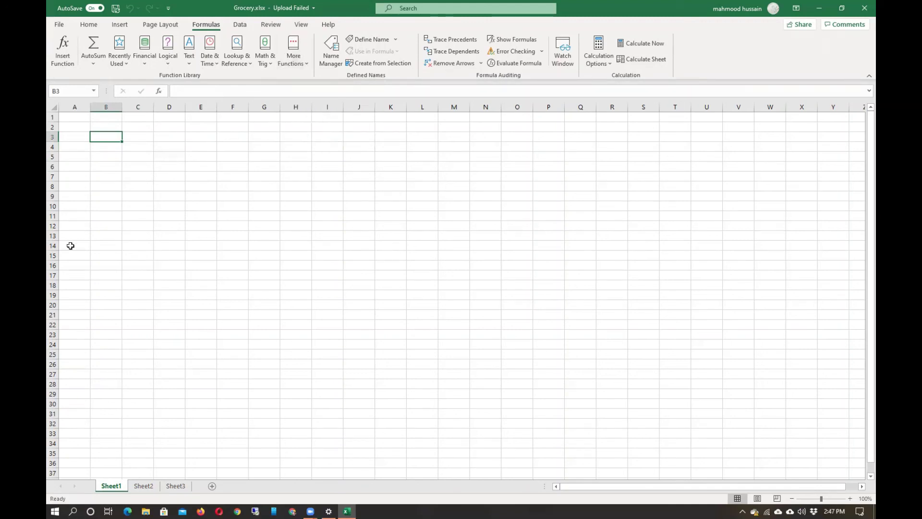
{"action": "type", "text": "item no"}
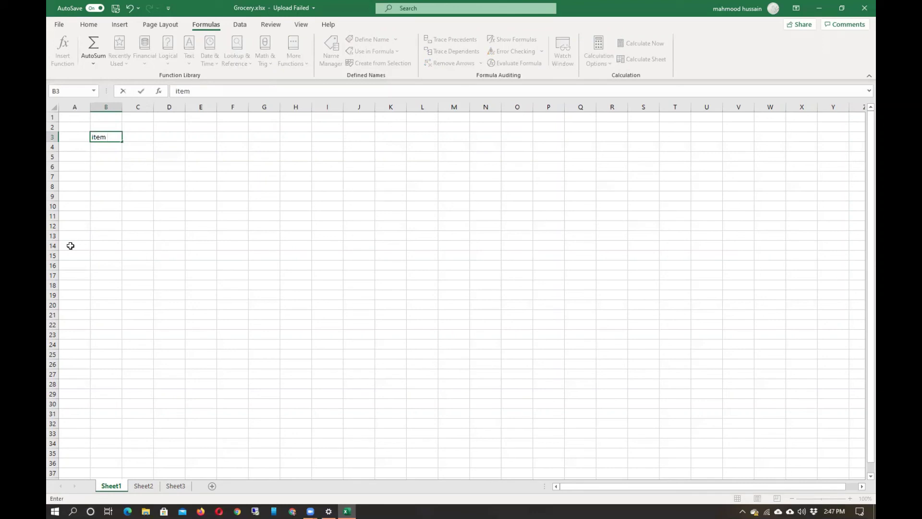
{"action": "left_click", "coordinate": [128, 136]}
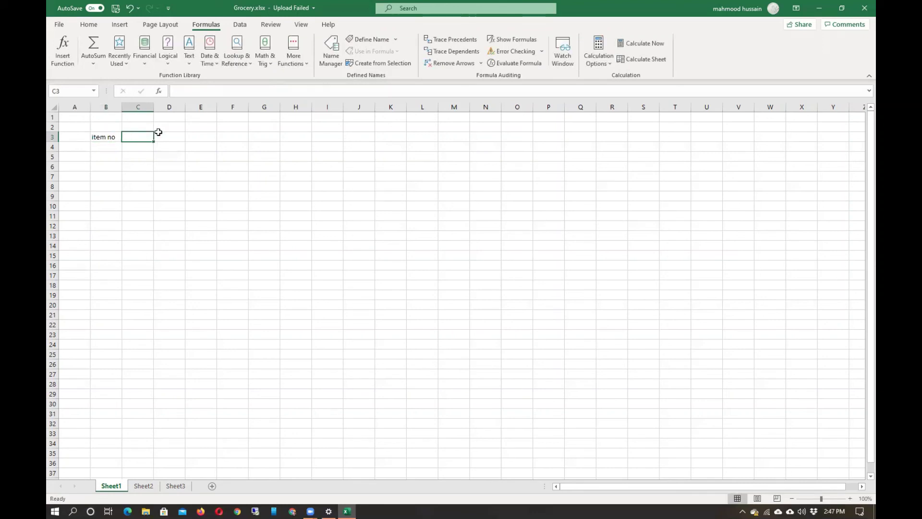
{"action": "type", "text": "item na"}
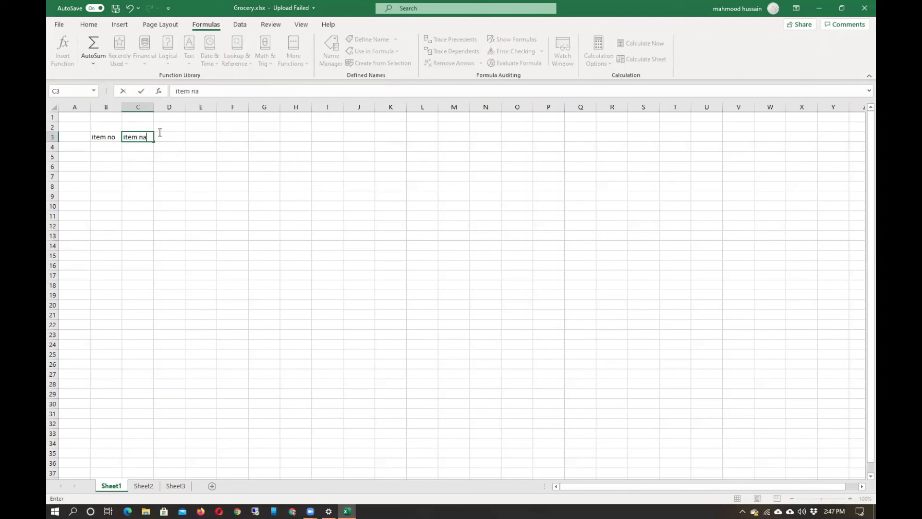
{"action": "type", "text": "me"}
{"action": "left_click", "coordinate": [173, 157]}
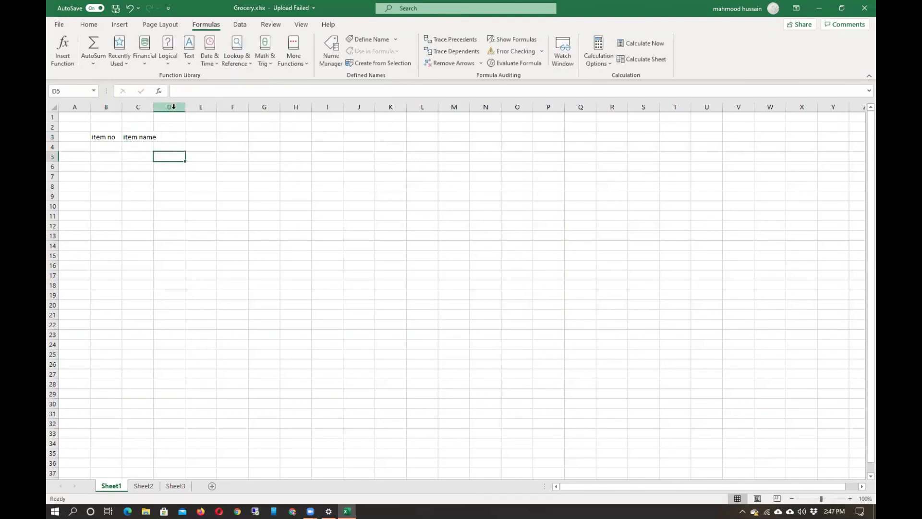
{"action": "left_click", "coordinate": [166, 136]}
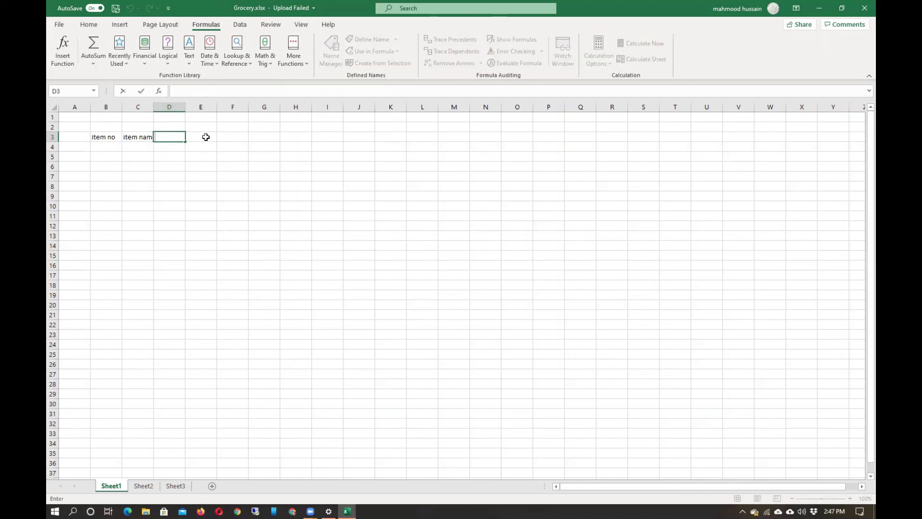
{"action": "type", "text": "unit"}
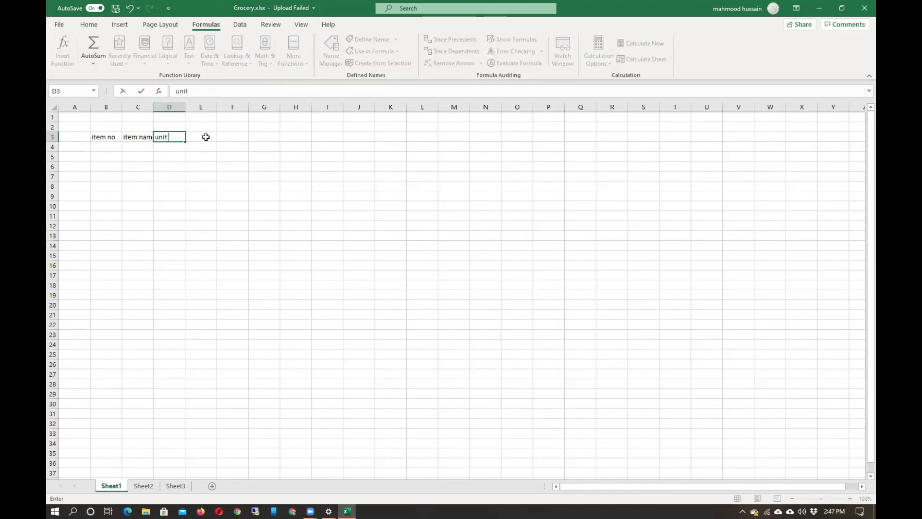
{"action": "type", "text": "price"}
{"action": "left_click", "coordinate": [200, 144]}
Add 'qty' in E3 and a 'total price' header in F3, trimming the extra words.
{"action": "double_click", "coordinate": [207, 138]}
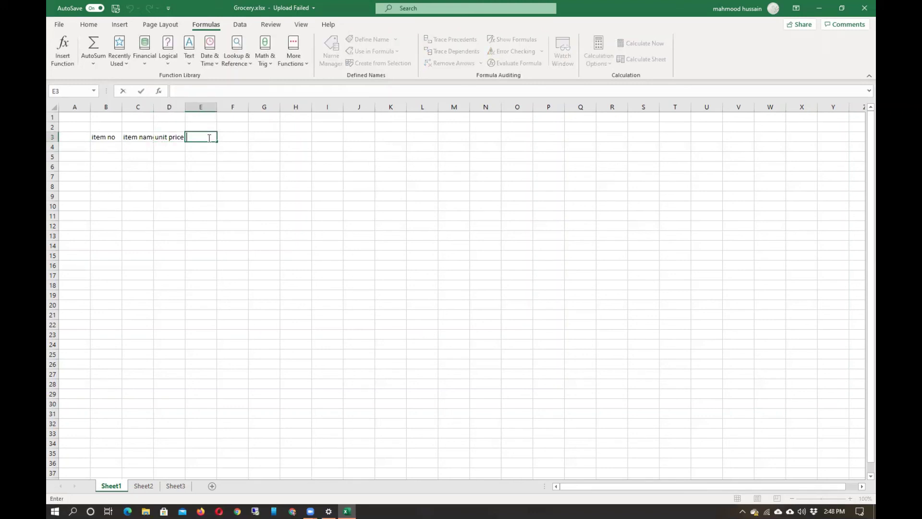
{"action": "type", "text": "qty"}
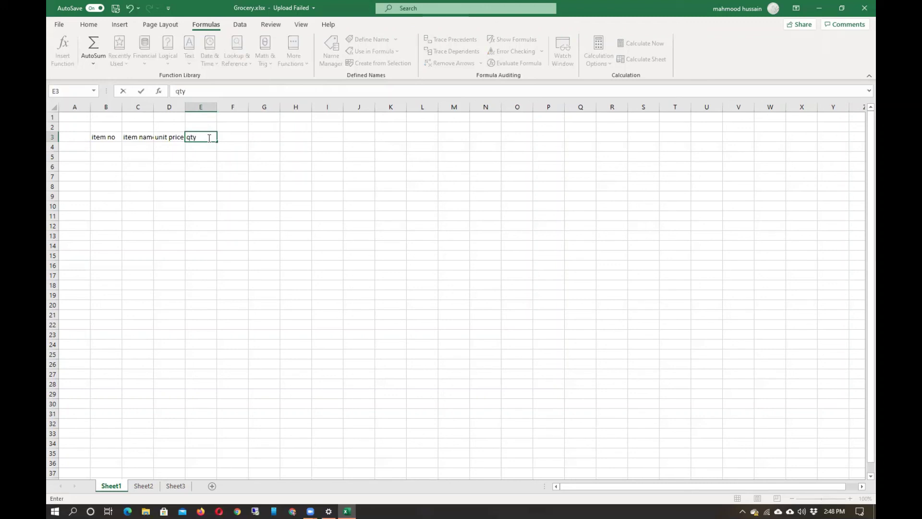
{"action": "key", "text": "Return"}
{"action": "left_click", "coordinate": [245, 137]}
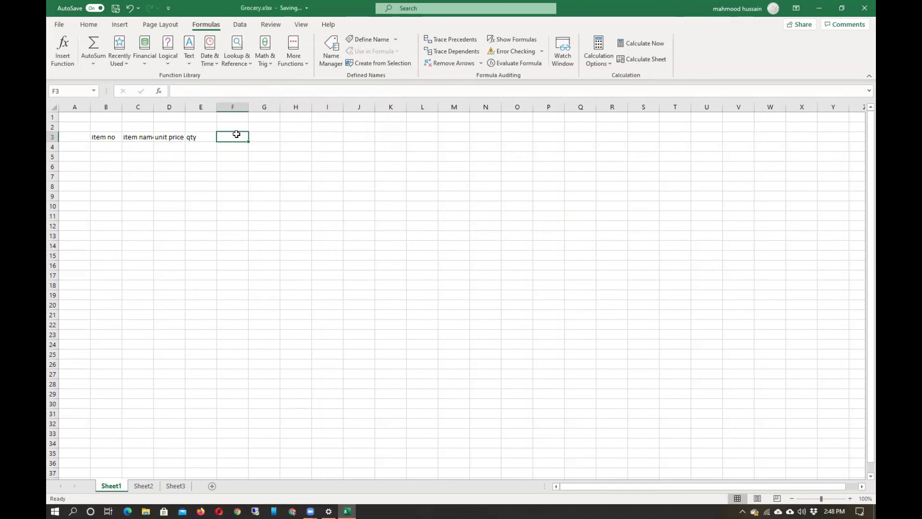
{"action": "type", "text": "to"}
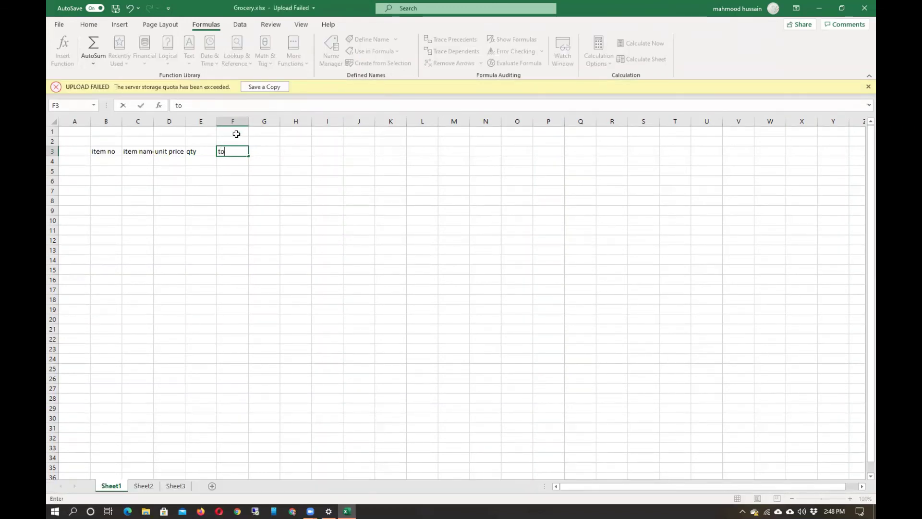
{"action": "type", "text": "tal "}
{"action": "type", "text": "price of i"}
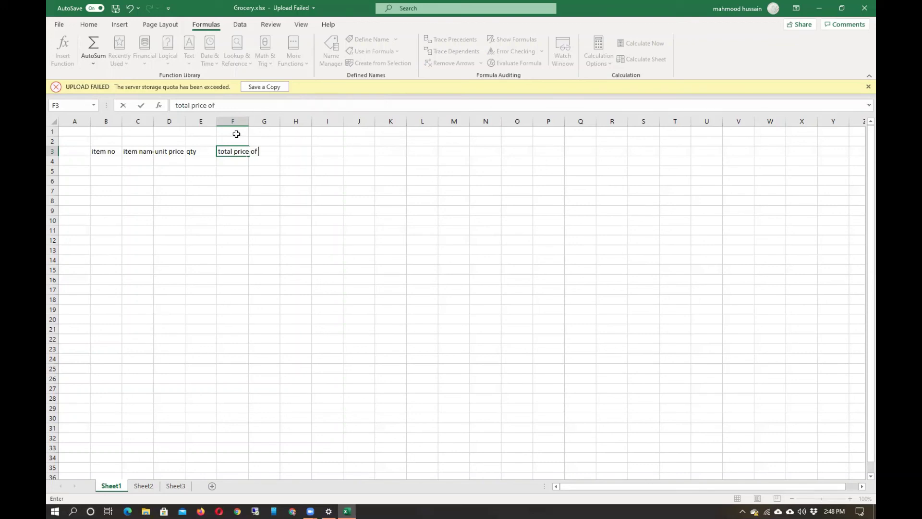
{"action": "type", "text": "tem"}
{"action": "left_click", "coordinate": [255, 170]}
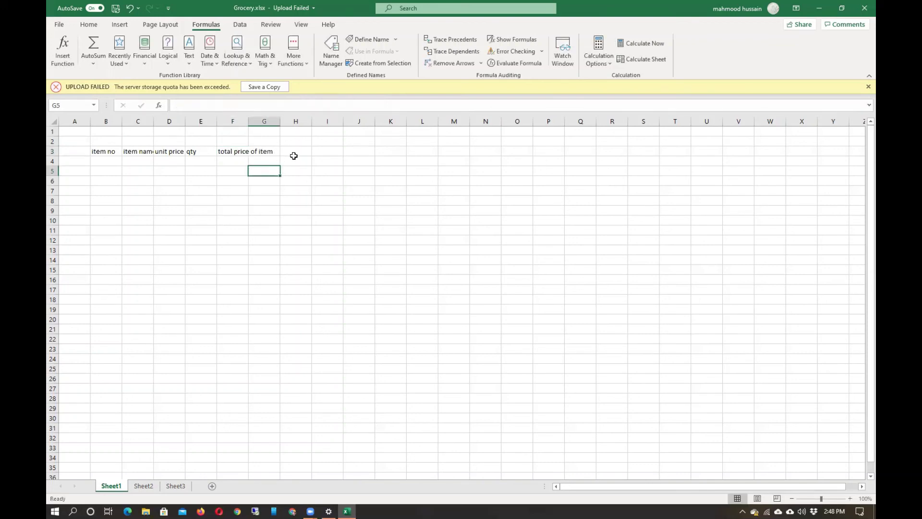
{"action": "double_click", "coordinate": [250, 151]}
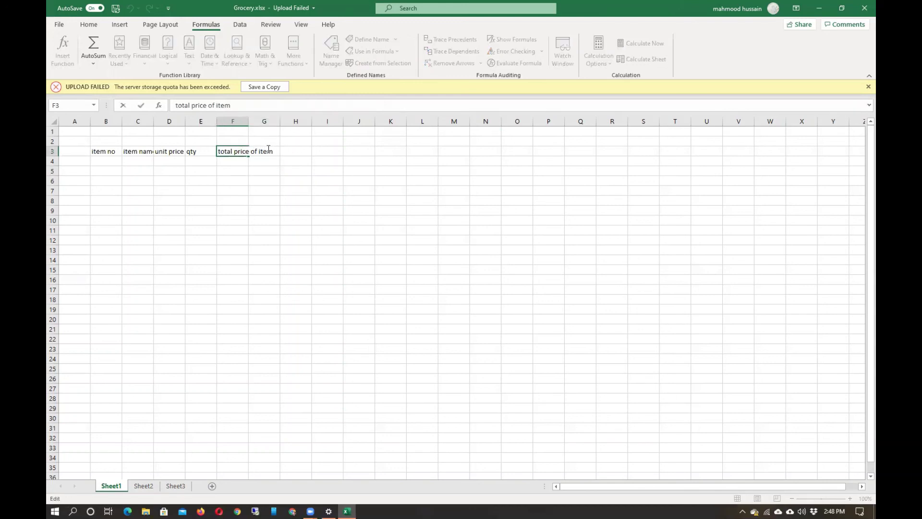
{"action": "key", "text": "BackSpace"}
{"action": "key", "text": "BackSpace"}
{"action": "key", "text": "BackSpace"}
Confirm the shortened 'total price' header and review the B3–D3 headers.
{"action": "left_click", "coordinate": [264, 173]}
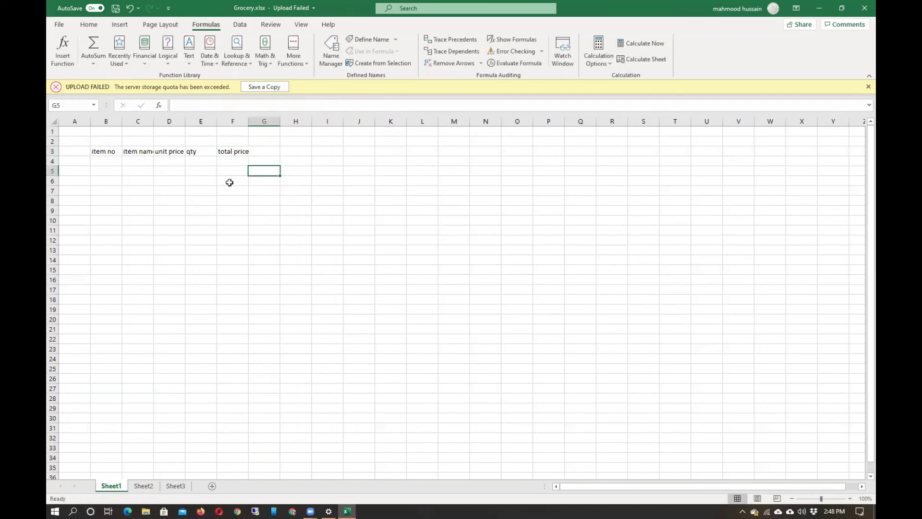
{"action": "left_click", "coordinate": [228, 161]}
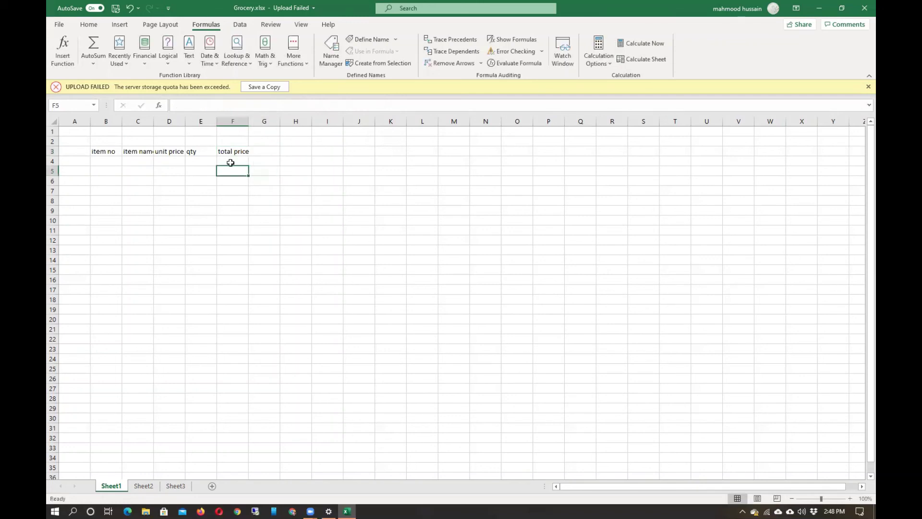
{"action": "left_click", "coordinate": [102, 152]}
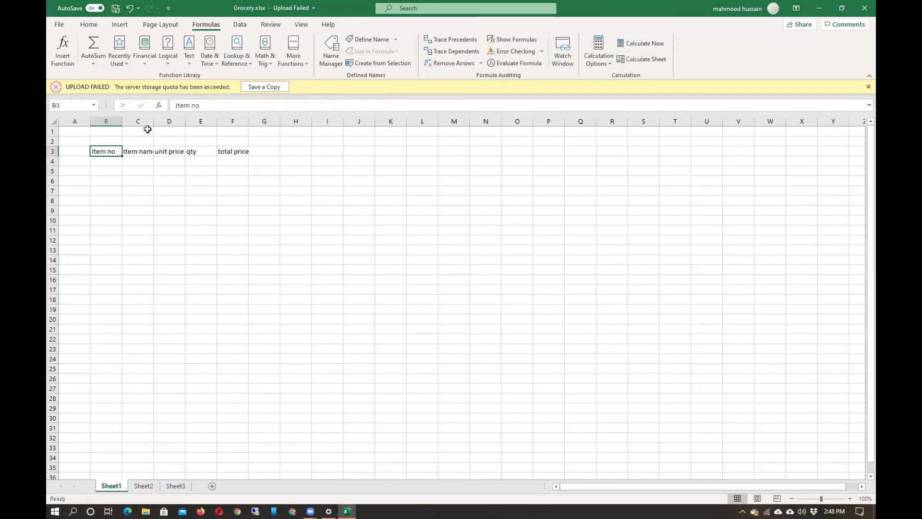
{"action": "left_click", "coordinate": [140, 151]}
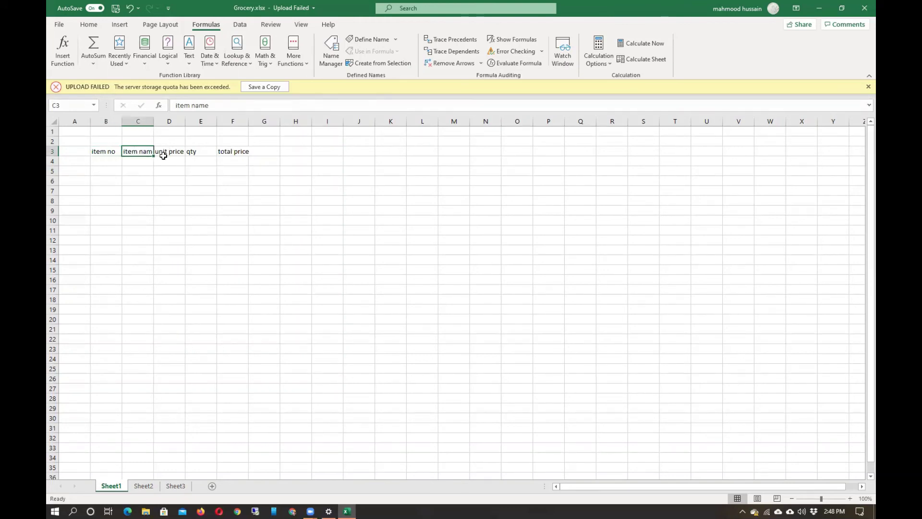
{"action": "left_click", "coordinate": [166, 152]}
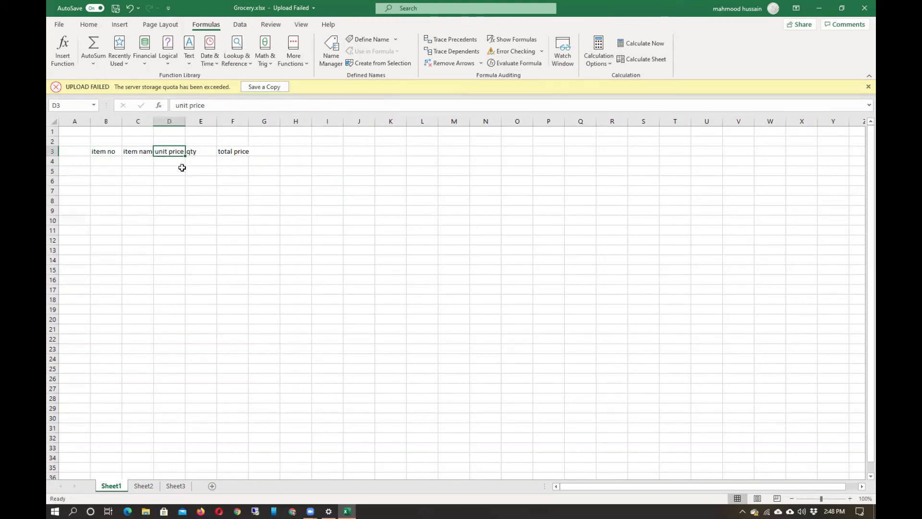
{"action": "left_click", "coordinate": [130, 152]}
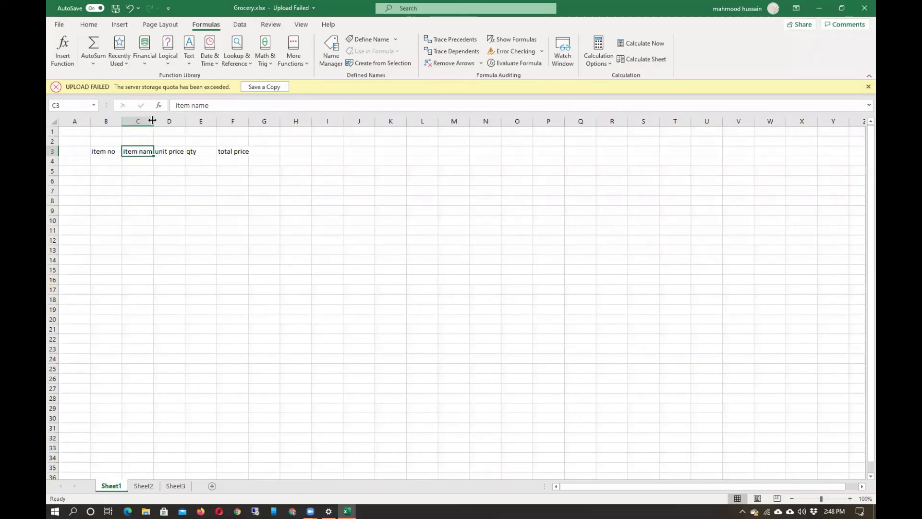
Widen column C and AutoFit columns C, E, F, D and B to their headers.
{"action": "left_click_drag", "start_coordinate": [154, 120], "coordinate": [163, 121]}
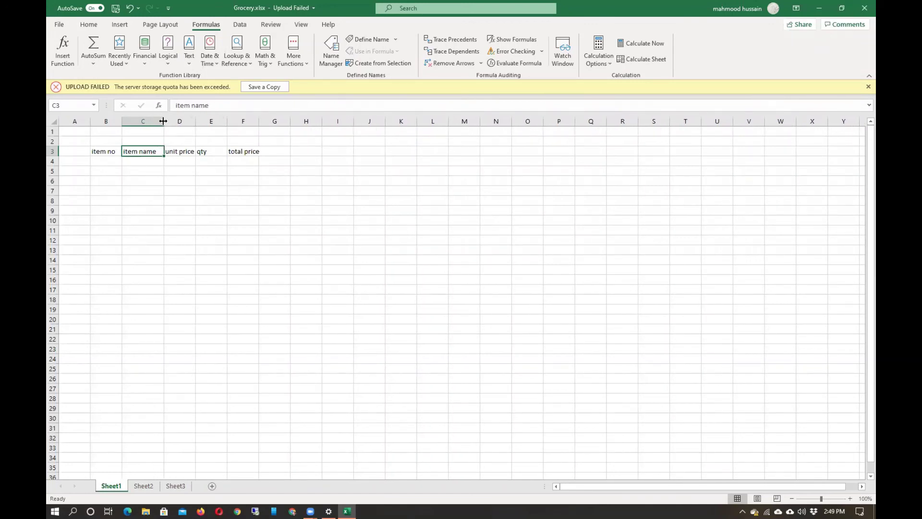
{"action": "double_click", "coordinate": [163, 121]}
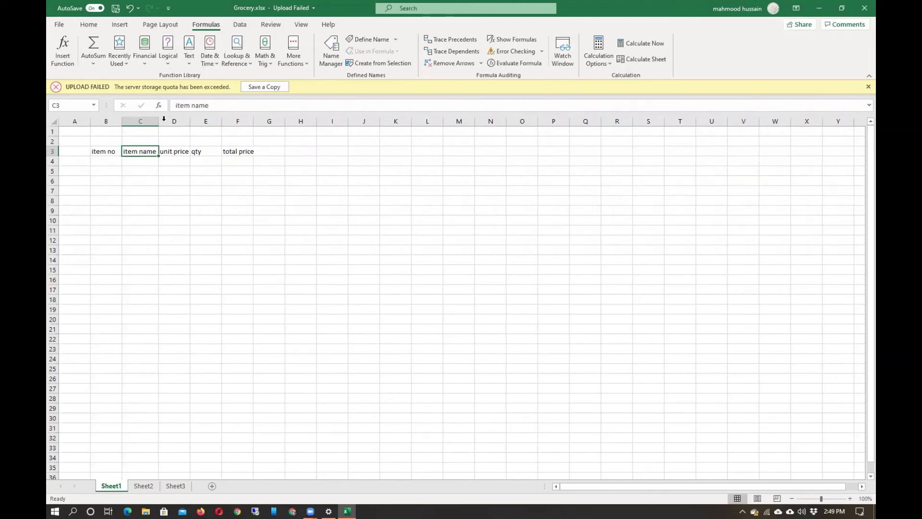
{"action": "left_click_drag", "start_coordinate": [223, 122], "coordinate": [222, 121]}
{"action": "double_click", "coordinate": [222, 121]}
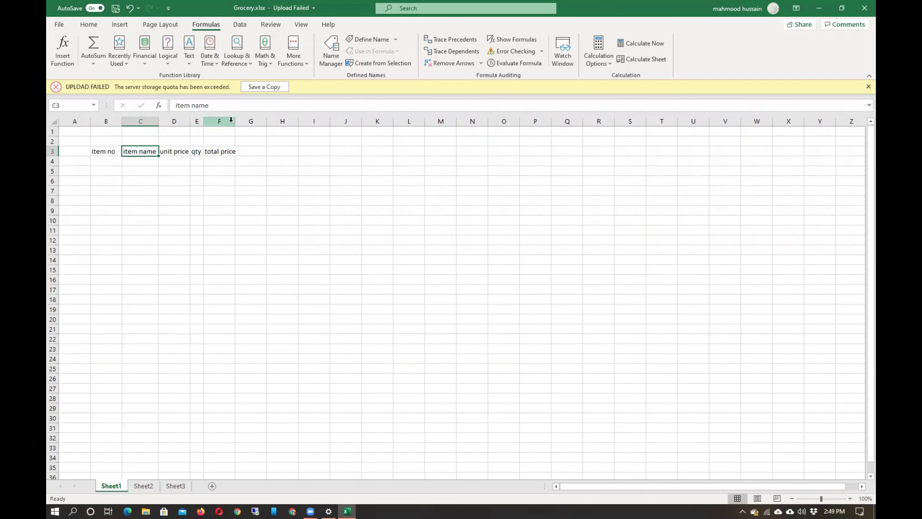
{"action": "double_click", "coordinate": [233, 122]}
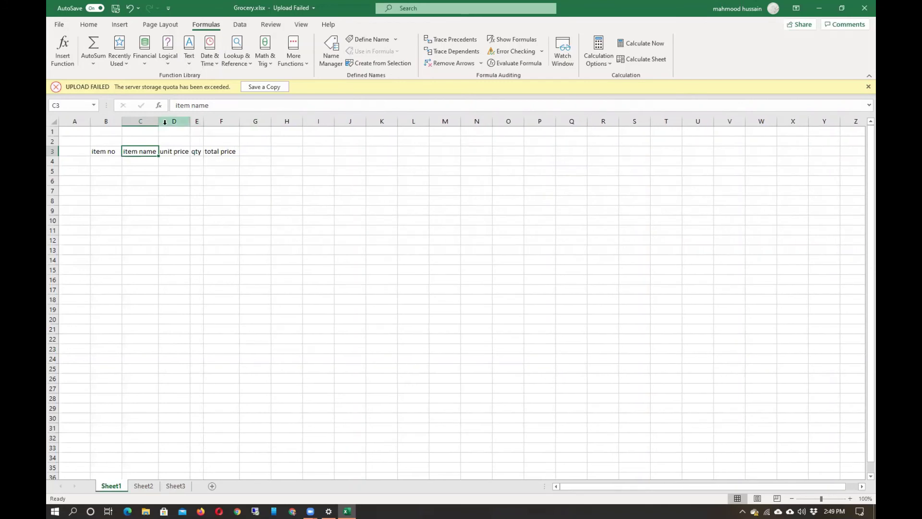
{"action": "double_click", "coordinate": [190, 120]}
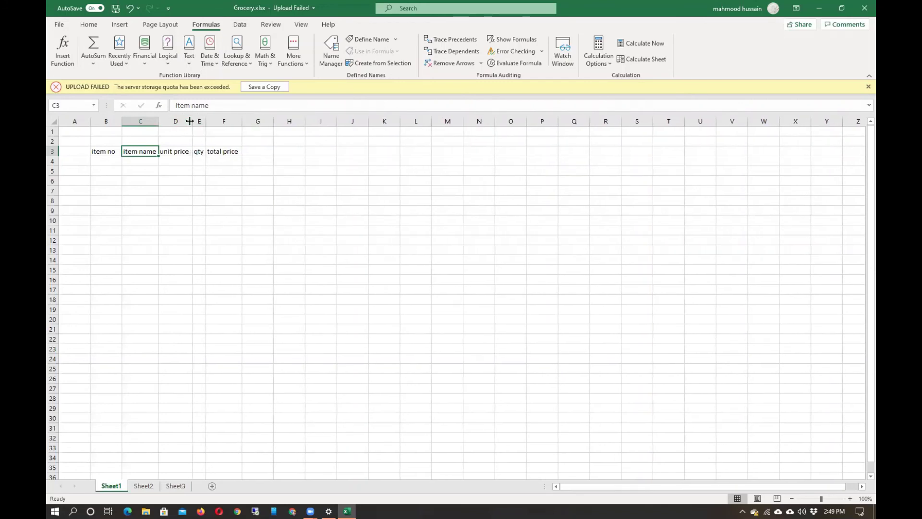
{"action": "double_click", "coordinate": [122, 121]}
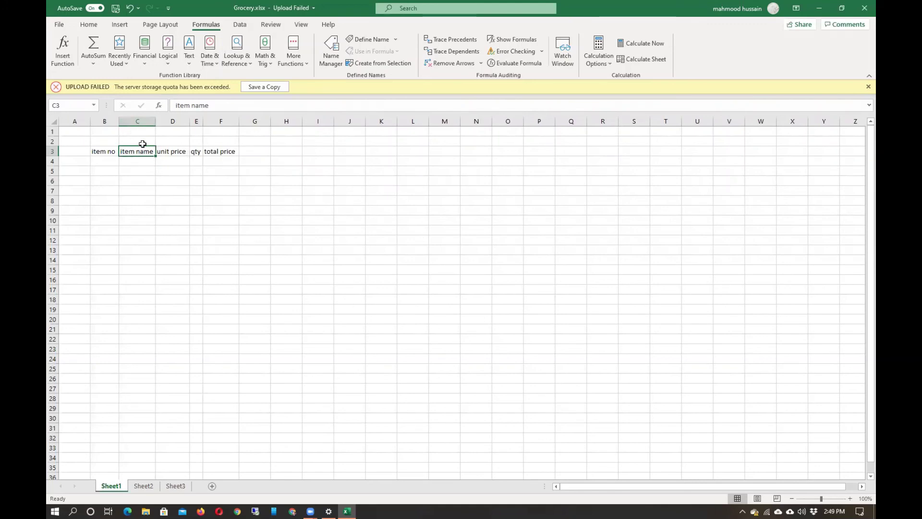
Enter item numbers 1 through 5 down column B starting at B4.
{"action": "left_click", "coordinate": [99, 165]}
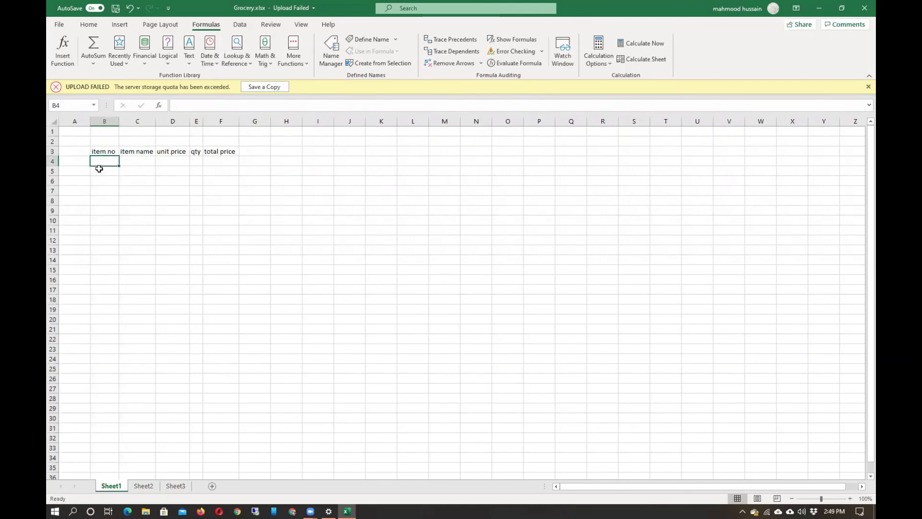
{"action": "type", "text": "1"}
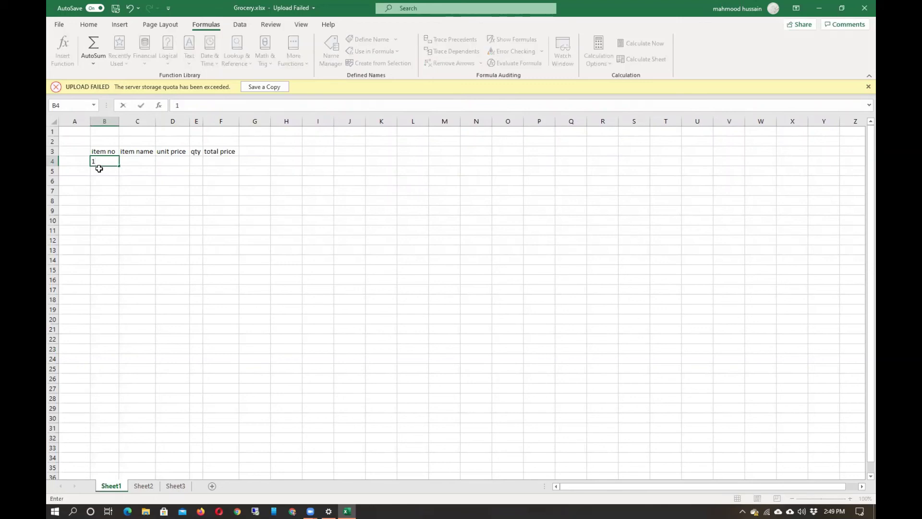
{"action": "key", "text": "Return"}
{"action": "type", "text": "2"}
{"action": "key", "text": "Return"}
{"action": "type", "text": "3"}
{"action": "key", "text": "Return"}
{"action": "type", "text": "4"}
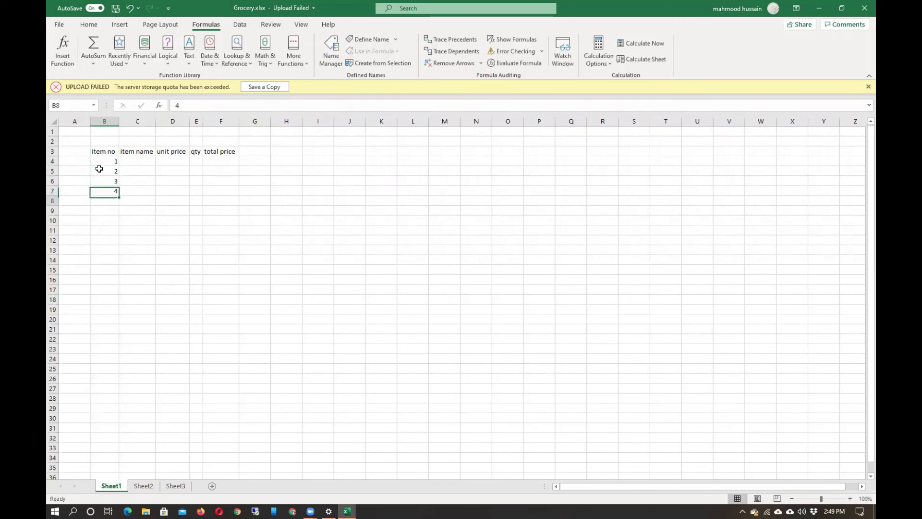
{"action": "type", "text": "5"}
{"action": "key", "text": "Return"}
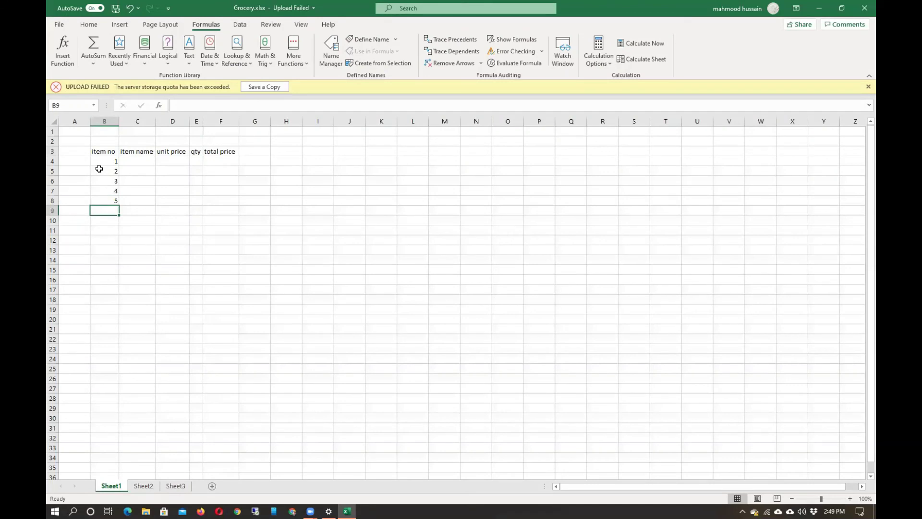
Enter bread in row 4 with unit price 200 and qty 1.
{"action": "key", "text": "Up"}
{"action": "key", "text": "Up"}
{"action": "key", "text": "Up"}
{"action": "key", "text": "Up"}
{"action": "key", "text": "Up"}
{"action": "key", "text": "Right"}
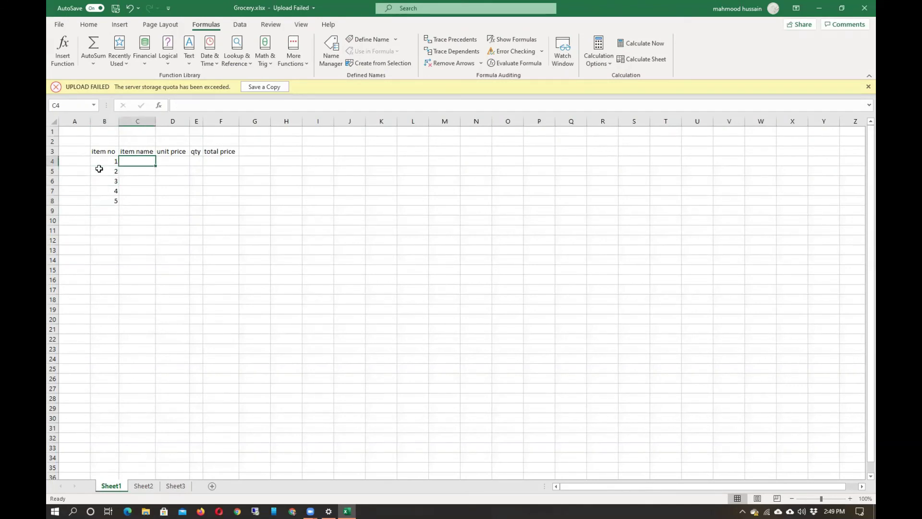
{"action": "type", "text": "brea"}
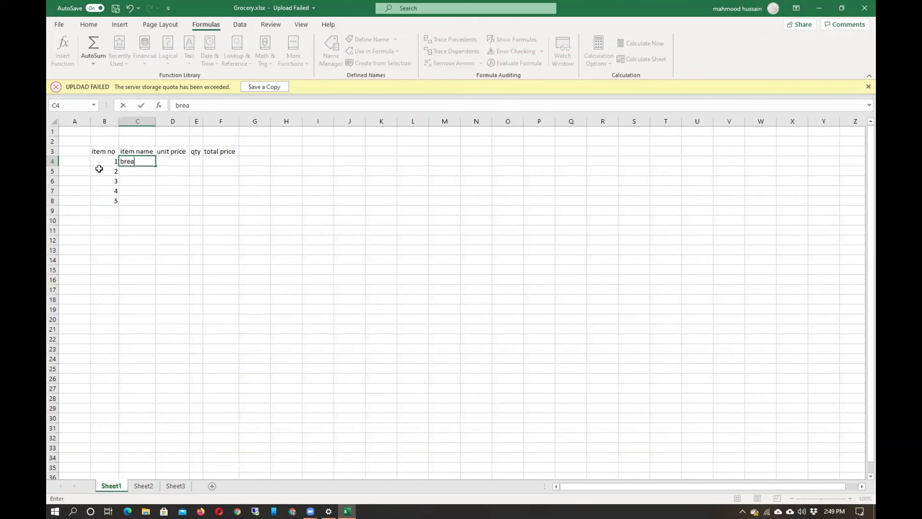
{"action": "type", "text": "d"}
{"action": "key", "text": "Tab"}
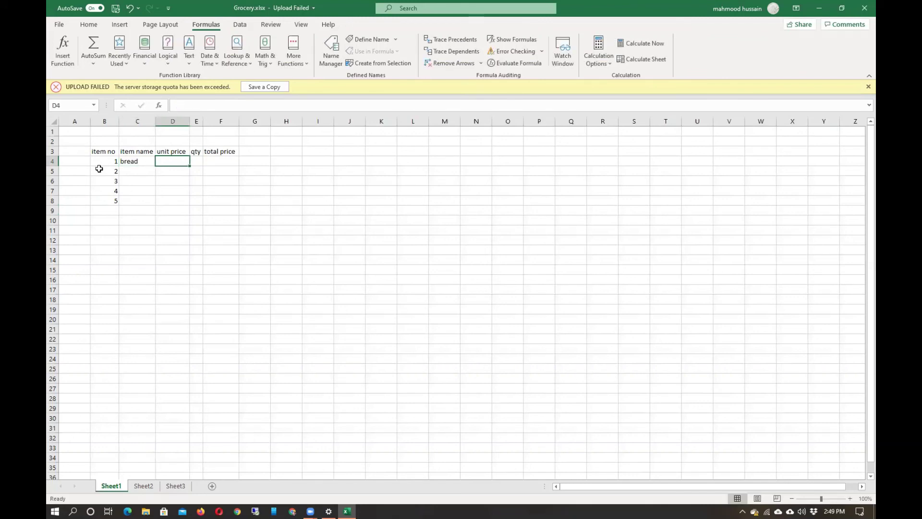
{"action": "type", "text": "2"}
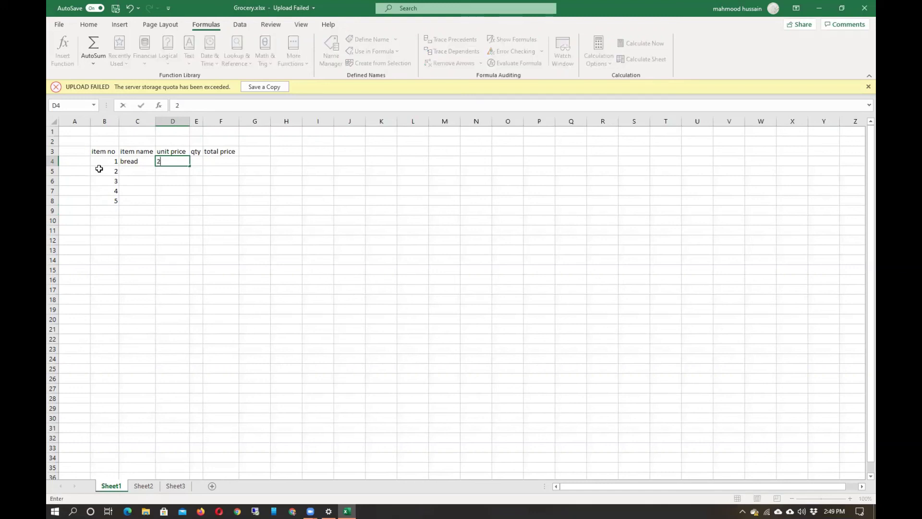
{"action": "type", "text": "00"}
{"action": "left_click", "coordinate": [196, 179]}
{"action": "left_click", "coordinate": [196, 161]}
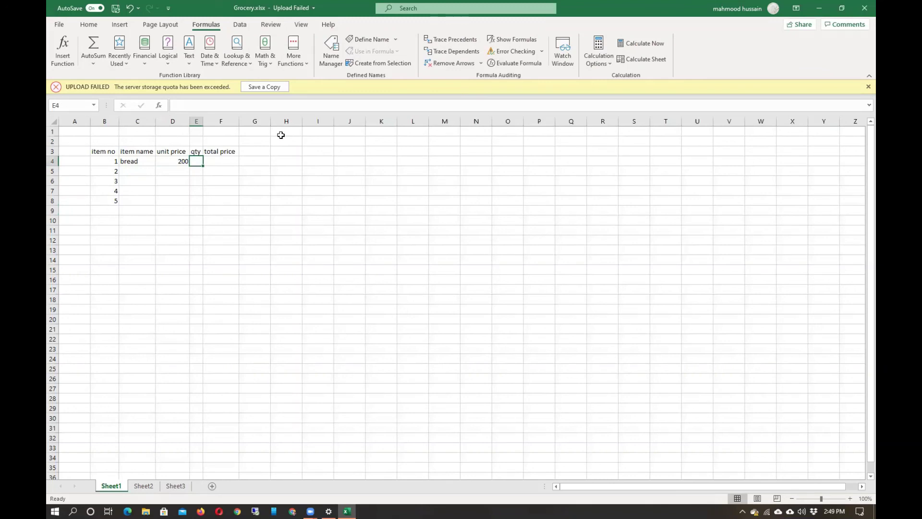
{"action": "type", "text": "1"}
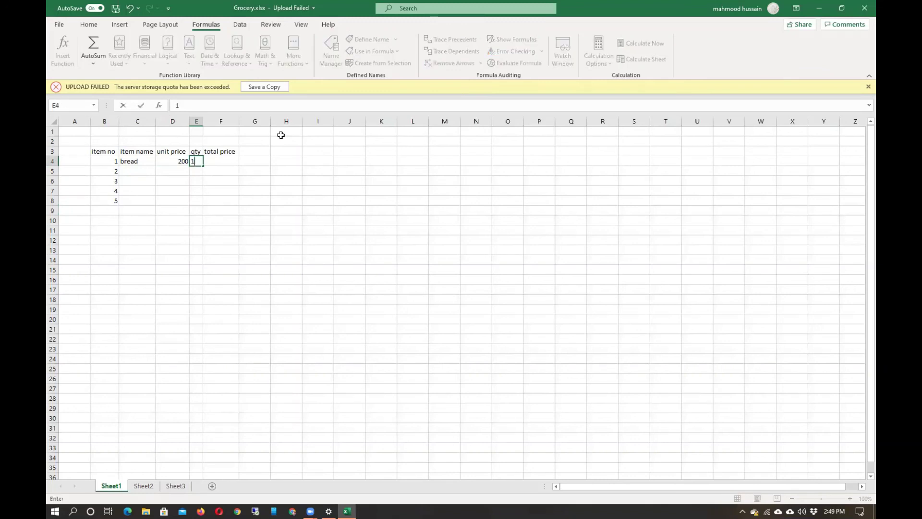
{"action": "key", "text": "Tab"}
Enter milk in row 5 with unit price 250 and qty 2.
{"action": "key", "text": "Down"}
{"action": "key", "text": "Left"}
{"action": "key", "text": "Left"}
{"action": "key", "text": "Left"}
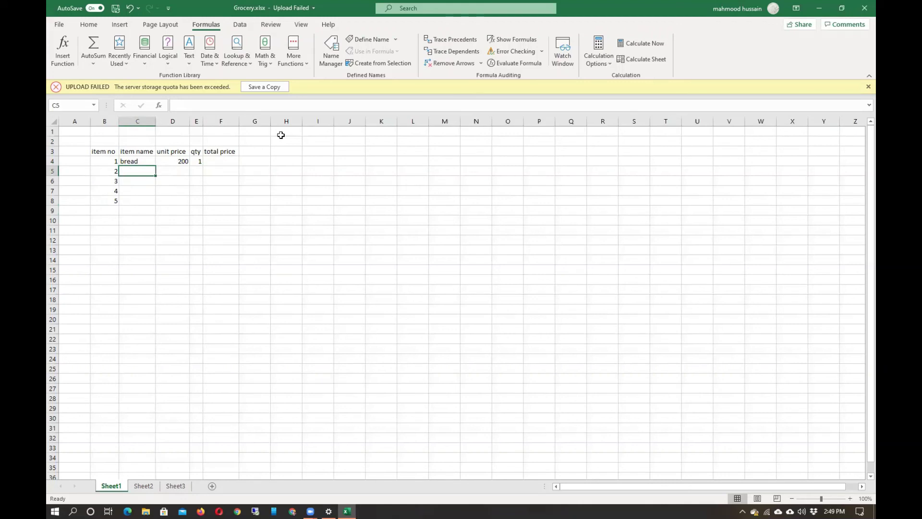
{"action": "type", "text": "milk"}
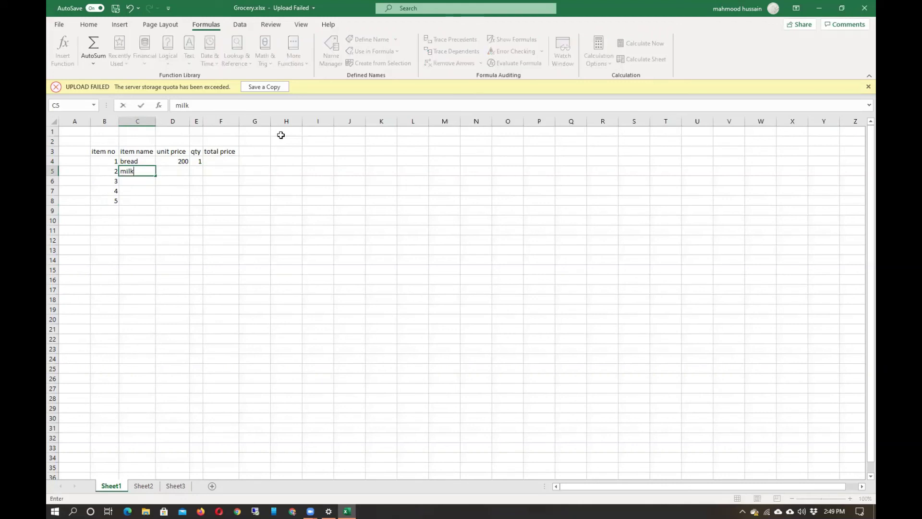
{"action": "left_click", "coordinate": [164, 201]}
{"action": "left_click", "coordinate": [187, 162]}
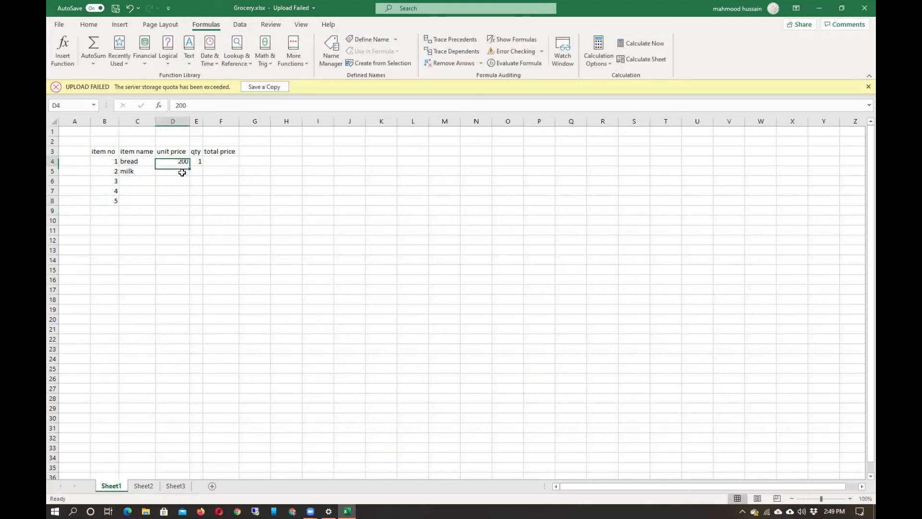
{"action": "left_click", "coordinate": [183, 171]}
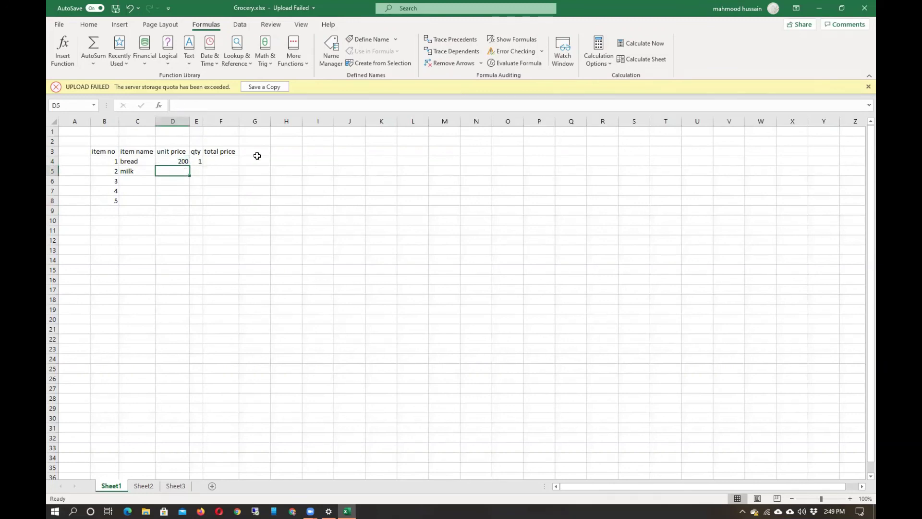
{"action": "type", "text": "250"}
{"action": "key", "text": "Tab"}
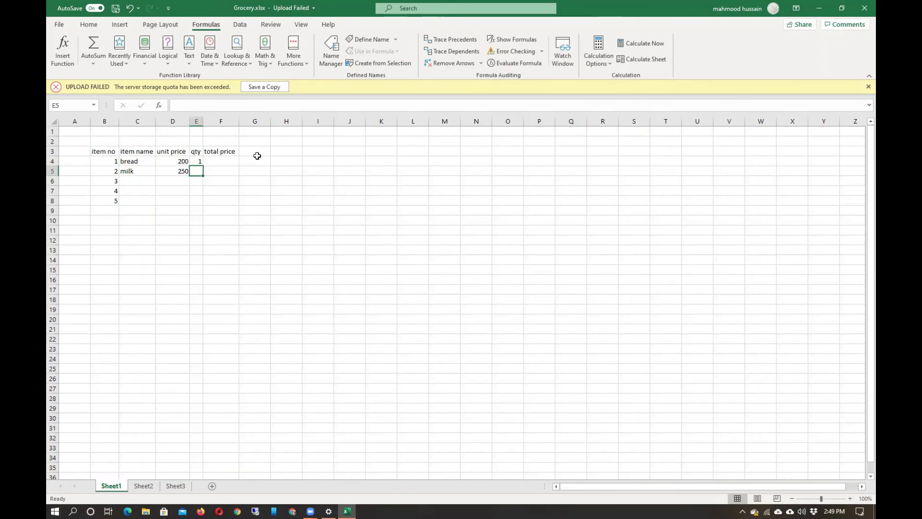
{"action": "type", "text": "2"}
{"action": "key", "text": "Tab"}
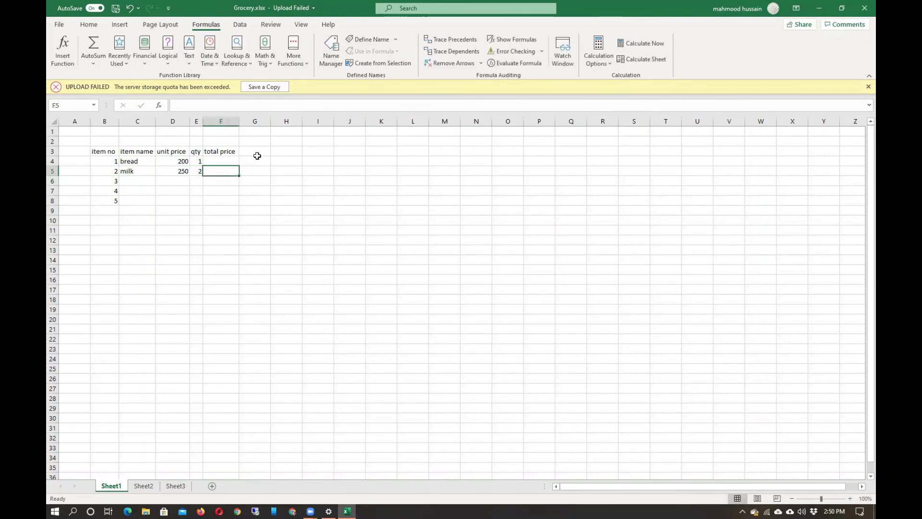
{"action": "key", "text": "Return"}
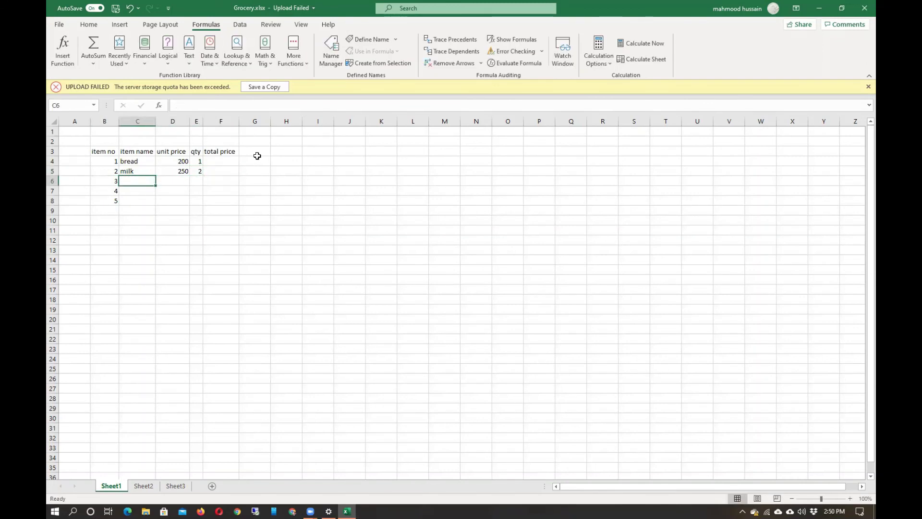
Enter eggs in row 6 with unit price 20 and quantity 24, fixing the name's spelling.
{"action": "type", "text": "egs"}
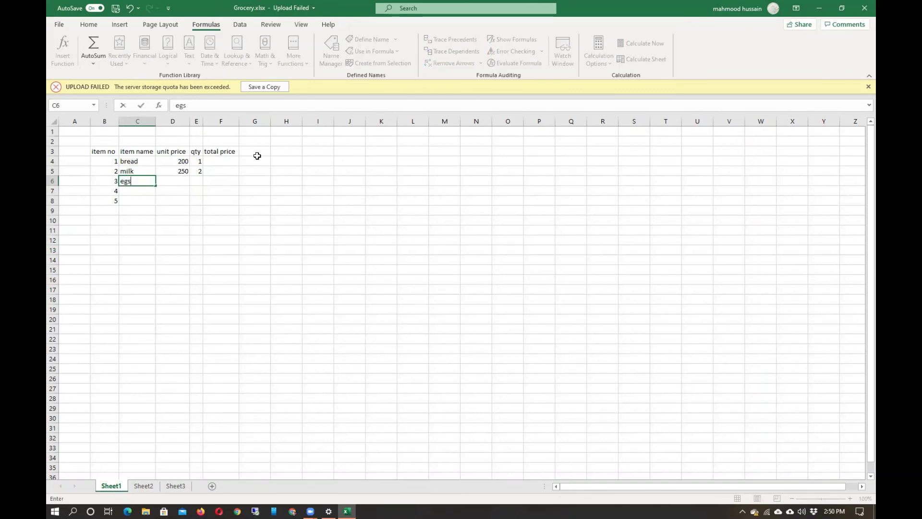
{"action": "type", "text": "s"}
{"action": "key", "text": "BackSpace"}
{"action": "key", "text": "Tab"}
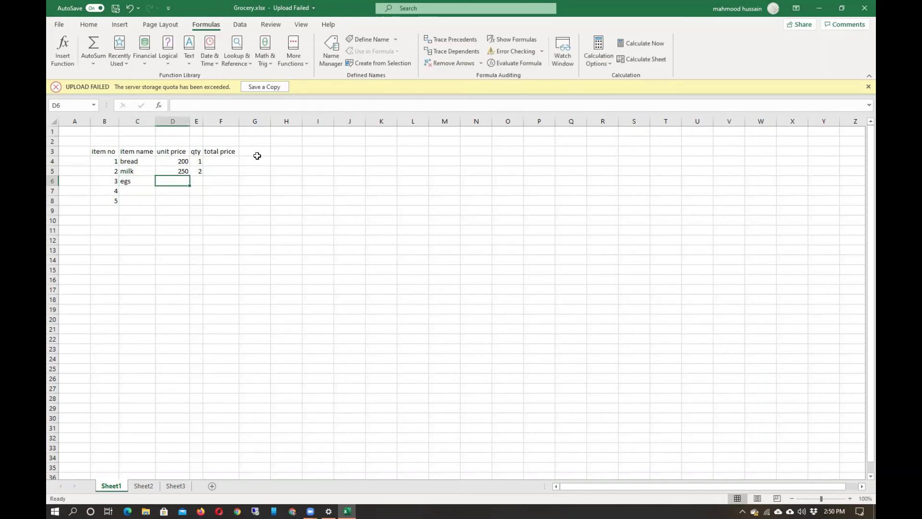
{"action": "key", "text": "Left"}
{"action": "key", "text": "Left"}
{"action": "key", "text": "Right"}
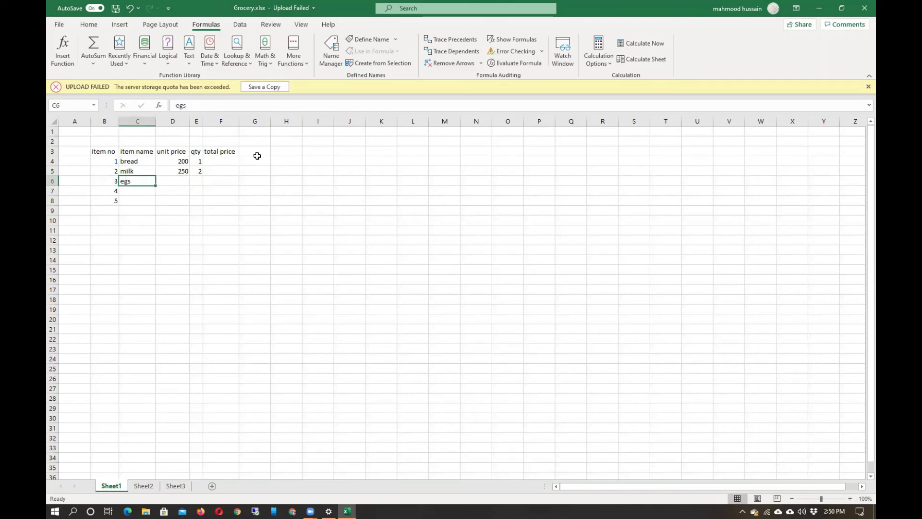
{"action": "key", "text": "F2"}
{"action": "type", "text": "g"}
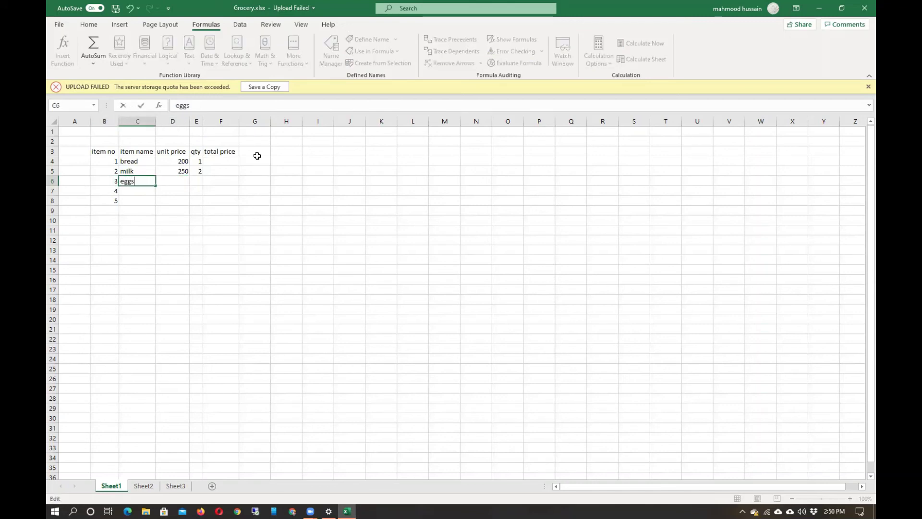
{"action": "key", "text": "Tab"}
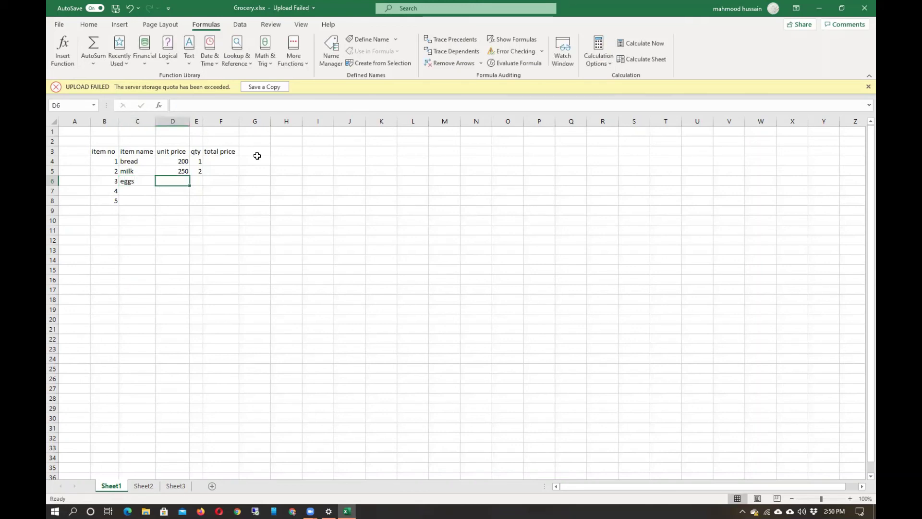
{"action": "type", "text": "20"}
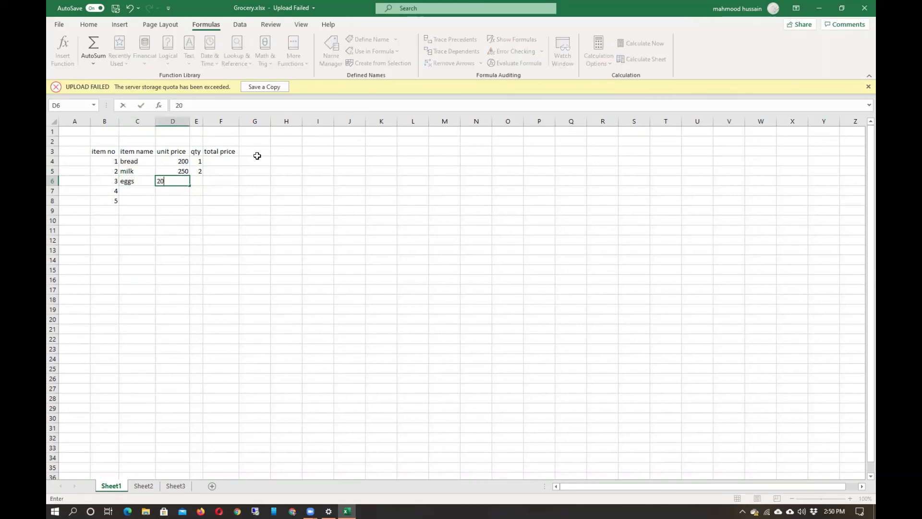
{"action": "key", "text": "Tab"}
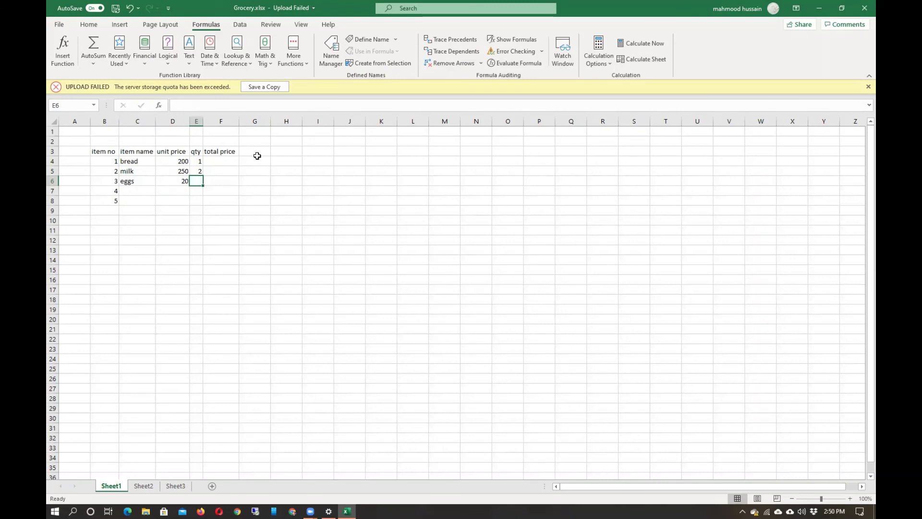
{"action": "type", "text": "24"}
{"action": "key", "text": "Tab"}
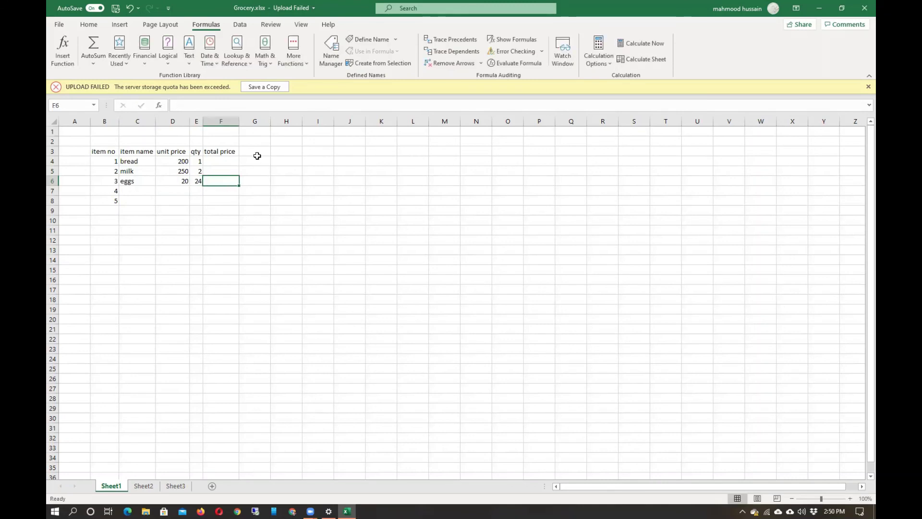
Enter honey in row 7 with unit price 500 and quantity 1.
{"action": "key", "text": "Down"}
{"action": "key", "text": "Left"}
{"action": "key", "text": "Left"}
{"action": "key", "text": "Left"}
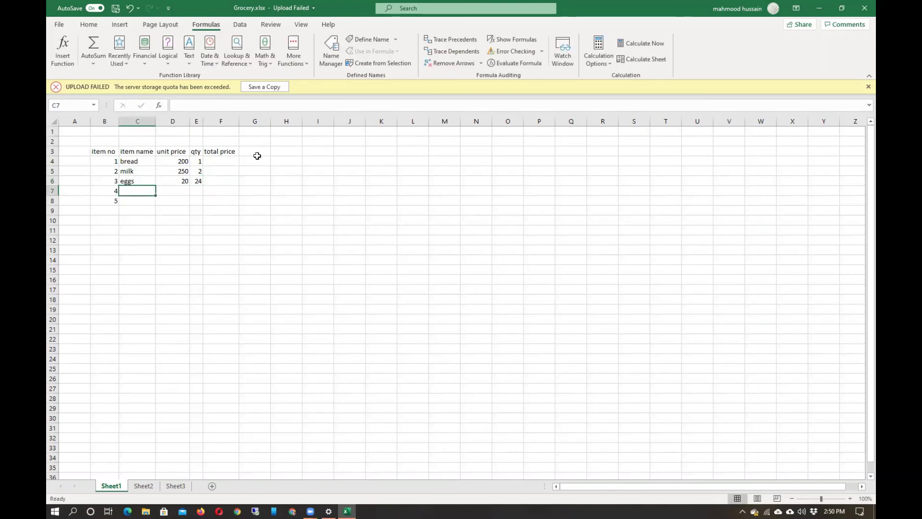
{"action": "type", "text": "hon"}
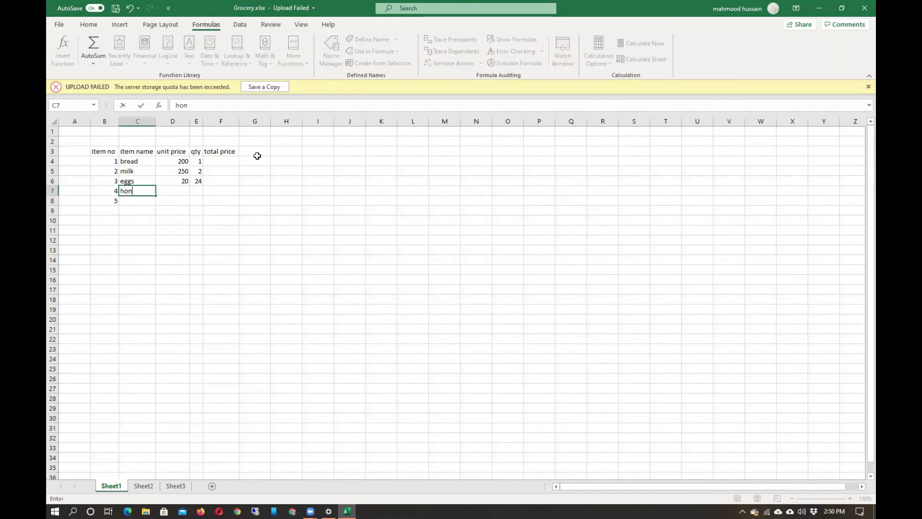
{"action": "type", "text": "ey"}
{"action": "key", "text": "BackSpace"}
{"action": "key", "text": "BackSpace"}
{"action": "type", "text": "e"}
{"action": "type", "text": "yy"}
{"action": "key", "text": "BackSpace"}
{"action": "key", "text": "Tab"}
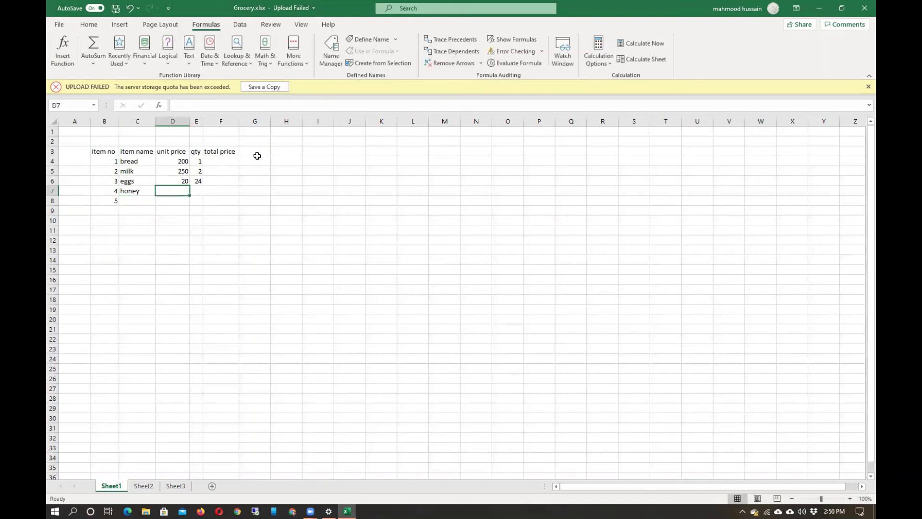
{"action": "type", "text": "500"}
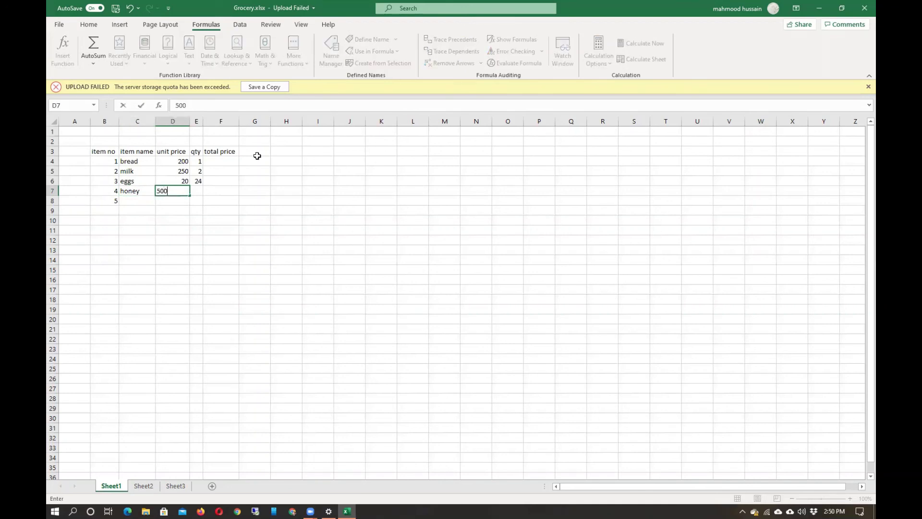
{"action": "key", "text": "Tab"}
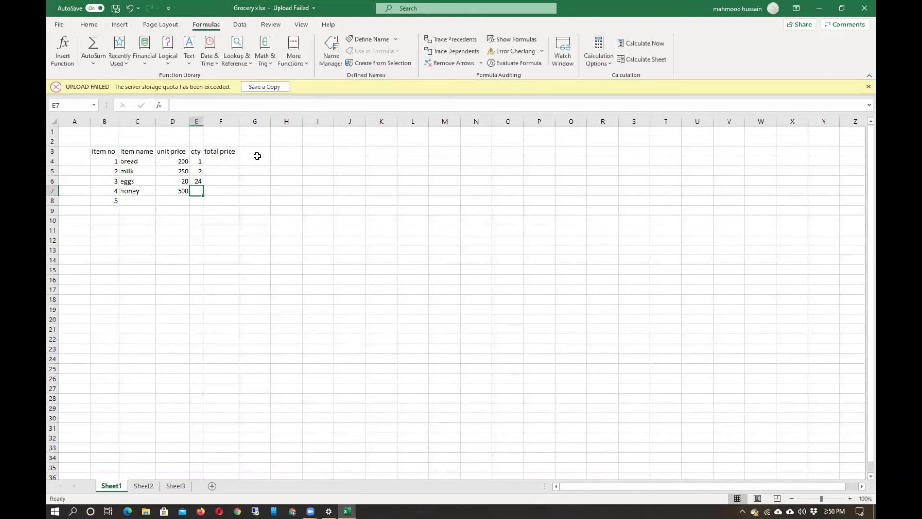
{"action": "type", "text": "1"}
{"action": "key", "text": "Return"}
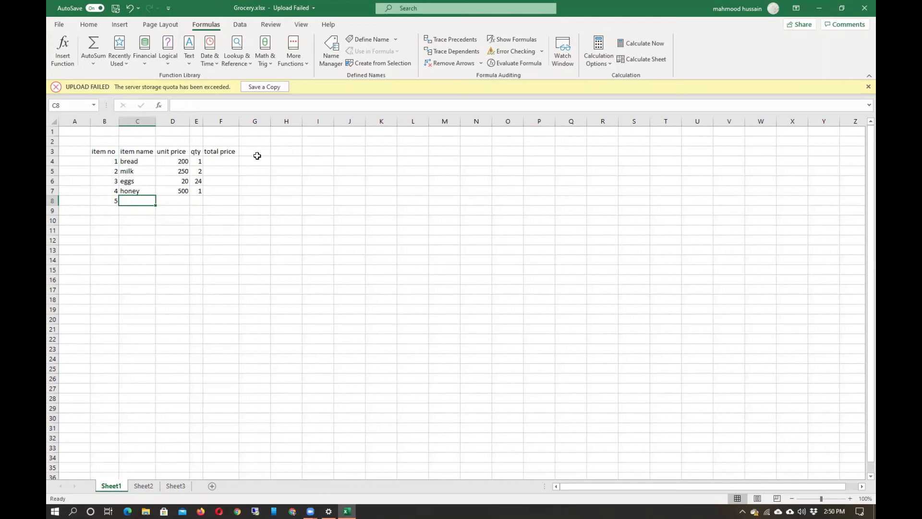
Enter butter in row 8 with unit price 350 and quantity 3.
{"action": "type", "text": "butt"}
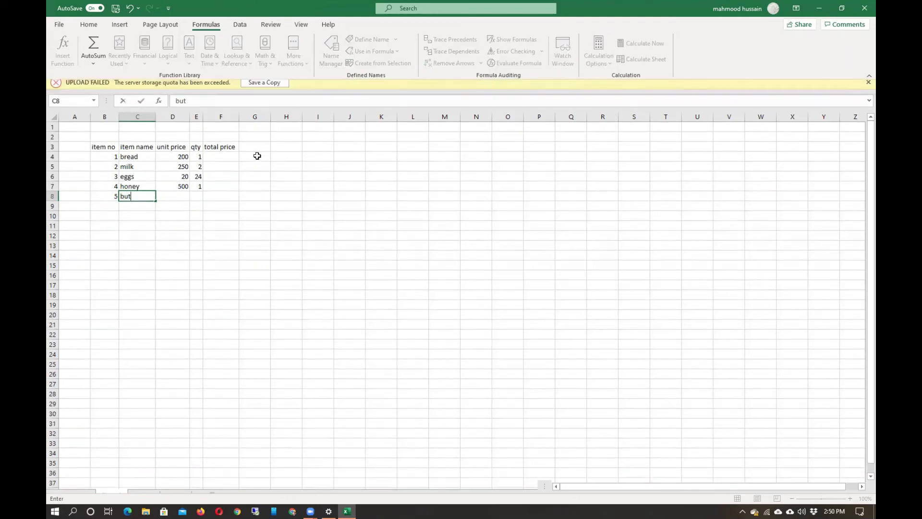
{"action": "type", "text": "er"}
{"action": "key", "text": "Tab"}
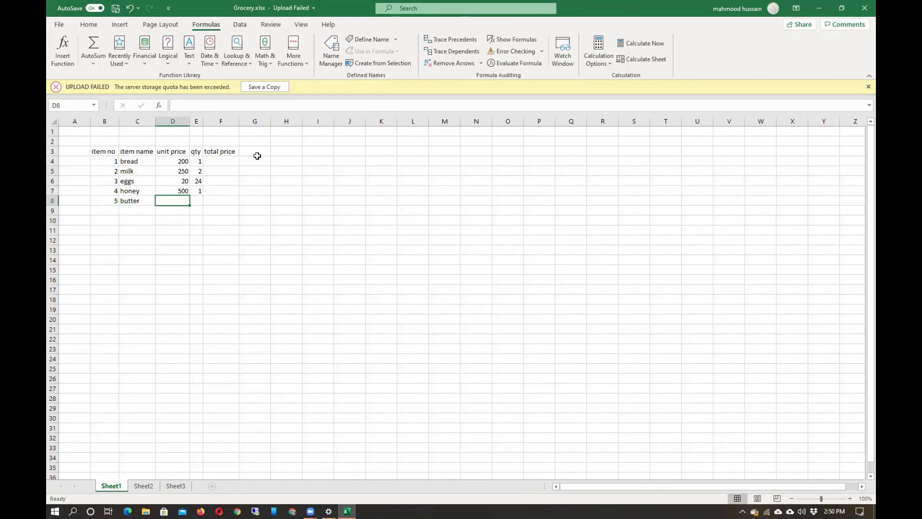
{"action": "type", "text": "350"}
{"action": "key", "text": "Tab"}
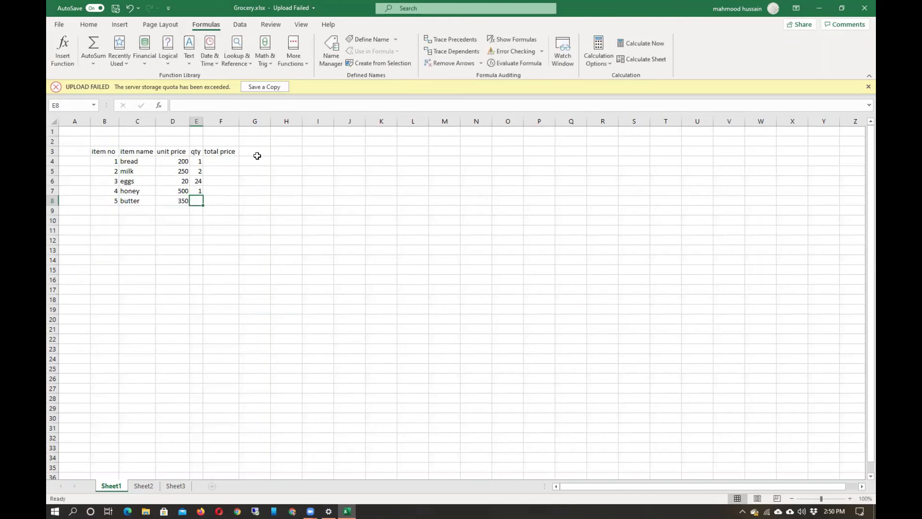
{"action": "type", "text": "2"}
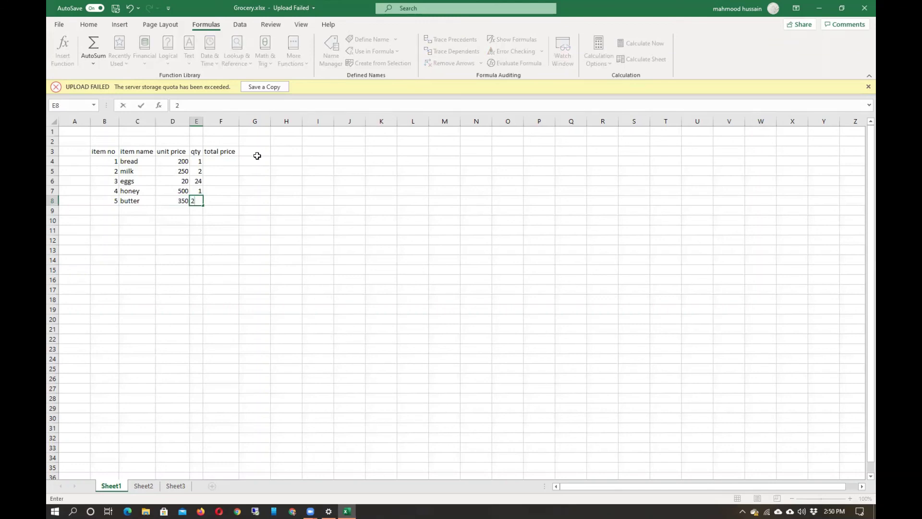
{"action": "key", "text": "BackSpace"}
{"action": "type", "text": "3"}
{"action": "key", "text": "Tab"}
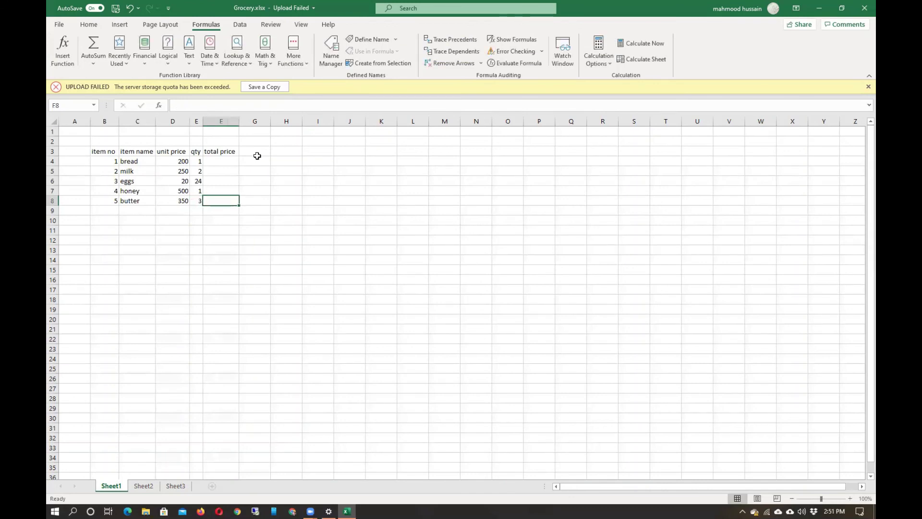
{"action": "left_click", "coordinate": [197, 163]}
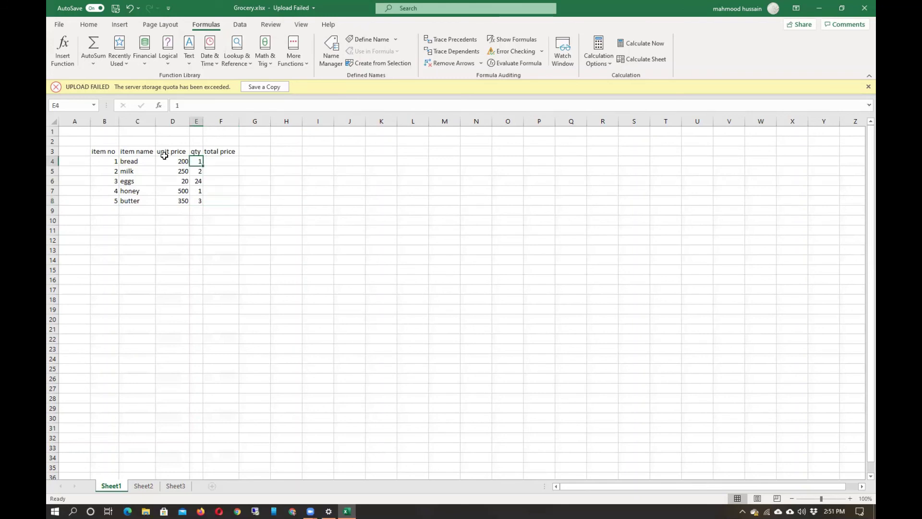
{"action": "left_click", "coordinate": [227, 159]}
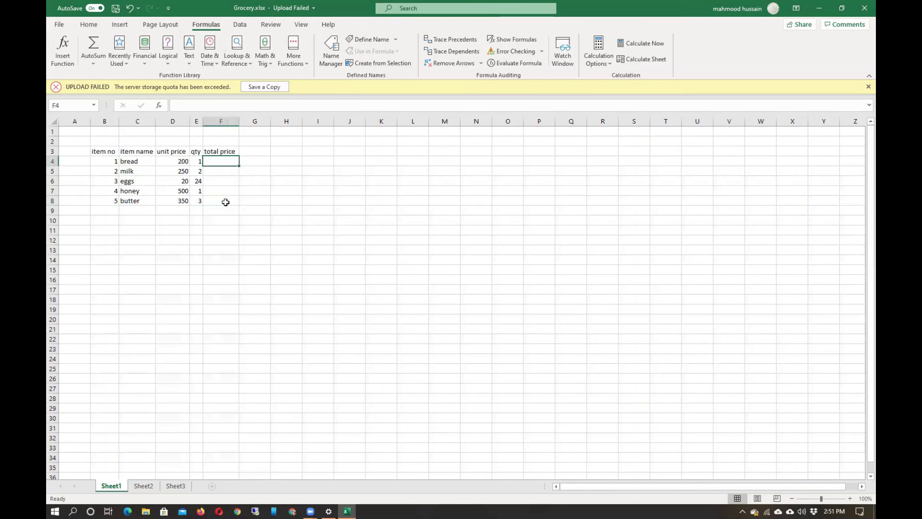
{"action": "left_click", "coordinate": [173, 163]}
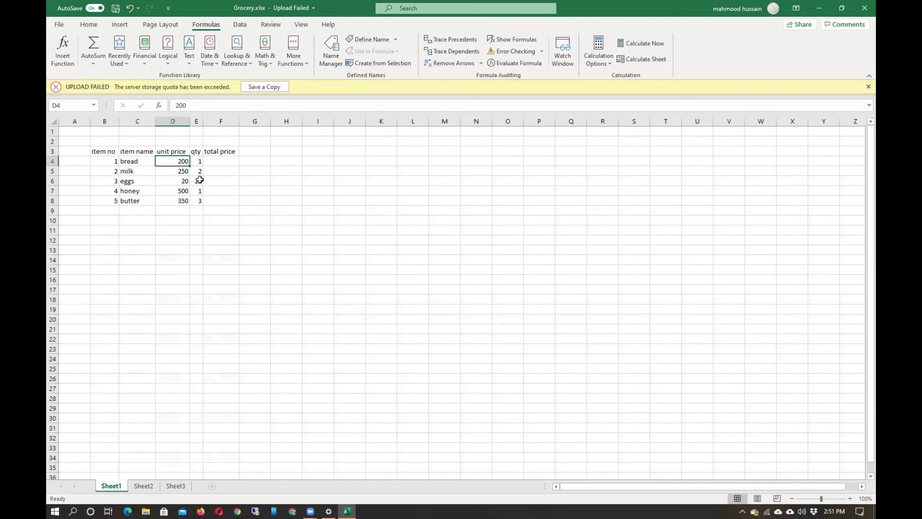
{"action": "left_click", "coordinate": [223, 160]}
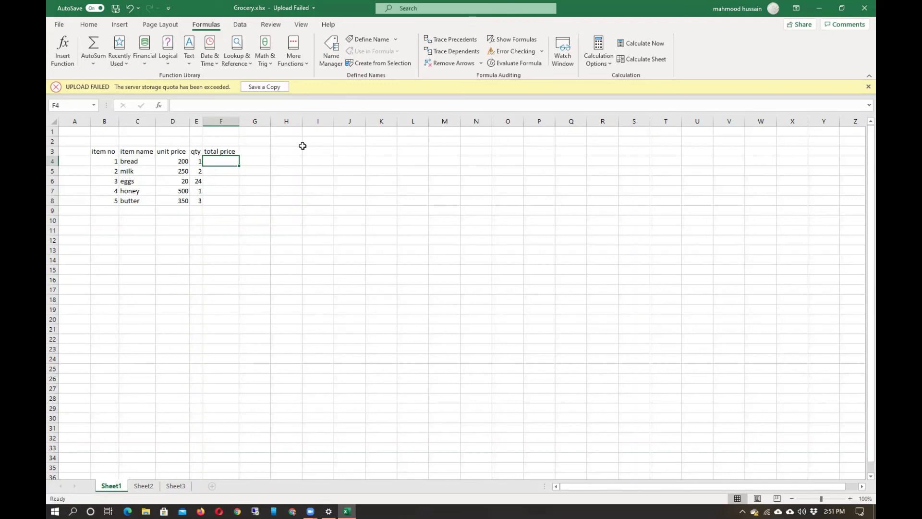
Put =D4*E4 in F4 so bread's total shows 200, then reselect it to check.
{"action": "type", "text": "="}
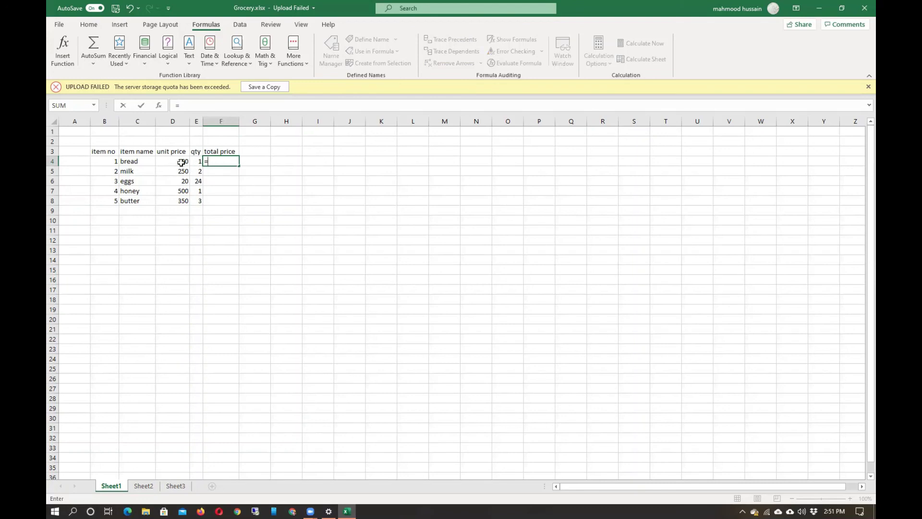
{"action": "type", "text": "d"}
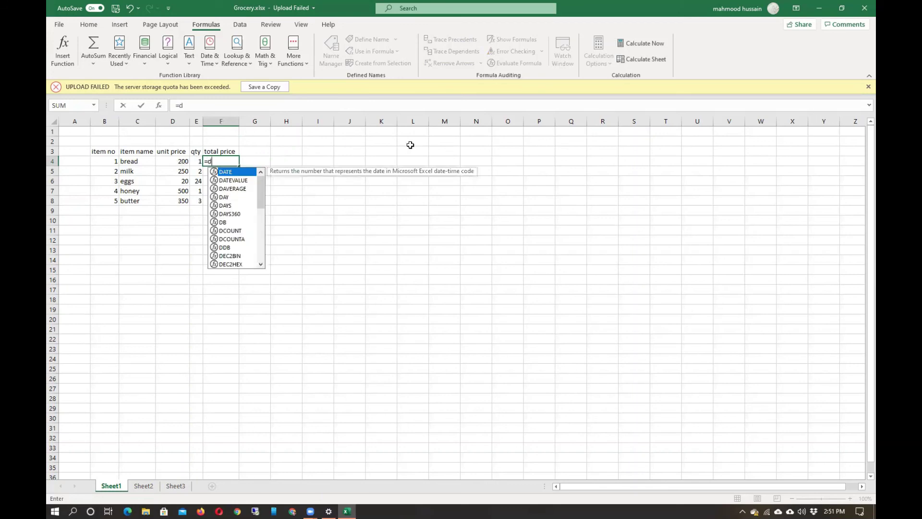
{"action": "type", "text": "4*"}
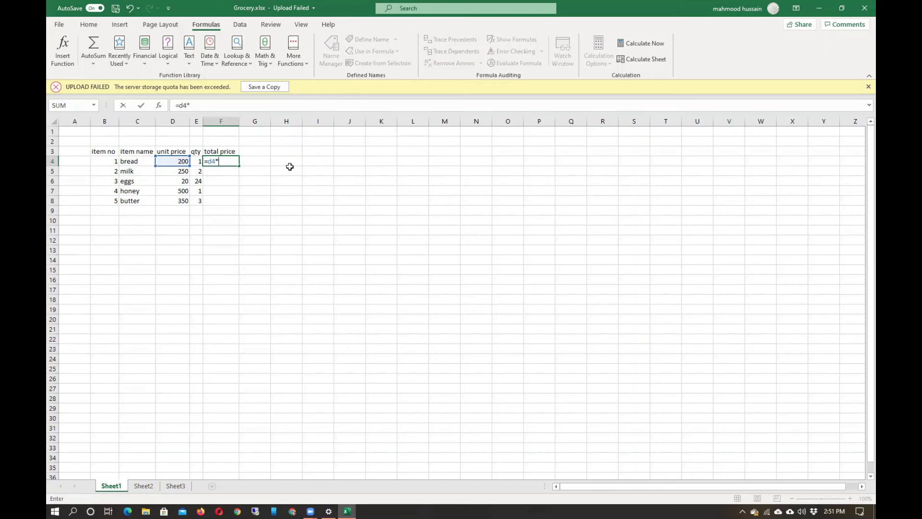
{"action": "type", "text": "e4"}
{"action": "key", "text": "Return"}
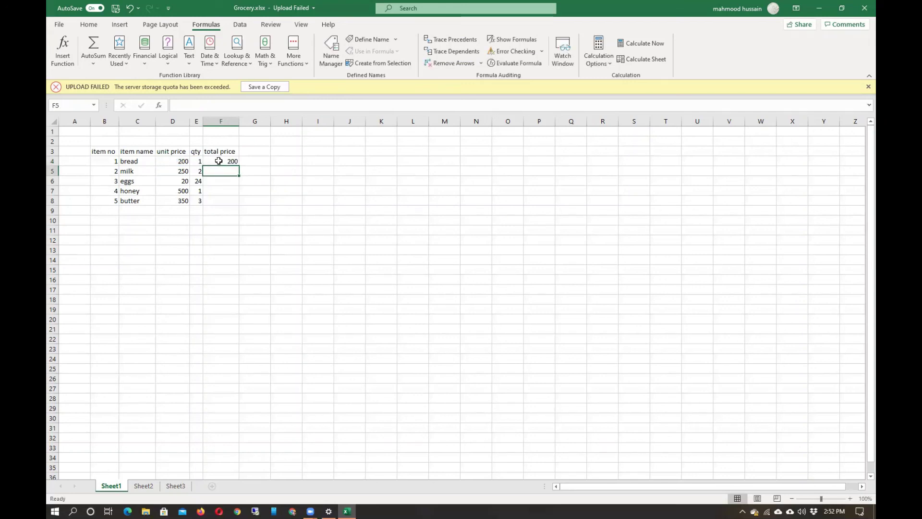
{"action": "left_click", "coordinate": [219, 161]}
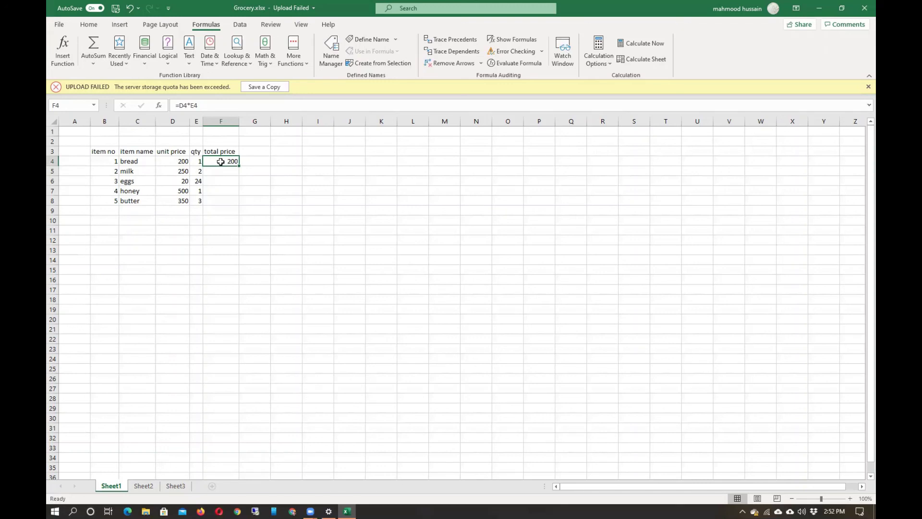
{"action": "left_click", "coordinate": [214, 105]}
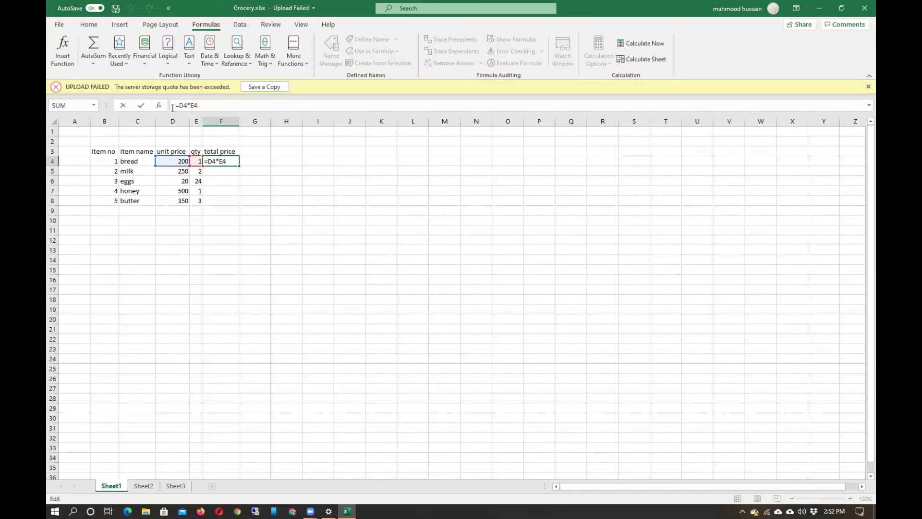
{"action": "left_click", "coordinate": [260, 166]}
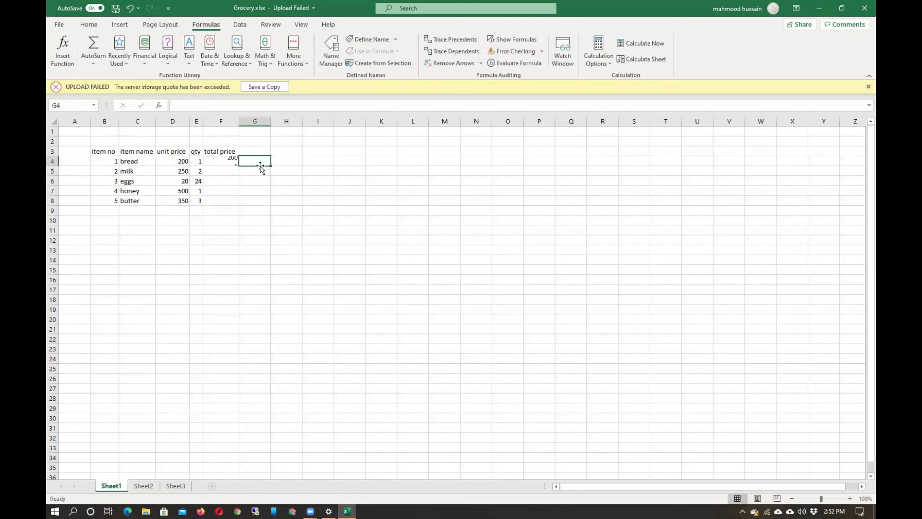
{"action": "left_click", "coordinate": [228, 161]}
{"action": "left_click", "coordinate": [222, 105]}
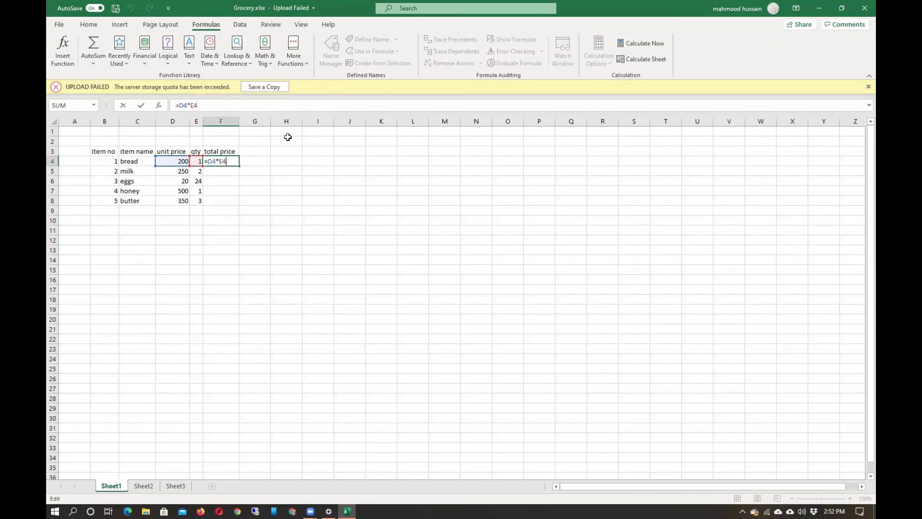
{"action": "key", "text": "BackSpace"}
{"action": "key", "text": "BackSpace"}
{"action": "key", "text": "BackSpace"}
{"action": "key", "text": "BackSpace"}
{"action": "key", "text": "BackSpace"}
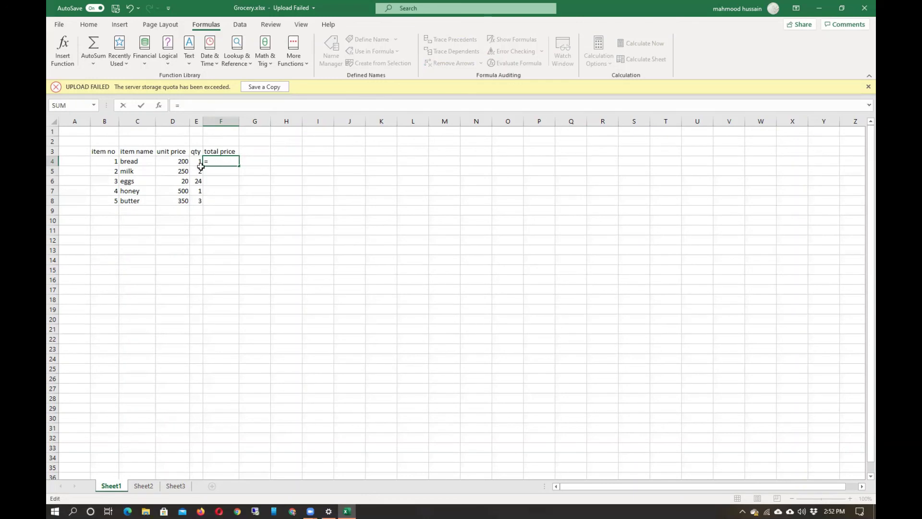
{"action": "left_click", "coordinate": [178, 161]}
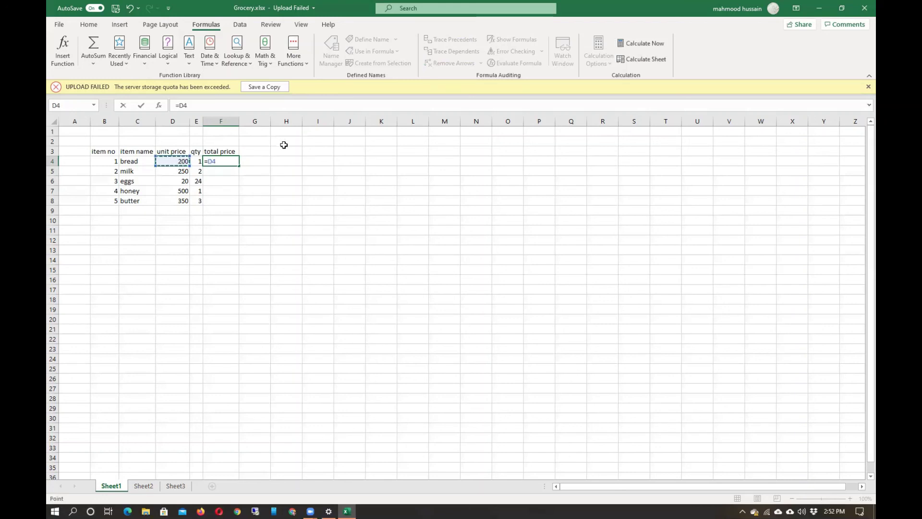
{"action": "type", "text": "*"}
{"action": "left_click", "coordinate": [196, 162]}
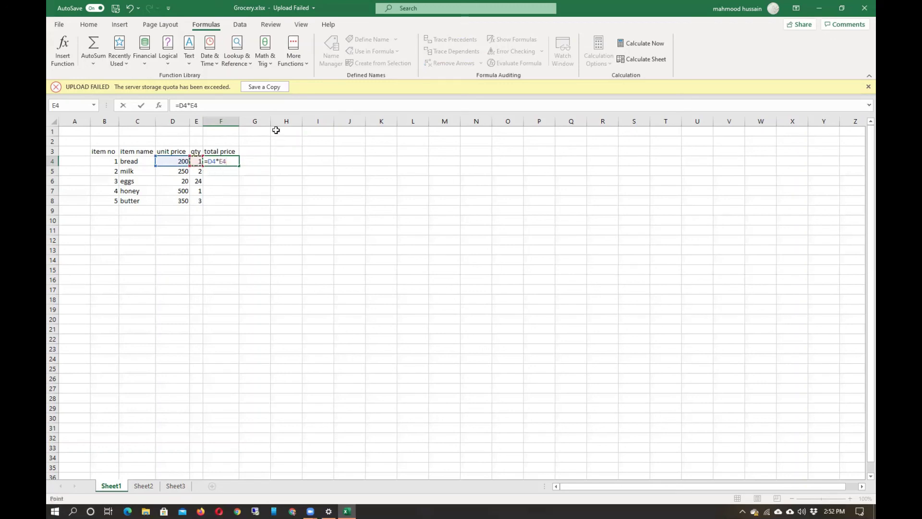
{"action": "key", "text": "Return"}
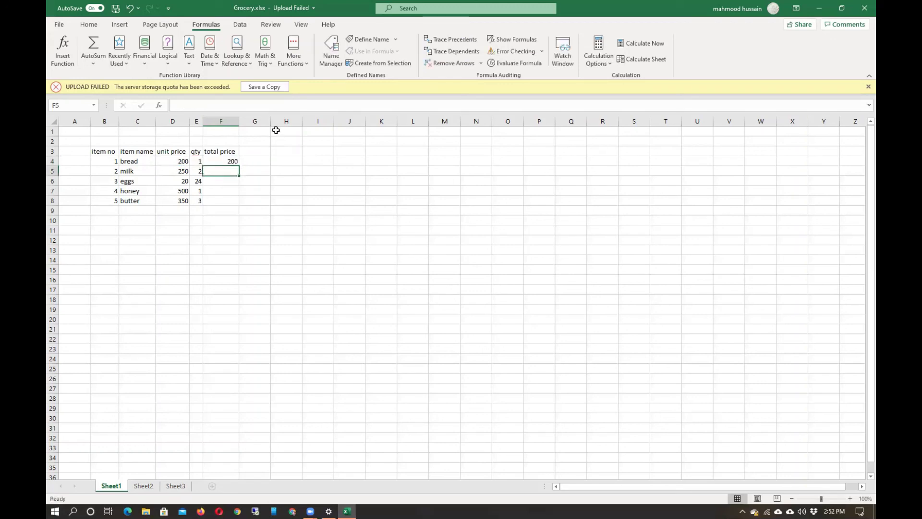
{"action": "left_click", "coordinate": [230, 161]}
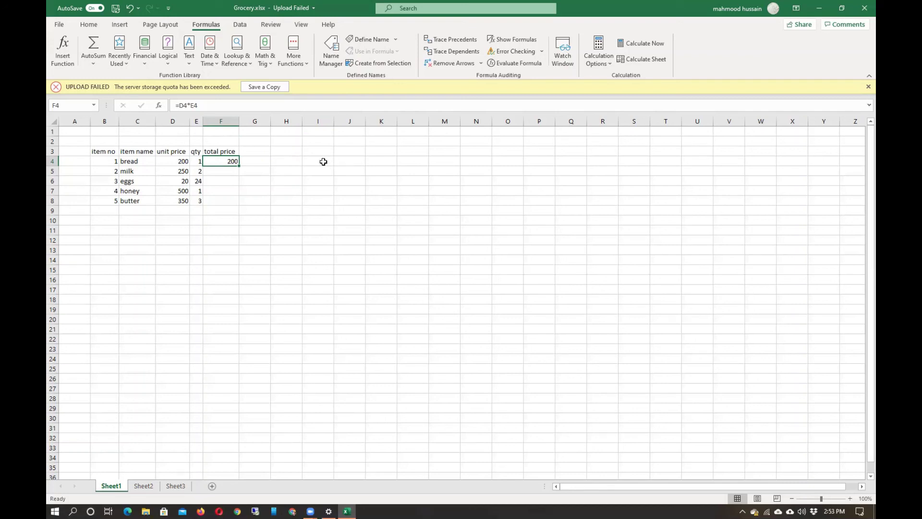
Select a few empty ranges, recheck bread's total in F4, then pick empty cell I5.
{"action": "left_click_drag", "start_coordinate": [324, 162], "coordinate": [327, 228]}
{"action": "left_click_drag", "start_coordinate": [375, 190], "coordinate": [430, 187]}
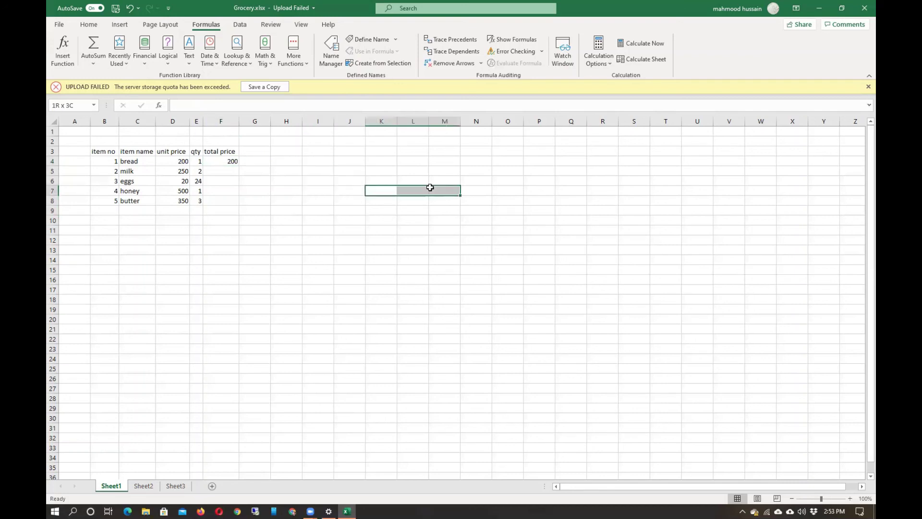
{"action": "left_click", "coordinate": [278, 181]}
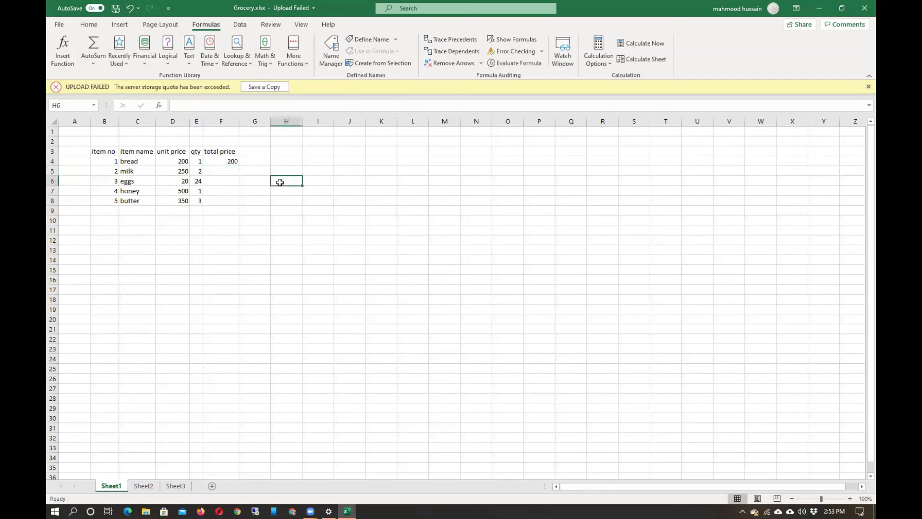
{"action": "left_click", "coordinate": [230, 159]}
{"action": "left_click", "coordinate": [264, 164]}
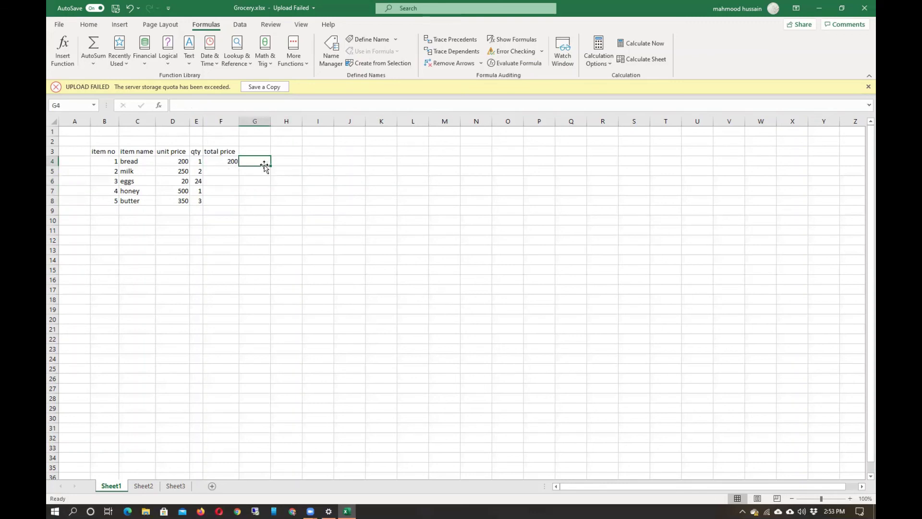
{"action": "left_click", "coordinate": [222, 160]}
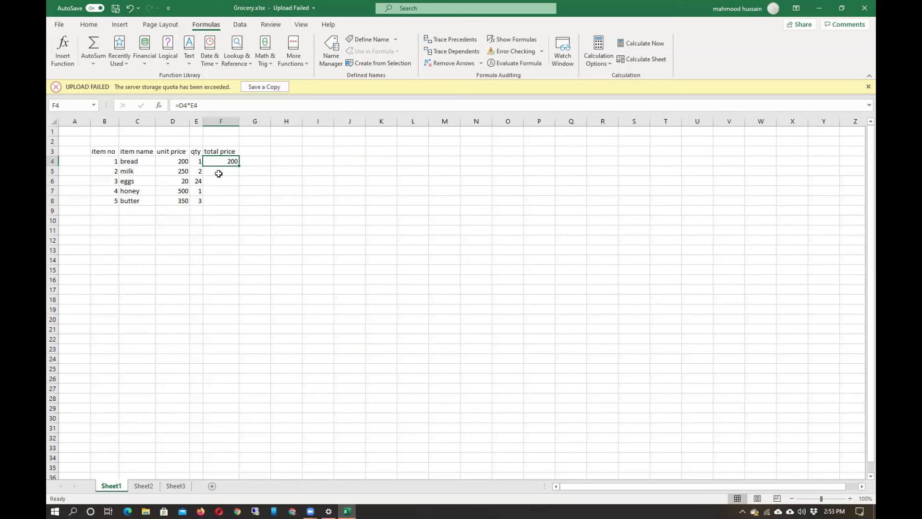
{"action": "left_click", "coordinate": [260, 160]}
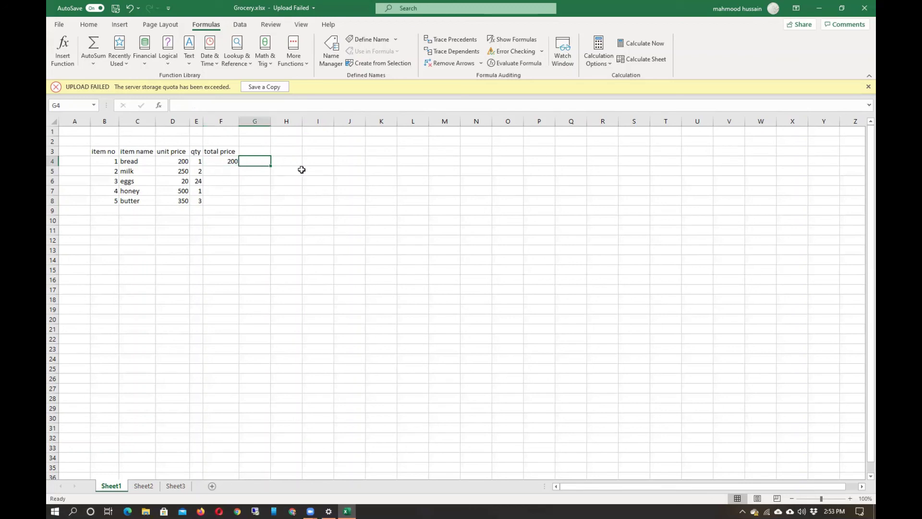
{"action": "left_click", "coordinate": [314, 171]}
Enter 45 in I5, move it to L5, and fill it down to L10.
{"action": "type", "text": "4"}
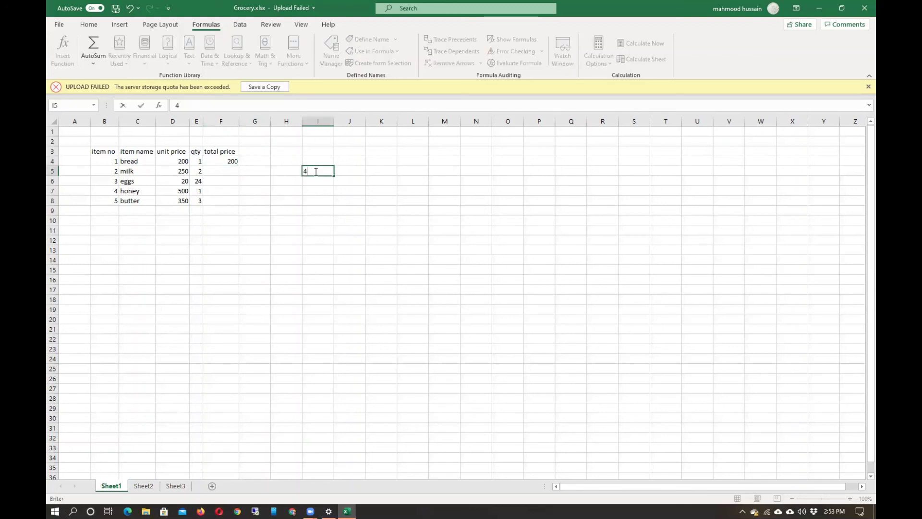
{"action": "type", "text": "5"}
{"action": "left_click", "coordinate": [320, 209]}
{"action": "left_click", "coordinate": [322, 173]}
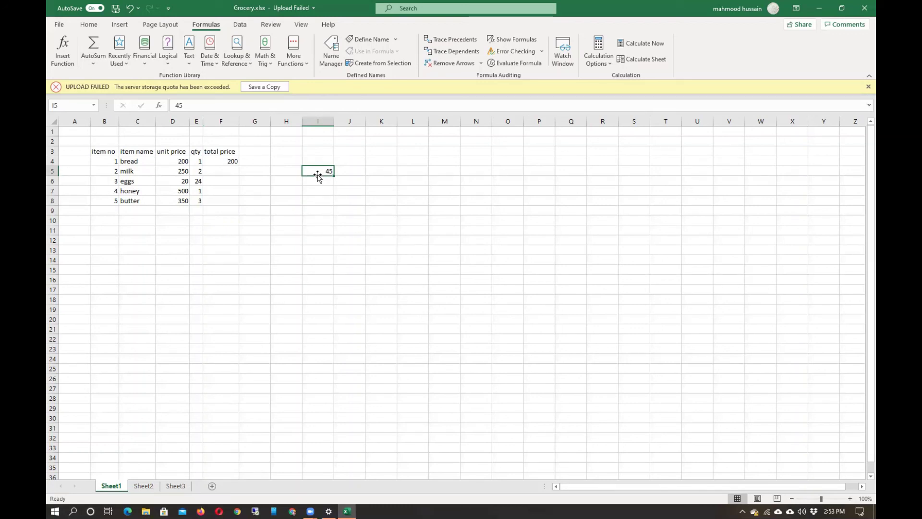
{"action": "left_click_drag", "start_coordinate": [318, 175], "coordinate": [413, 168]}
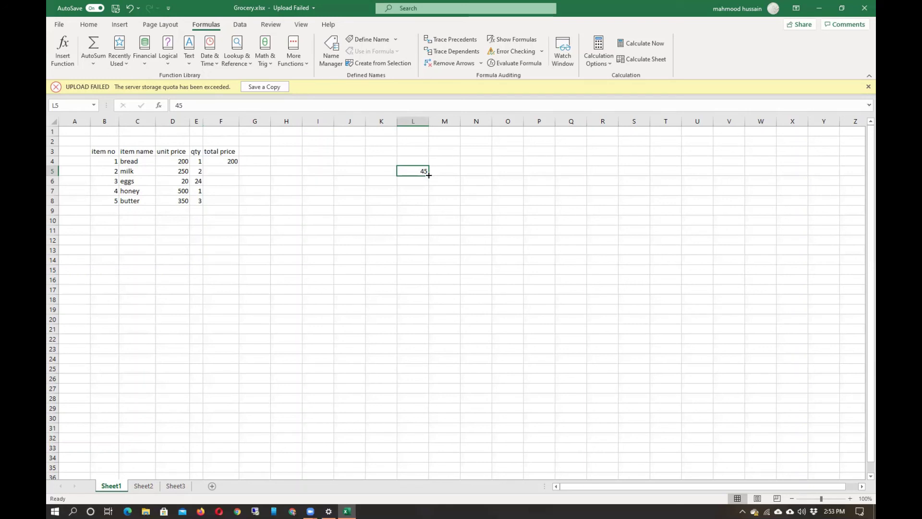
{"action": "left_click_drag", "start_coordinate": [428, 175], "coordinate": [428, 175]}
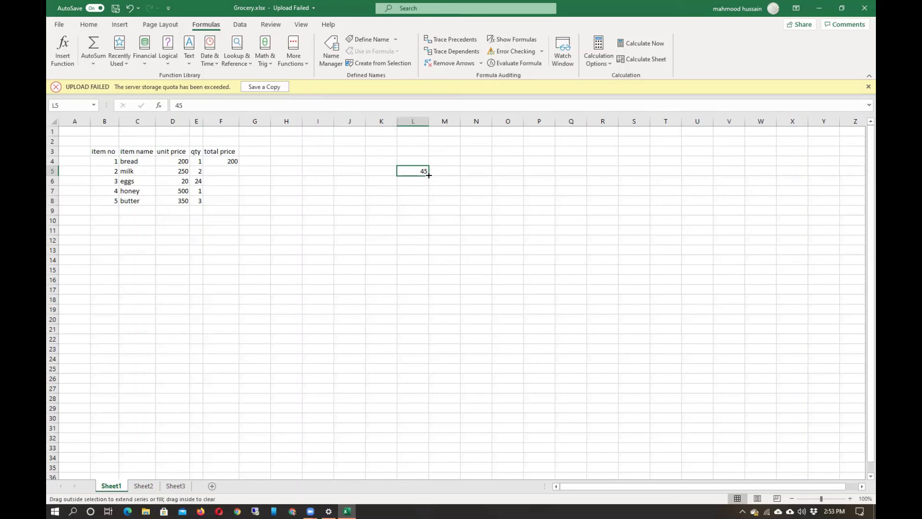
{"action": "left_click_drag", "start_coordinate": [428, 175], "coordinate": [431, 223]}
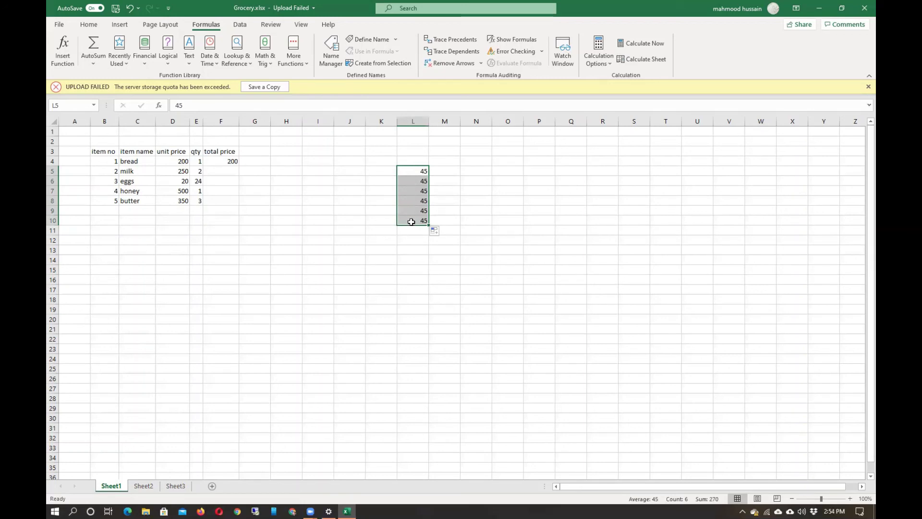
{"action": "left_click", "coordinate": [439, 231]}
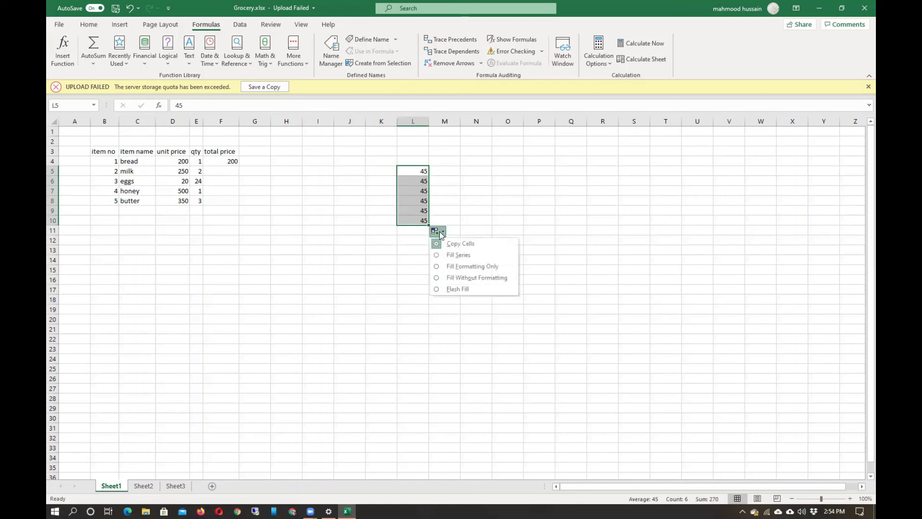
{"action": "left_click", "coordinate": [452, 260]}
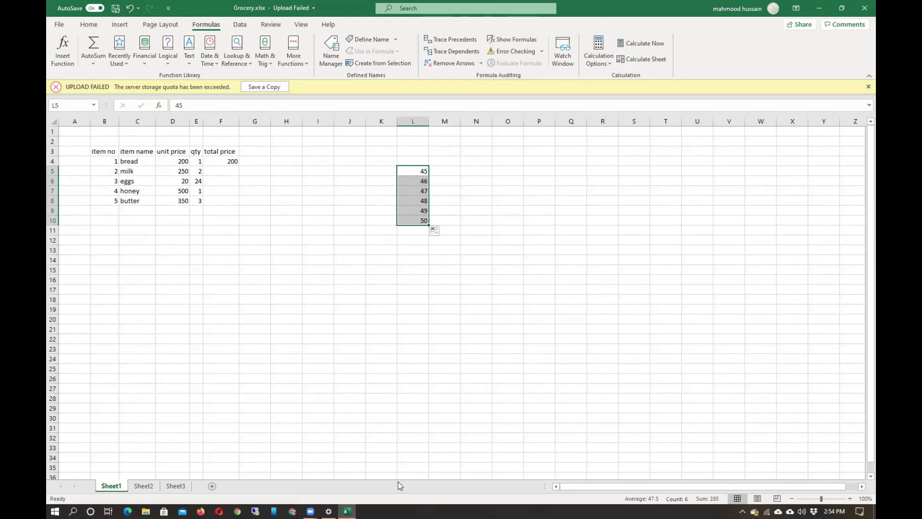
{"action": "left_click", "coordinate": [443, 231]}
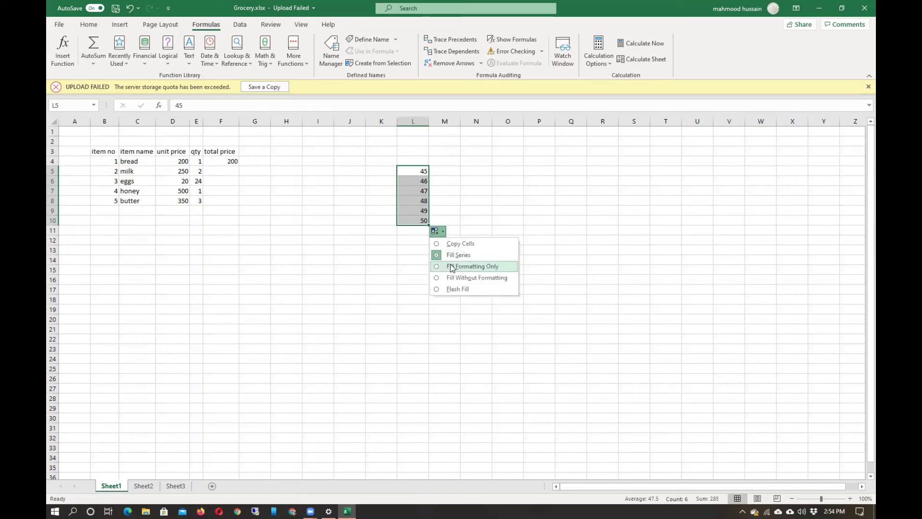
{"action": "left_click", "coordinate": [418, 172]}
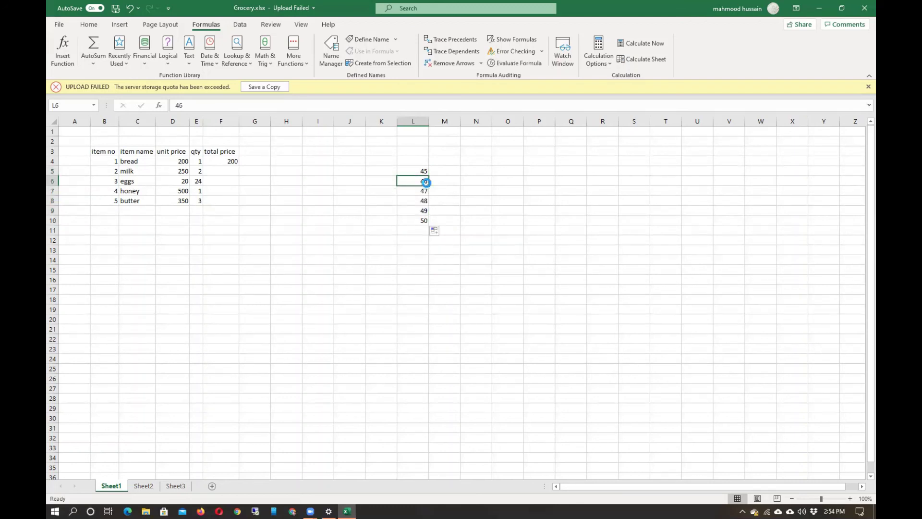
{"action": "key", "text": "ctrl+z"}
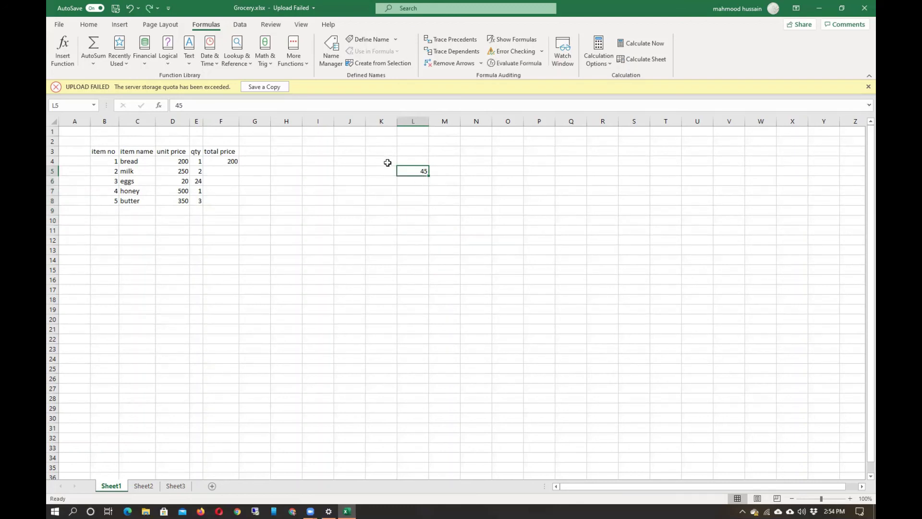
{"action": "left_click", "coordinate": [88, 25]}
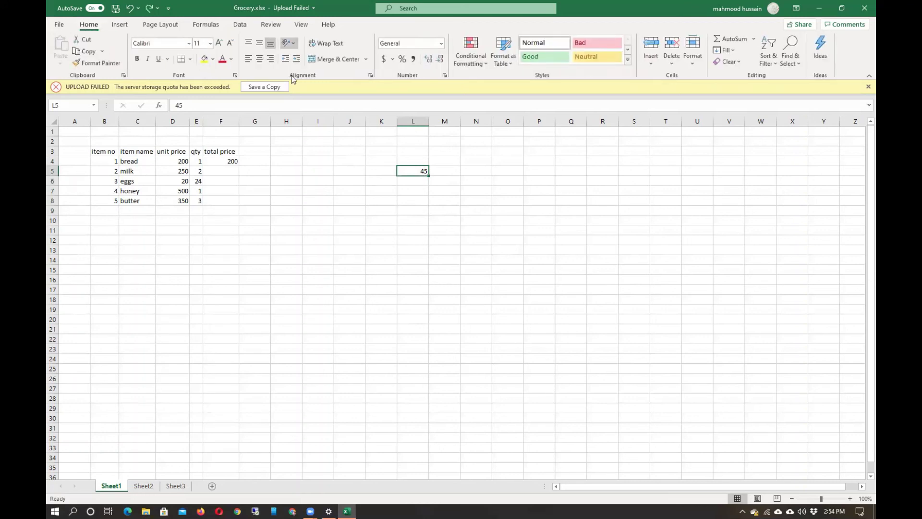
Make the 45 in L5 bold, larger, and Times New Roman.
{"action": "left_click", "coordinate": [138, 60]}
{"action": "left_click", "coordinate": [217, 42]}
{"action": "left_click", "coordinate": [217, 42]}
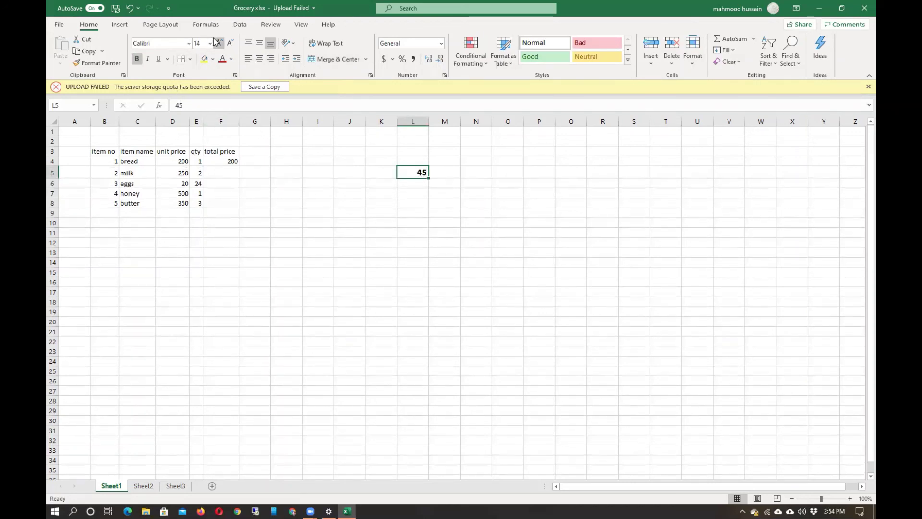
{"action": "left_click", "coordinate": [172, 46]}
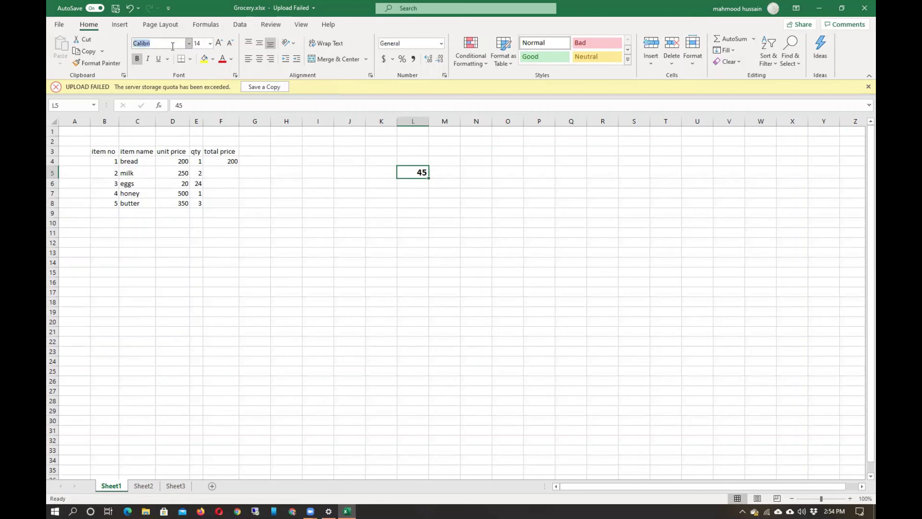
{"action": "type", "text": "Times New Roman"}
{"action": "key", "text": "Return"}
Enter 23 in L6 and 56 in L7, then reselect L5.
{"action": "left_click", "coordinate": [419, 186]}
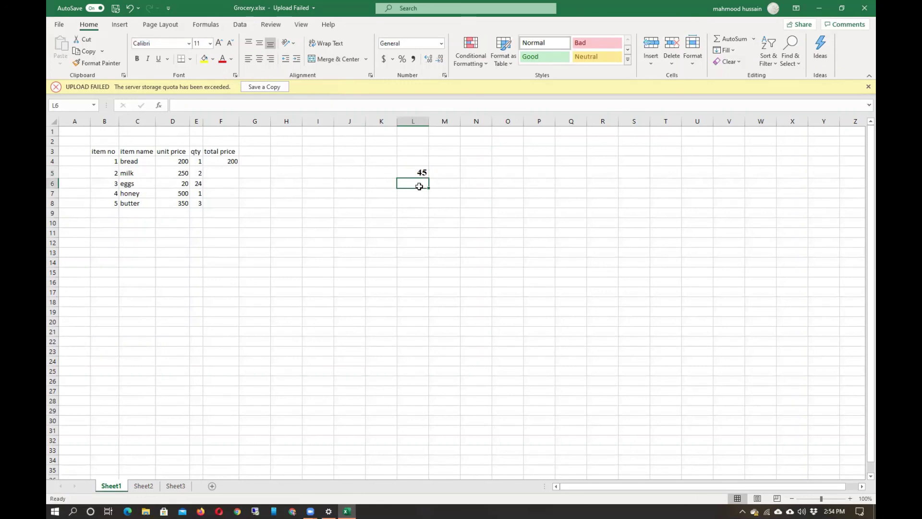
{"action": "type", "text": "23"}
{"action": "left_click", "coordinate": [413, 193]}
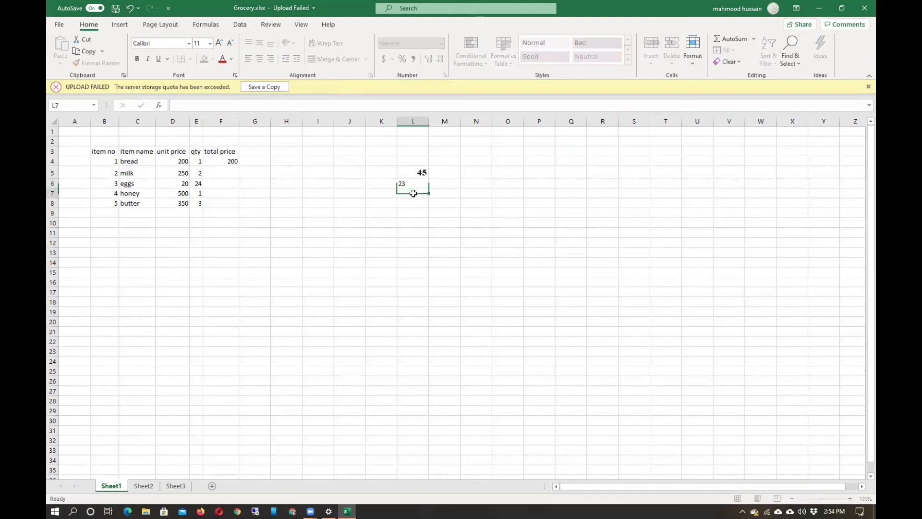
{"action": "type", "text": "56"}
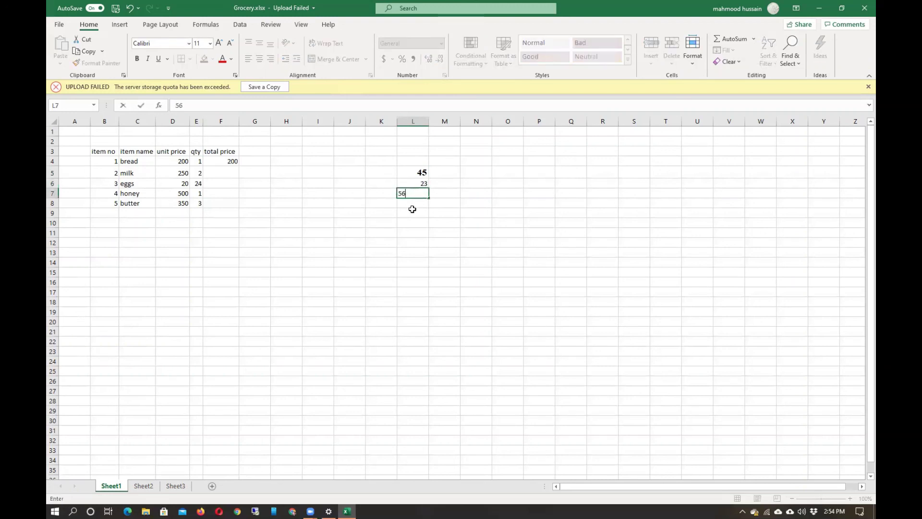
{"action": "left_click", "coordinate": [411, 221]}
{"action": "left_click", "coordinate": [416, 171]}
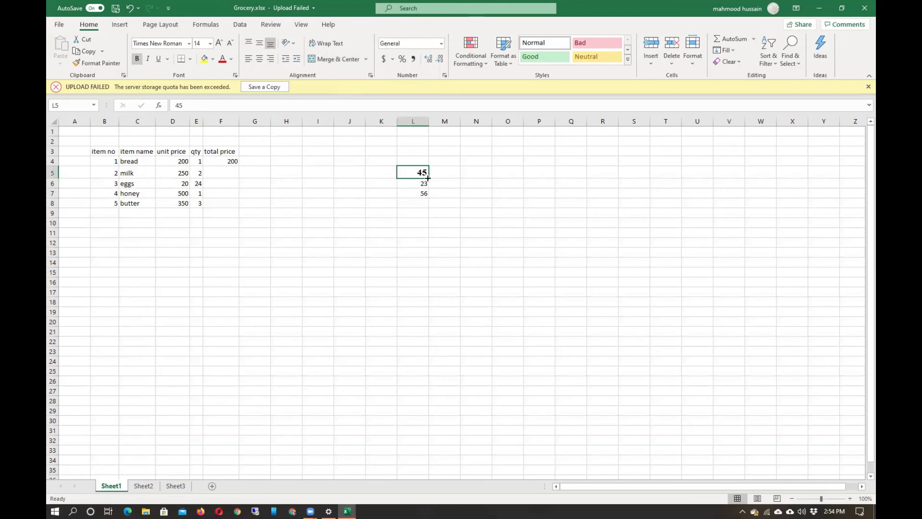
Fill L5 down to L7 using Fill Formatting Only, then undo it.
{"action": "left_click_drag", "start_coordinate": [428, 175], "coordinate": [430, 196]}
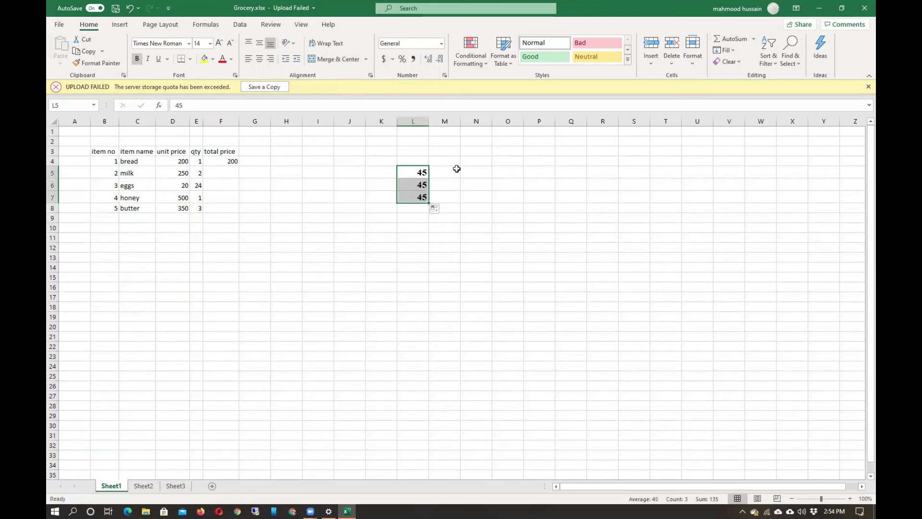
{"action": "left_click", "coordinate": [441, 211]}
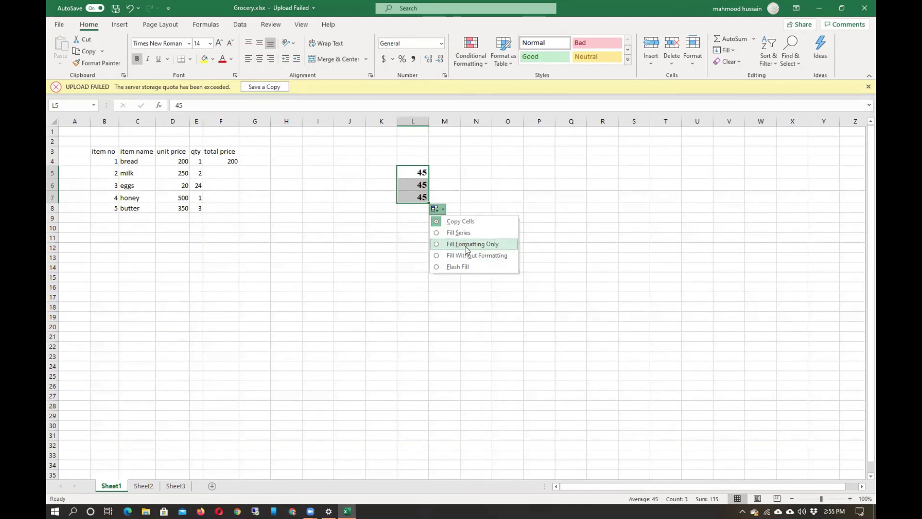
{"action": "left_click", "coordinate": [466, 244]}
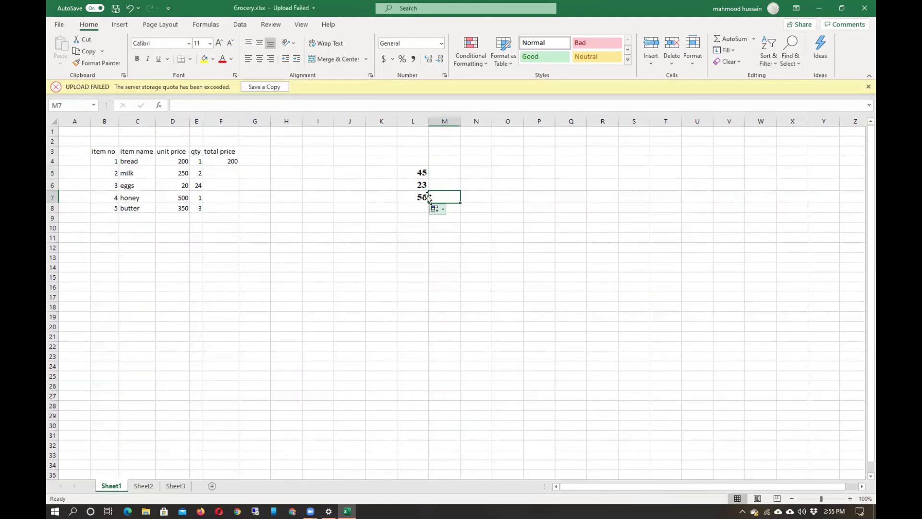
{"action": "left_click", "coordinate": [418, 174]}
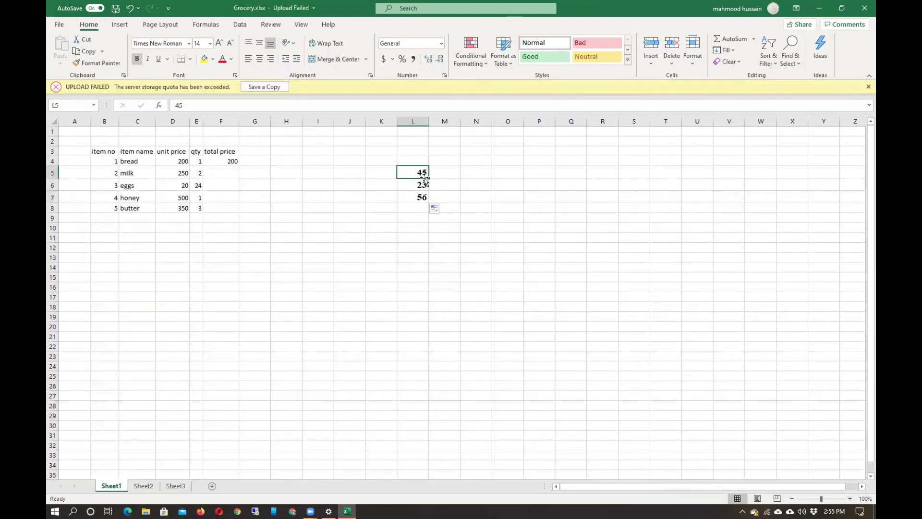
{"action": "key", "text": "ctrl+z"}
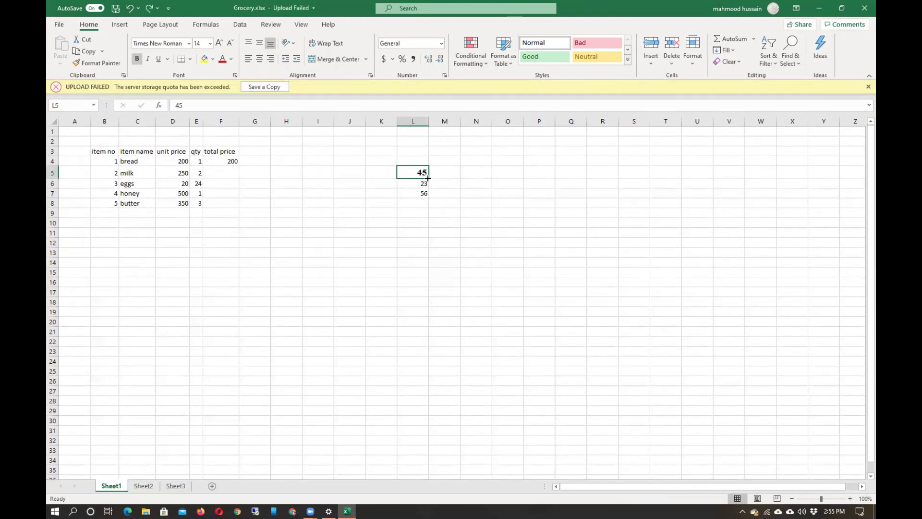
Refill L5 to L7 with Fill Without Formatting, then Copy Cells, and undo to clear the numbers.
{"action": "left_click_drag", "start_coordinate": [428, 178], "coordinate": [429, 200]}
{"action": "left_click", "coordinate": [436, 209]}
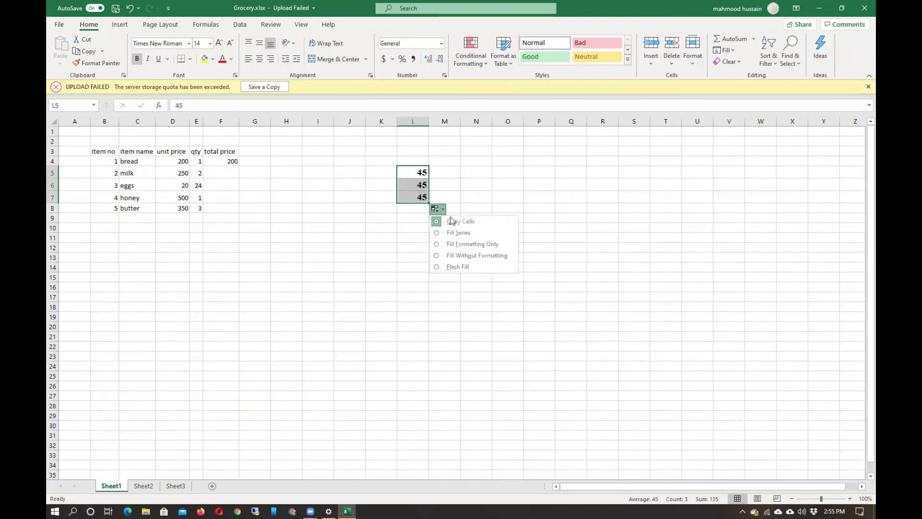
{"action": "left_click", "coordinate": [457, 254]}
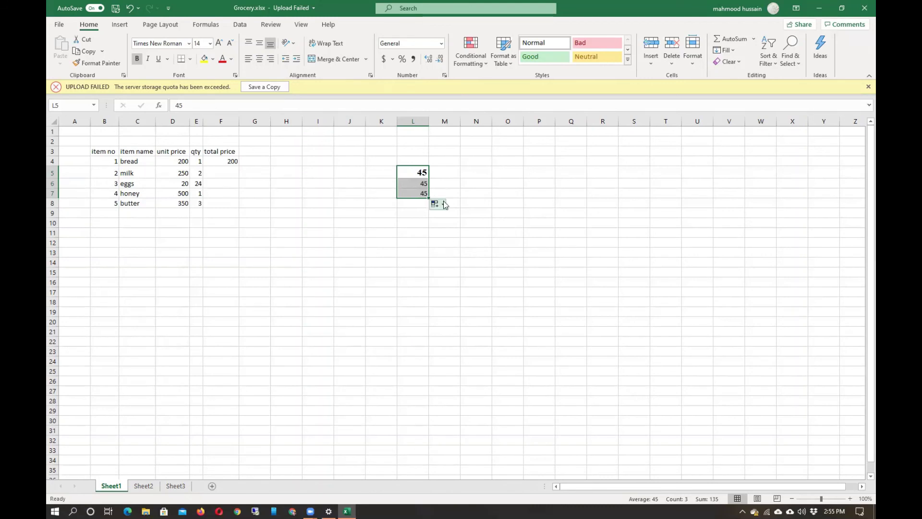
{"action": "left_click", "coordinate": [444, 204]}
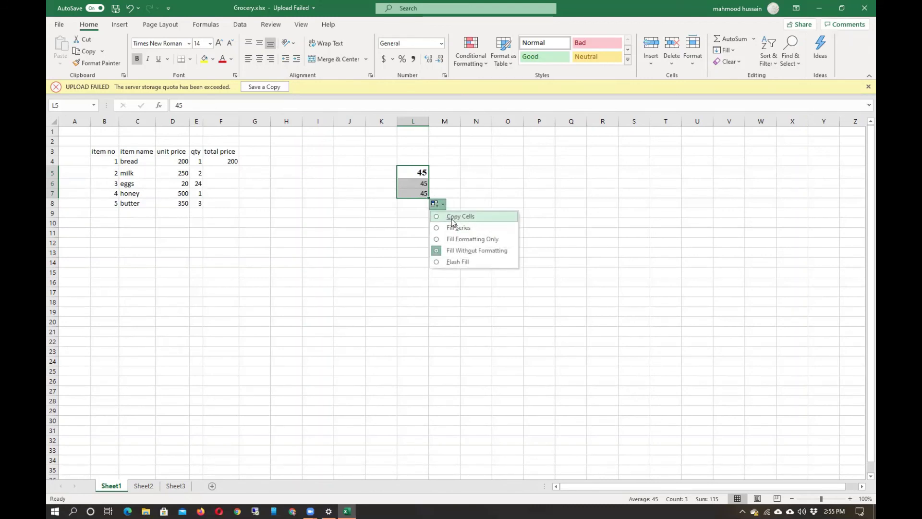
{"action": "left_click", "coordinate": [454, 217]}
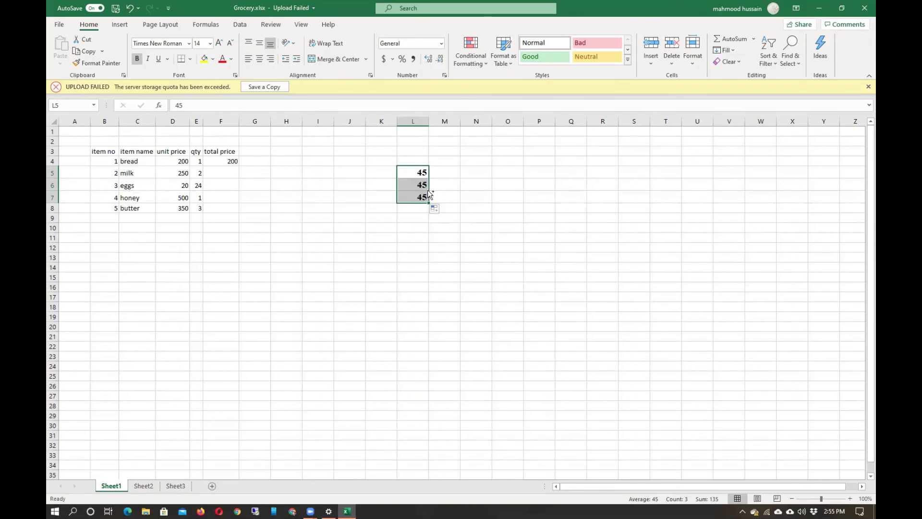
{"action": "key", "text": "ctrl+z"}
{"action": "key", "text": "ctrl+z"}
{"action": "key", "text": "ctrl+z"}
{"action": "key", "text": "ctrl+z"}
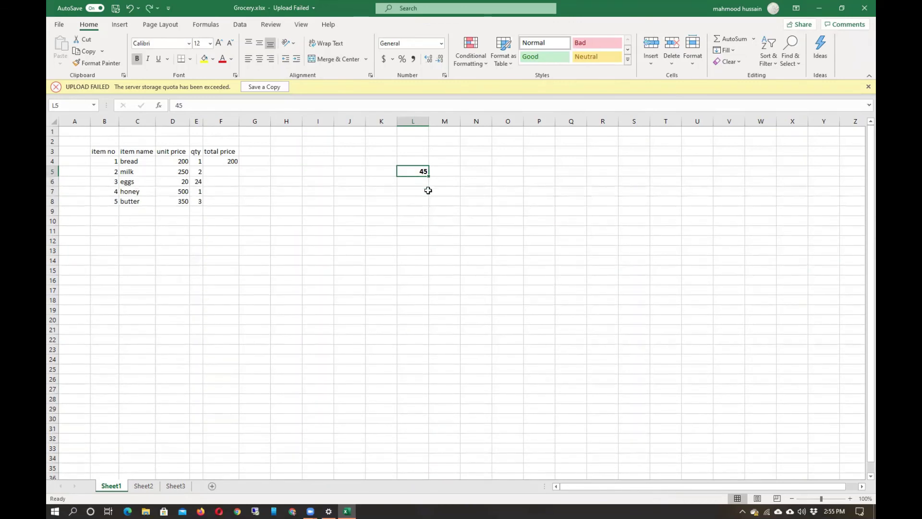
{"action": "key", "text": "ctrl+z"}
{"action": "key", "text": "ctrl+z"}
{"action": "key", "text": "ctrl+z"}
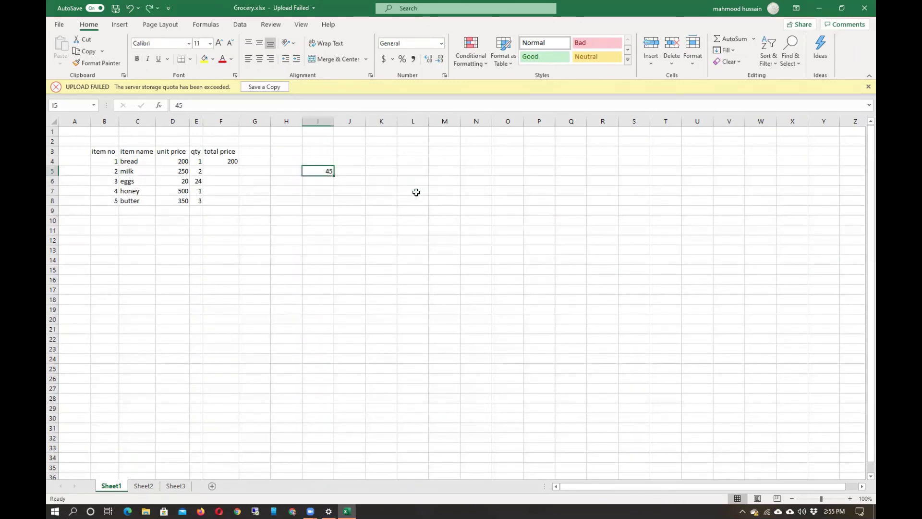
{"action": "left_click", "coordinate": [216, 162]}
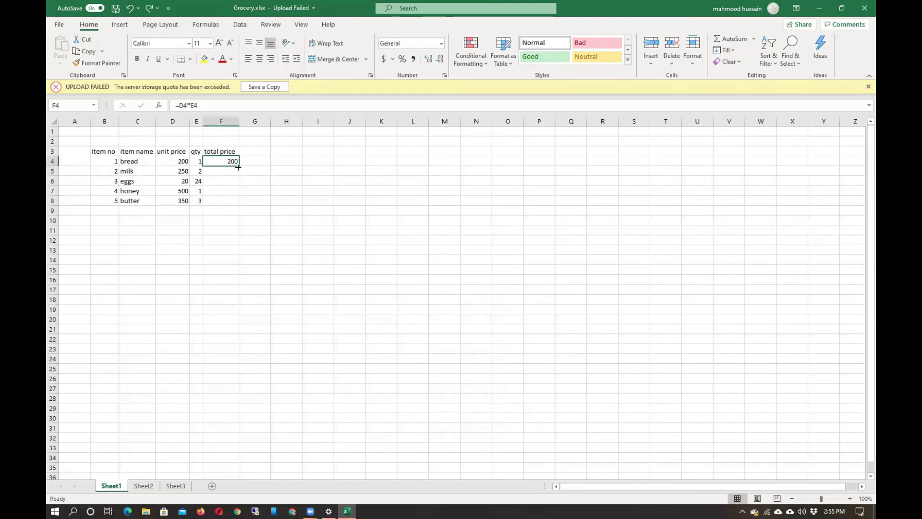
Fill the total price formula from F4 down to F8, giving totals 200, 500, 480, 500, 1050.
{"action": "left_click_drag", "start_coordinate": [239, 167], "coordinate": [236, 204]}
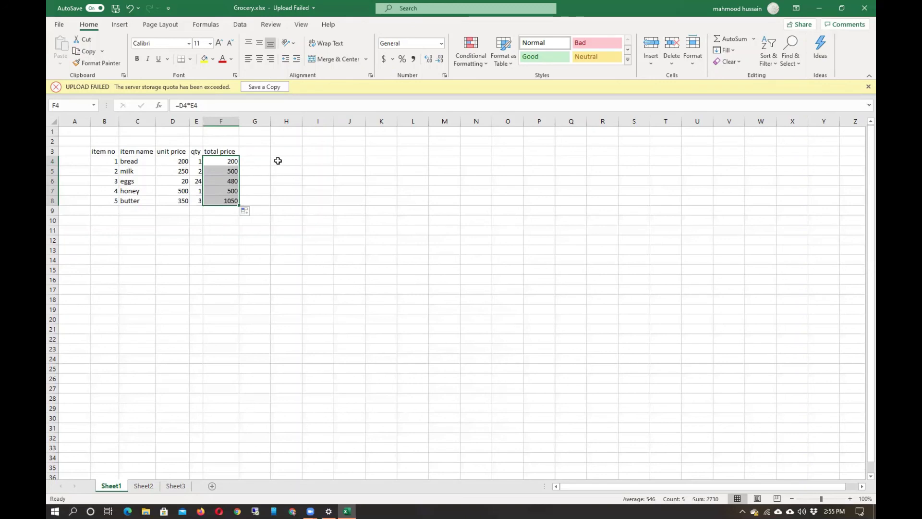
{"action": "left_click", "coordinate": [231, 173]}
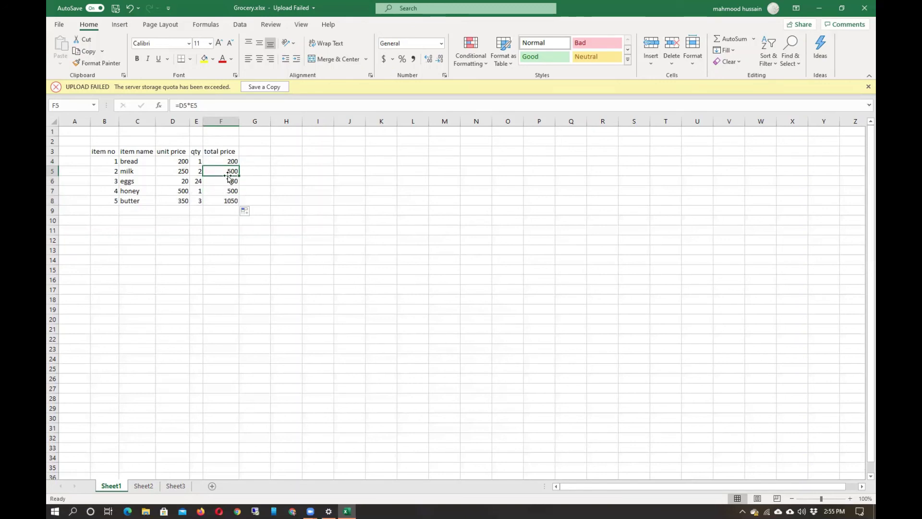
{"action": "left_click", "coordinate": [225, 161]}
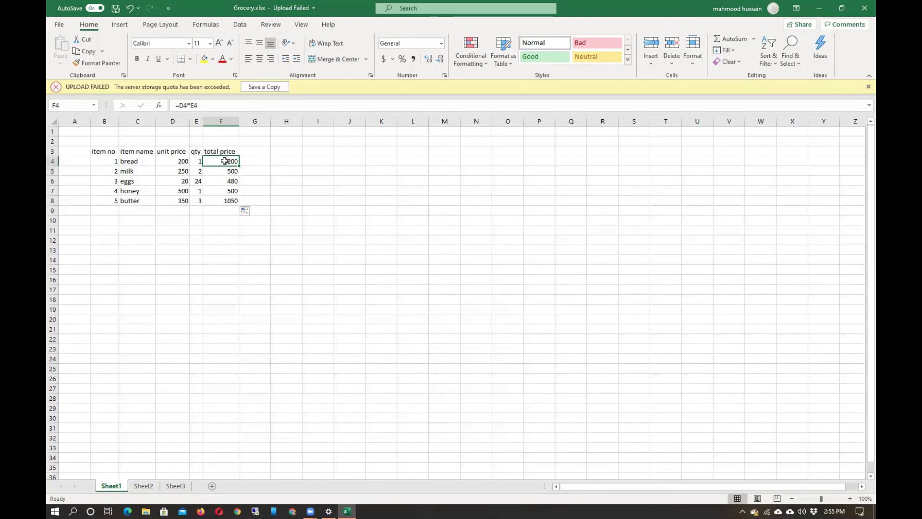
Open the formulas in F4 through F7 to verify each multiplies unit price by quantity.
{"action": "double_click", "coordinate": [224, 160]}
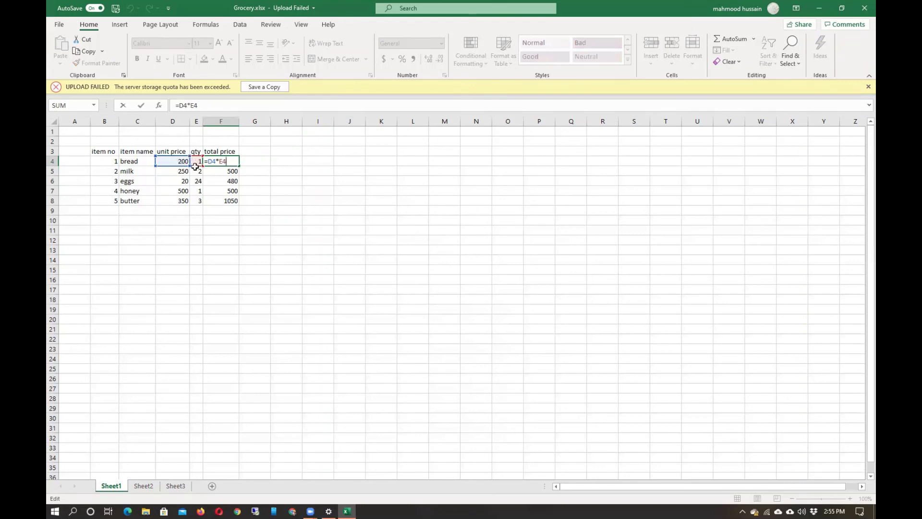
{"action": "key", "text": "Return"}
{"action": "double_click", "coordinate": [226, 172]}
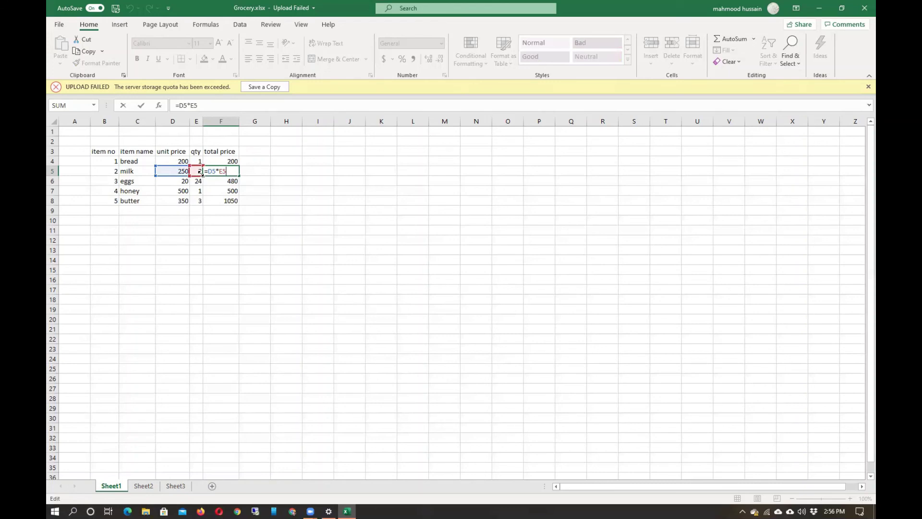
{"action": "key", "text": "Return"}
{"action": "key", "text": "Down"}
{"action": "key", "text": "Down"}
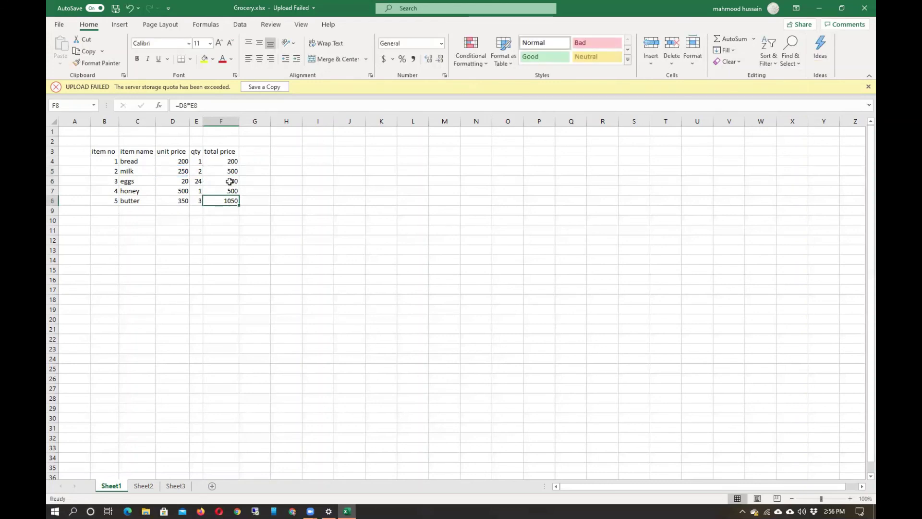
{"action": "double_click", "coordinate": [230, 181]}
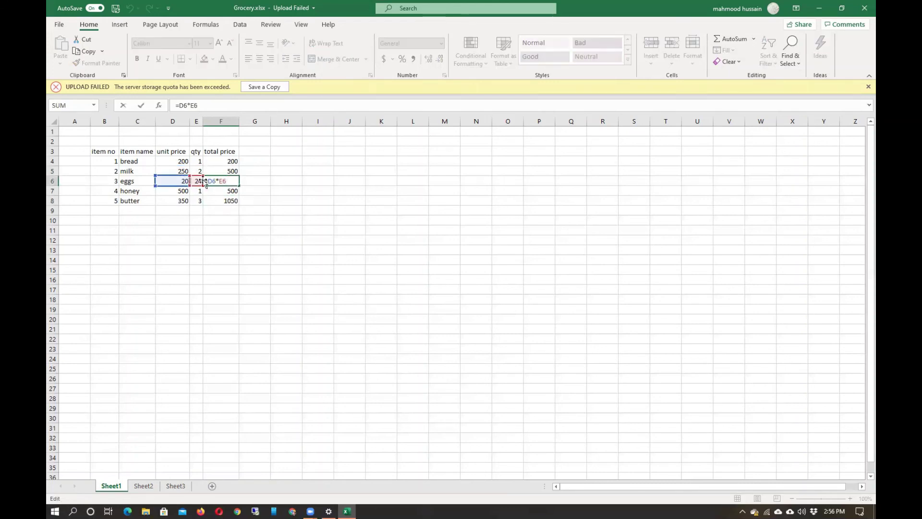
{"action": "left_click", "coordinate": [225, 190]}
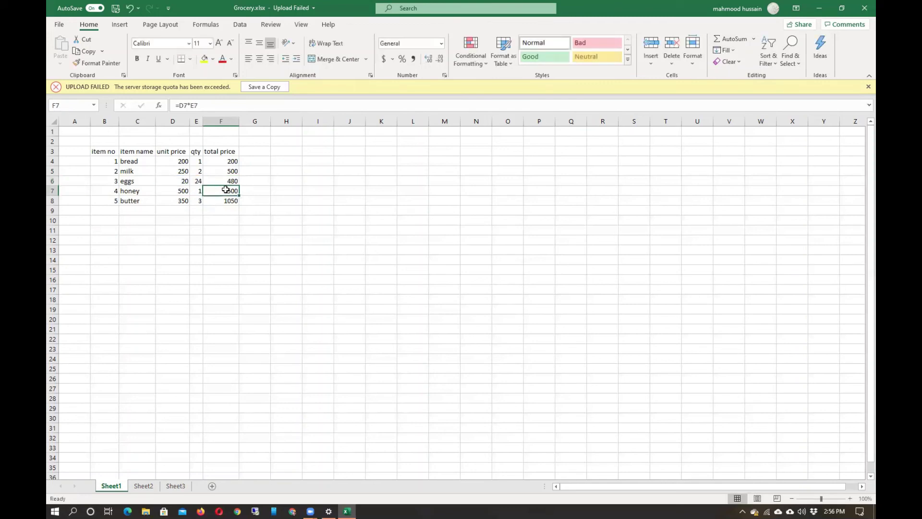
{"action": "double_click", "coordinate": [225, 190]}
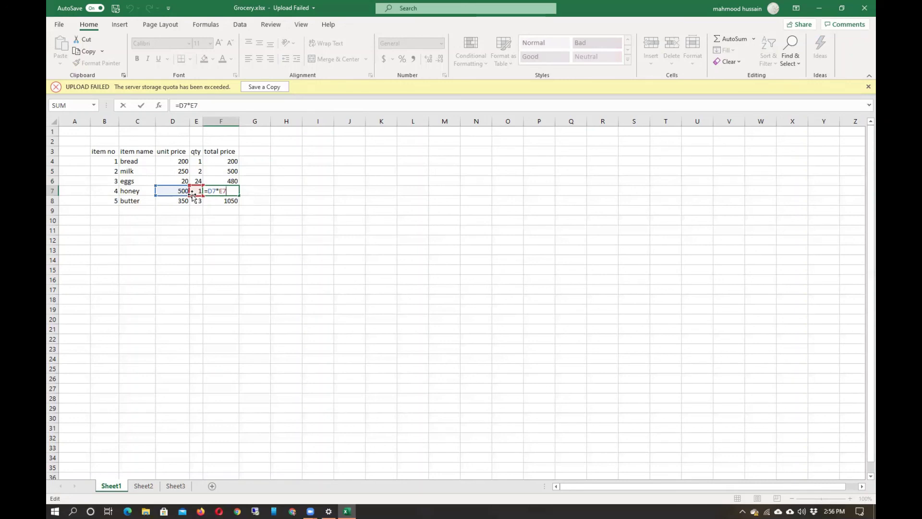
{"action": "left_click", "coordinate": [228, 191]}
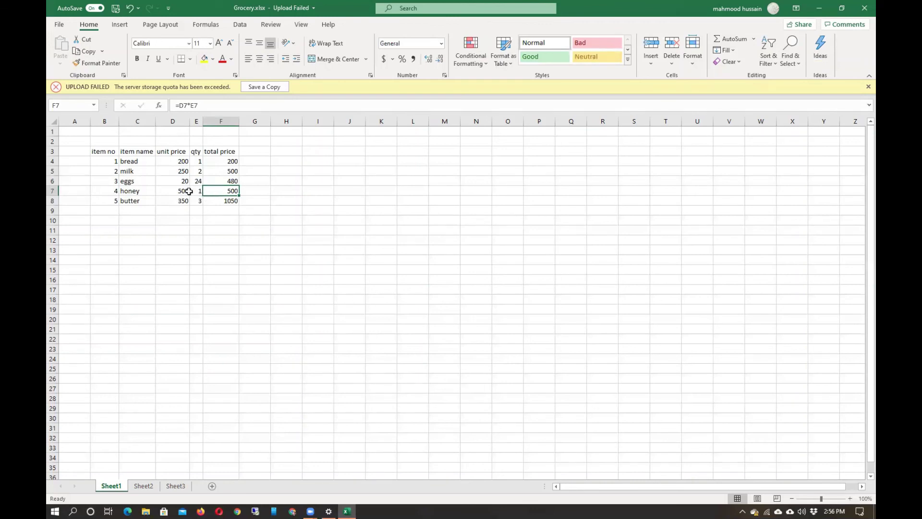
{"action": "left_click", "coordinate": [189, 191]}
Type the label 'Net tota bill' into D10 below the table.
{"action": "left_click", "coordinate": [180, 228]}
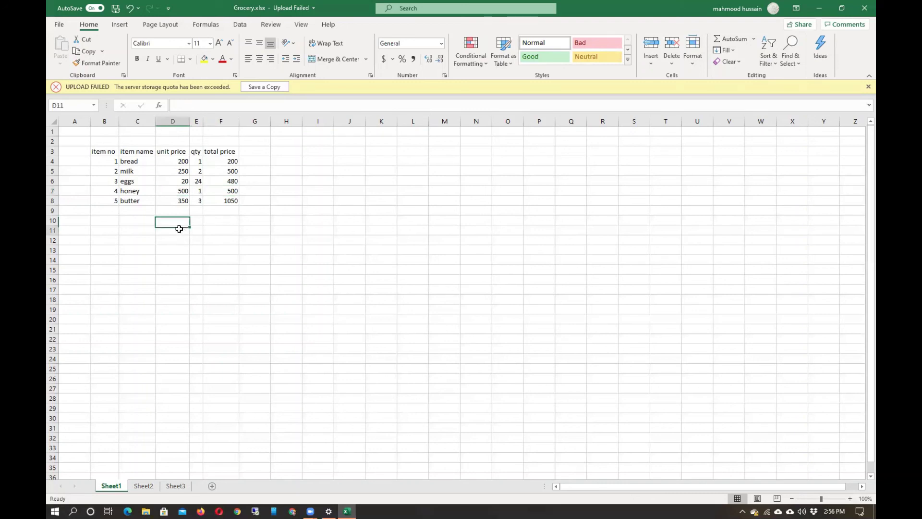
{"action": "left_click", "coordinate": [114, 219]}
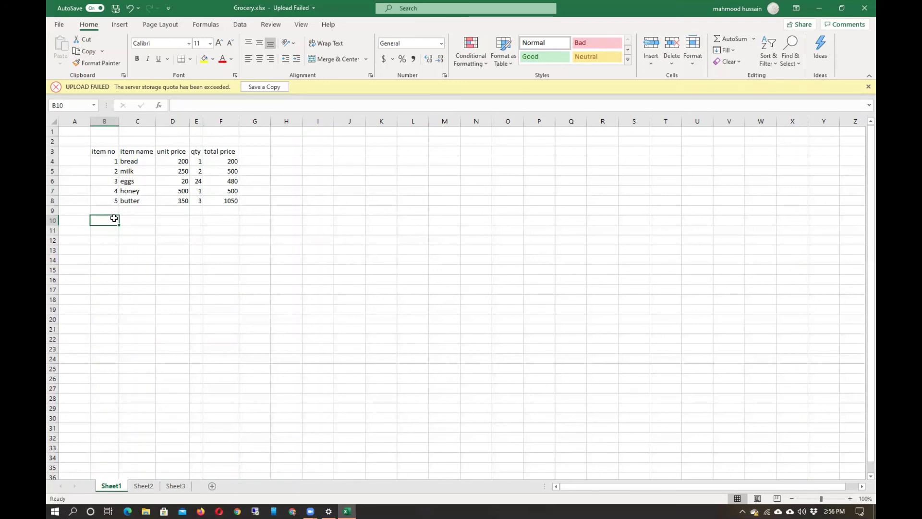
{"action": "left_click", "coordinate": [142, 219]}
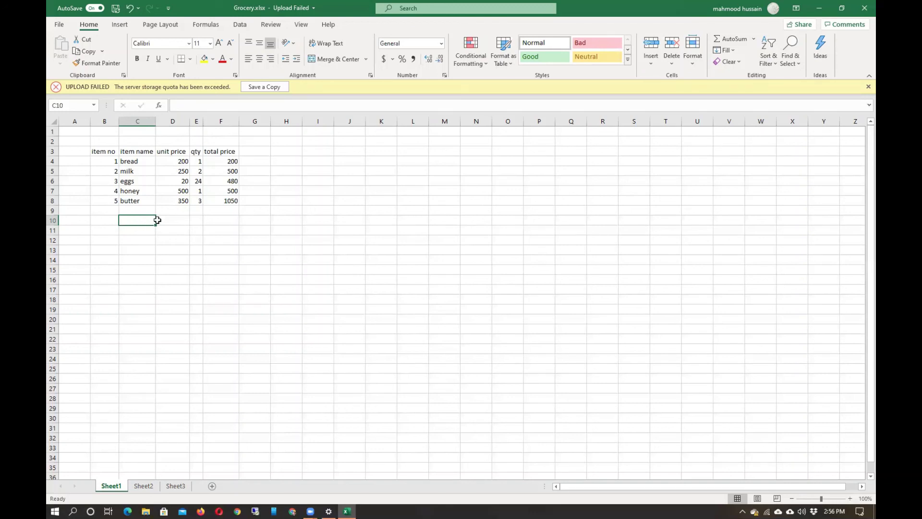
{"action": "left_click", "coordinate": [173, 218]}
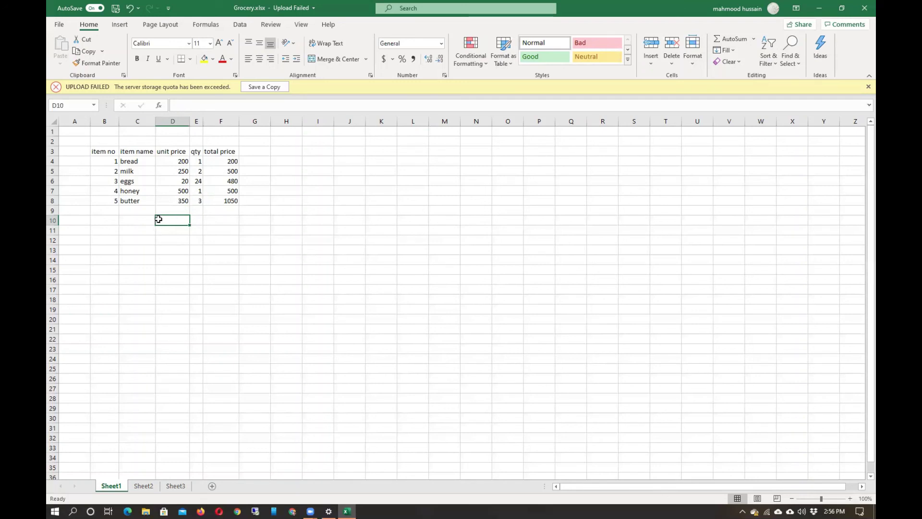
{"action": "type", "text": "Ne"}
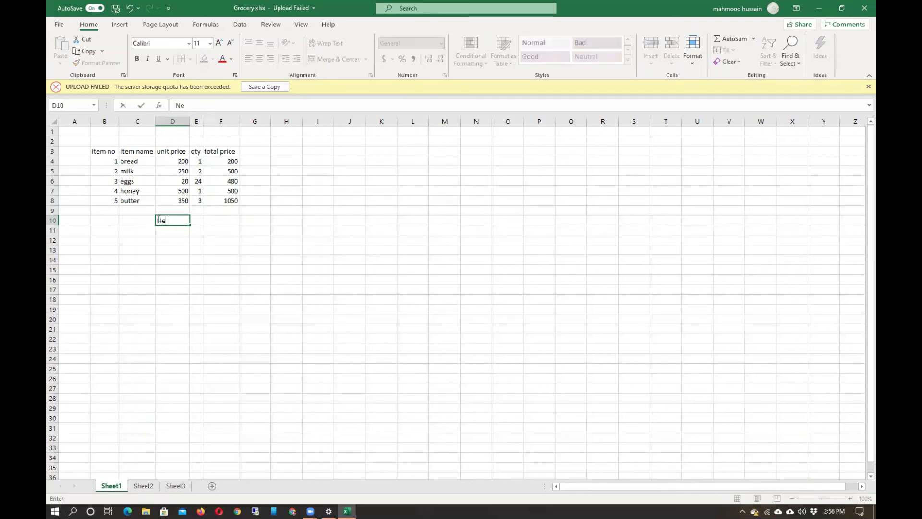
{"action": "type", "text": "t"}
{"action": "type", "text": " tota"}
{"action": "type", "text": " bill"}
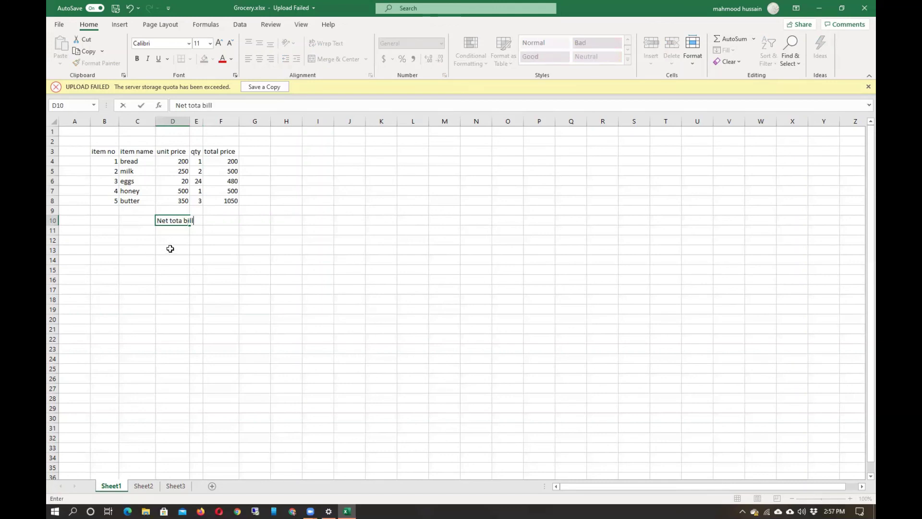
{"action": "left_click", "coordinate": [175, 242]}
Correct D10 to 'Net total bill', review the F4:F8 totals, and select F10.
{"action": "left_click", "coordinate": [185, 220]}
{"action": "double_click", "coordinate": [185, 220]}
{"action": "type", "text": "l"}
{"action": "key", "text": "Return"}
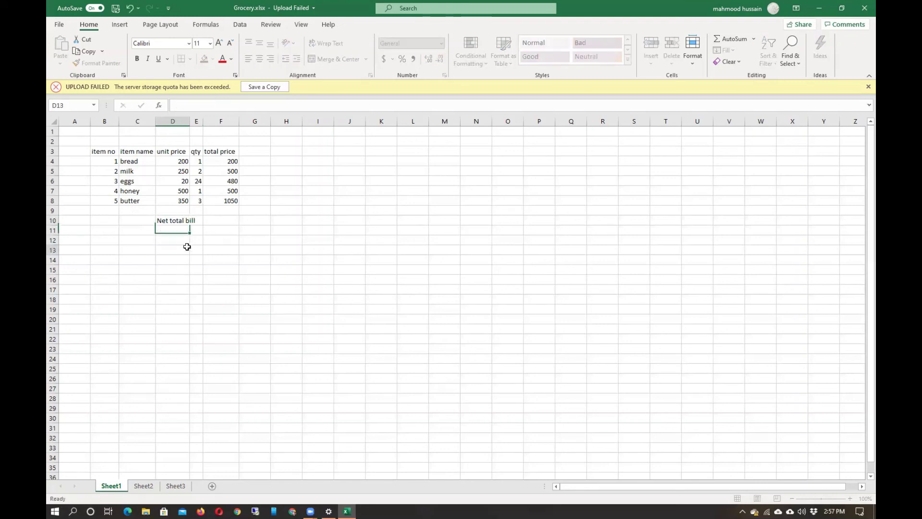
{"action": "left_click", "coordinate": [186, 248]}
{"action": "left_click", "coordinate": [213, 220]}
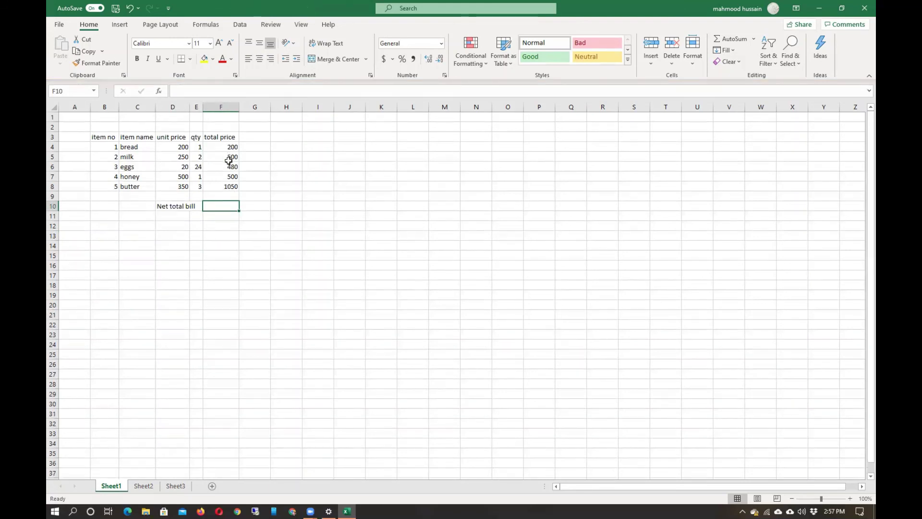
{"action": "left_click_drag", "start_coordinate": [231, 149], "coordinate": [228, 186]}
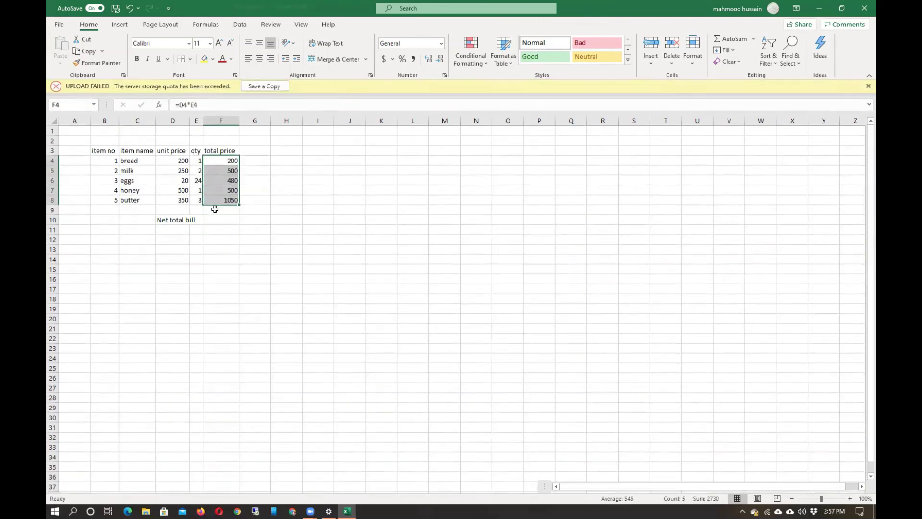
{"action": "left_click", "coordinate": [224, 218]}
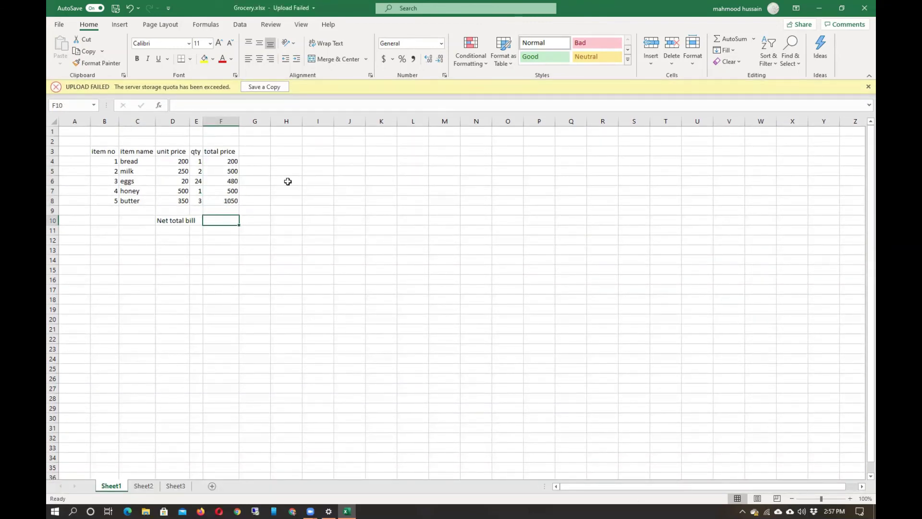
In F10, try =F4+F5, erase it, and start a =SUM( formula instead.
{"action": "type", "text": "="}
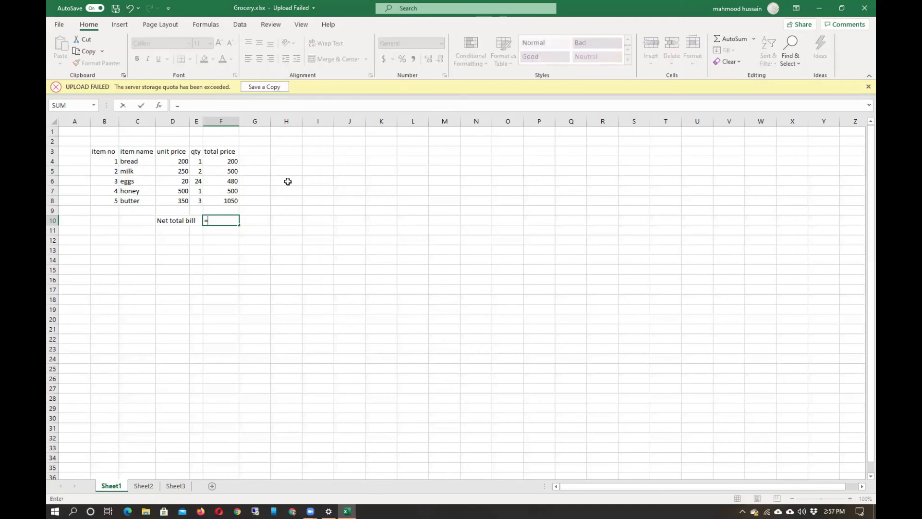
{"action": "left_click", "coordinate": [232, 162]}
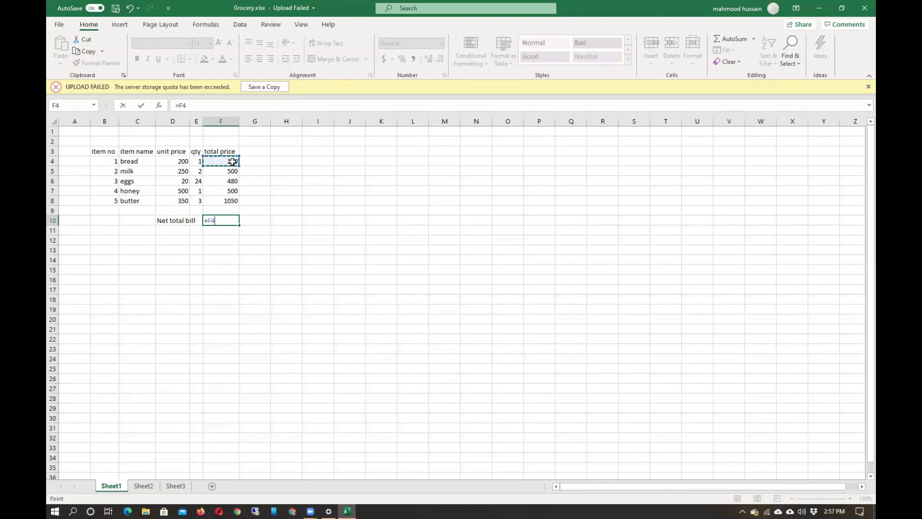
{"action": "type", "text": "+"}
{"action": "left_click", "coordinate": [233, 170]}
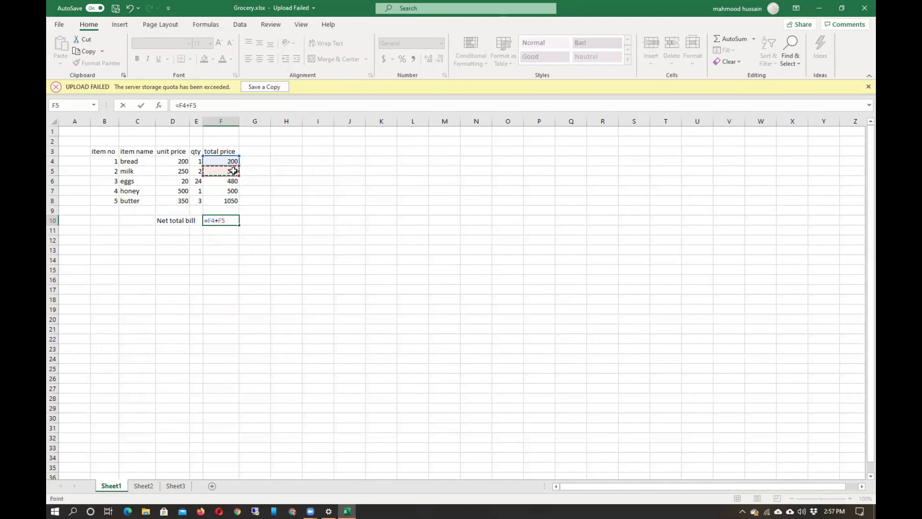
{"action": "key", "text": "BackSpace"}
{"action": "key", "text": "BackSpace"}
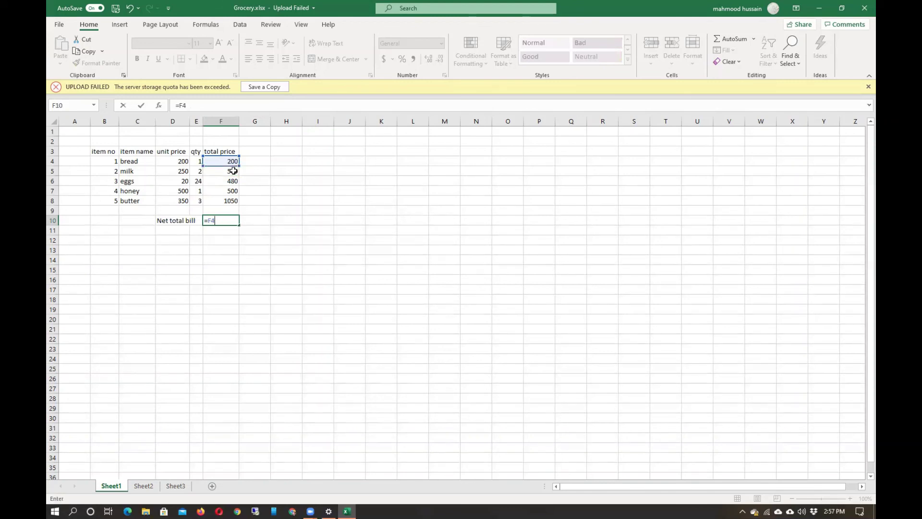
{"action": "key", "text": "BackSpace"}
{"action": "key", "text": "BackSpace"}
{"action": "key", "text": "BackSpace"}
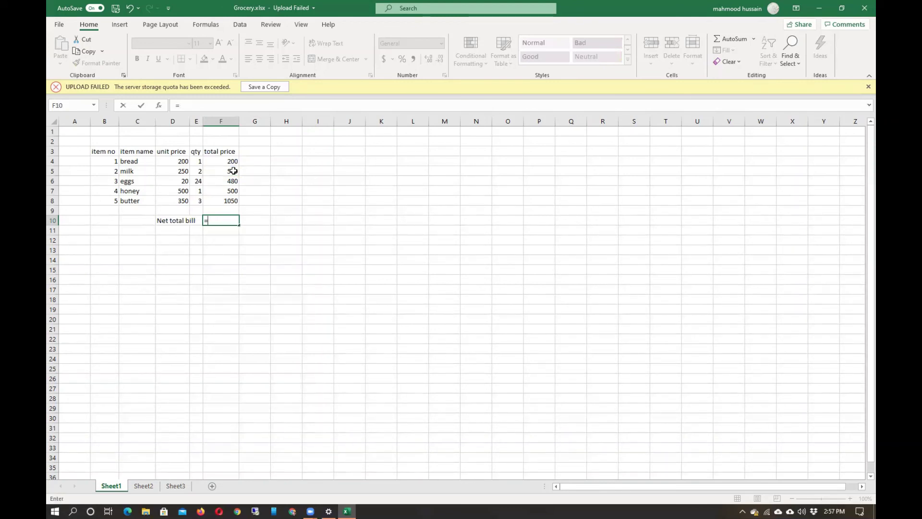
{"action": "type", "text": "s"}
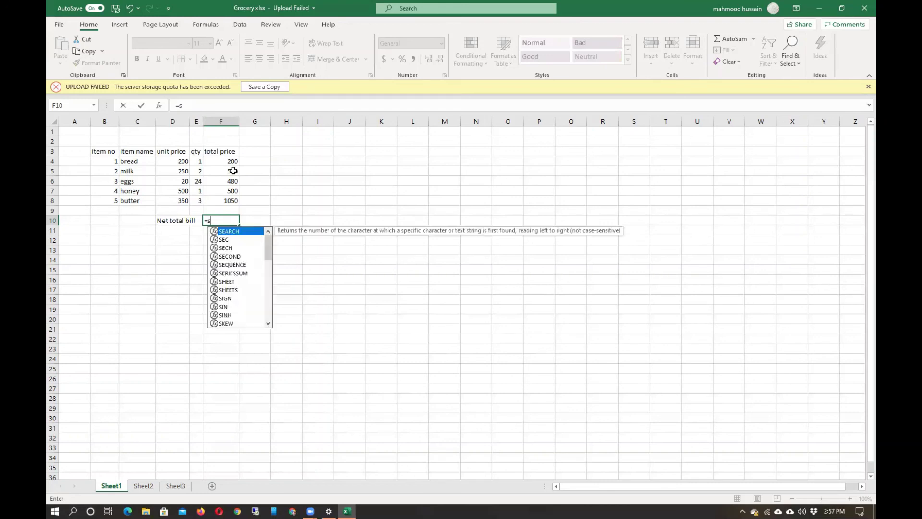
{"action": "type", "text": "um"}
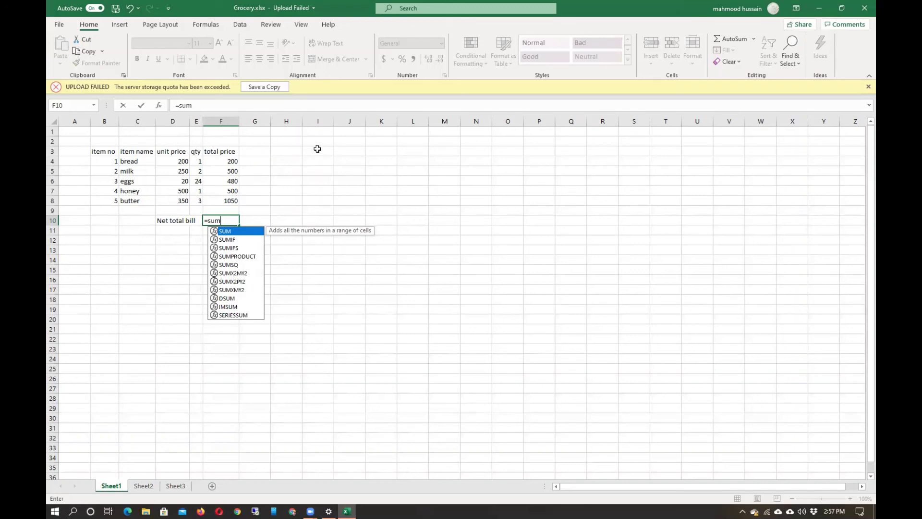
{"action": "key", "text": "Tab"}
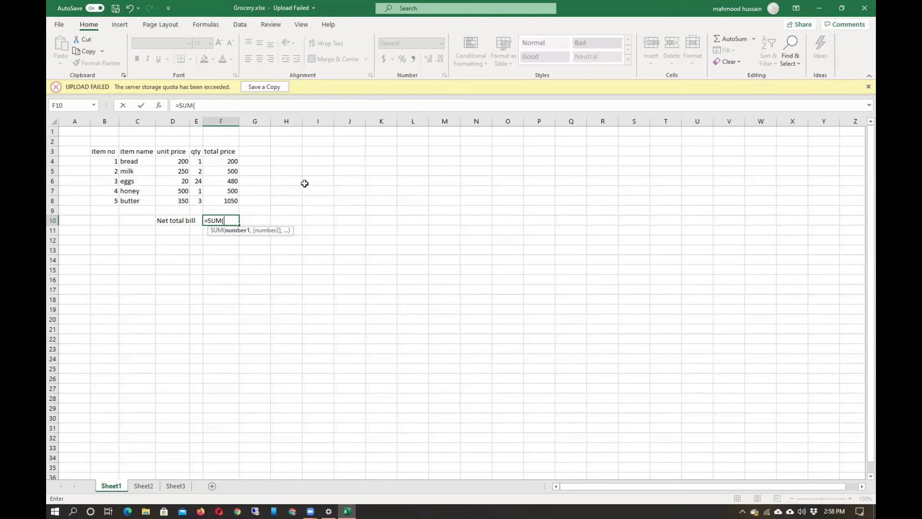
Try listing F4, F5, F6 and a typed F8 as SUM arguments, then erase them.
{"action": "left_click", "coordinate": [228, 161]}
{"action": "type", "text": ","}
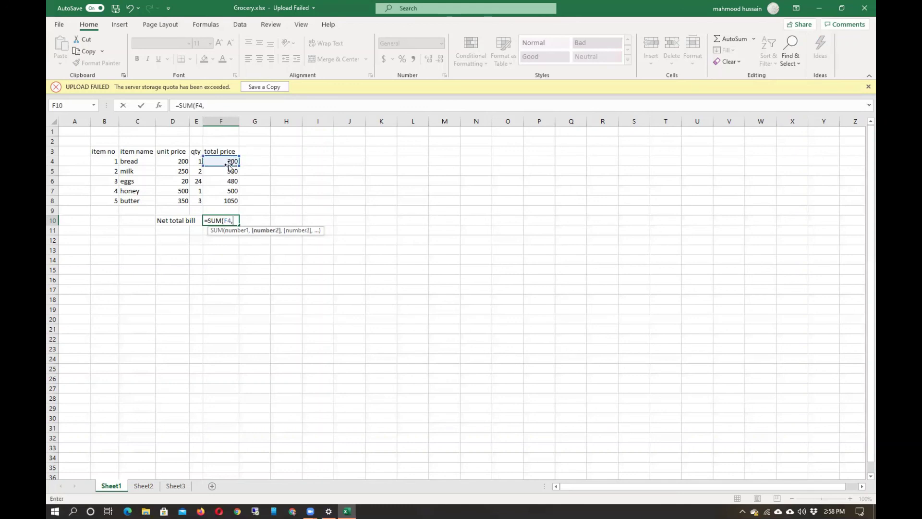
{"action": "left_click", "coordinate": [233, 172]}
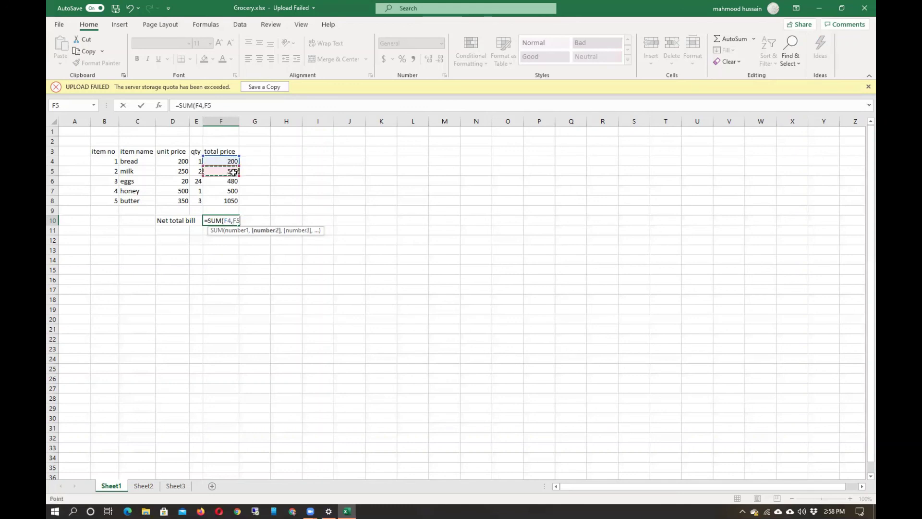
{"action": "type", "text": ","}
{"action": "left_click", "coordinate": [233, 182]}
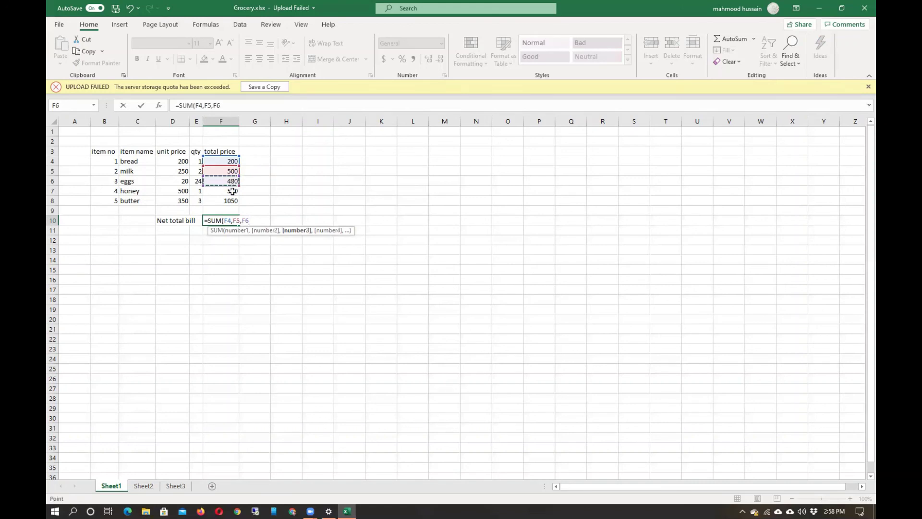
{"action": "type", "text": ","}
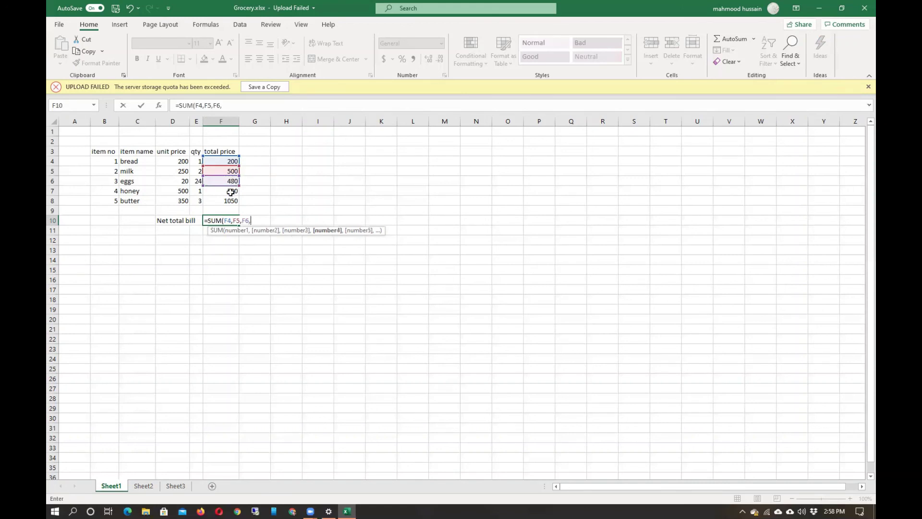
{"action": "key", "text": "BackSpace"}
{"action": "key", "text": "BackSpace"}
{"action": "key", "text": "BackSpace"}
{"action": "key", "text": "BackSpace"}
{"action": "key", "text": "BackSpace"}
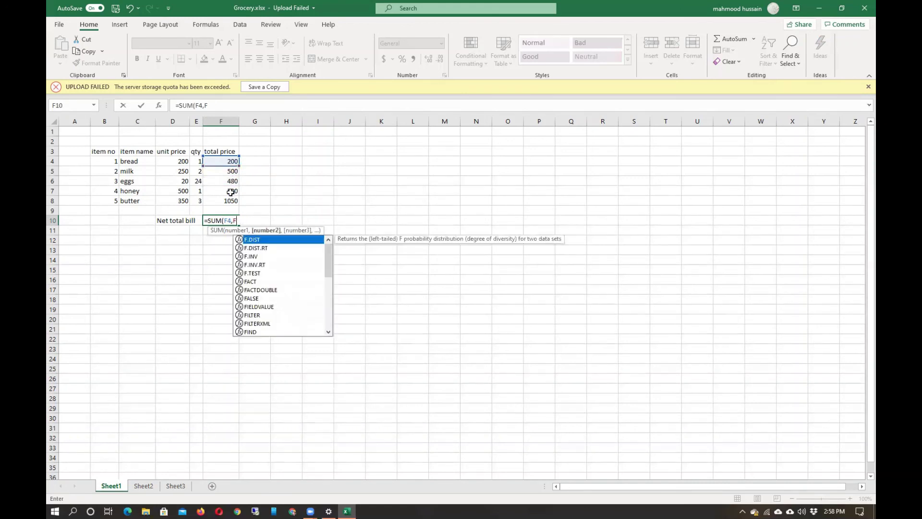
{"action": "key", "text": "BackSpace"}
{"action": "key", "text": "BackSpace"}
{"action": "type", "text": ":"}
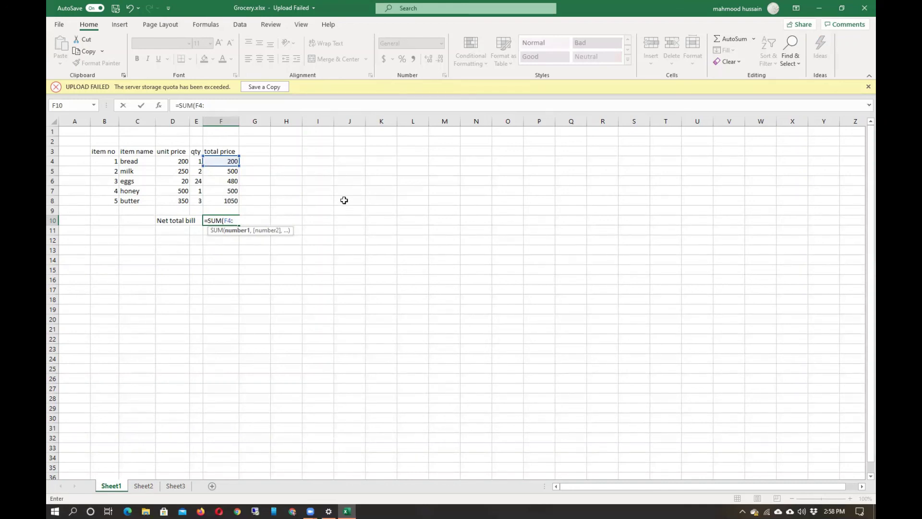
{"action": "type", "text": "F"}
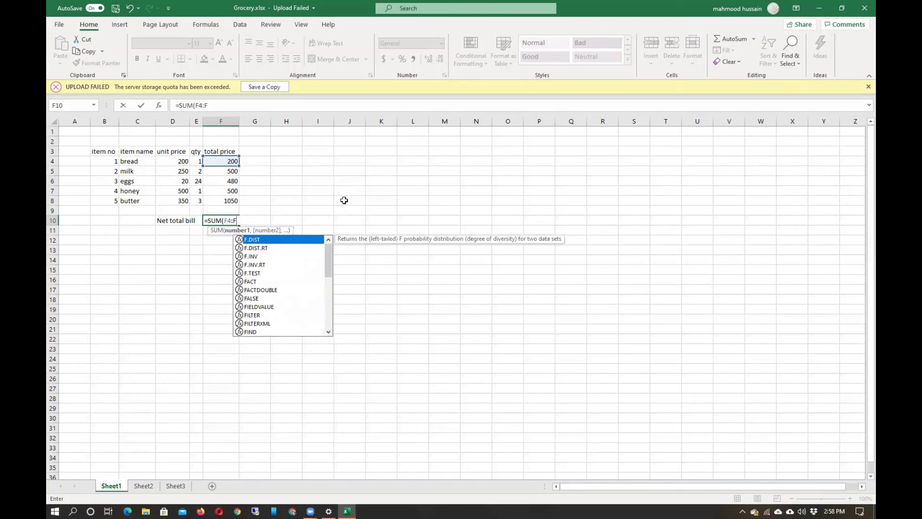
{"action": "type", "text": "8"}
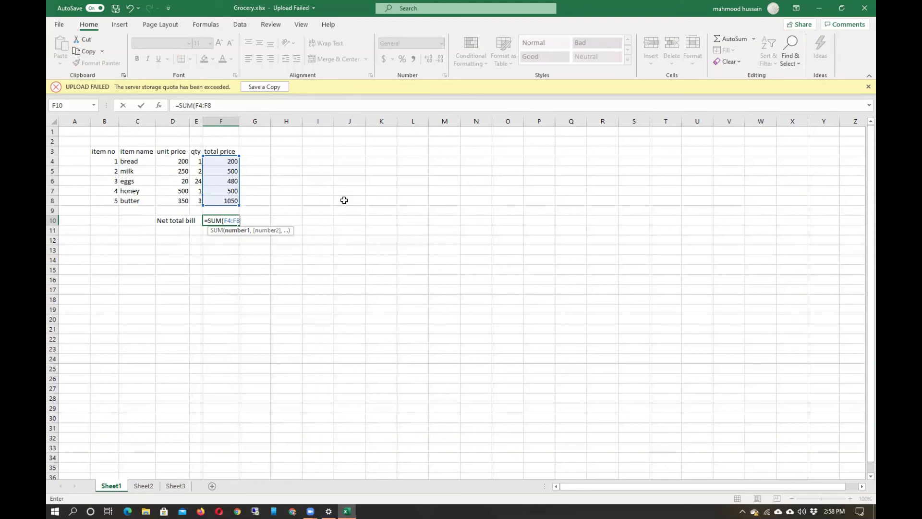
{"action": "key", "text": "BackSpace"}
{"action": "key", "text": "BackSpace"}
{"action": "key", "text": "BackSpace"}
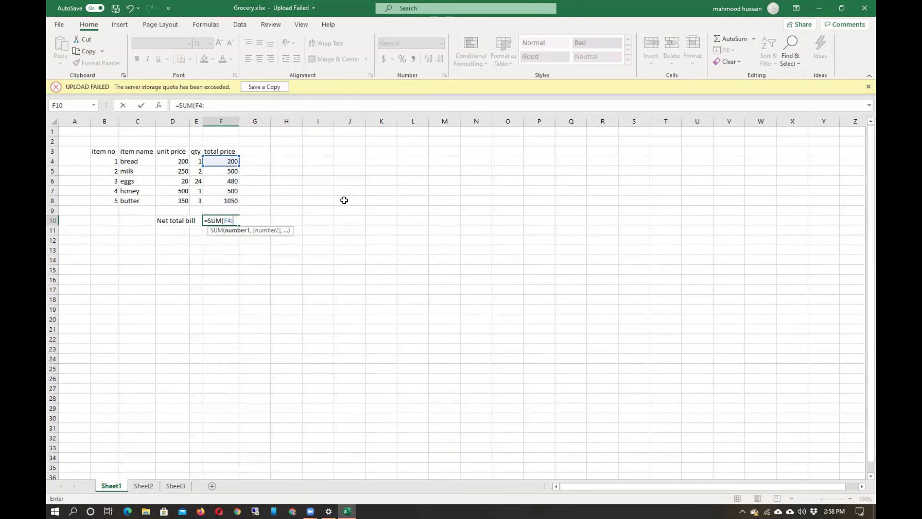
{"action": "key", "text": "BackSpace"}
{"action": "key", "text": "BackSpace"}
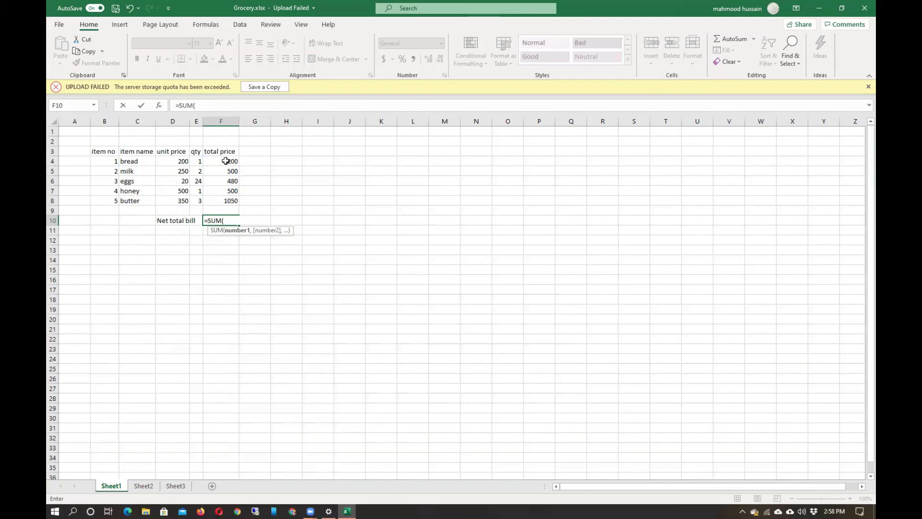
Complete =SUM(F4:F8) in F10 so the net total bill reads 2730.
{"action": "left_click_drag", "start_coordinate": [226, 161], "coordinate": [228, 200]}
{"action": "left_click", "coordinate": [228, 200]}
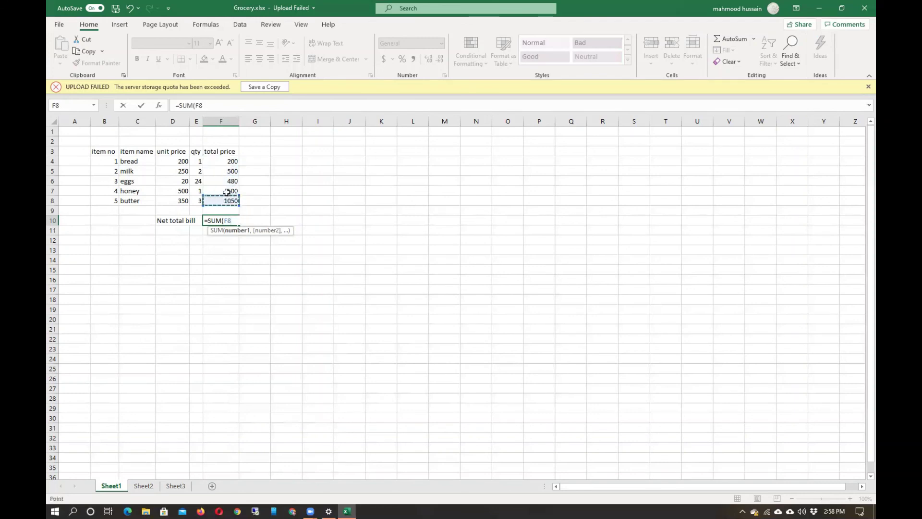
{"action": "left_click_drag", "start_coordinate": [230, 161], "coordinate": [229, 200]}
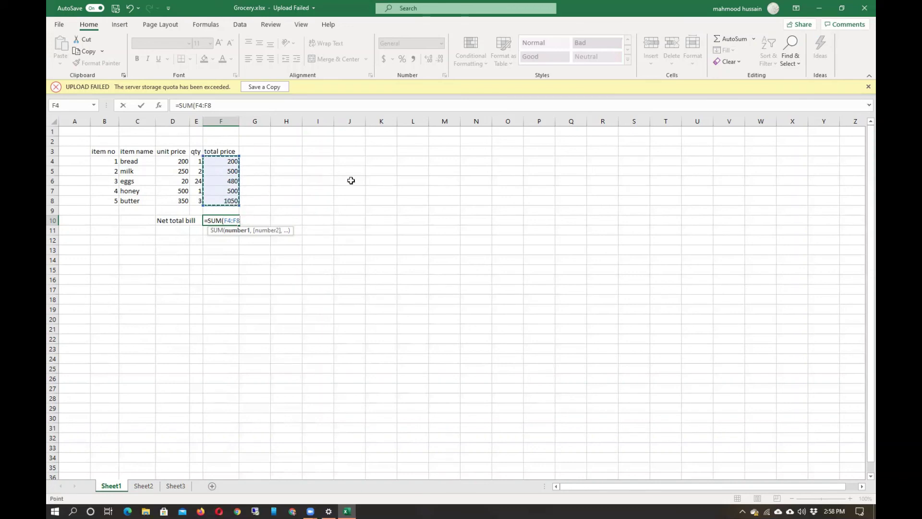
{"action": "type", "text": ")"}
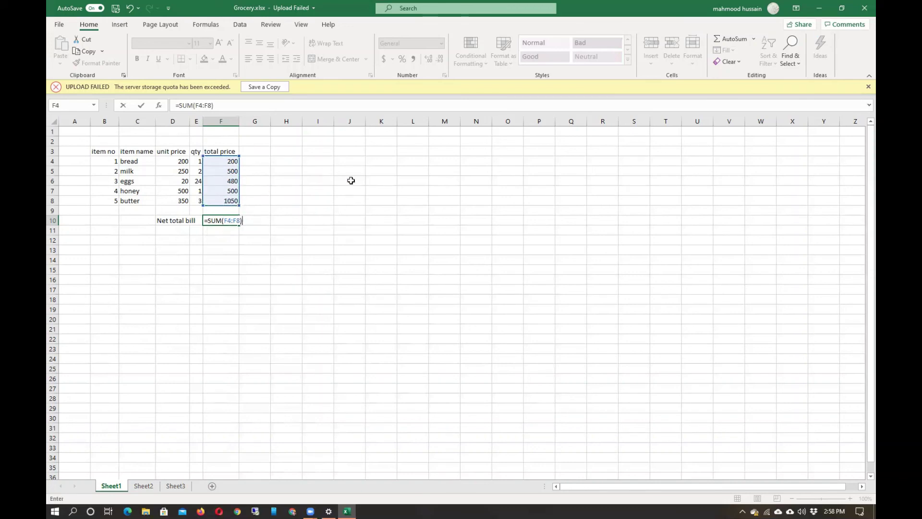
{"action": "key", "text": "Return"}
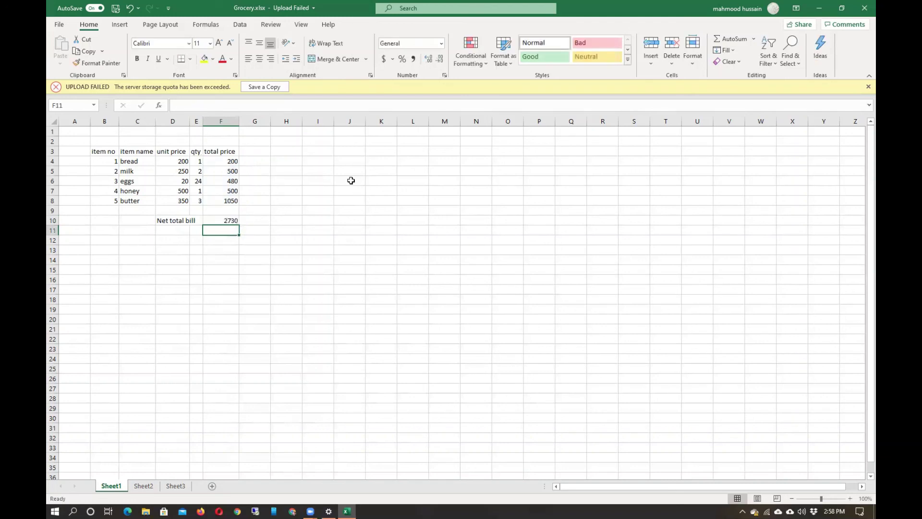
{"action": "left_click", "coordinate": [221, 221]}
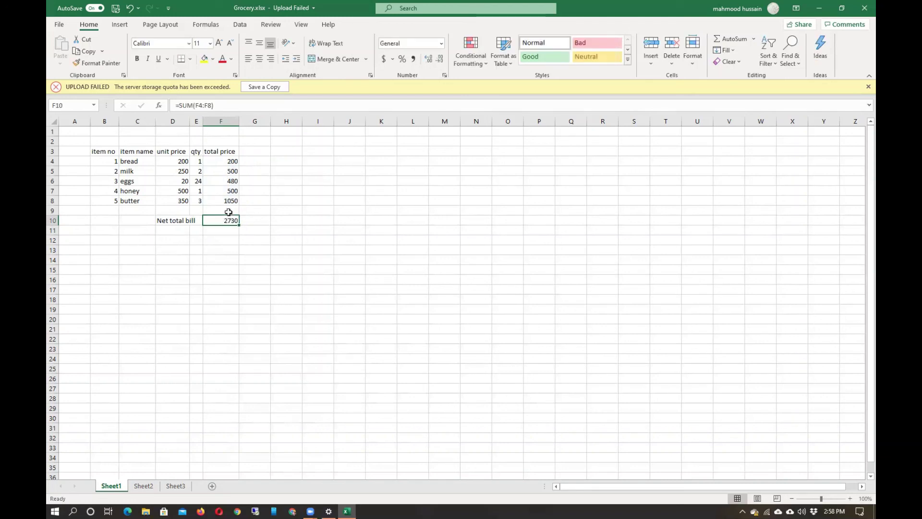
{"action": "left_click", "coordinate": [174, 229]}
Enter a 'Discount' label in C12 and 5% in the cell beside it.
{"action": "left_click", "coordinate": [151, 227]}
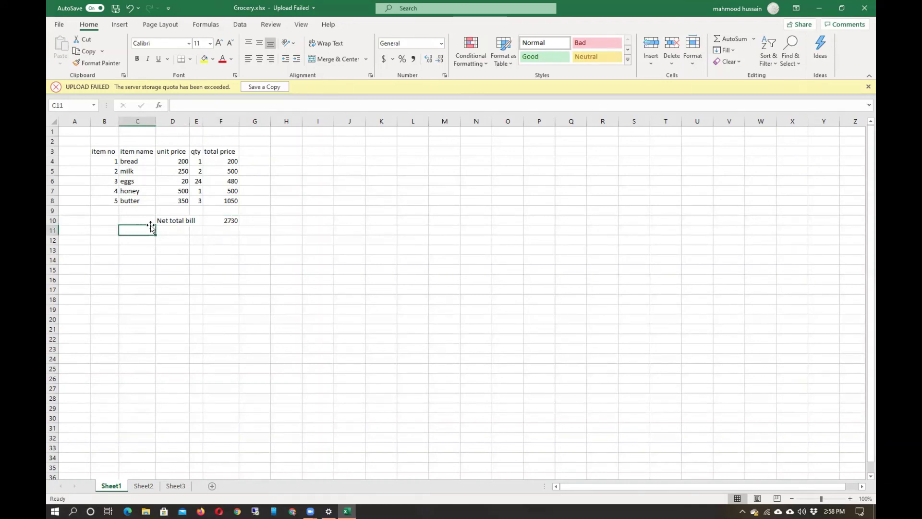
{"action": "left_click", "coordinate": [164, 220]}
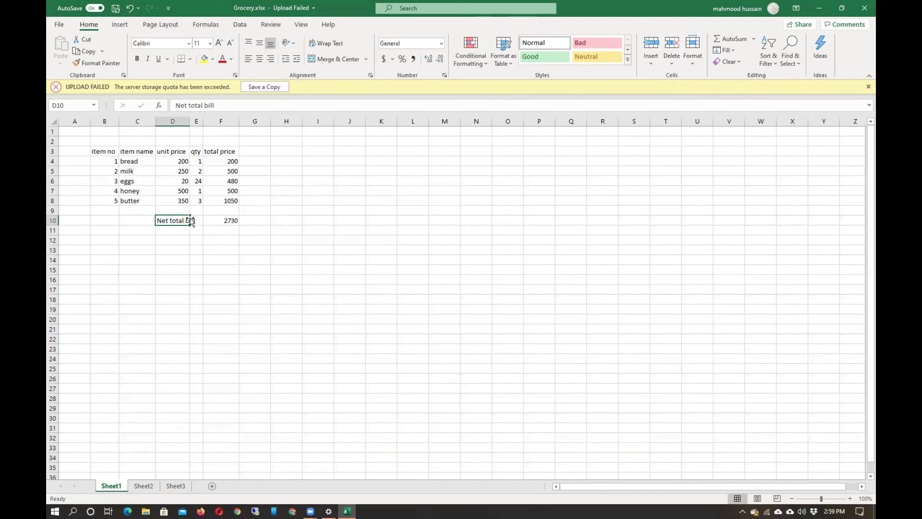
{"action": "left_click", "coordinate": [137, 238]}
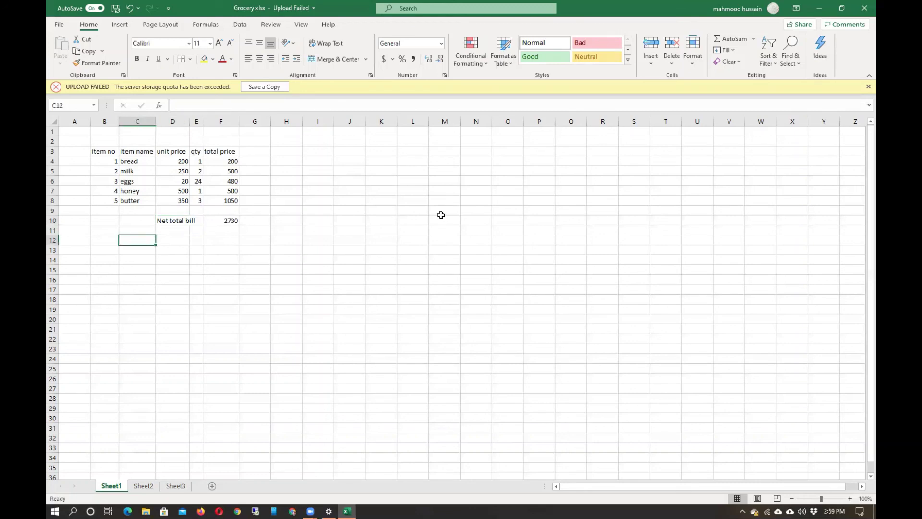
{"action": "type", "text": "Dis"}
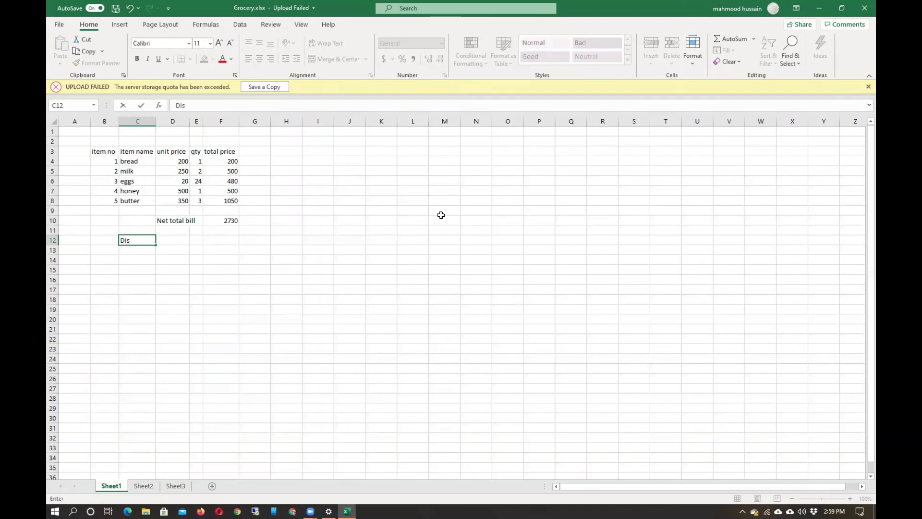
{"action": "type", "text": "count"}
{"action": "left_click", "coordinate": [173, 242]}
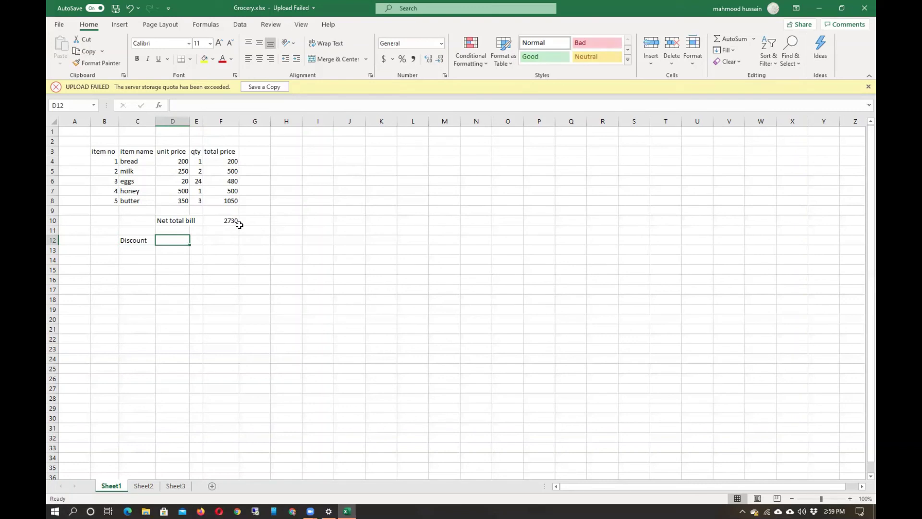
{"action": "type", "text": "5%"}
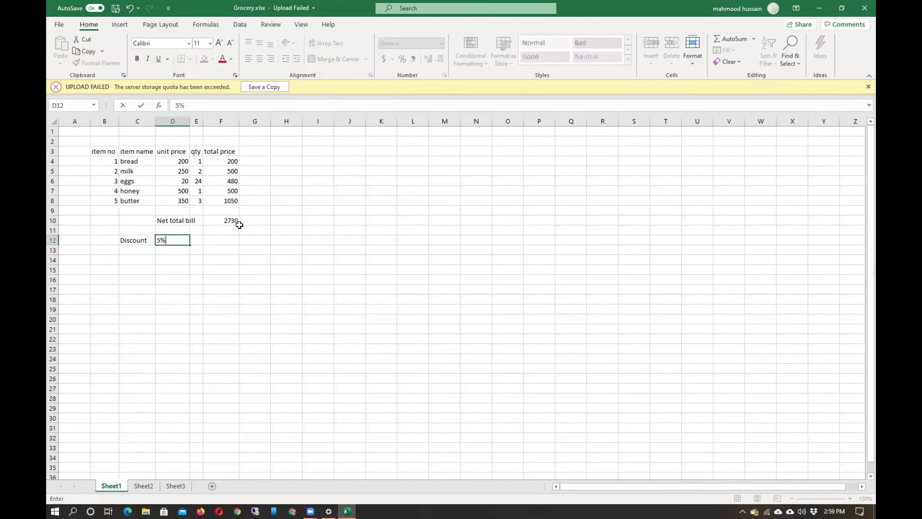
{"action": "left_click", "coordinate": [211, 244]}
{"action": "left_click", "coordinate": [179, 243]}
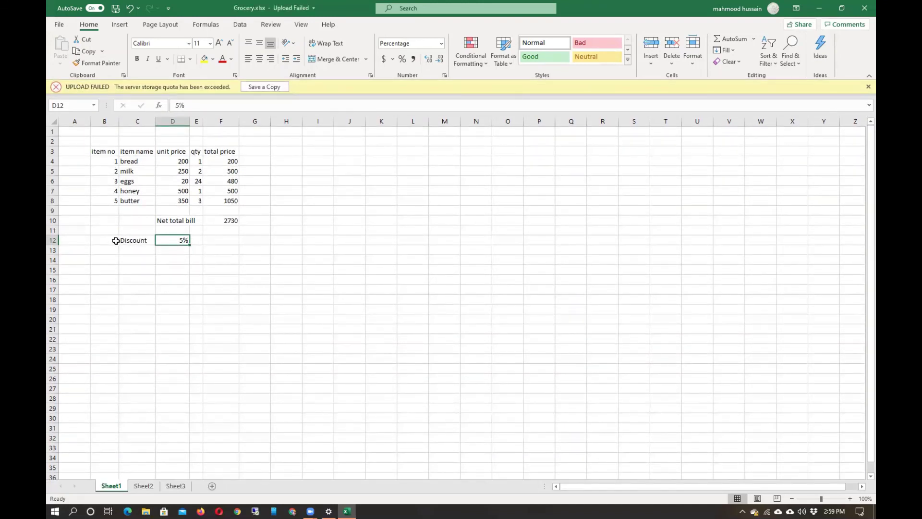
Move the Discount label into B12 and extend it to 'Discount on each item'.
{"action": "left_click", "coordinate": [133, 240]}
{"action": "left_click_drag", "start_coordinate": [134, 240], "coordinate": [107, 242]}
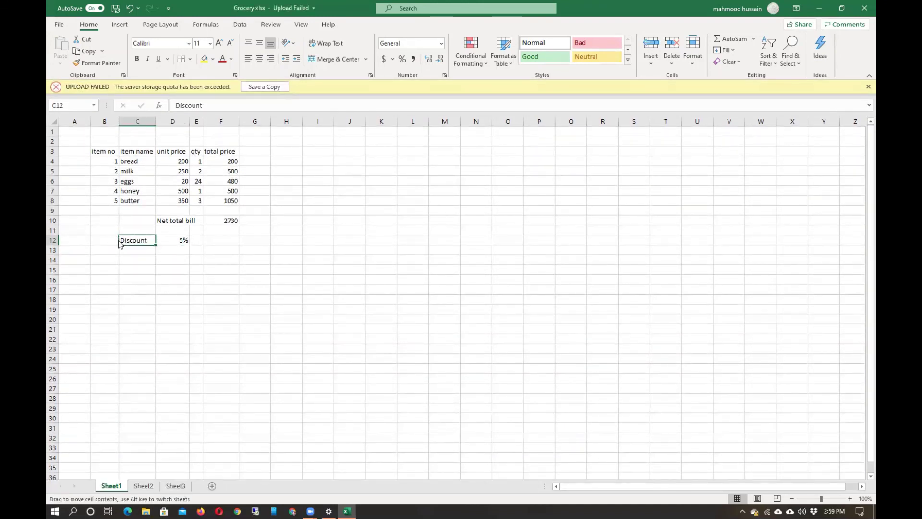
{"action": "key", "text": "F2"}
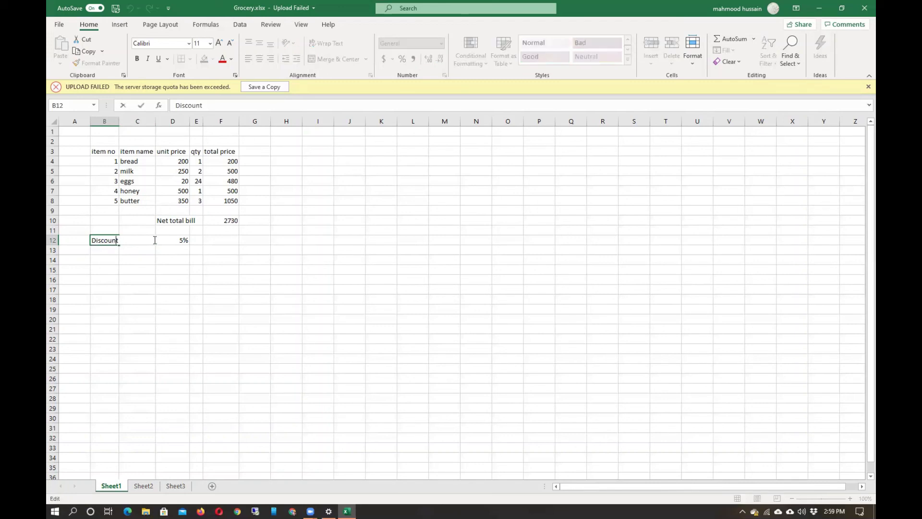
{"action": "type", "text": "on"}
{"action": "type", "text": " each "}
{"action": "type", "text": "item"}
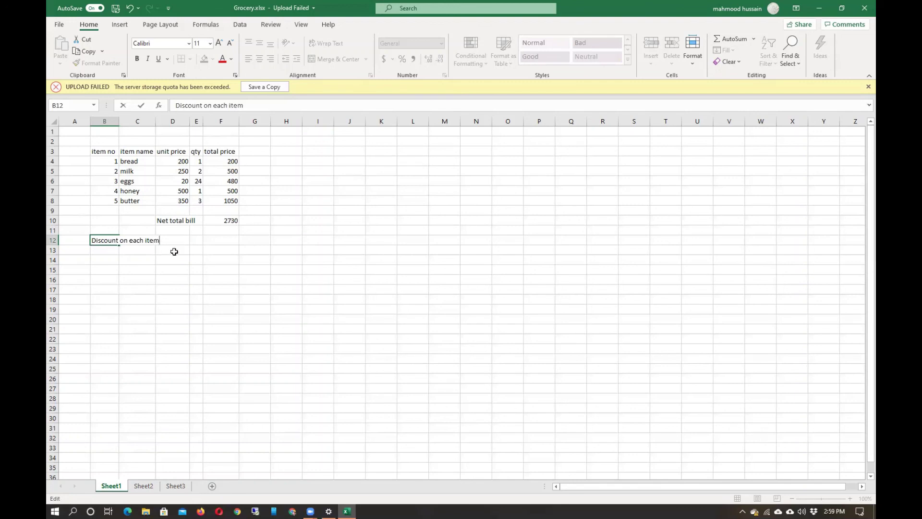
{"action": "left_click", "coordinate": [174, 252]}
{"action": "type", "text": "5"}
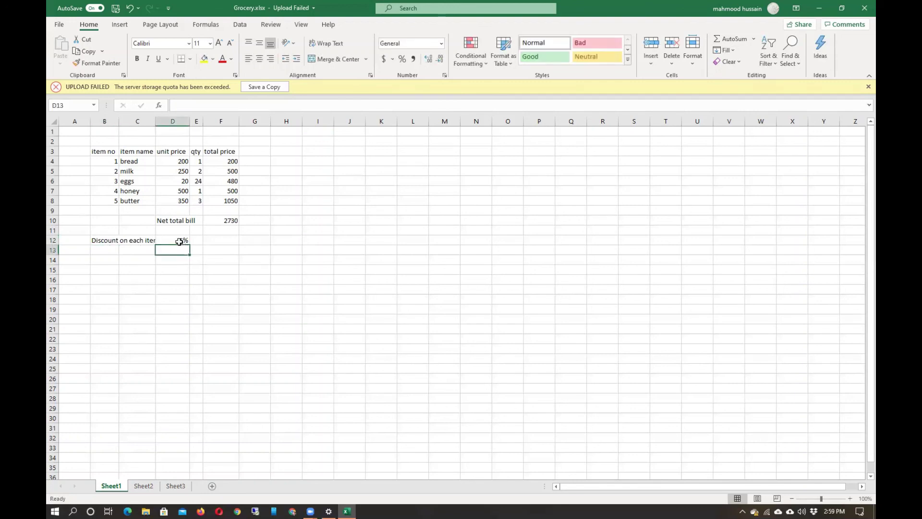
Move the 5% value into F12 under the total price column.
{"action": "left_click", "coordinate": [185, 240]}
{"action": "left_click_drag", "start_coordinate": [187, 240], "coordinate": [236, 241]}
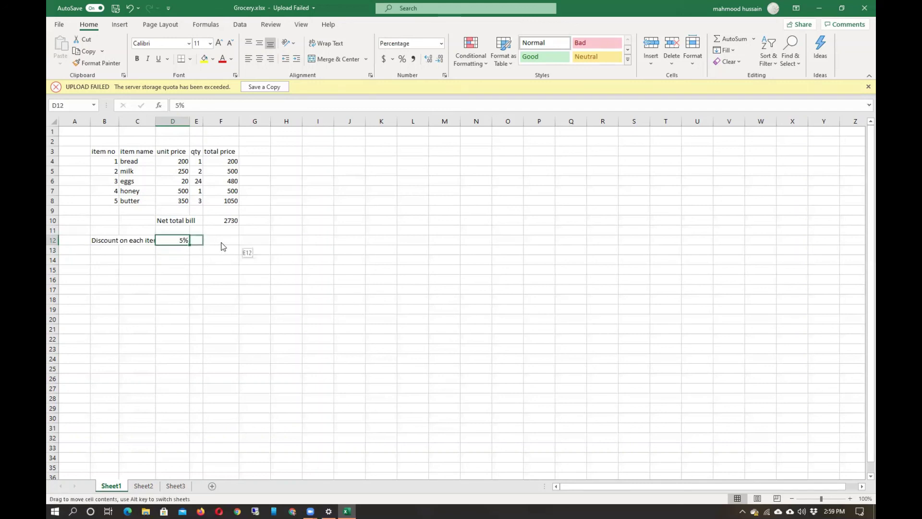
{"action": "left_click", "coordinate": [181, 258]}
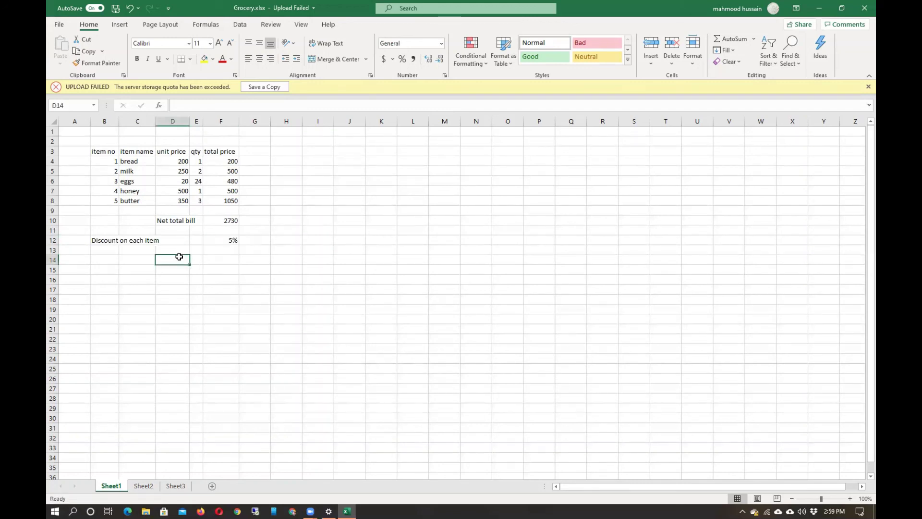
{"action": "left_click", "coordinate": [146, 240]}
{"action": "left_click", "coordinate": [107, 241]}
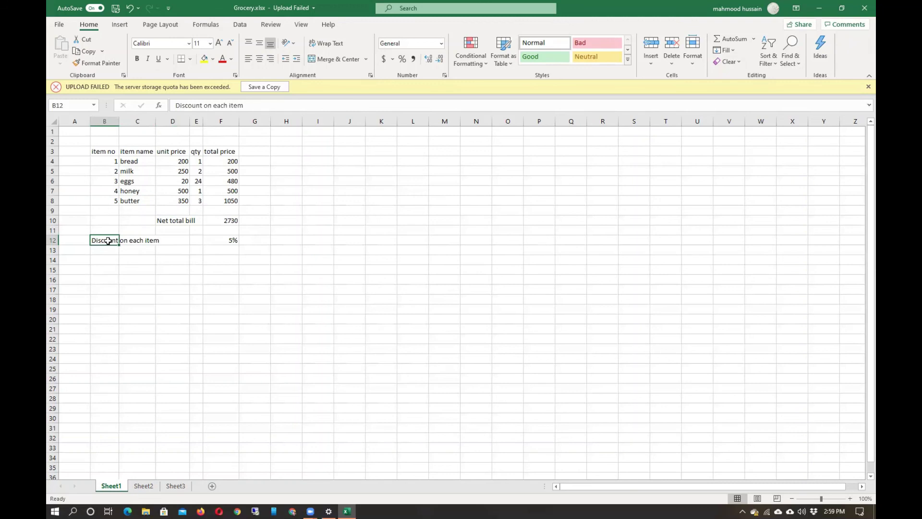
{"action": "left_click", "coordinate": [215, 241]}
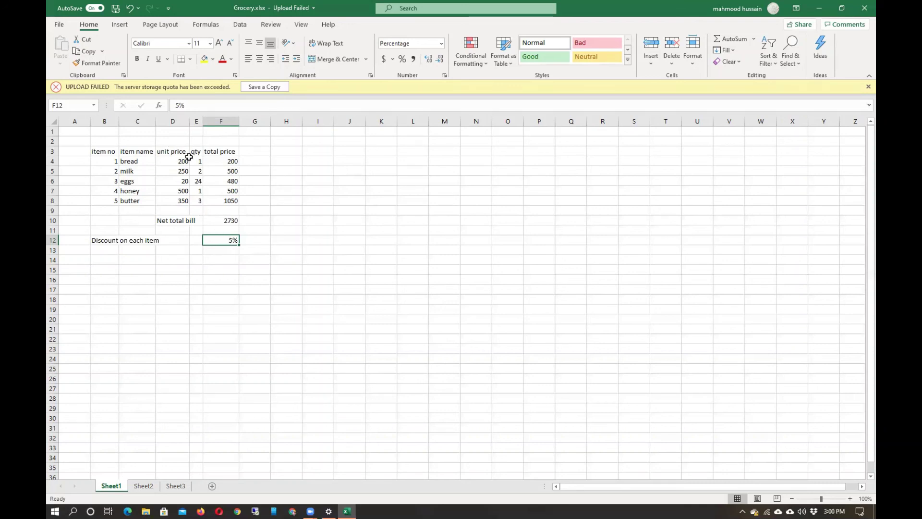
Insert a new empty column before the qty column.
{"action": "left_click", "coordinate": [197, 120]}
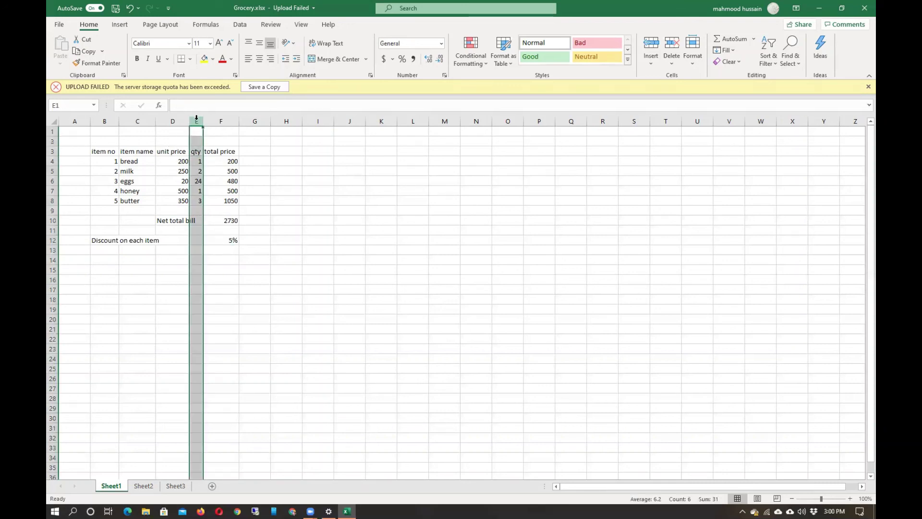
{"action": "left_click", "coordinate": [194, 163]}
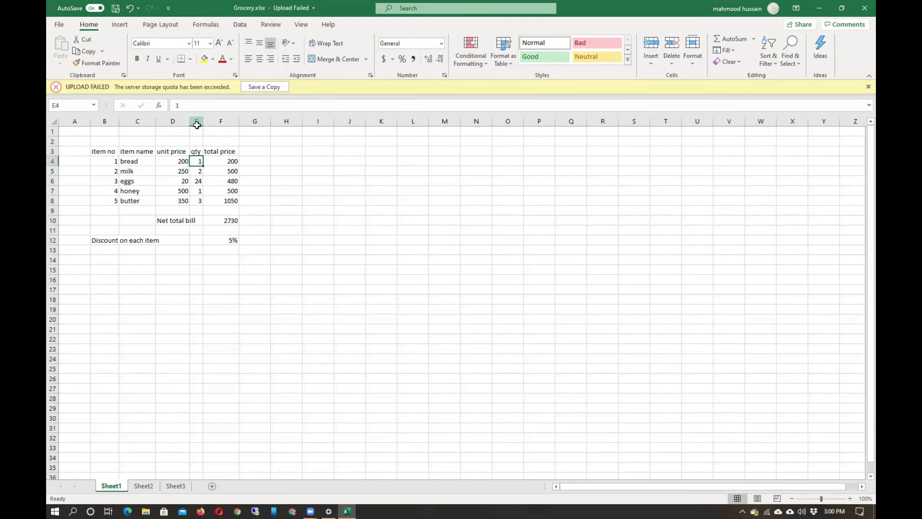
{"action": "left_click", "coordinate": [197, 122]}
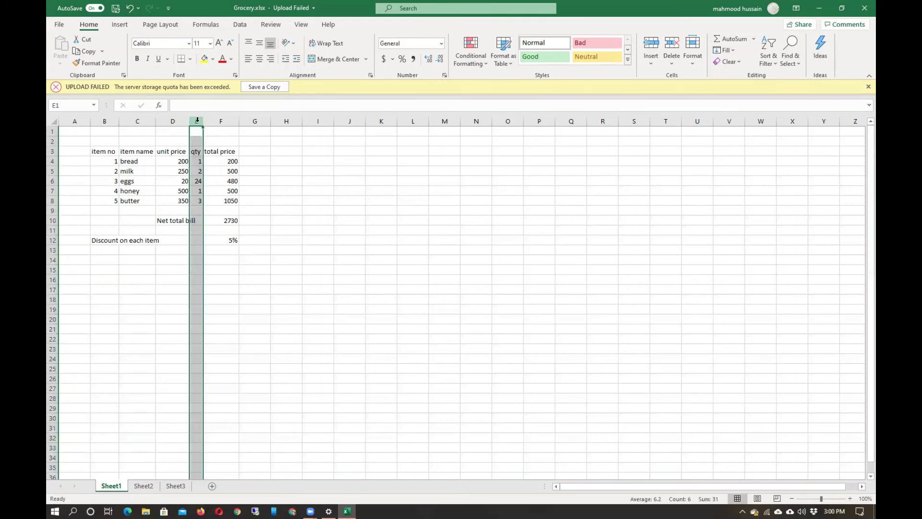
{"action": "right_click", "coordinate": [197, 173]}
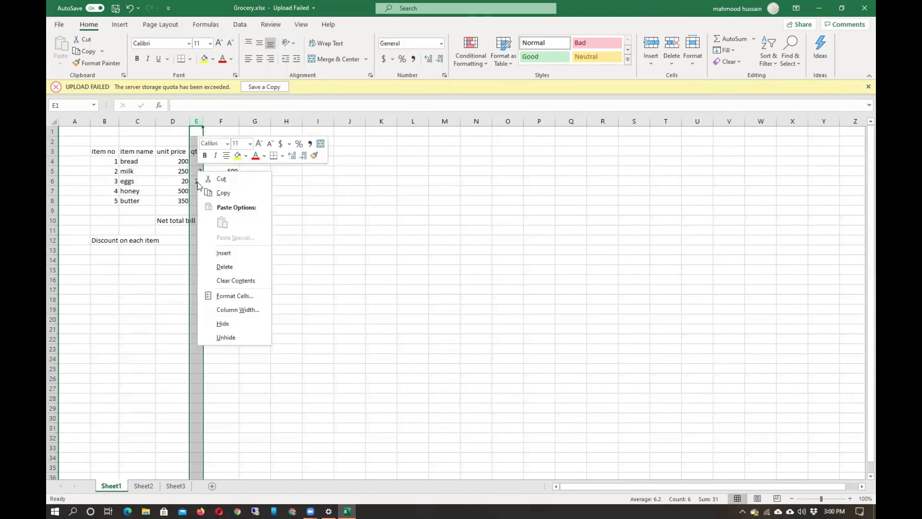
{"action": "left_click", "coordinate": [221, 252]}
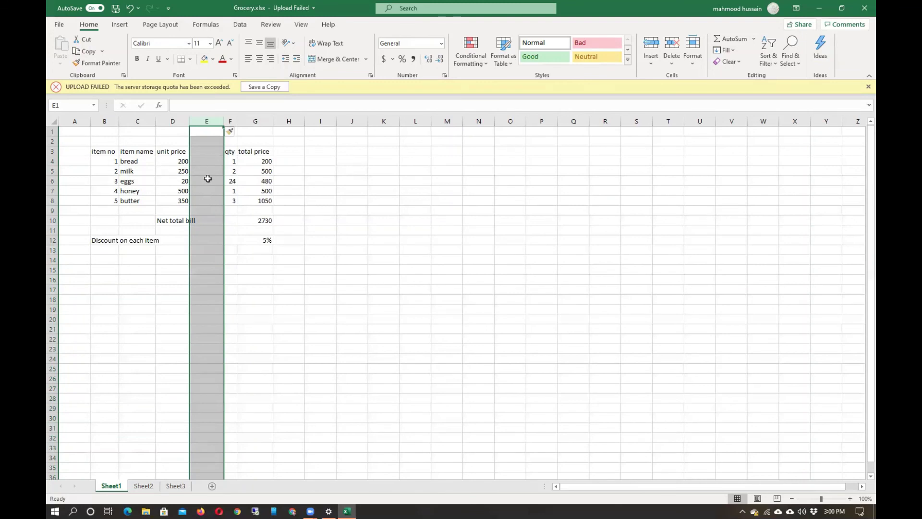
Type the heading 'discounted price' into E3 of the new column.
{"action": "left_click", "coordinate": [210, 149]}
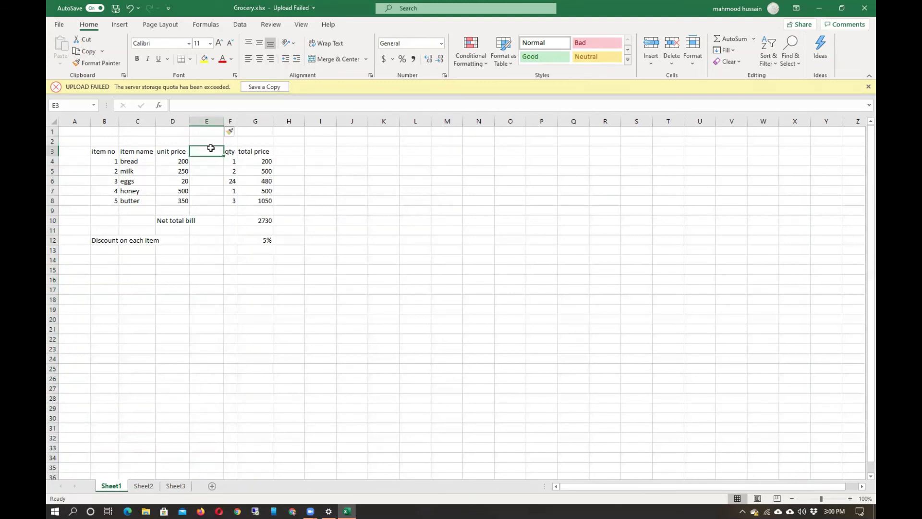
{"action": "type", "text": "Di"}
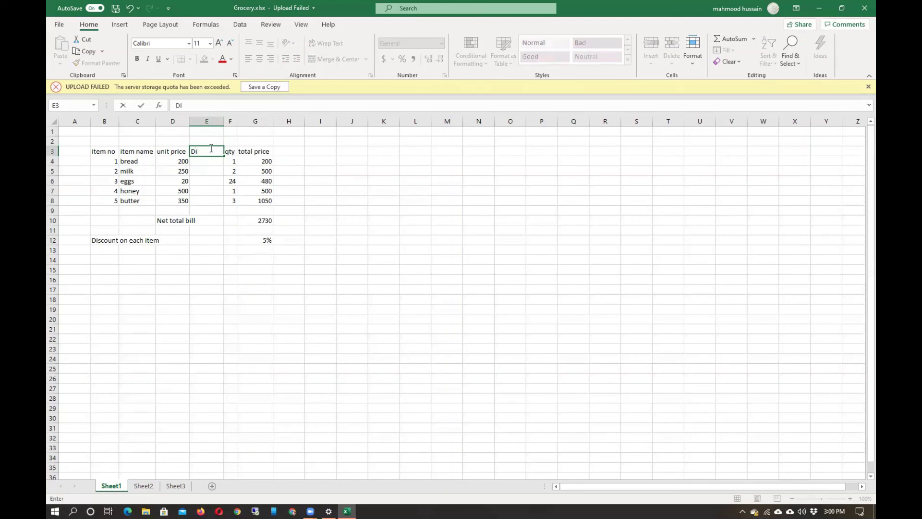
{"action": "key", "text": "BackSpace"}
{"action": "key", "text": "BackSpace"}
{"action": "type", "text": "di"}
{"action": "type", "text": "scouonte"}
{"action": "type", "text": "d pr"}
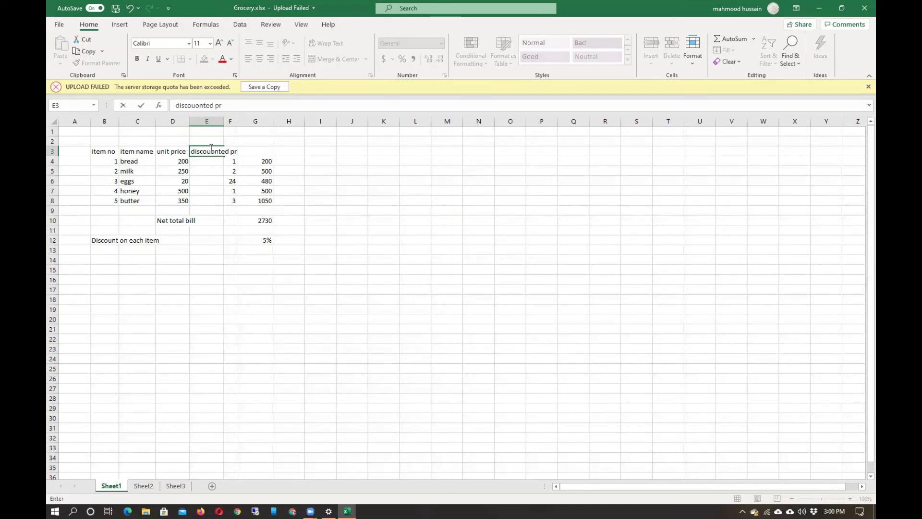
{"action": "type", "text": "ice"}
{"action": "key", "text": "Left"}
{"action": "key", "text": "Left"}
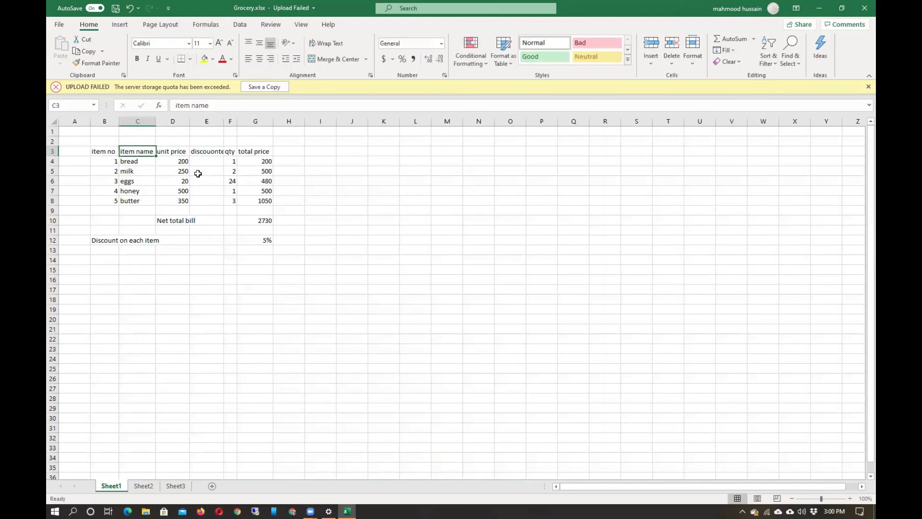
{"action": "key", "text": "Left"}
{"action": "key", "text": "Right"}
{"action": "key", "text": "Right"}
{"action": "key", "text": "Right"}
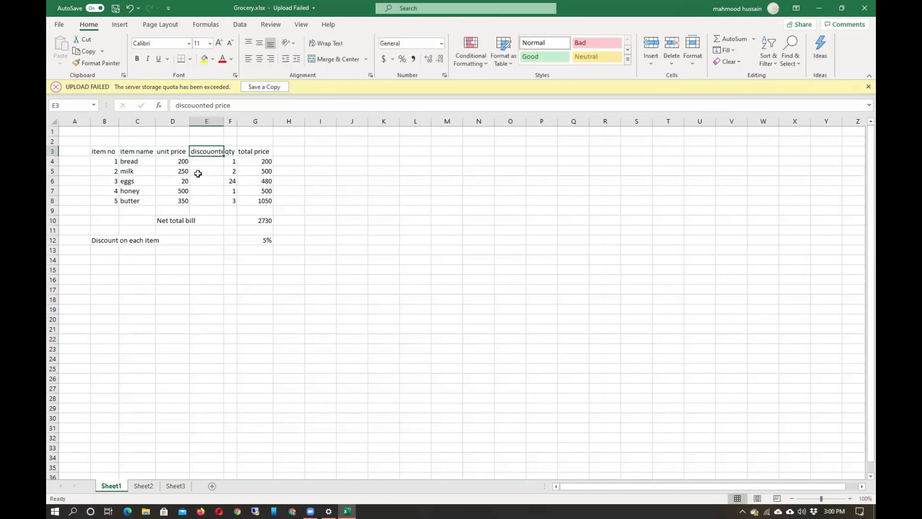
Fix the heading's misspelling and autofit column E to show 'discounted price'.
{"action": "key", "text": "F2"}
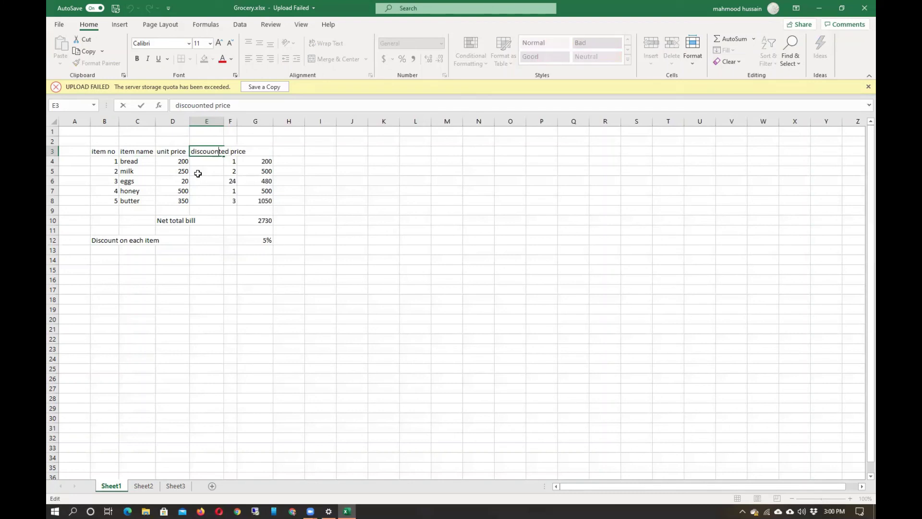
{"action": "key", "text": "Left"}
{"action": "key", "text": "BackSpace"}
{"action": "key", "text": "Return"}
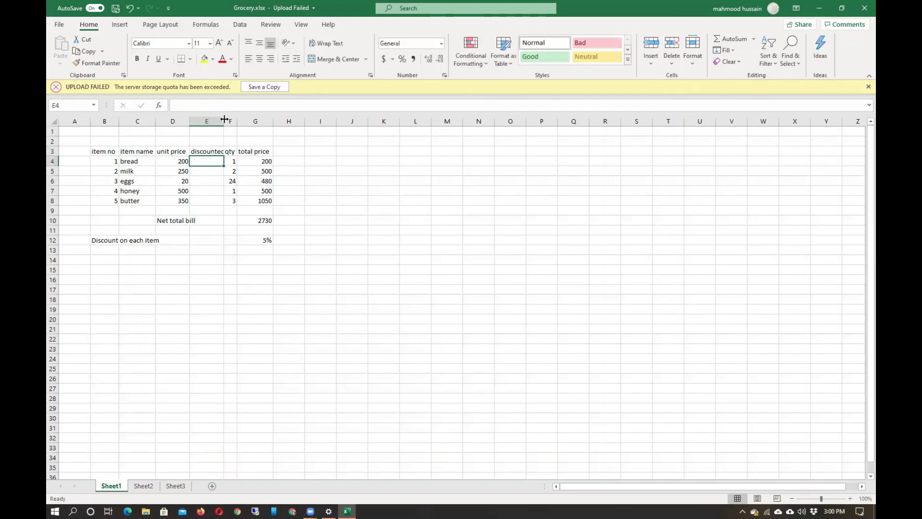
{"action": "double_click", "coordinate": [223, 121]}
{"action": "left_click", "coordinate": [216, 172]}
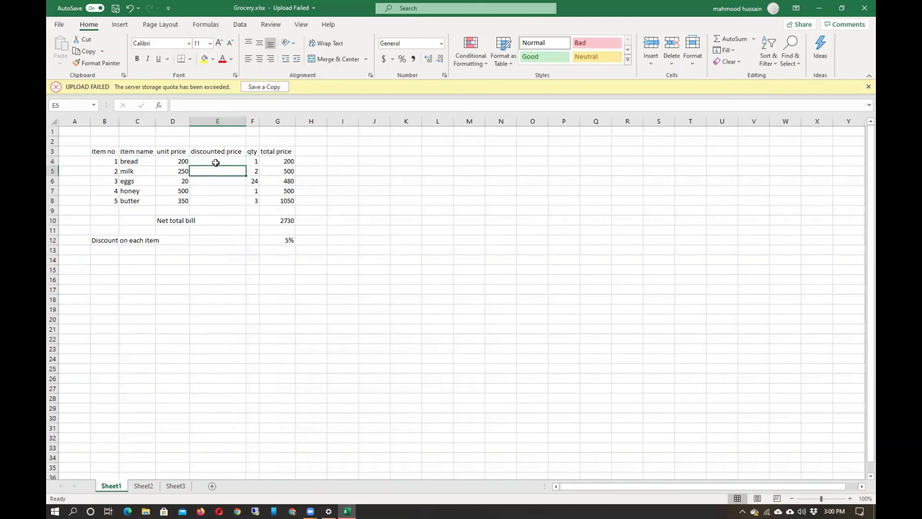
Change bread's unit price in D4 from 200 to 100.
{"action": "left_click", "coordinate": [216, 162]}
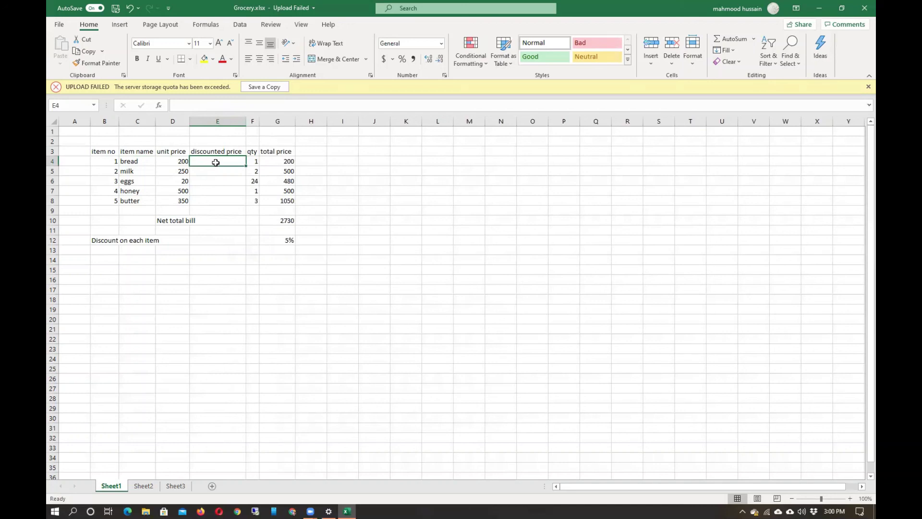
{"action": "left_click", "coordinate": [286, 240]}
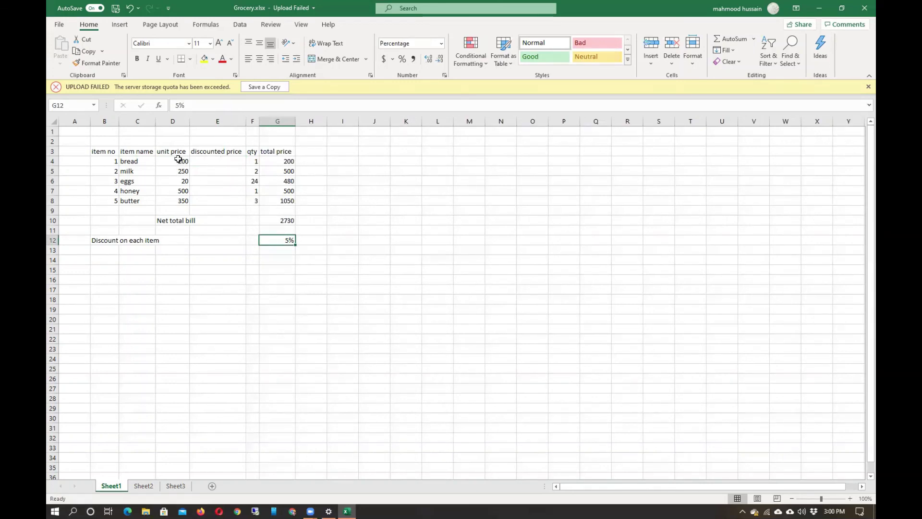
{"action": "double_click", "coordinate": [181, 159]}
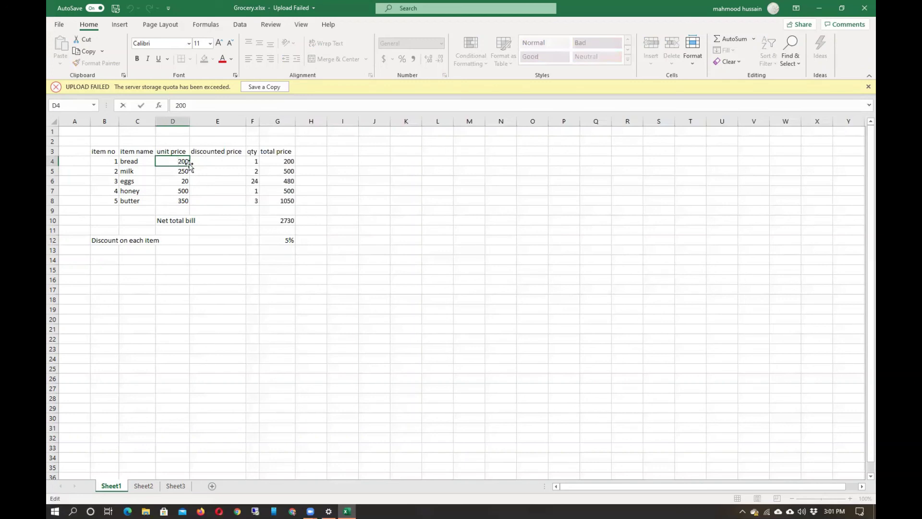
{"action": "key", "text": "BackSpace"}
{"action": "type", "text": "1"}
{"action": "key", "text": "Return"}
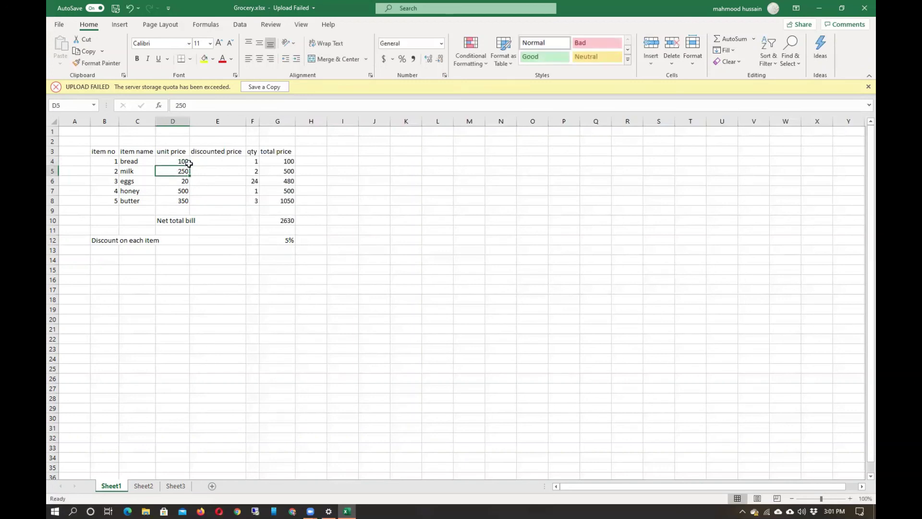
{"action": "left_click", "coordinate": [164, 161]}
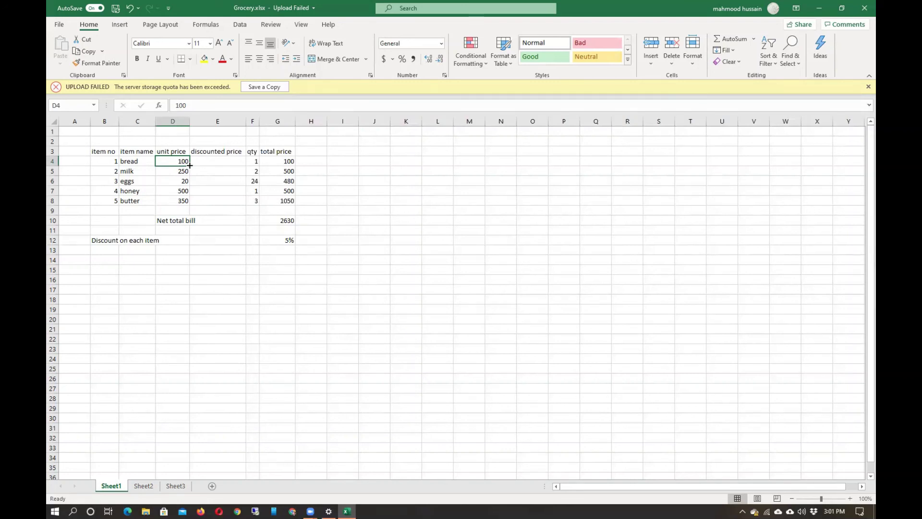
Enter =D4-(D4*G12) in E4 so bread's discounted price shows 95.
{"action": "key", "text": "Right"}
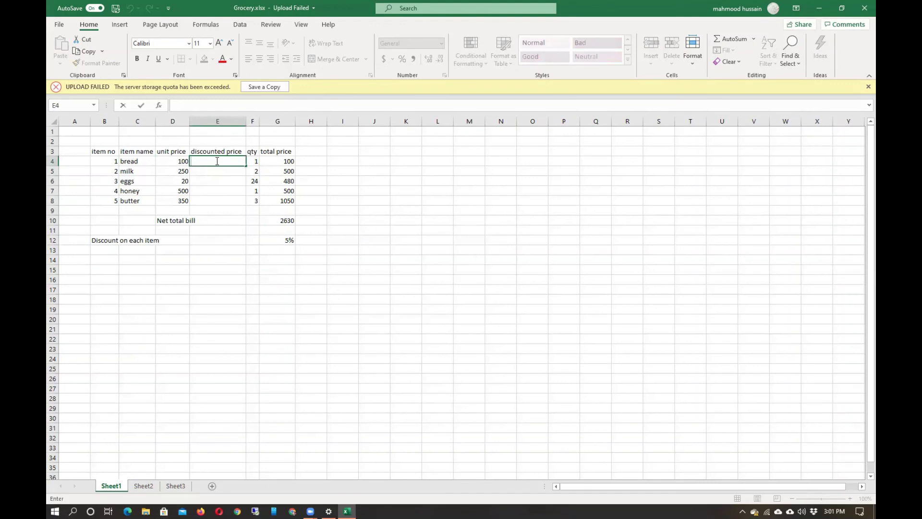
{"action": "type", "text": "="}
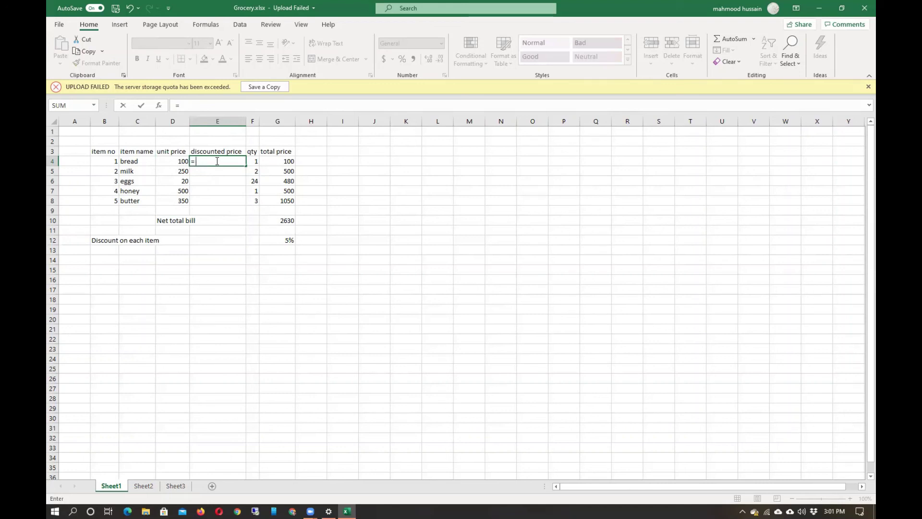
{"action": "left_click", "coordinate": [182, 161]}
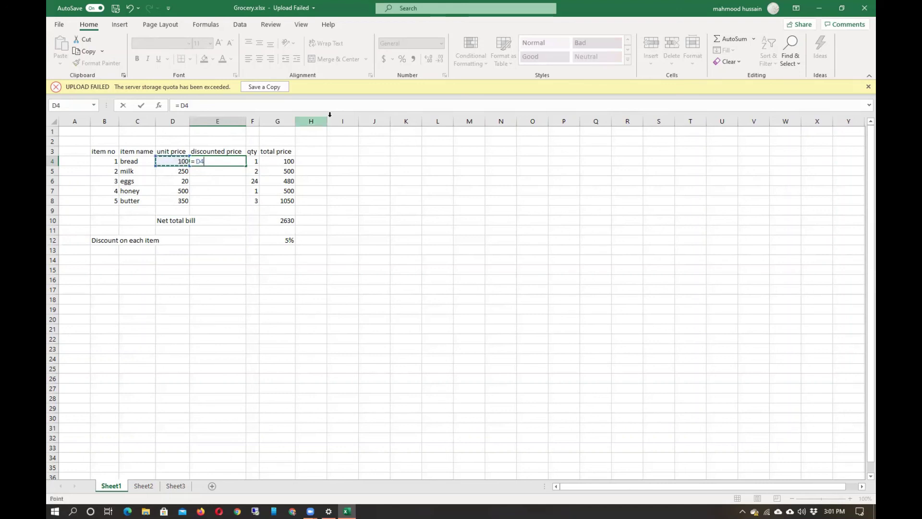
{"action": "type", "text": "-"}
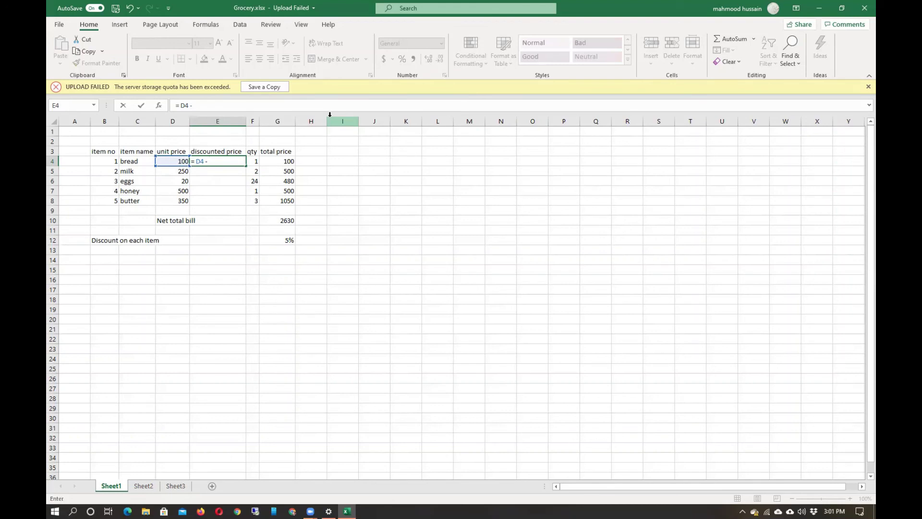
{"action": "type", "text": " ()"}
{"action": "key", "text": "Return"}
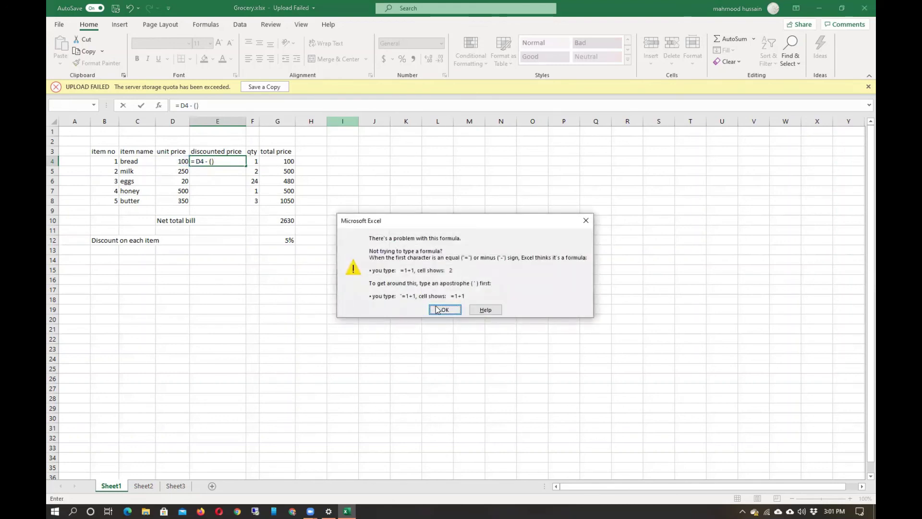
{"action": "left_click", "coordinate": [438, 309]}
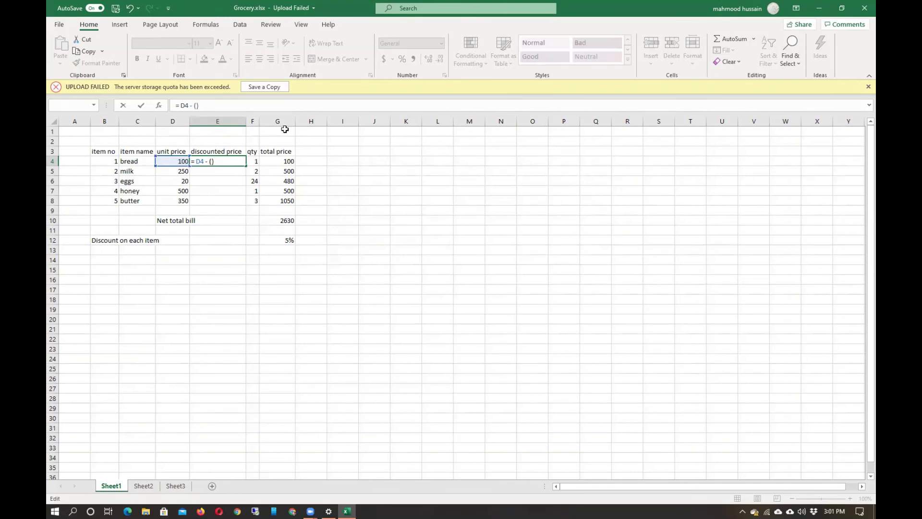
{"action": "type", "text": "D"}
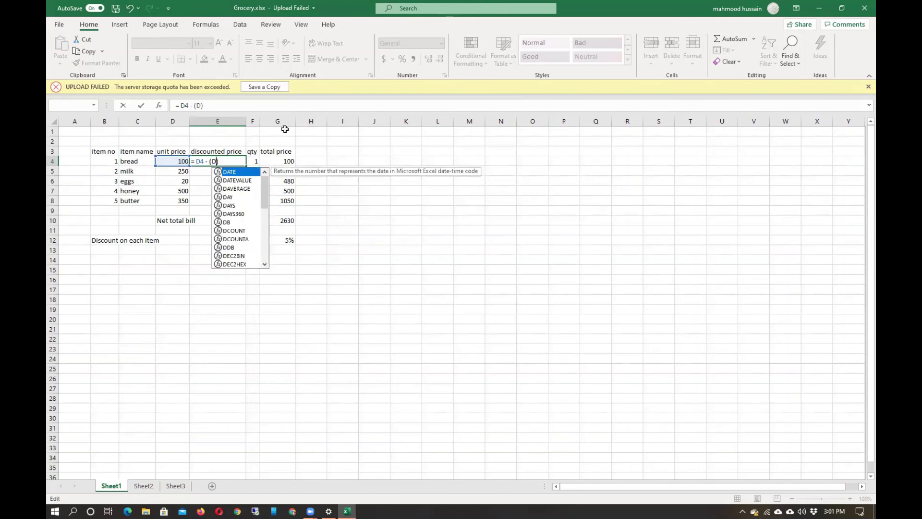
{"action": "type", "text": "4"}
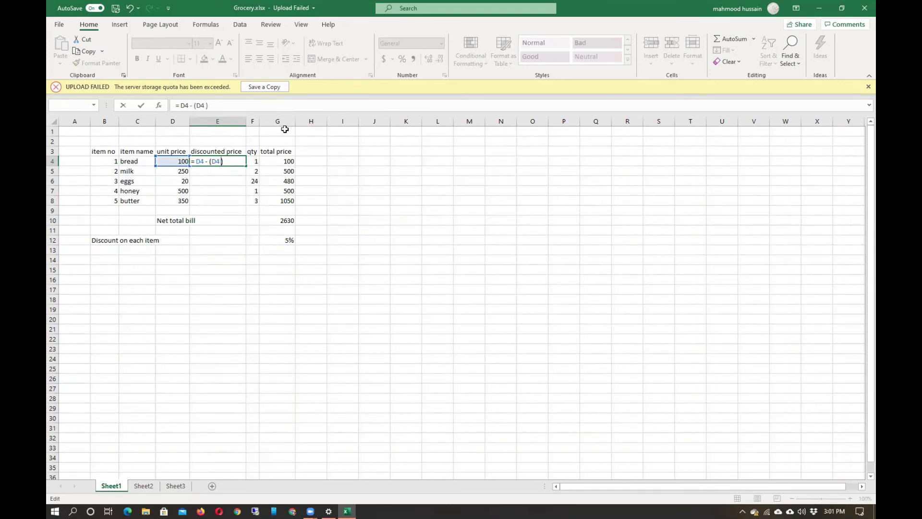
{"action": "type", "text": " *"}
{"action": "left_click", "coordinate": [285, 240]}
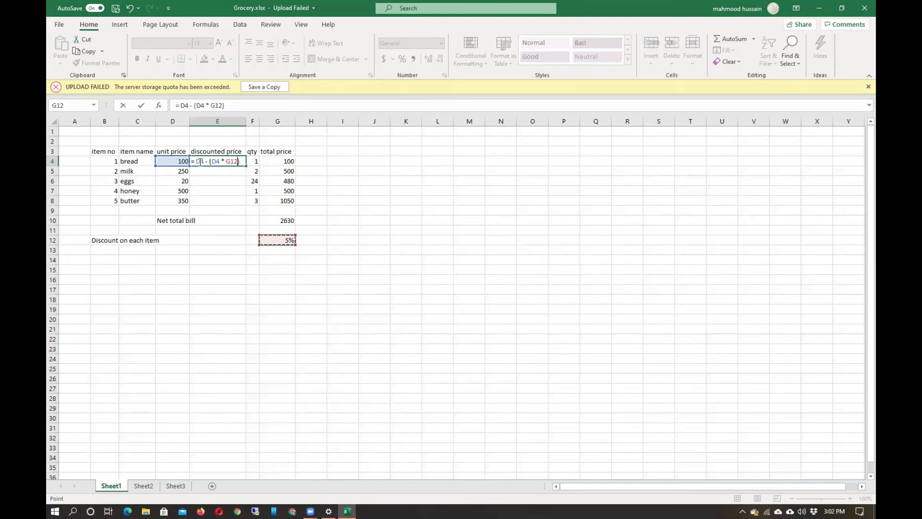
{"action": "left_click", "coordinate": [241, 160]}
{"action": "key", "text": "Return"}
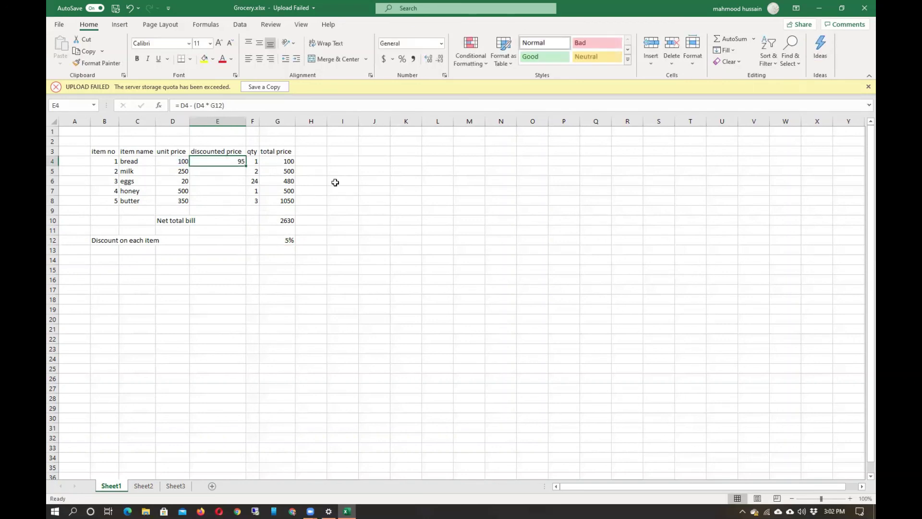
Fill bread's discount formula from E4 down through E8.
{"action": "left_click", "coordinate": [179, 162]}
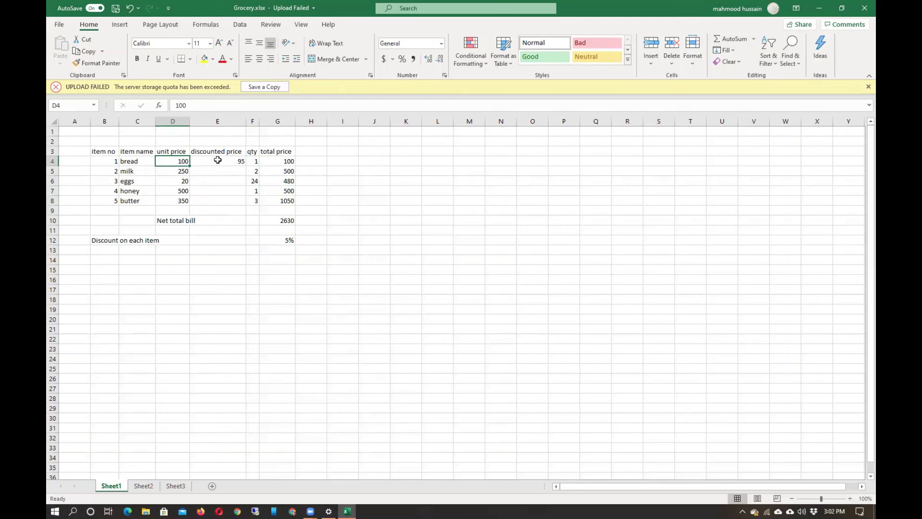
{"action": "left_click", "coordinate": [217, 160]}
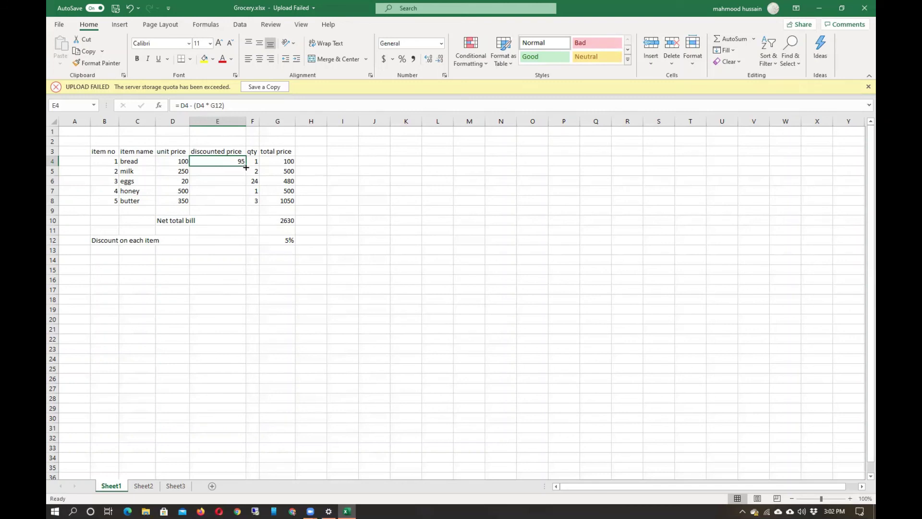
{"action": "left_click_drag", "start_coordinate": [246, 166], "coordinate": [242, 206]}
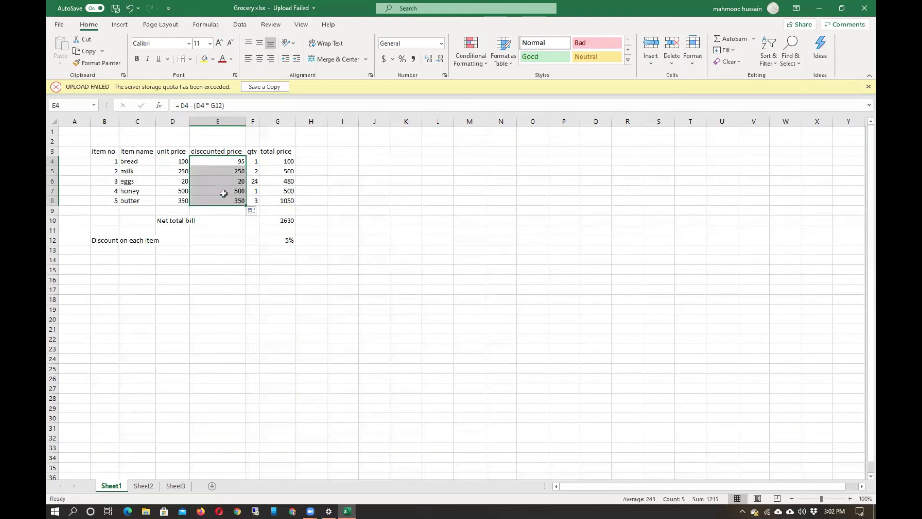
{"action": "left_click", "coordinate": [232, 169]}
{"action": "left_click", "coordinate": [233, 162]}
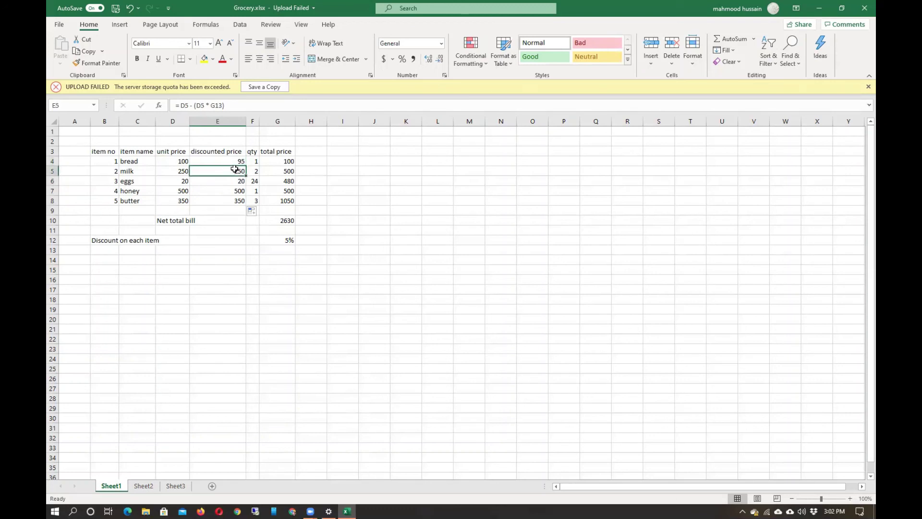
Inspect the copied formulas in E5–E8, which show undiscounted 250, 20, 500 and 350.
{"action": "left_click_drag", "start_coordinate": [232, 171], "coordinate": [230, 201]}
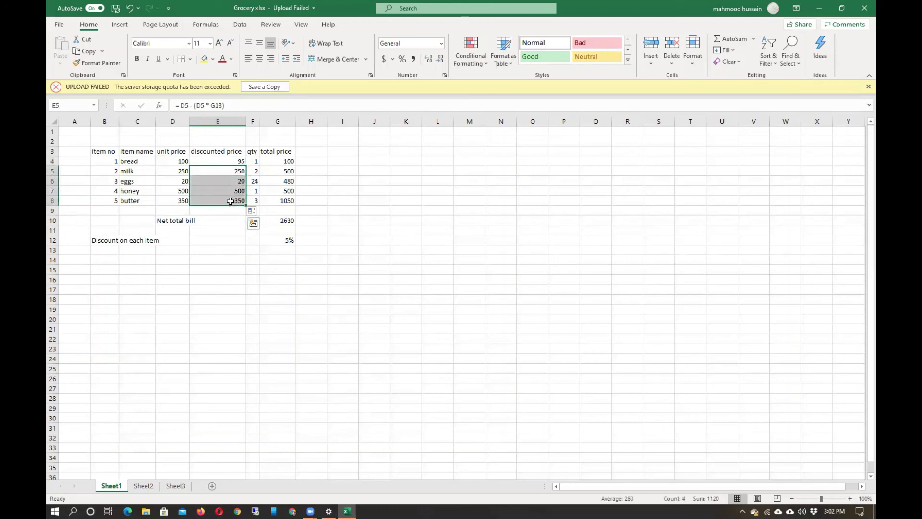
{"action": "left_click", "coordinate": [233, 171]}
{"action": "left_click", "coordinate": [239, 161]}
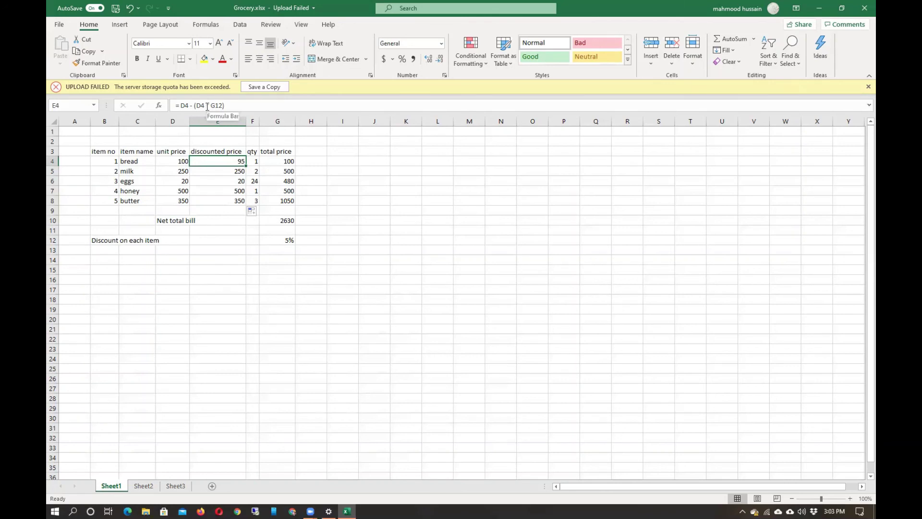
{"action": "left_click", "coordinate": [233, 170]}
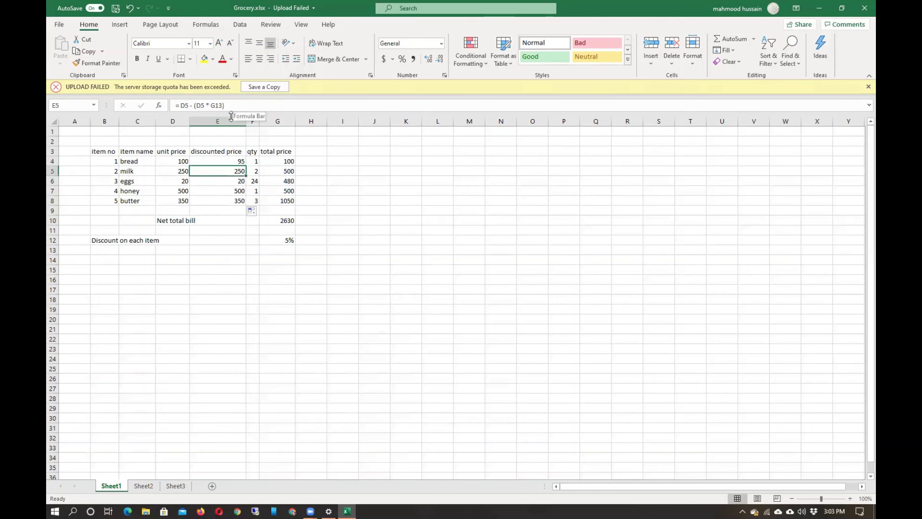
{"action": "left_click", "coordinate": [226, 160]}
{"action": "left_click", "coordinate": [230, 171]}
{"action": "left_click", "coordinate": [227, 179]}
{"action": "left_click", "coordinate": [226, 191]}
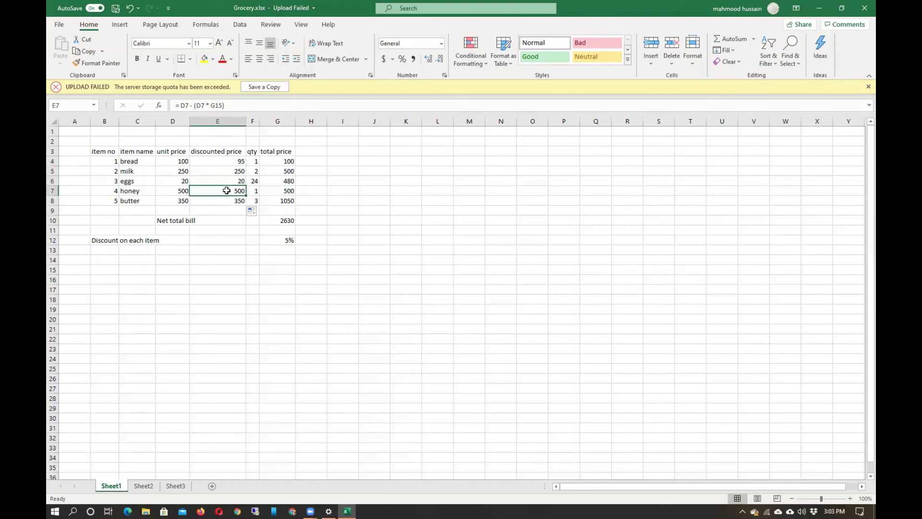
{"action": "left_click", "coordinate": [226, 162]}
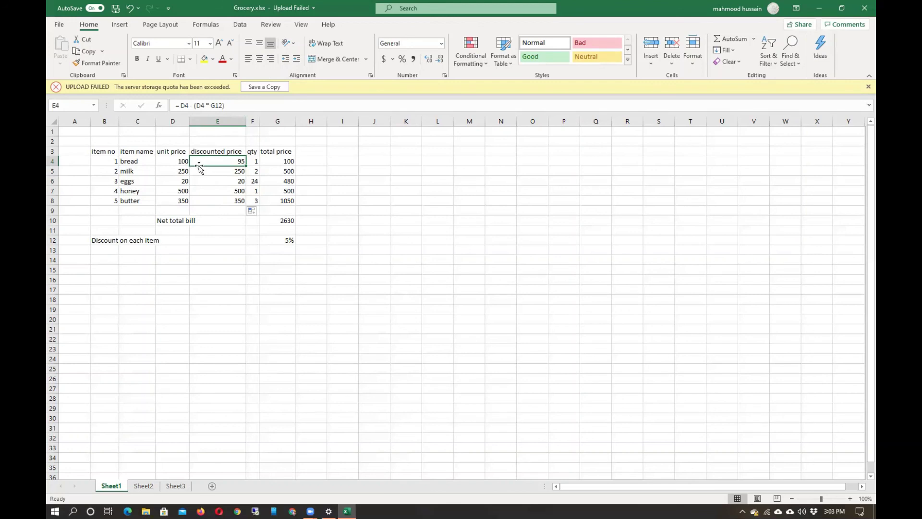
{"action": "left_click", "coordinate": [234, 171]}
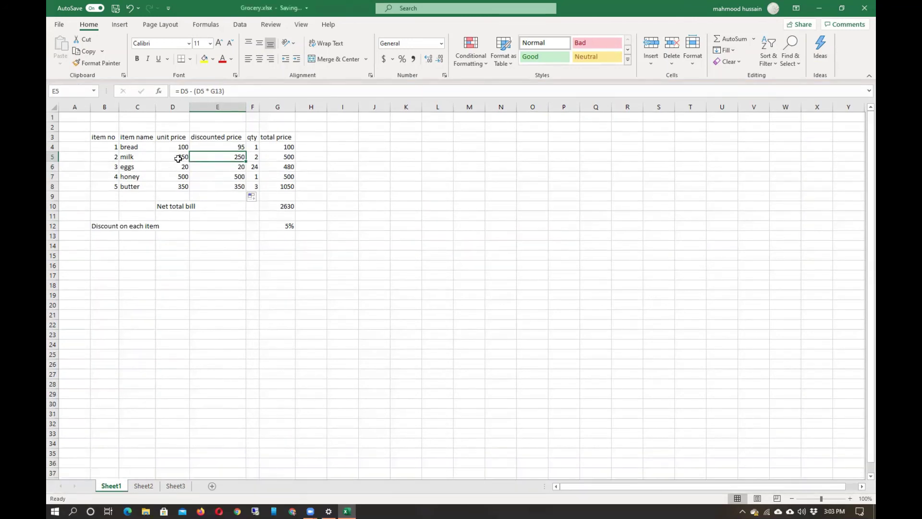
{"action": "double_click", "coordinate": [200, 171]}
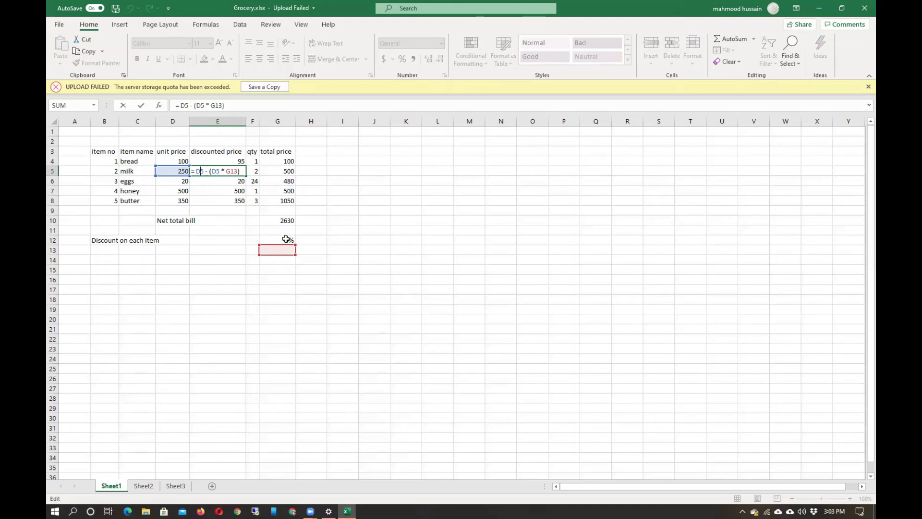
{"action": "left_click", "coordinate": [234, 181]}
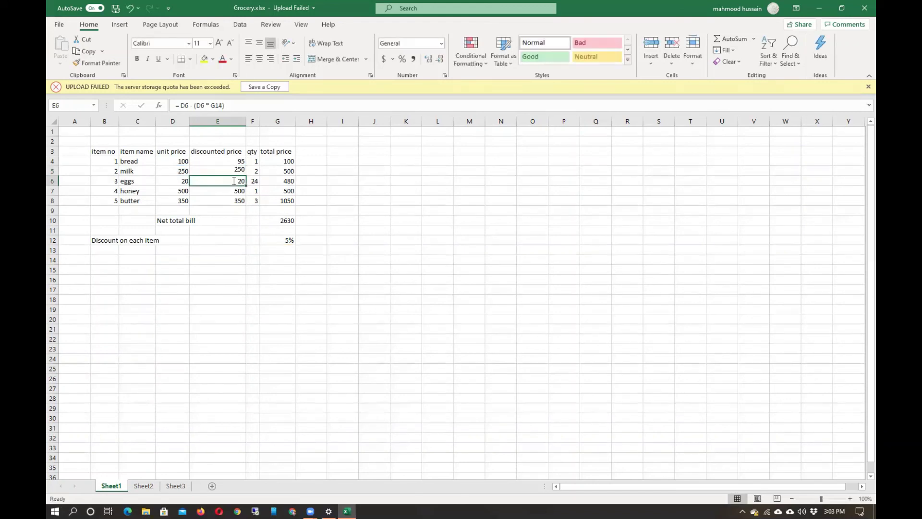
{"action": "double_click", "coordinate": [234, 181]}
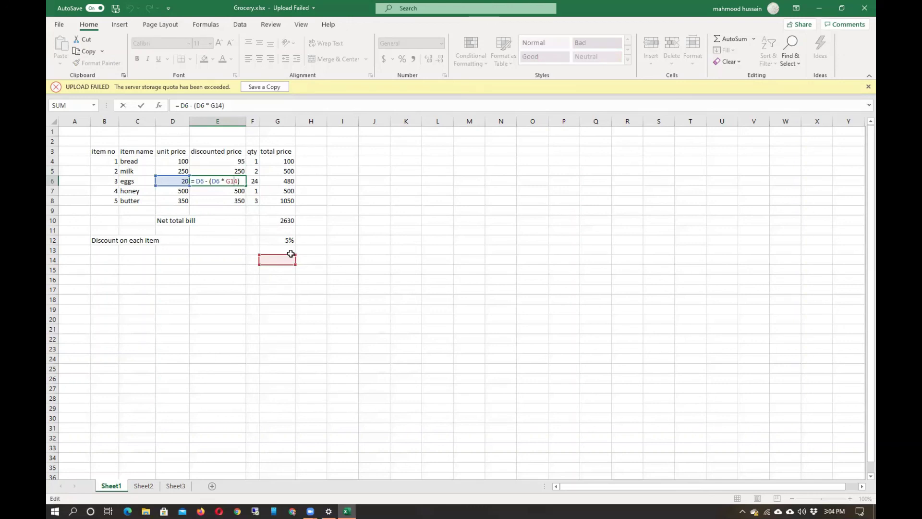
{"action": "left_click", "coordinate": [290, 239]}
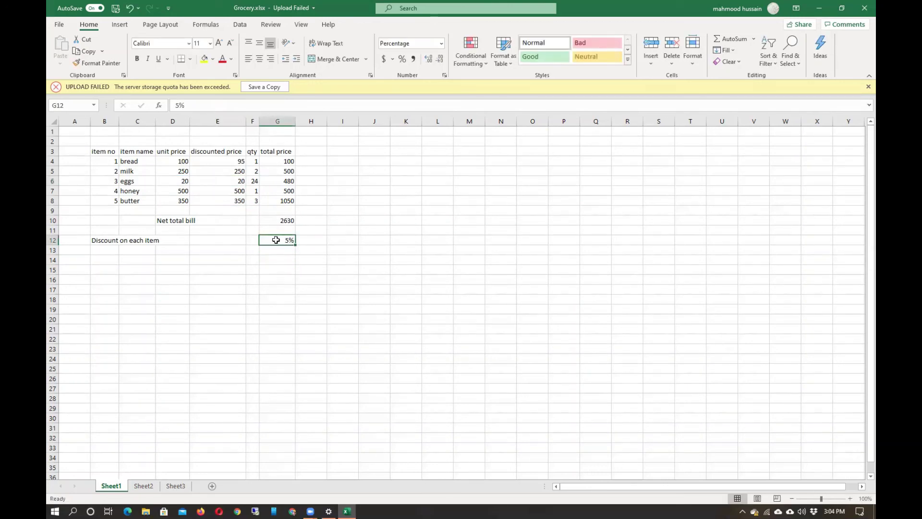
{"action": "left_click", "coordinate": [271, 250]}
{"action": "left_click", "coordinate": [268, 260]}
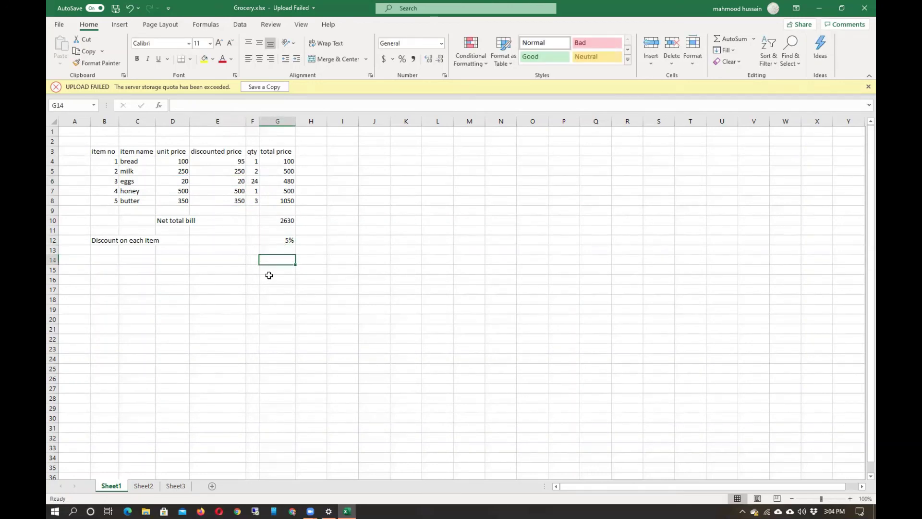
{"action": "left_click", "coordinate": [270, 270]}
{"action": "left_click", "coordinate": [273, 250]}
{"action": "left_click", "coordinate": [273, 261]}
{"action": "left_click", "coordinate": [271, 271]}
{"action": "left_click", "coordinate": [286, 241]}
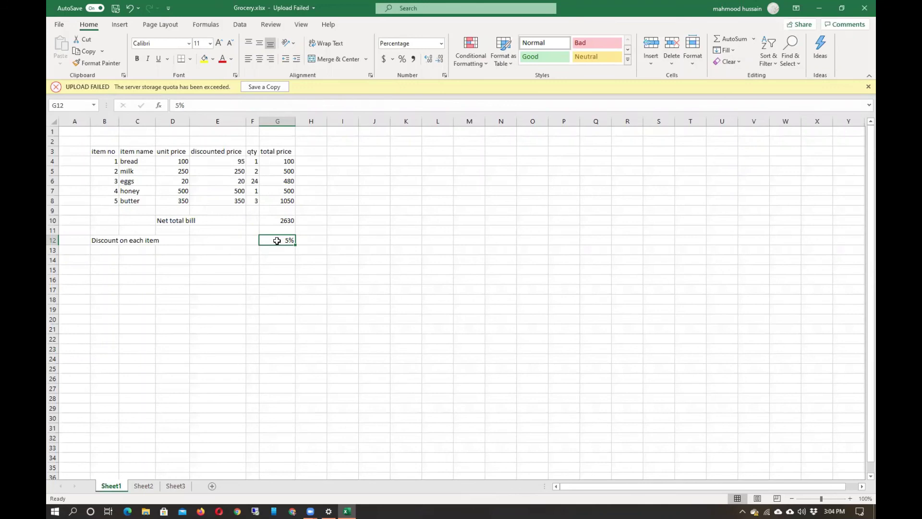
{"action": "left_click", "coordinate": [225, 162]}
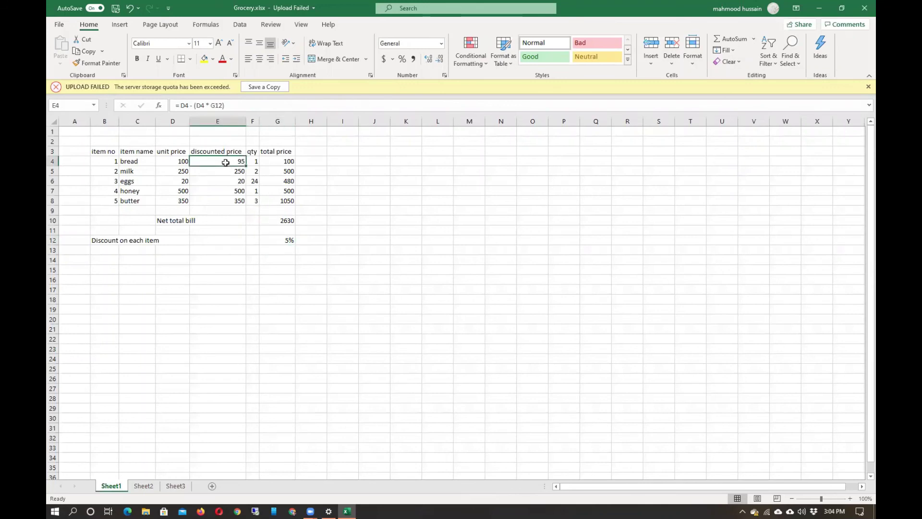
Lock the row of E4's discount reference so it reads G$12.
{"action": "double_click", "coordinate": [226, 162]}
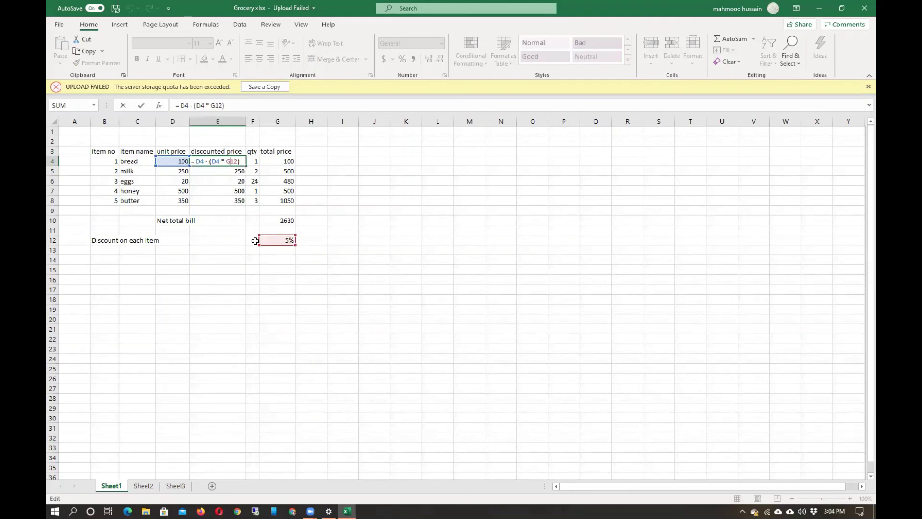
{"action": "type", "text": "$"}
{"action": "key", "text": "Return"}
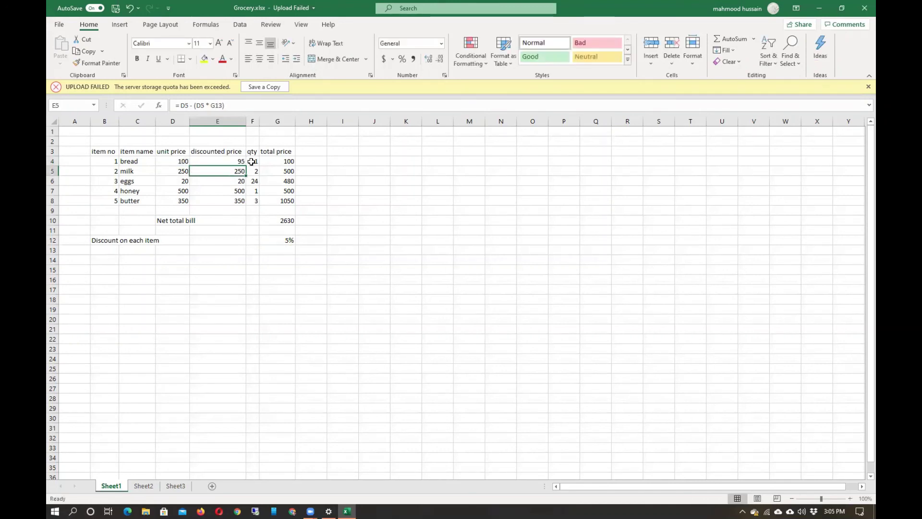
{"action": "left_click", "coordinate": [241, 161]}
{"action": "double_click", "coordinate": [237, 160]}
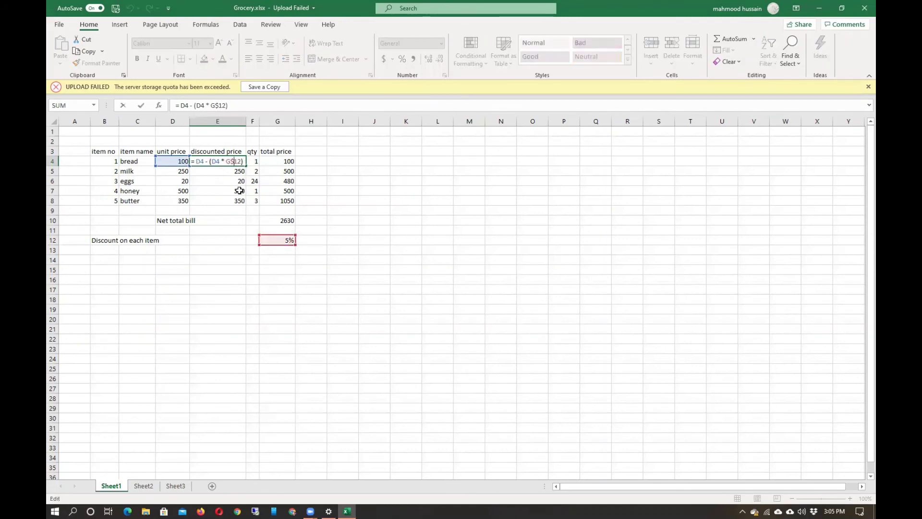
{"action": "key", "text": "Return"}
Copy E4's G$12 formula down to E8, giving 237.5, 19, 475 and 332.5.
{"action": "left_click", "coordinate": [231, 160]}
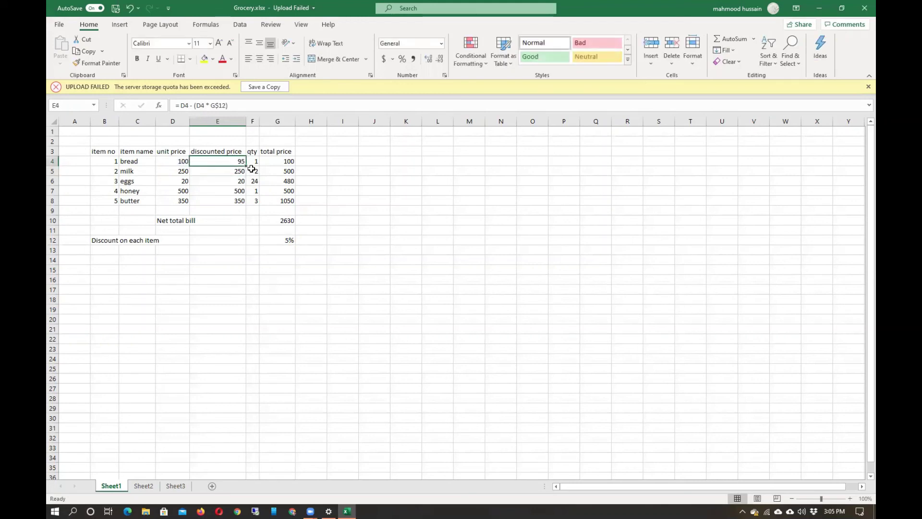
{"action": "left_click_drag", "start_coordinate": [246, 166], "coordinate": [247, 201]}
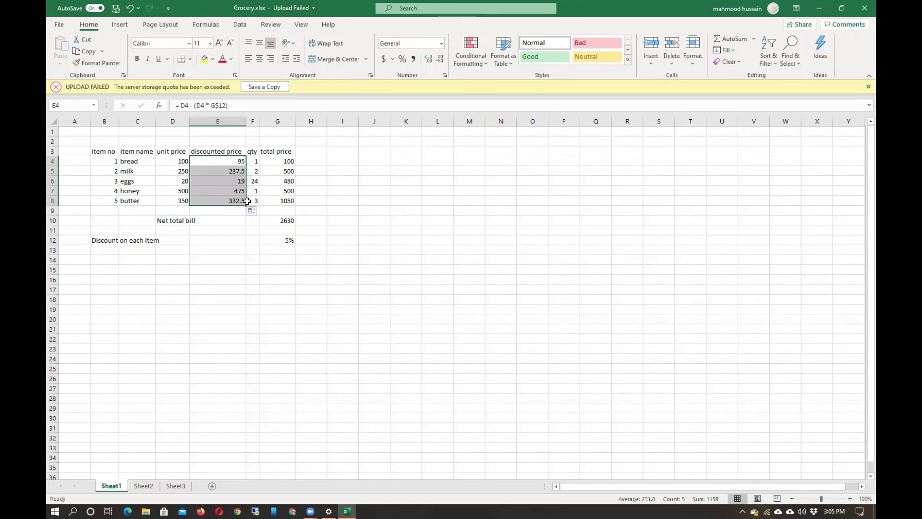
{"action": "left_click", "coordinate": [205, 185]}
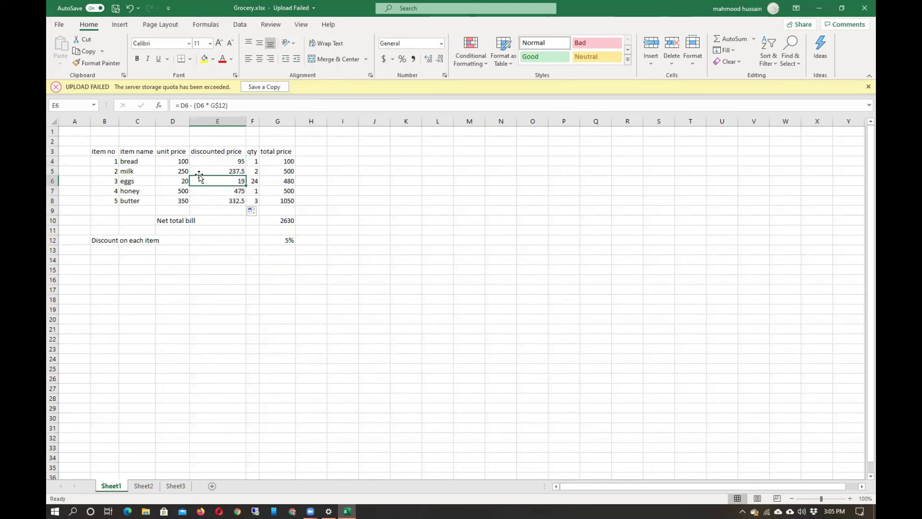
{"action": "left_click", "coordinate": [169, 171]}
{"action": "left_click", "coordinate": [213, 171]}
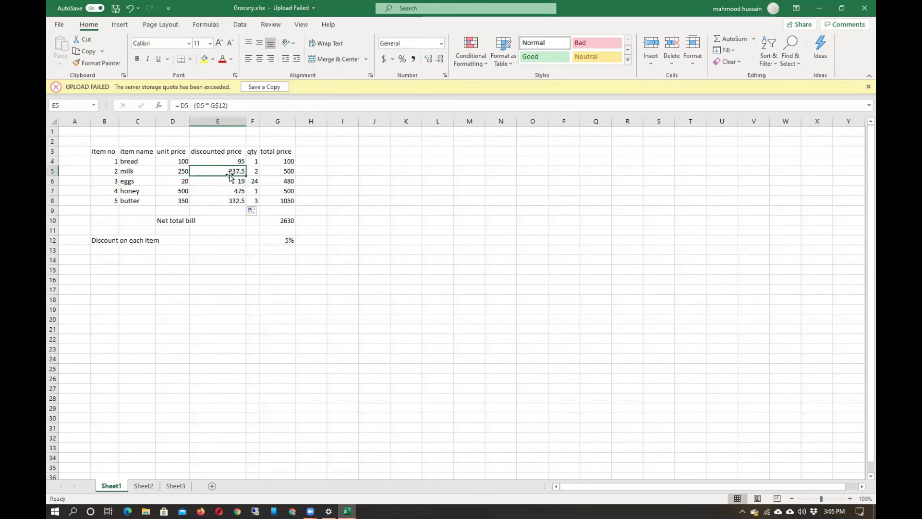
{"action": "left_click", "coordinate": [170, 183]}
{"action": "left_click", "coordinate": [239, 182]}
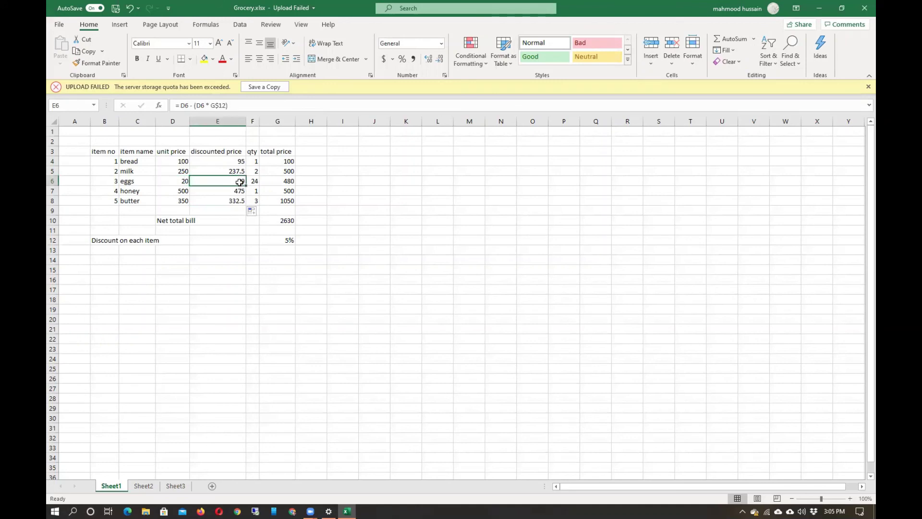
{"action": "left_click", "coordinate": [222, 197]}
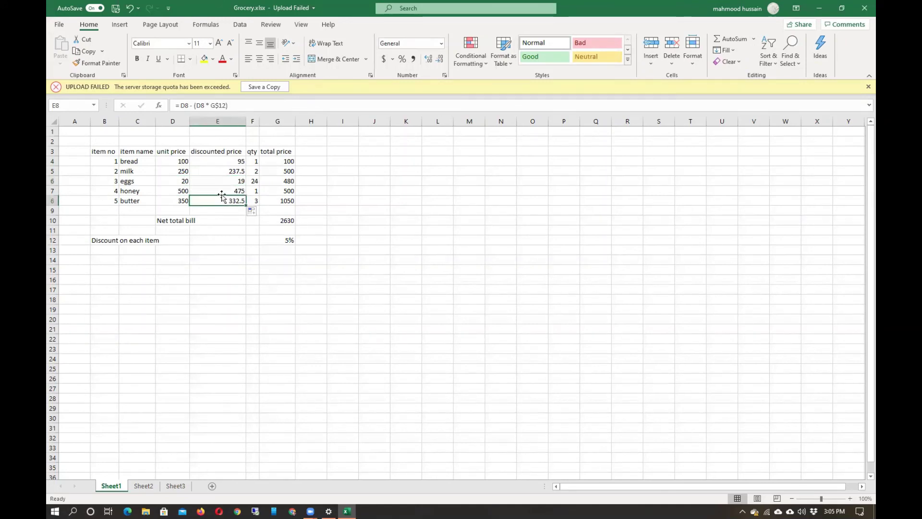
Review the milk, honey and butter formulas to confirm each references G$12.
{"action": "double_click", "coordinate": [233, 171]}
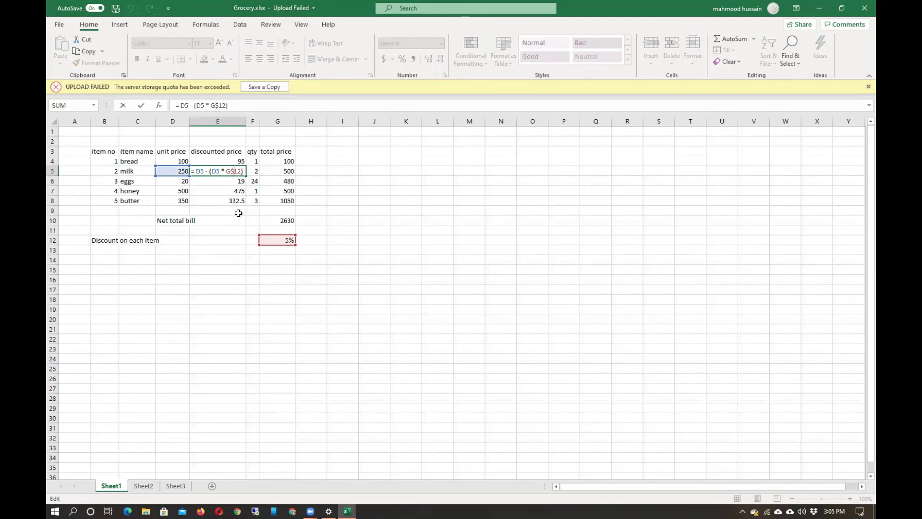
{"action": "key", "text": "Return"}
{"action": "left_click", "coordinate": [220, 192]}
{"action": "double_click", "coordinate": [221, 192]}
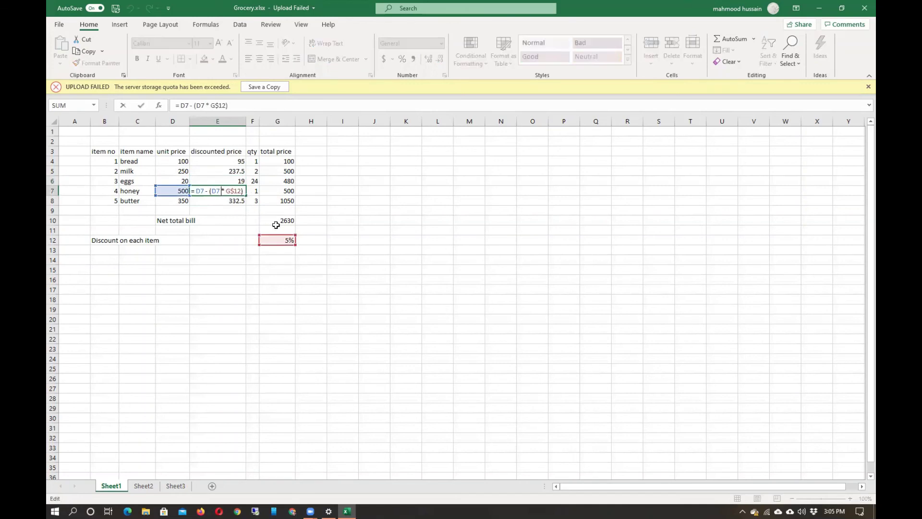
{"action": "key", "text": "Return"}
{"action": "double_click", "coordinate": [226, 201]}
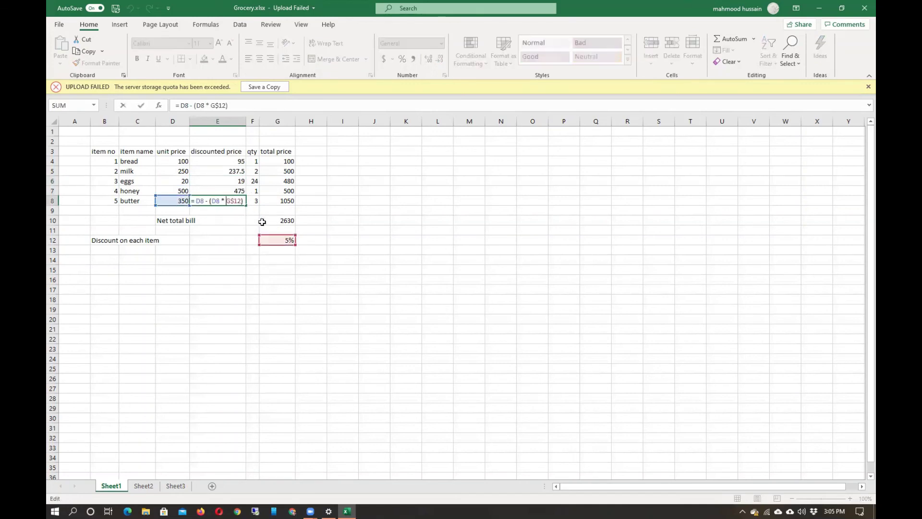
{"action": "key", "text": "Return"}
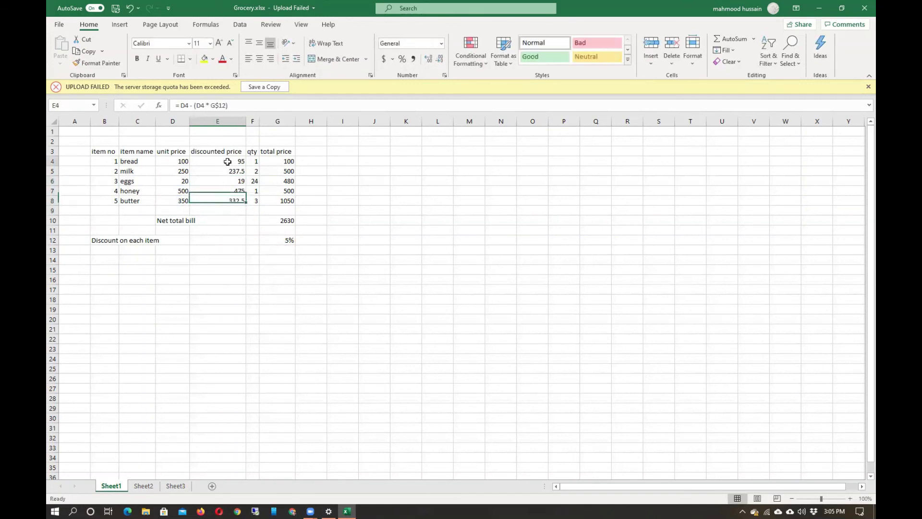
{"action": "left_click", "coordinate": [227, 162]}
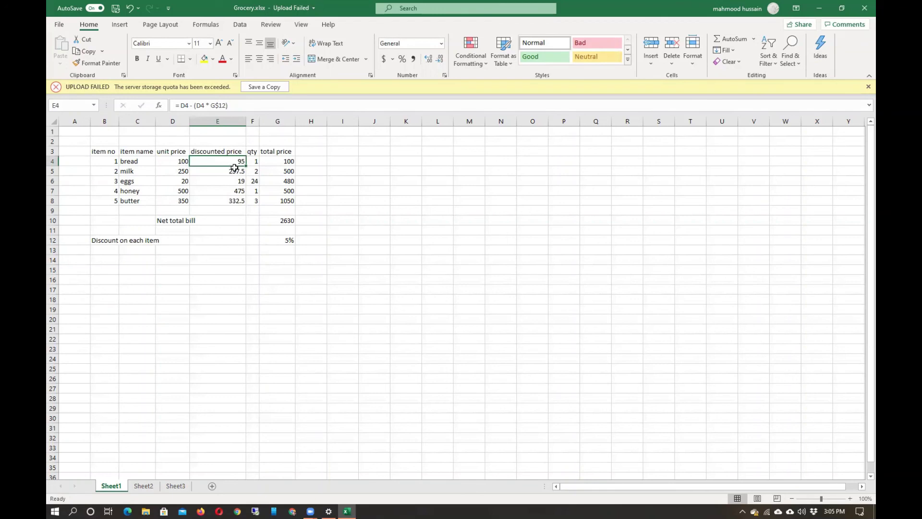
Inspect the butter row's prices and the net total bill cell.
{"action": "left_click", "coordinate": [234, 170]}
{"action": "left_click", "coordinate": [236, 162]}
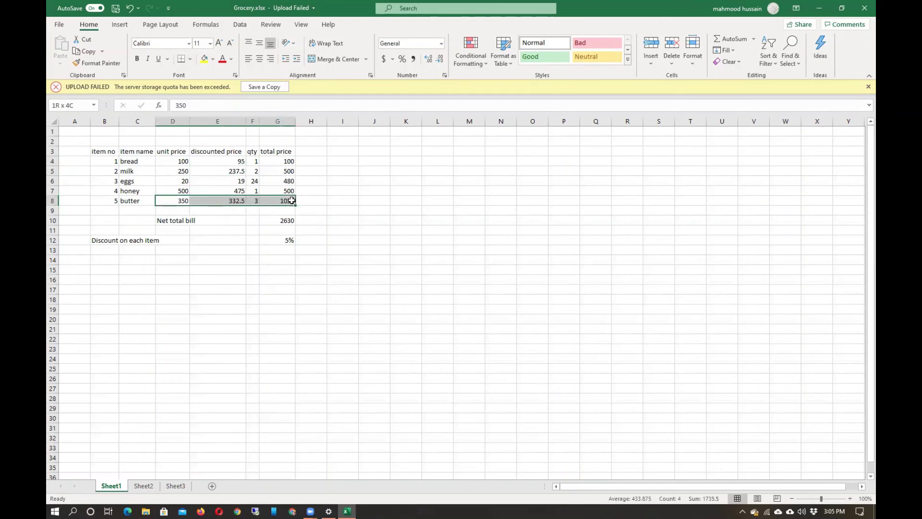
{"action": "left_click_drag", "start_coordinate": [181, 201], "coordinate": [288, 201]}
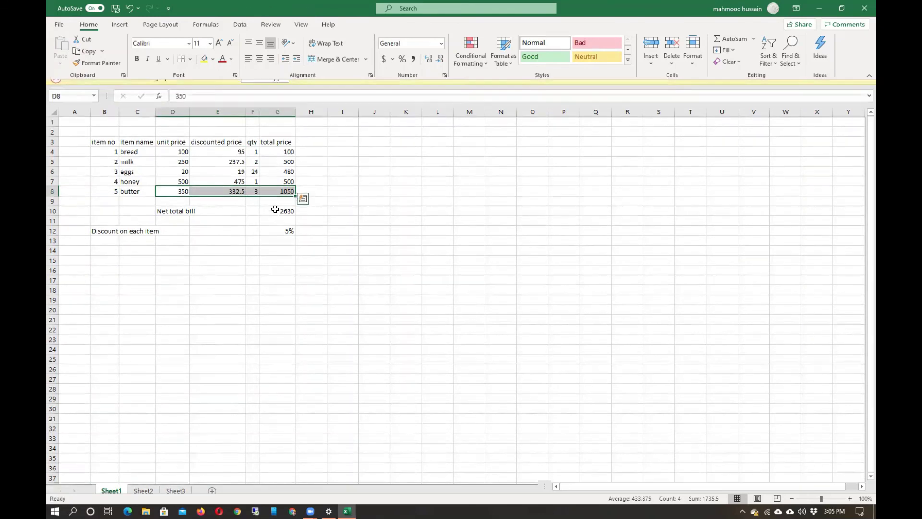
{"action": "left_click", "coordinate": [276, 220]}
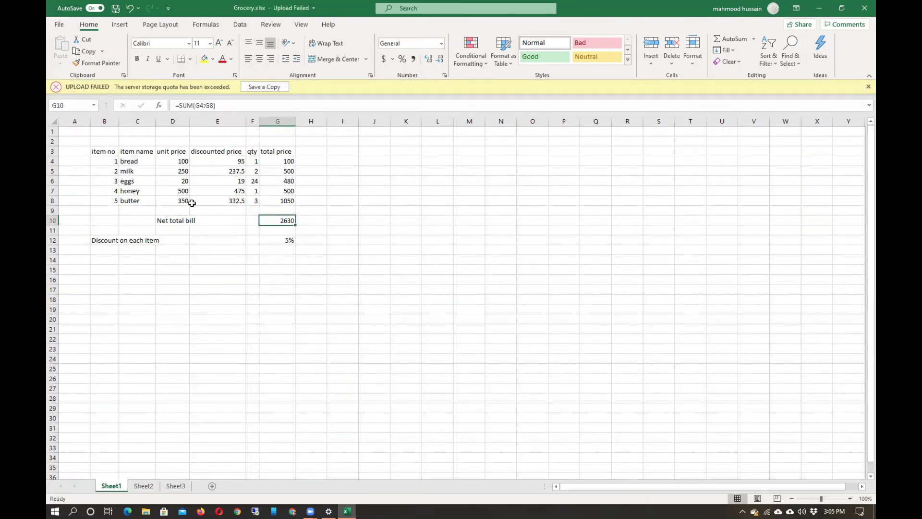
{"action": "left_click_drag", "start_coordinate": [188, 203], "coordinate": [185, 204]}
{"action": "left_click", "coordinate": [272, 218]}
{"action": "left_click", "coordinate": [236, 200]}
{"action": "left_click", "coordinate": [269, 219]}
{"action": "left_click_drag", "start_coordinate": [255, 199], "coordinate": [272, 224]}
{"action": "left_click", "coordinate": [271, 222]}
{"action": "left_click", "coordinate": [273, 202]}
{"action": "left_click", "coordinate": [274, 220]}
{"action": "key", "text": "Up"}
{"action": "key", "text": "Up"}
{"action": "key", "text": "Left"}
{"action": "key", "text": "Left"}
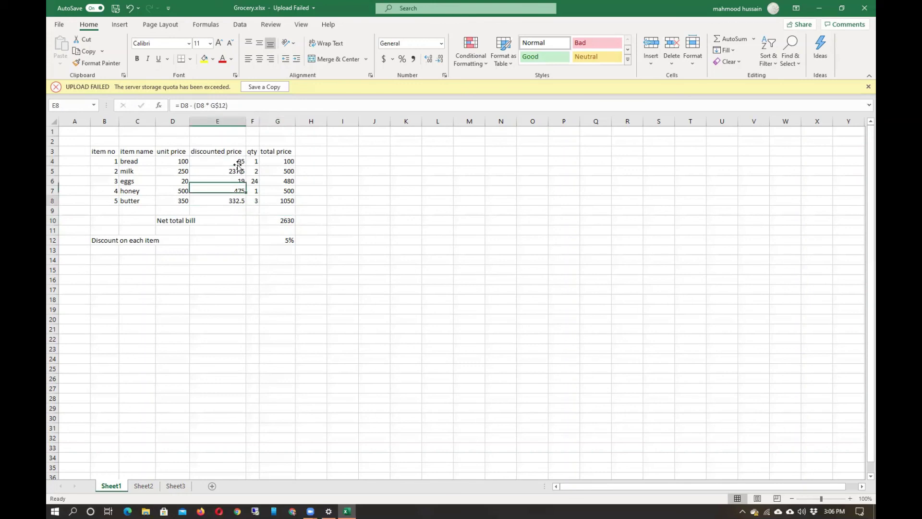
Make E4 use the absolute reference $G$12 and fill it down to E8.
{"action": "double_click", "coordinate": [239, 159]}
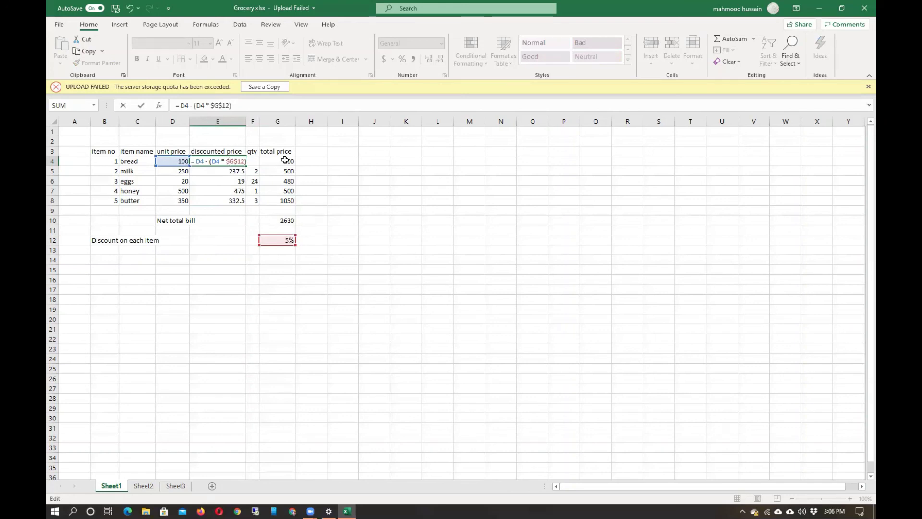
{"action": "key", "text": "Return"}
{"action": "left_click", "coordinate": [231, 154]}
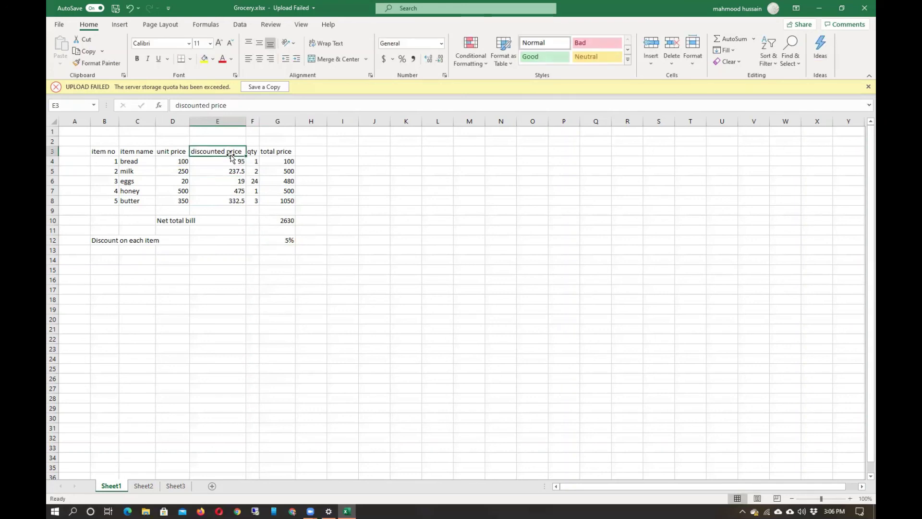
{"action": "left_click", "coordinate": [235, 161]}
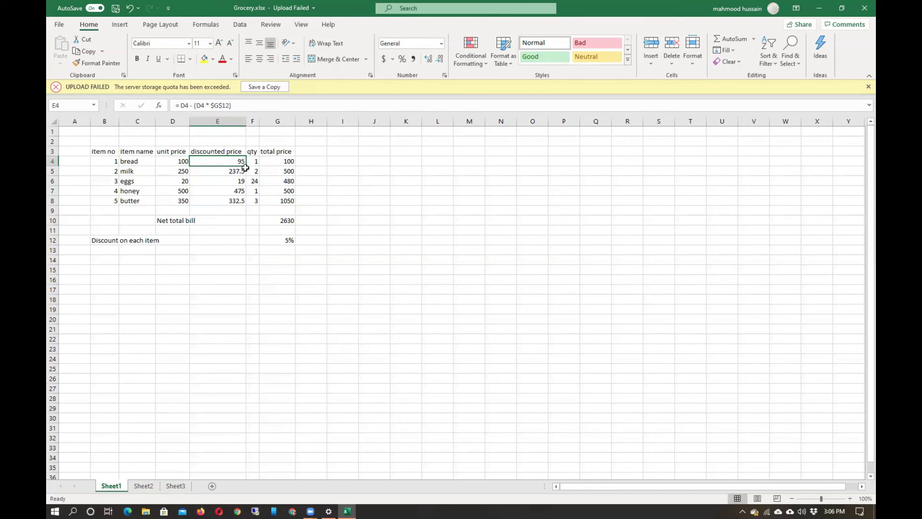
{"action": "mouse_move", "coordinate": [246, 167]}
{"action": "left_mouse_down"}
{"action": "mouse_move", "coordinate": [246, 204]}
{"action": "mouse_move", "coordinate": [240, 187]}
{"action": "left_mouse_up"}
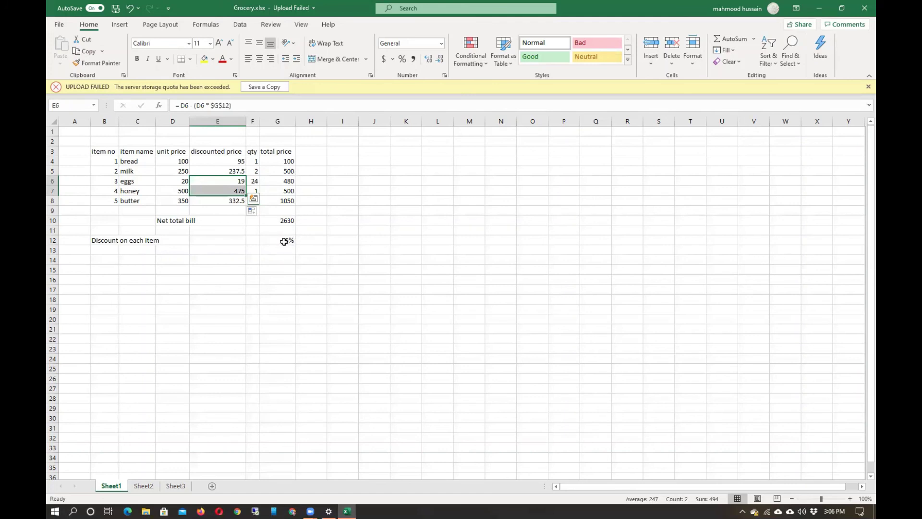
Review the 5% discount in G12 and bread's updated formula.
{"action": "left_click", "coordinate": [287, 240]}
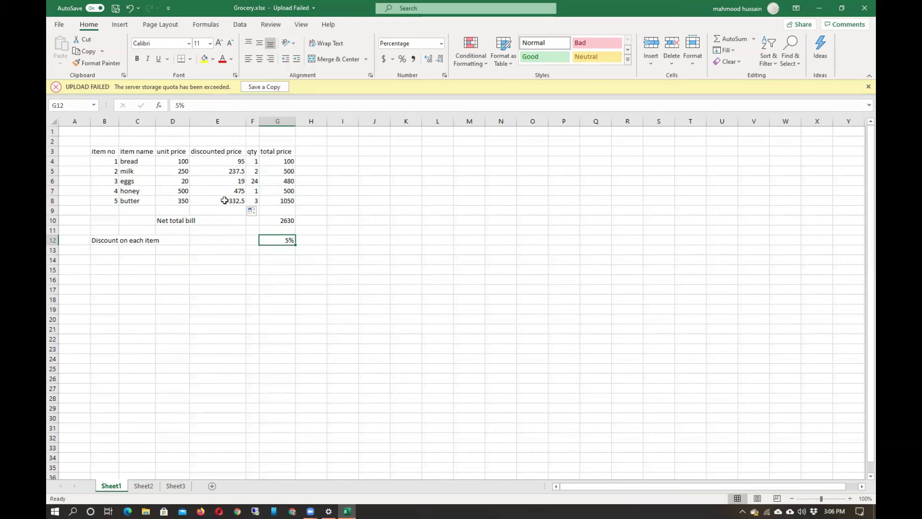
{"action": "left_click", "coordinate": [232, 163]}
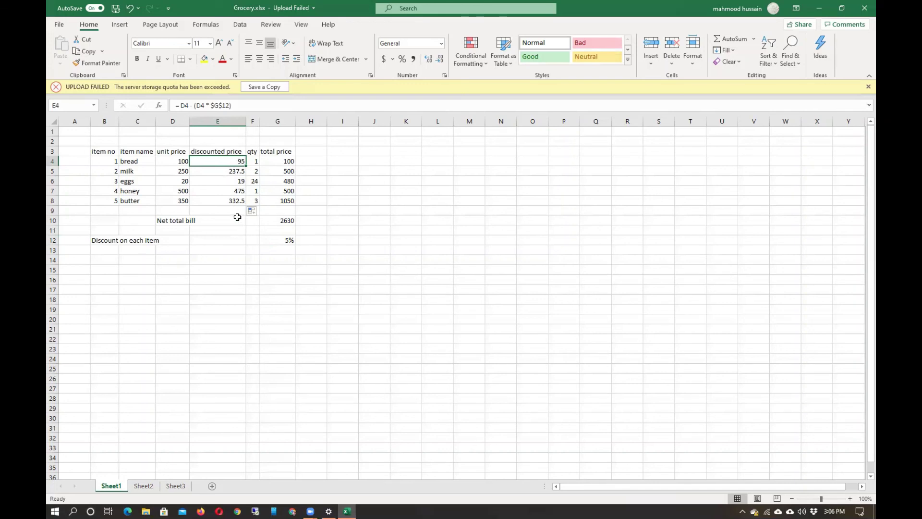
{"action": "left_click", "coordinate": [266, 240]}
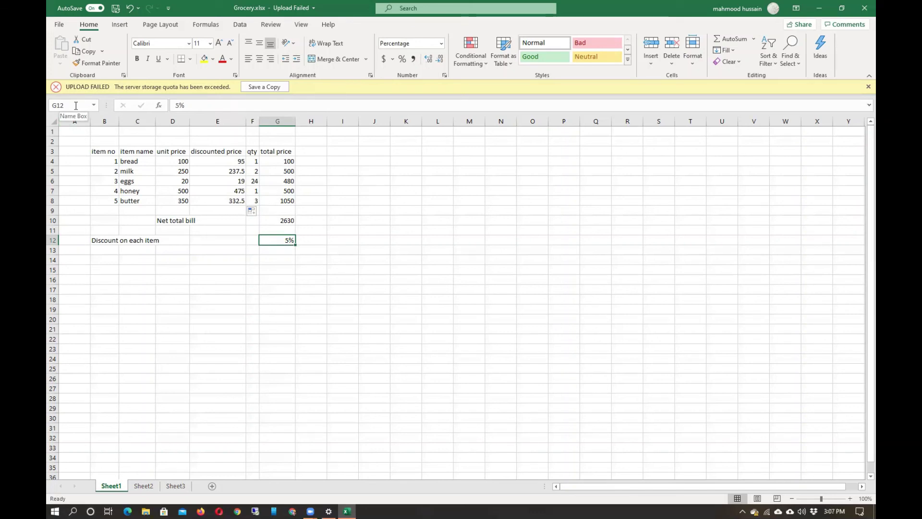
Define the name 'discount' for cell G12 through the Name Box.
{"action": "left_click", "coordinate": [76, 105]}
{"action": "key", "text": "BackSpace"}
{"action": "type", "text": "discount"}
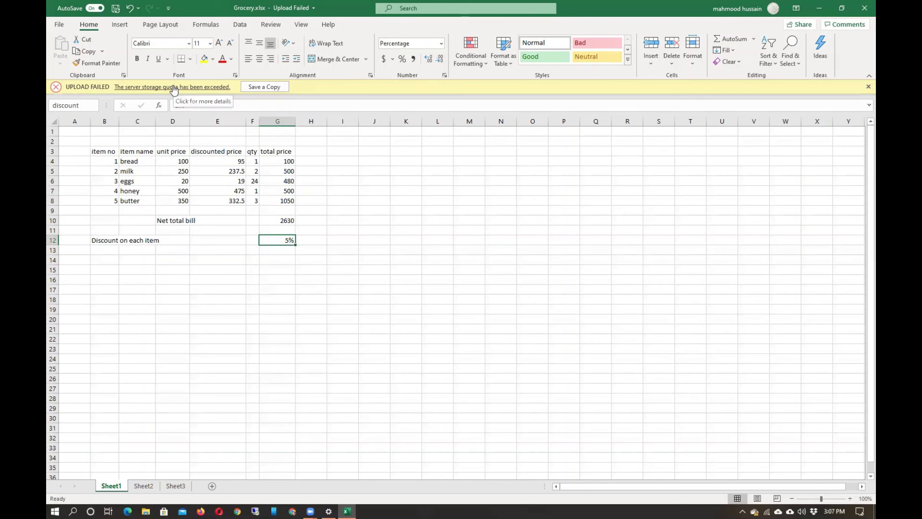
{"action": "key", "text": "Return"}
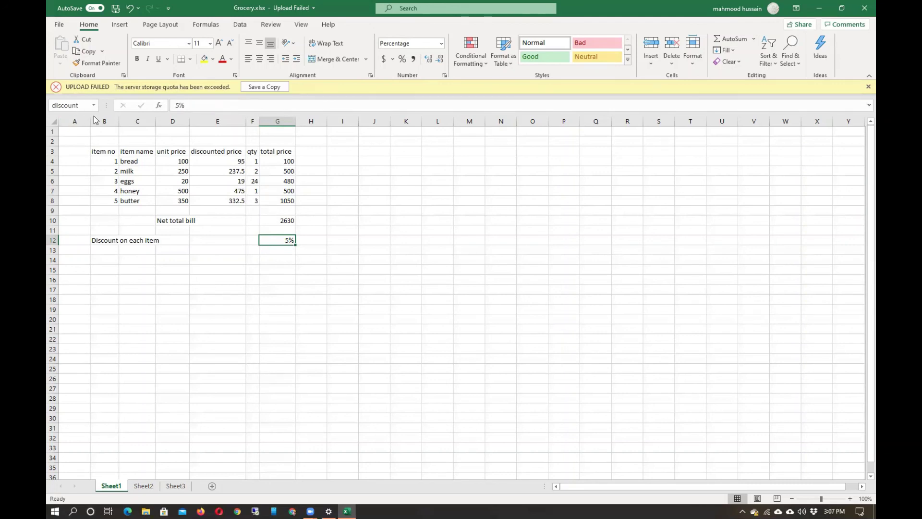
{"action": "left_click", "coordinate": [278, 258]}
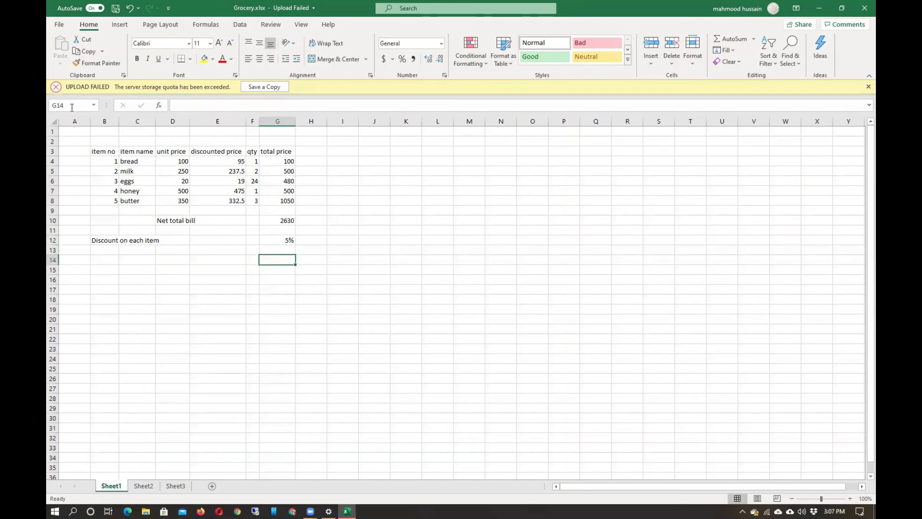
{"action": "left_click", "coordinate": [276, 243]}
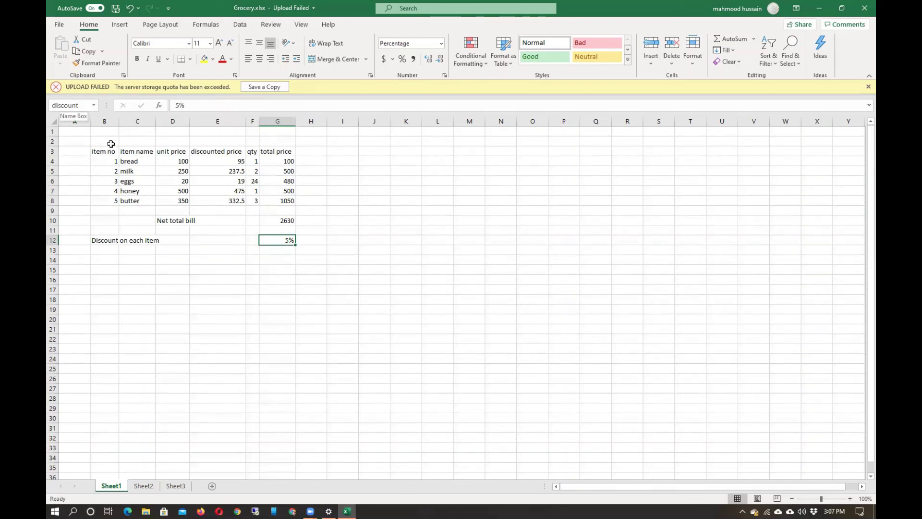
Rewrite E4 as =D4-(D4*discount), replacing $G$12 with the named cell.
{"action": "left_click", "coordinate": [238, 159]}
{"action": "double_click", "coordinate": [237, 160]}
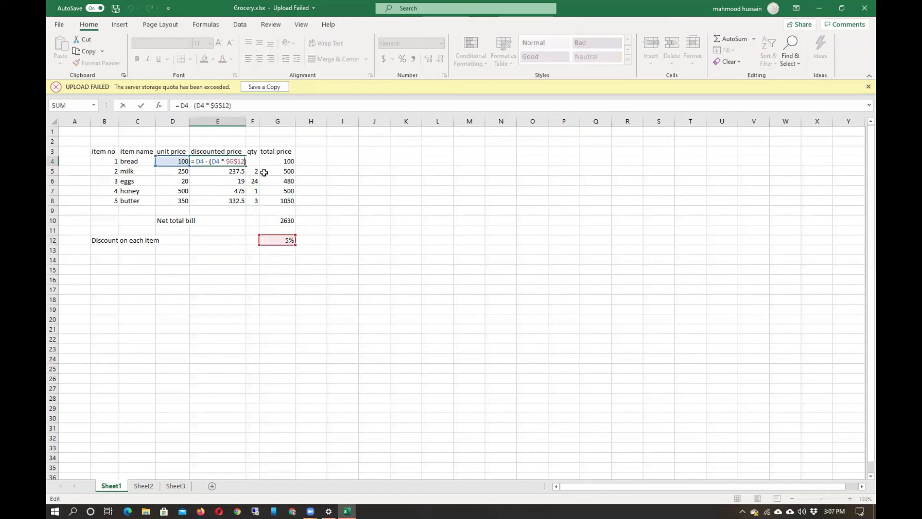
{"action": "key", "text": "BackSpace"}
{"action": "key", "text": "BackSpace"}
{"action": "key", "text": "BackSpace"}
{"action": "key", "text": "BackSpace"}
{"action": "key", "text": "BackSpace"}
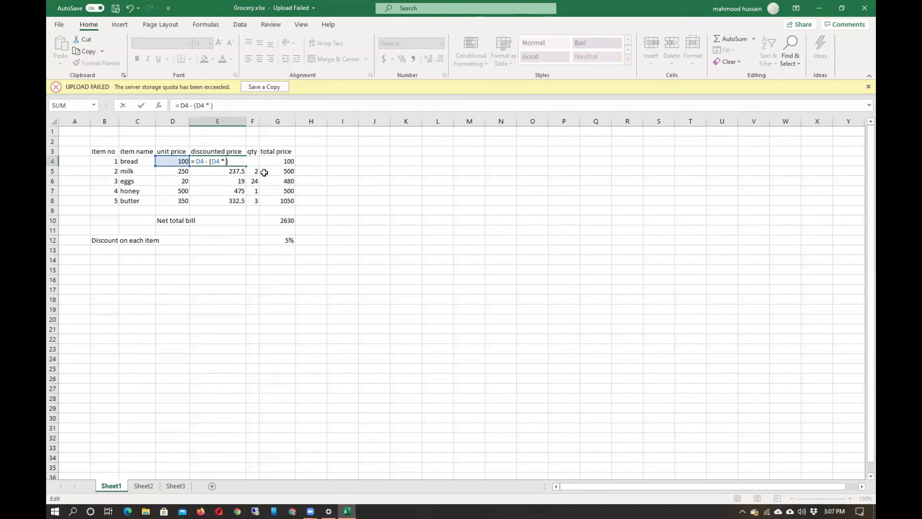
{"action": "type", "text": "d"}
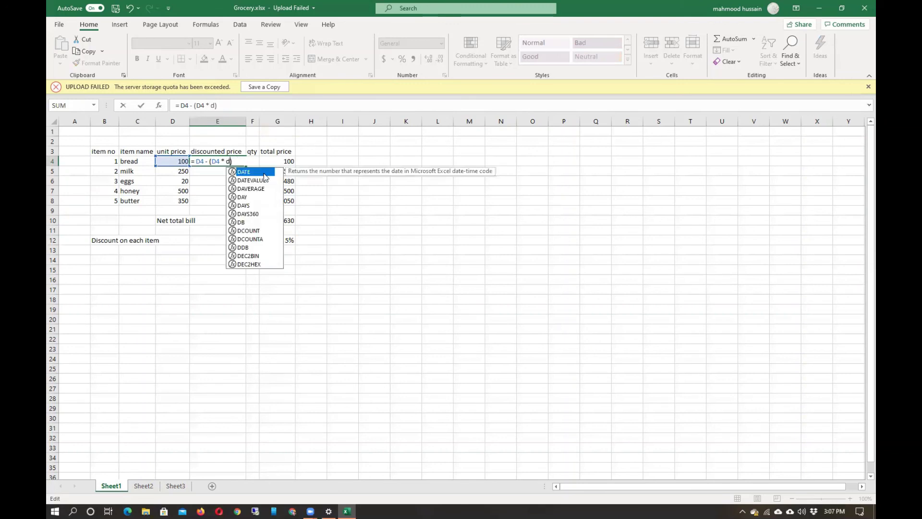
{"action": "type", "text": "is"}
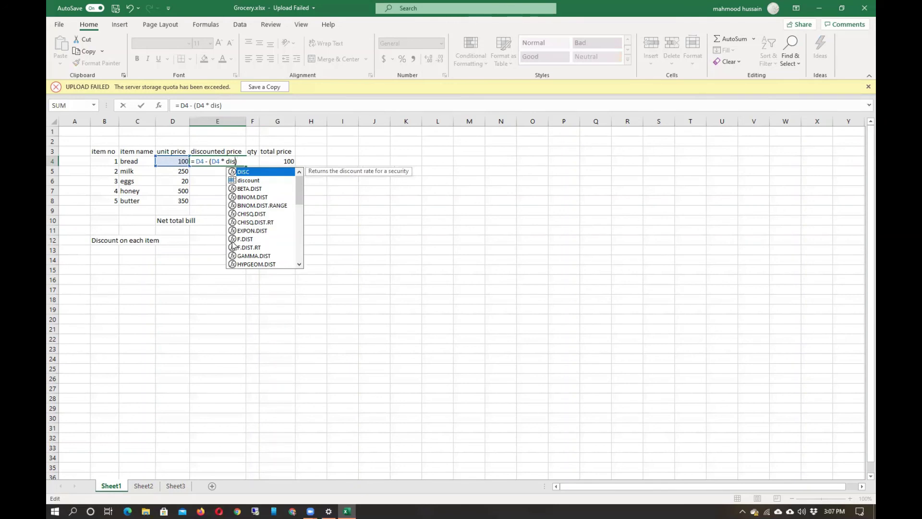
{"action": "double_click", "coordinate": [245, 181]}
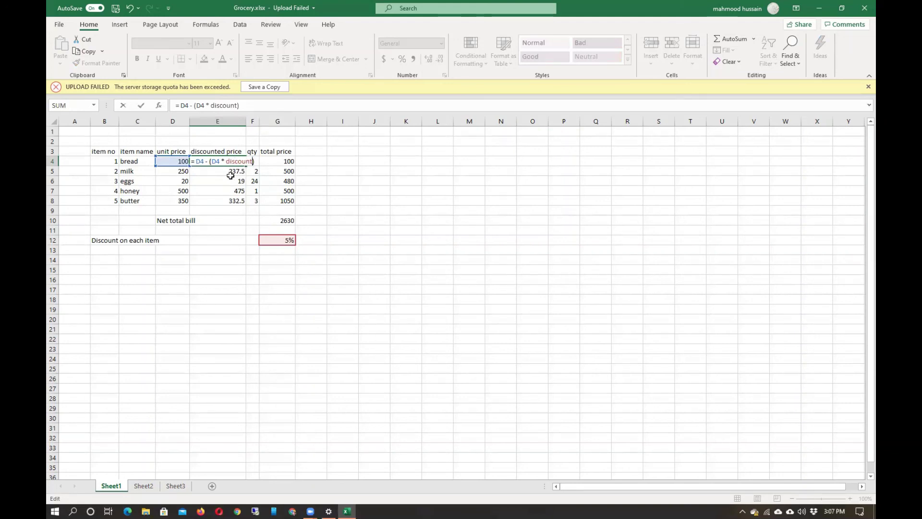
{"action": "key", "text": "Return"}
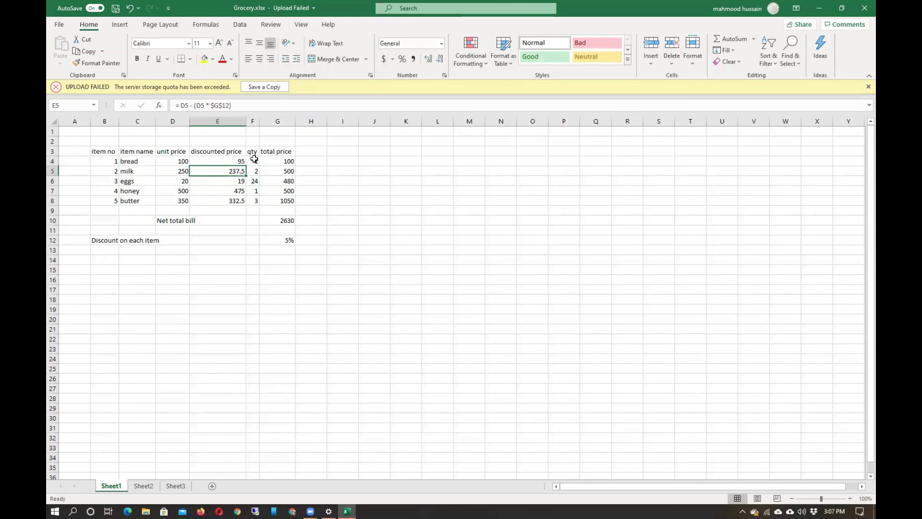
{"action": "left_click", "coordinate": [216, 164]}
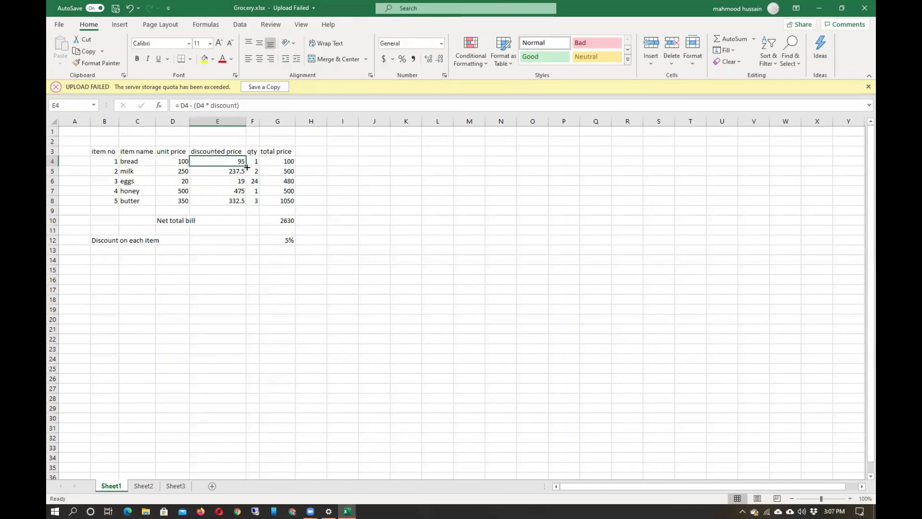
{"action": "left_click_drag", "start_coordinate": [246, 167], "coordinate": [246, 204]}
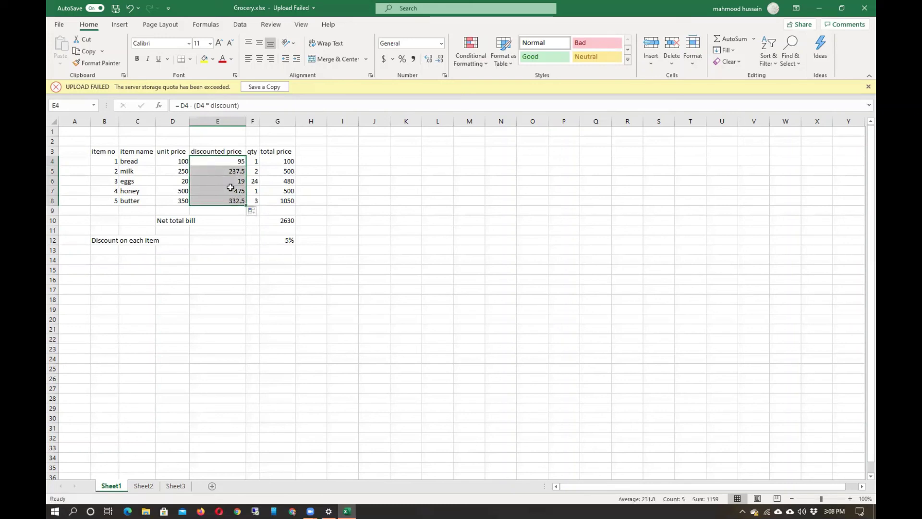
{"action": "left_click", "coordinate": [230, 187]}
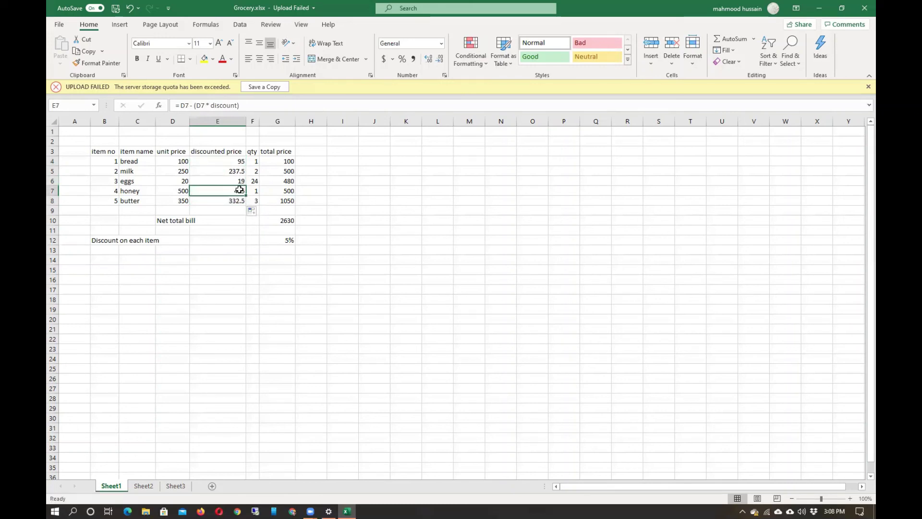
{"action": "double_click", "coordinate": [239, 191]}
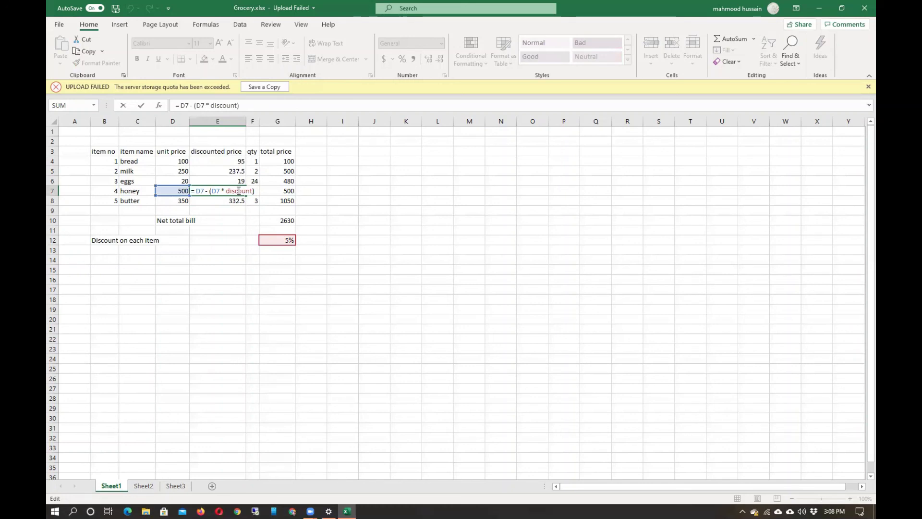
{"action": "key", "text": "Return"}
{"action": "double_click", "coordinate": [227, 171]}
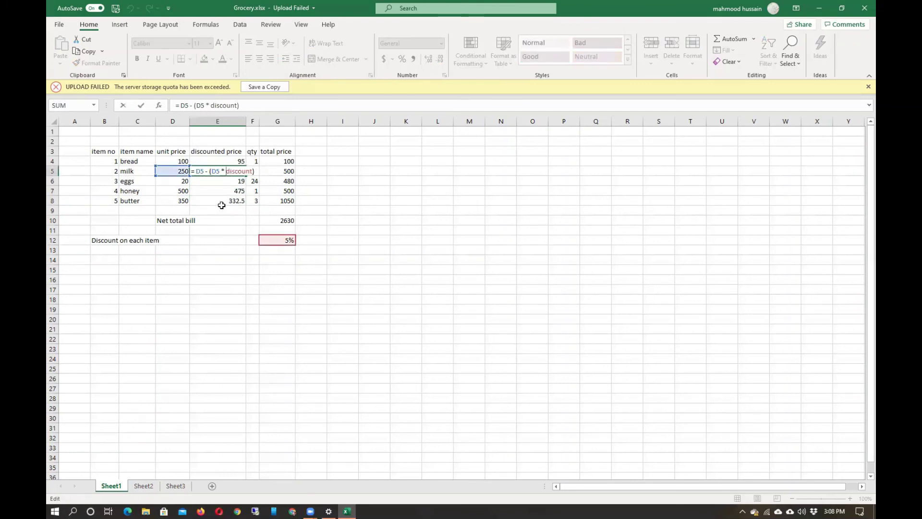
{"action": "key", "text": "Return"}
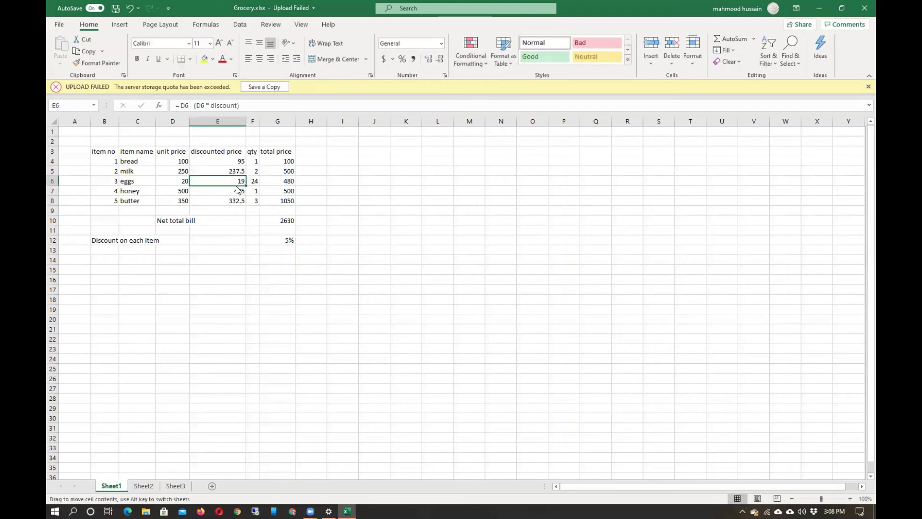
{"action": "left_click", "coordinate": [236, 200]}
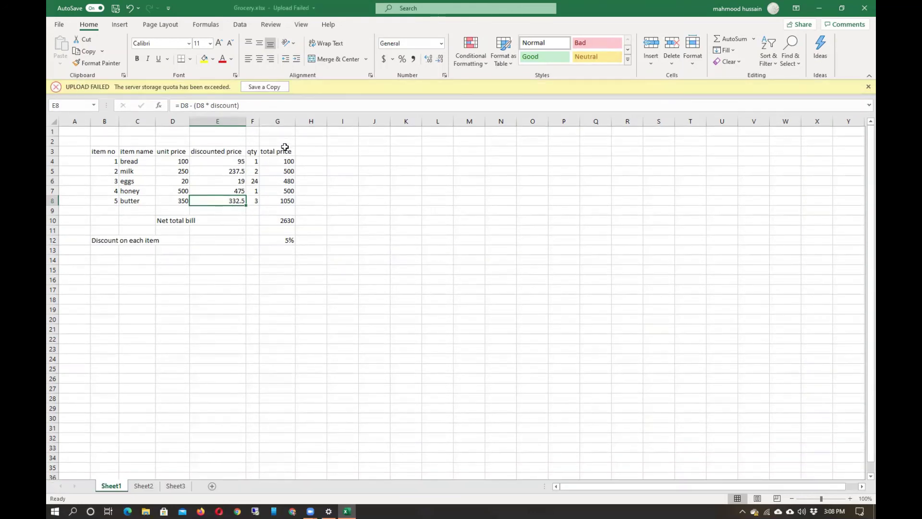
Set G4 to =E4*F4 and fill to G8, giving totals 95, 475, 456, 475, 997.5.
{"action": "left_click", "coordinate": [278, 161]}
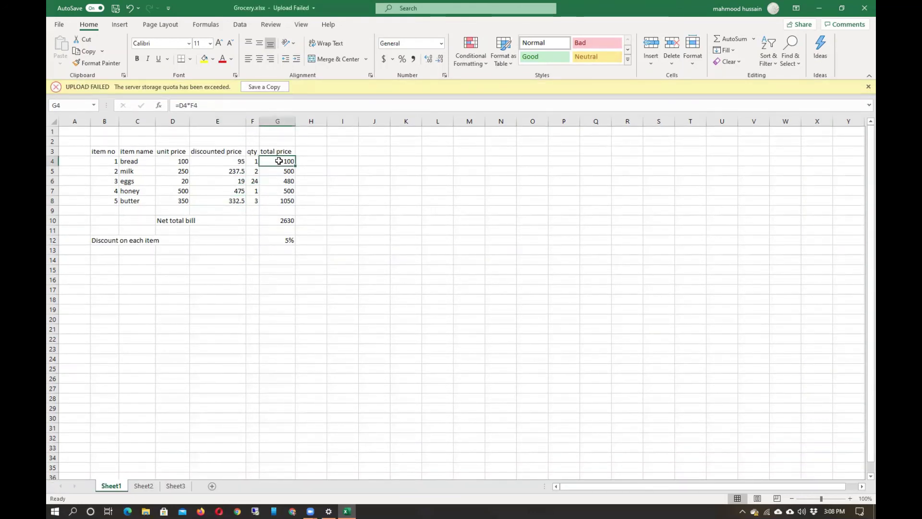
{"action": "type", "text": "=D4*F4"}
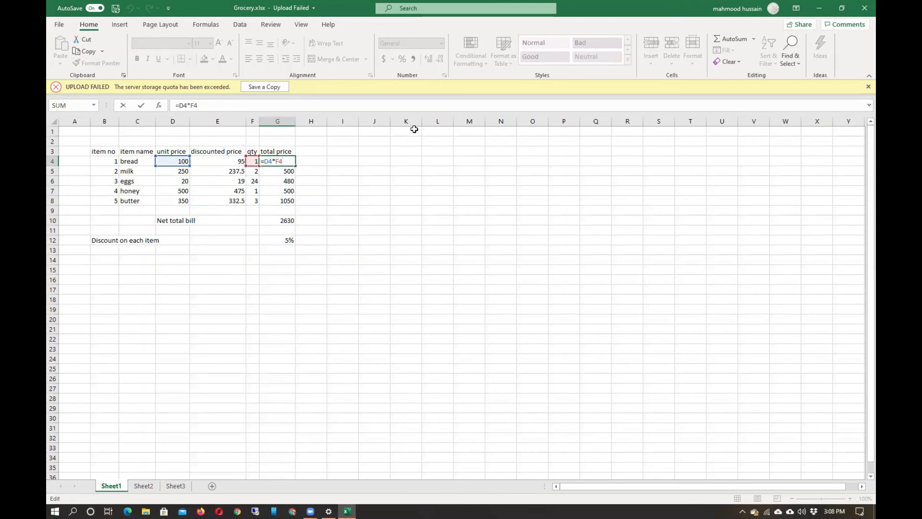
{"action": "key", "text": "BackSpace"}
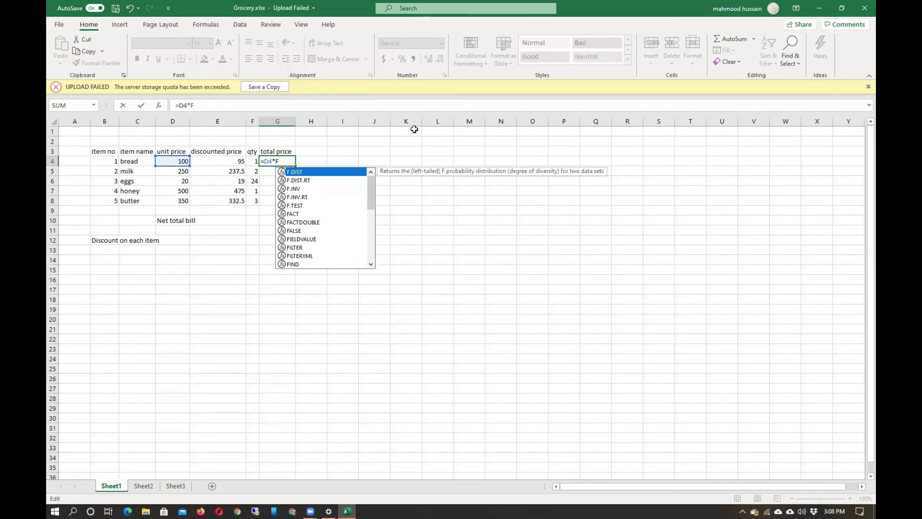
{"action": "key", "text": "Escape"}
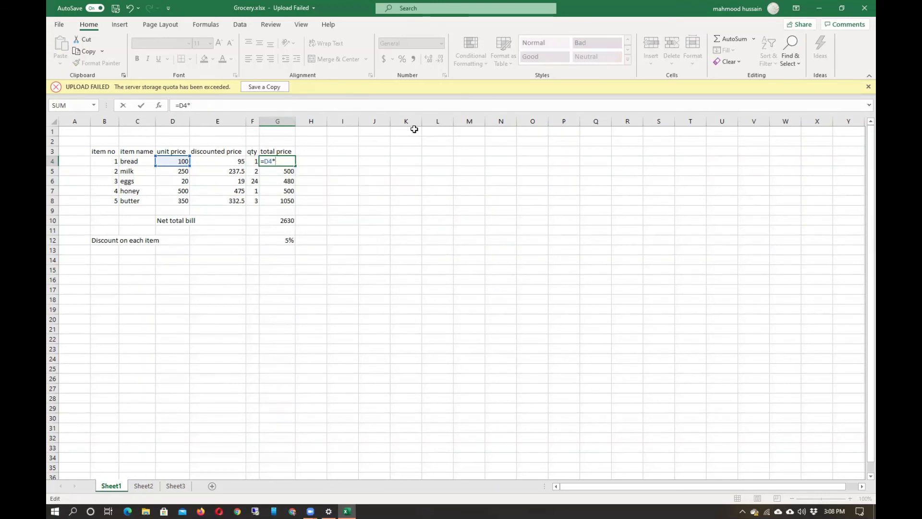
{"action": "type", "text": "E"}
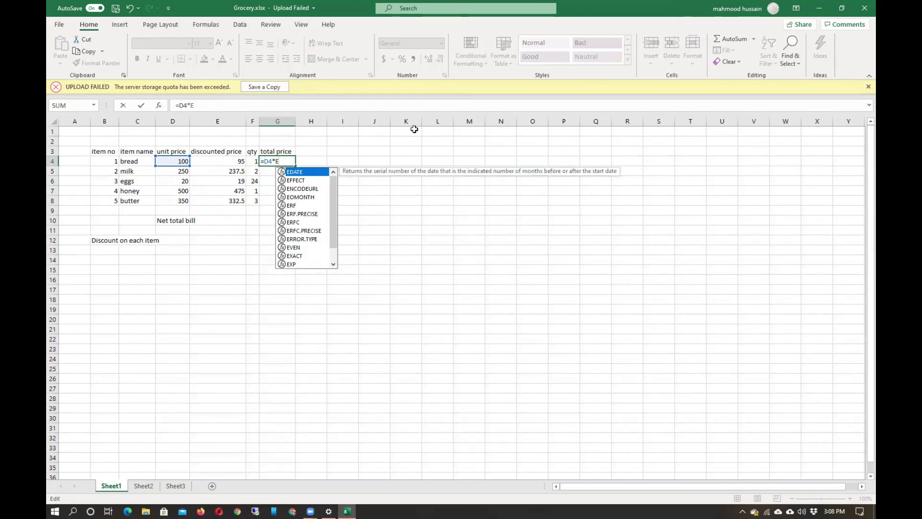
{"action": "type", "text": "4"}
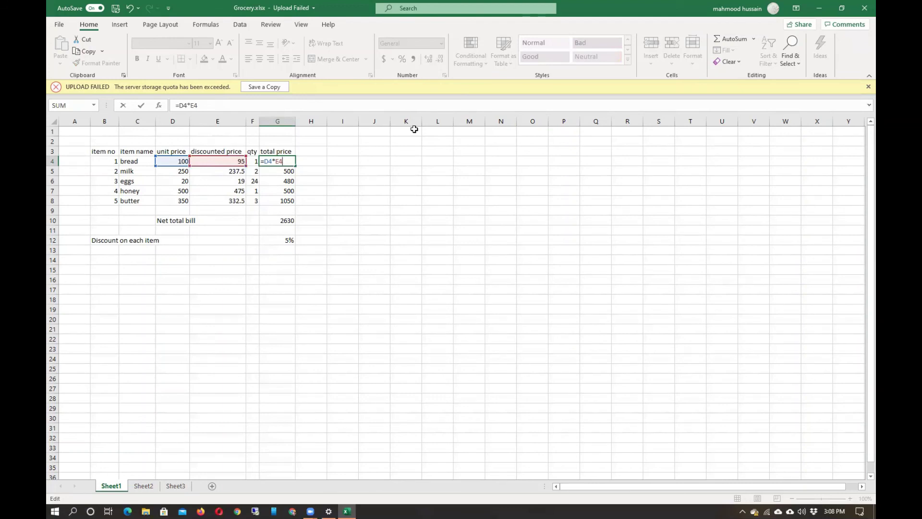
{"action": "key", "text": "BackSpace"}
{"action": "key", "text": "BackSpace"}
{"action": "key", "text": "BackSpace"}
{"action": "key", "text": "BackSpace"}
{"action": "key", "text": "BackSpace"}
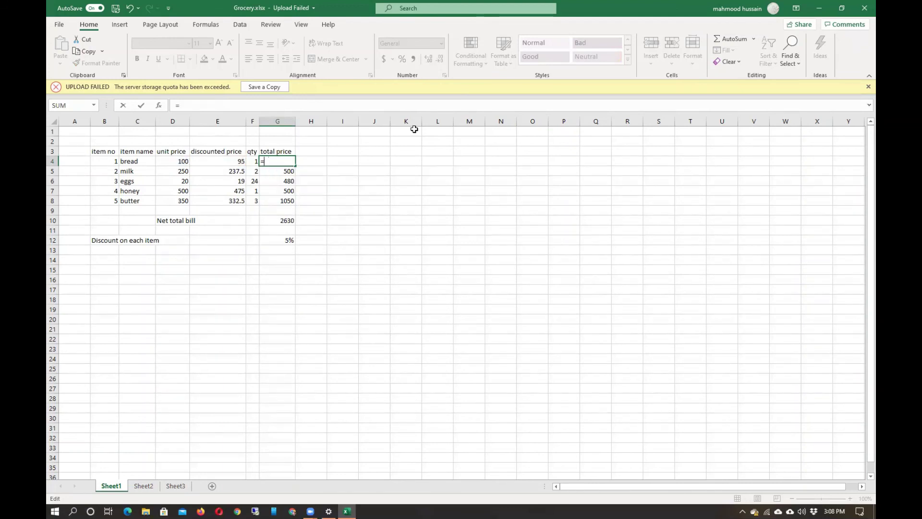
{"action": "left_click", "coordinate": [217, 163]}
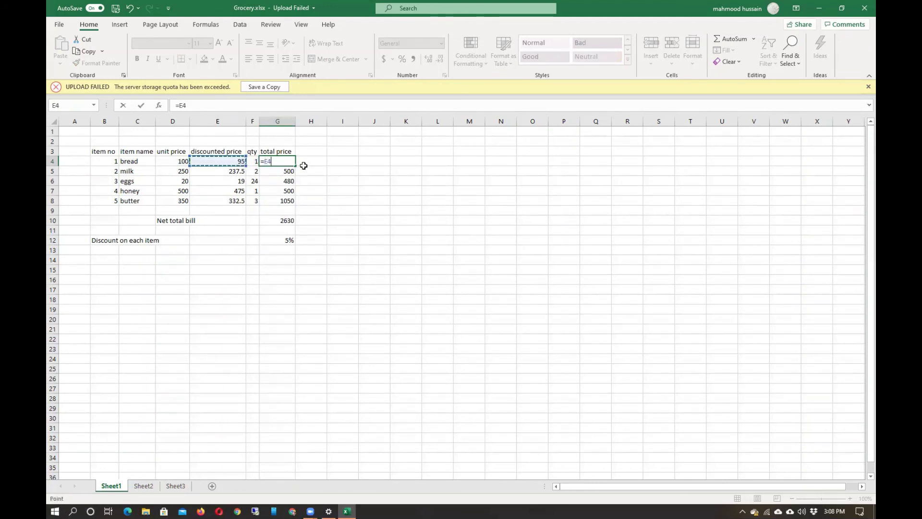
{"action": "type", "text": "*"}
{"action": "left_click", "coordinate": [254, 163]}
{"action": "key", "text": "Return"}
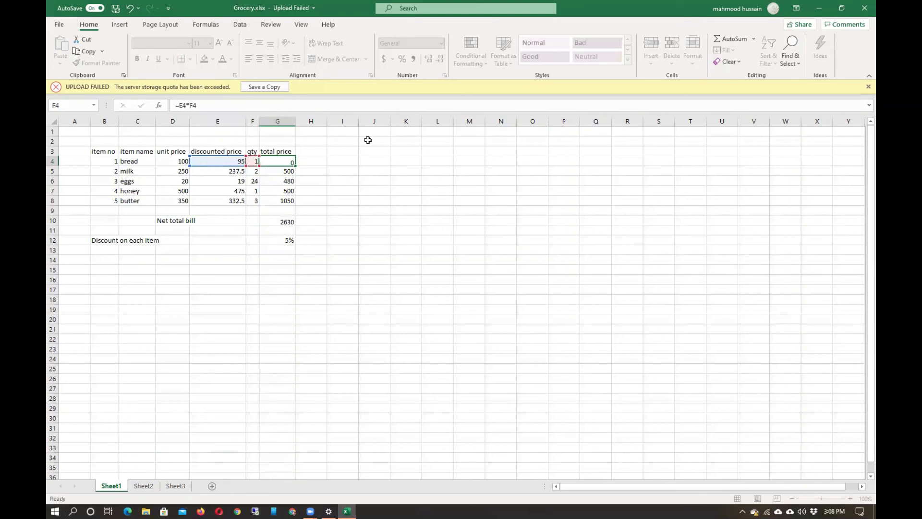
{"action": "left_click", "coordinate": [288, 161]}
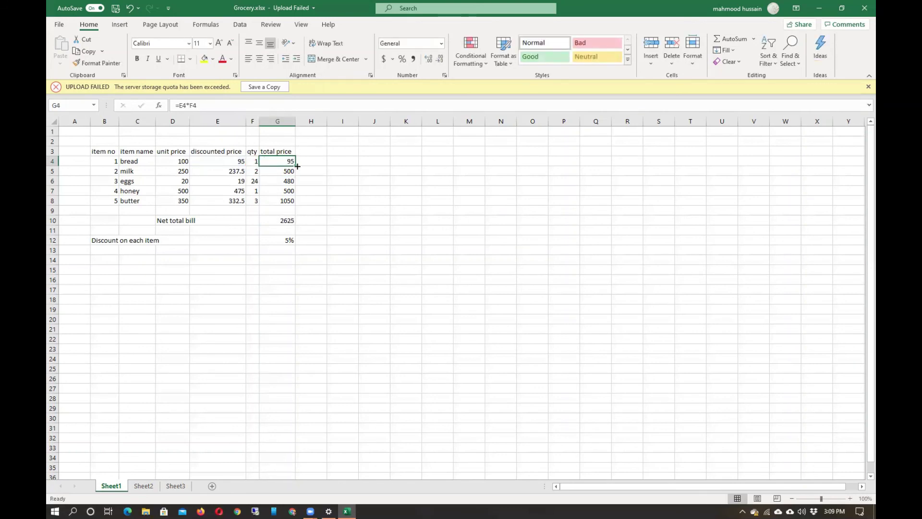
{"action": "left_click_drag", "start_coordinate": [297, 166], "coordinate": [295, 204]}
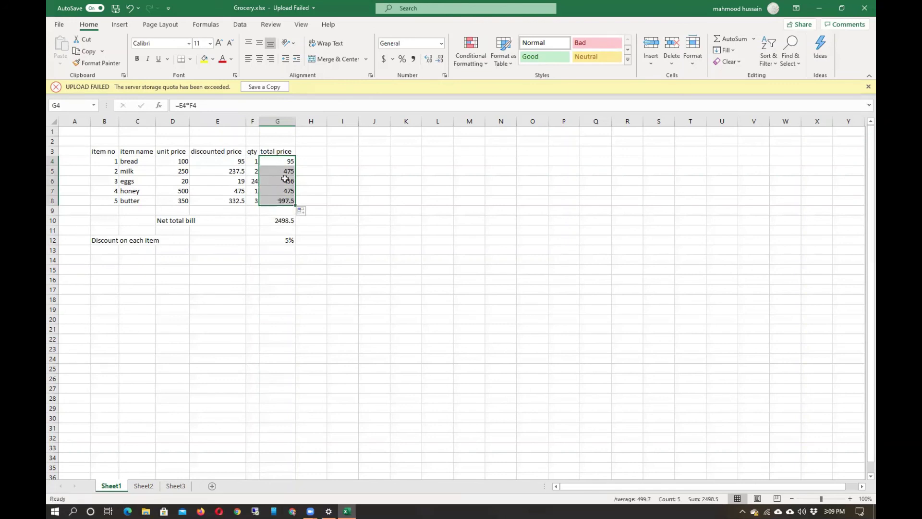
{"action": "left_click", "coordinate": [290, 222]}
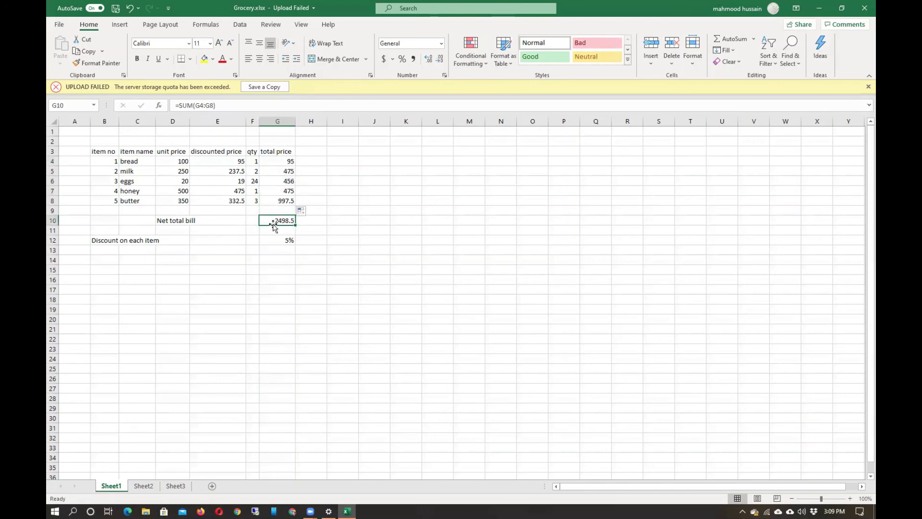
{"action": "double_click", "coordinate": [285, 221]}
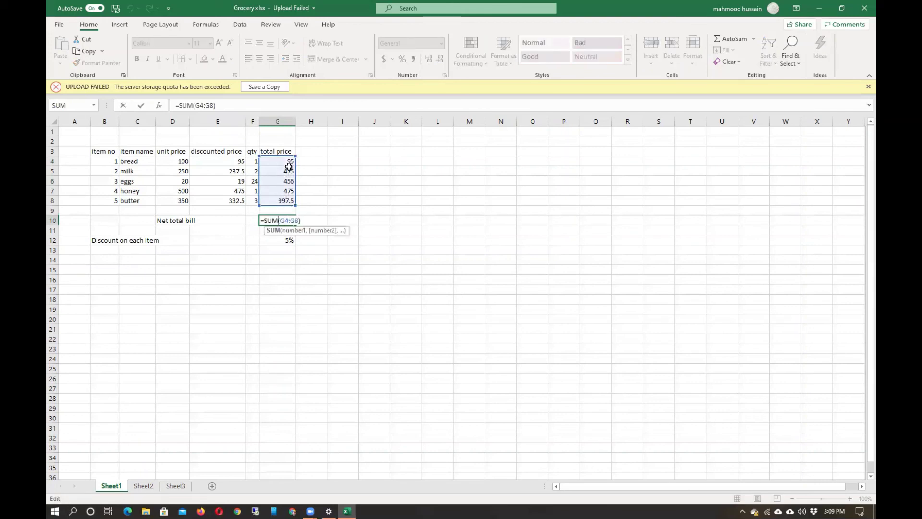
{"action": "key", "text": "Return"}
{"action": "left_click", "coordinate": [288, 218]}
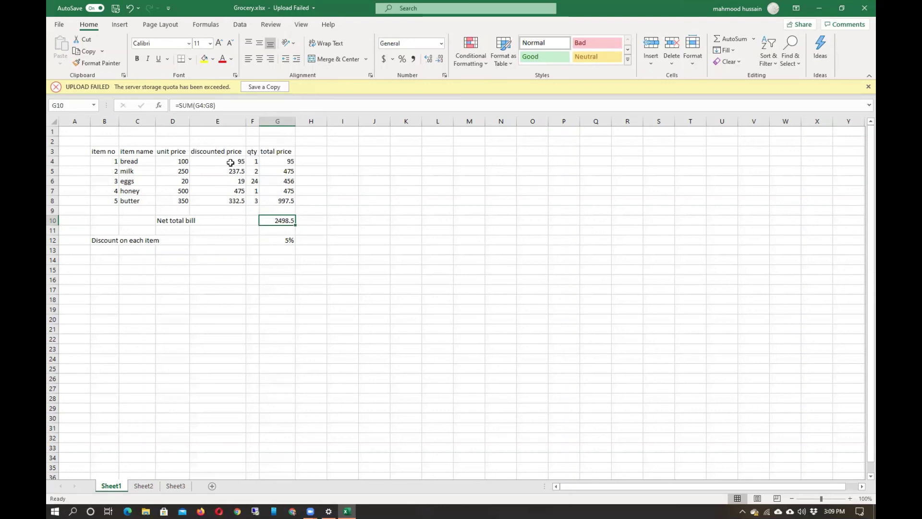
{"action": "left_click", "coordinate": [241, 242]}
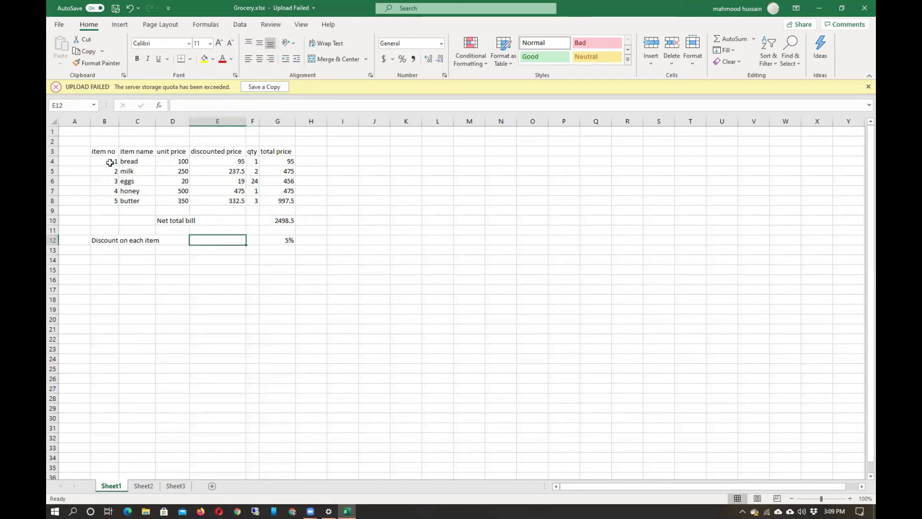
Apply bold to the header cells B3:G3.
{"action": "left_click_drag", "start_coordinate": [106, 151], "coordinate": [269, 152]}
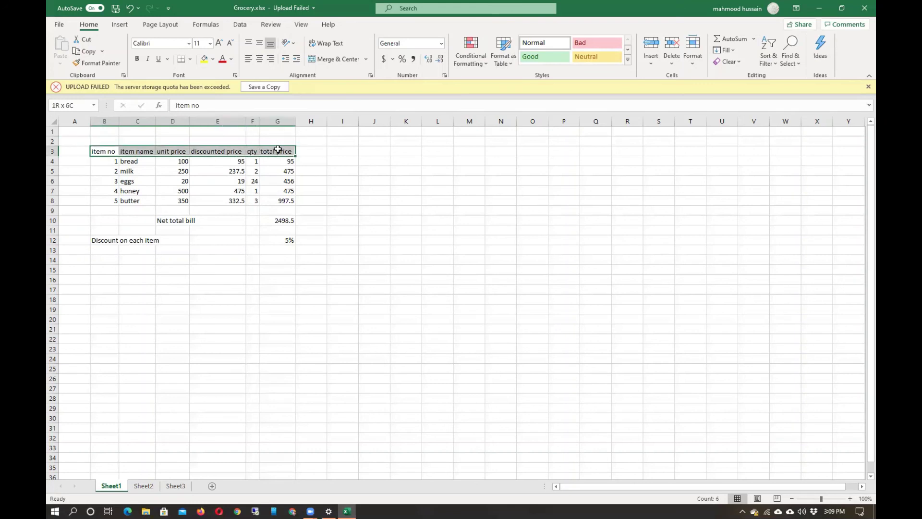
{"action": "key", "text": "shift+F3"}
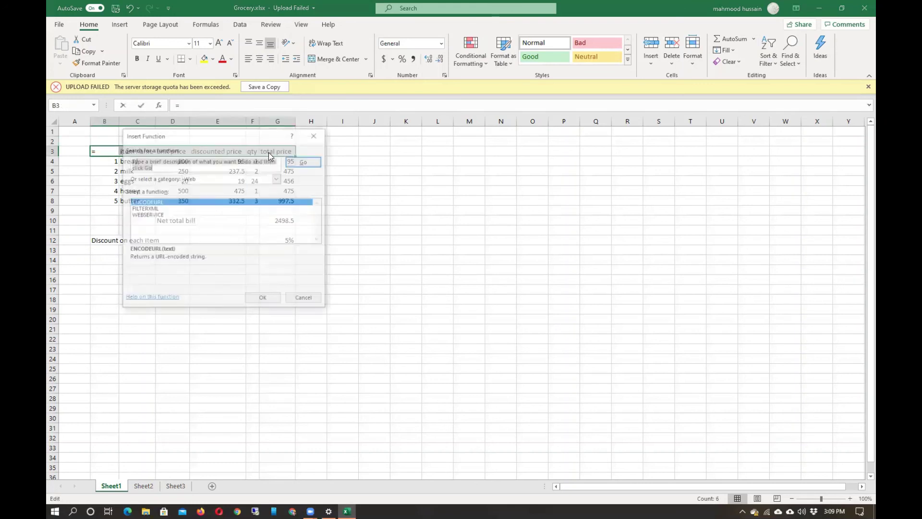
{"action": "left_click", "coordinate": [304, 299]}
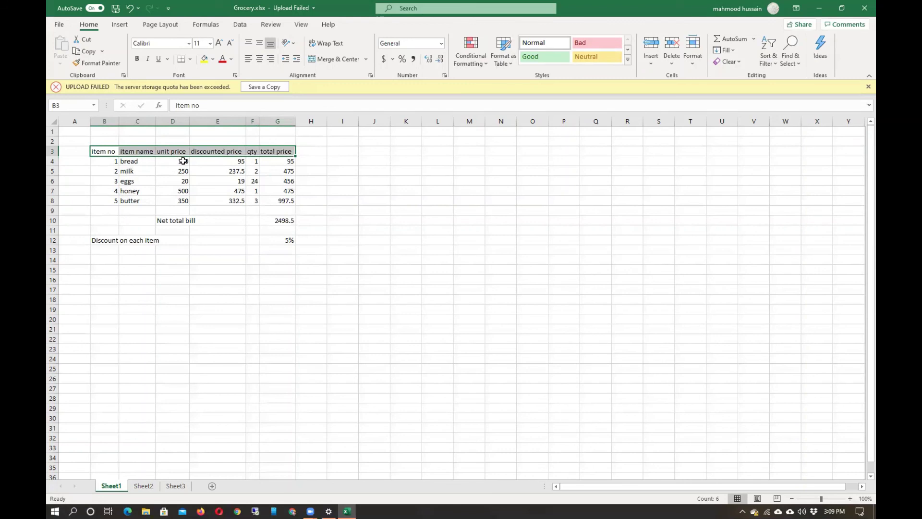
{"action": "left_click", "coordinate": [138, 59]}
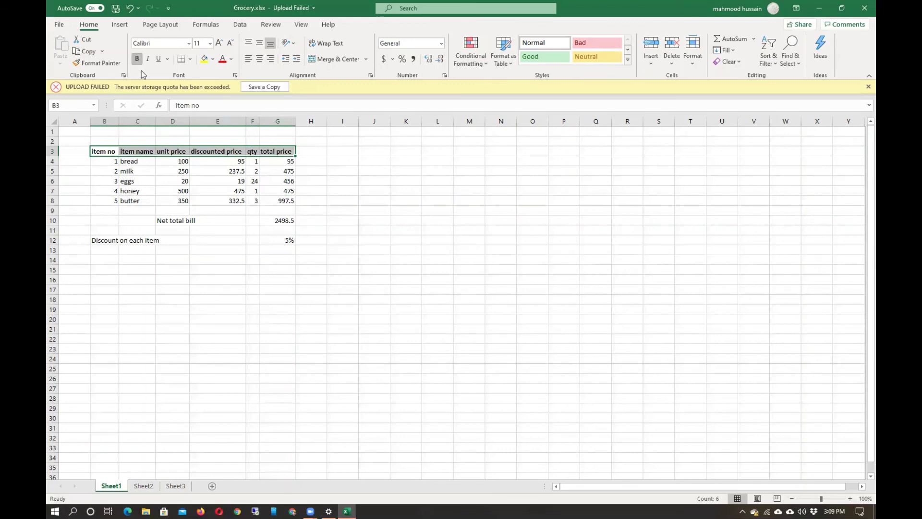
{"action": "left_click", "coordinate": [187, 211]}
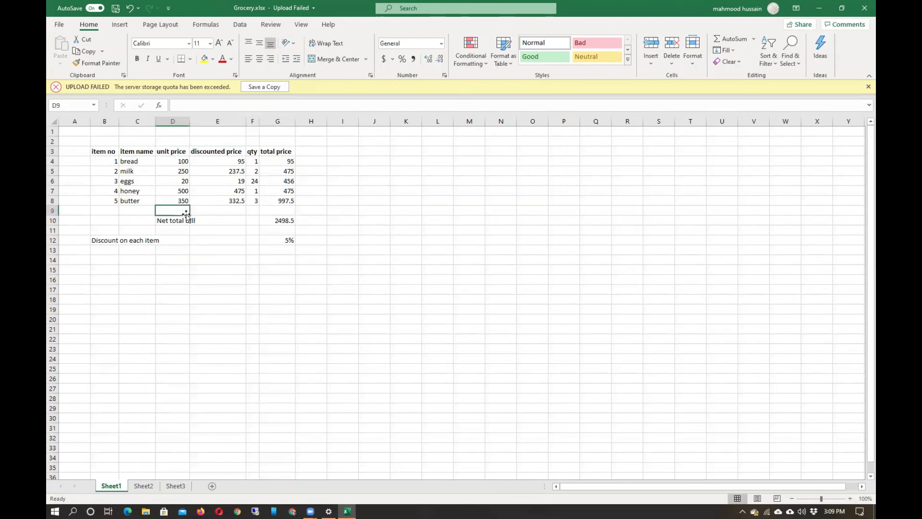
Preview the printout, which fits on one portrait Letter page, and return to the sheet.
{"action": "left_click", "coordinate": [208, 211]}
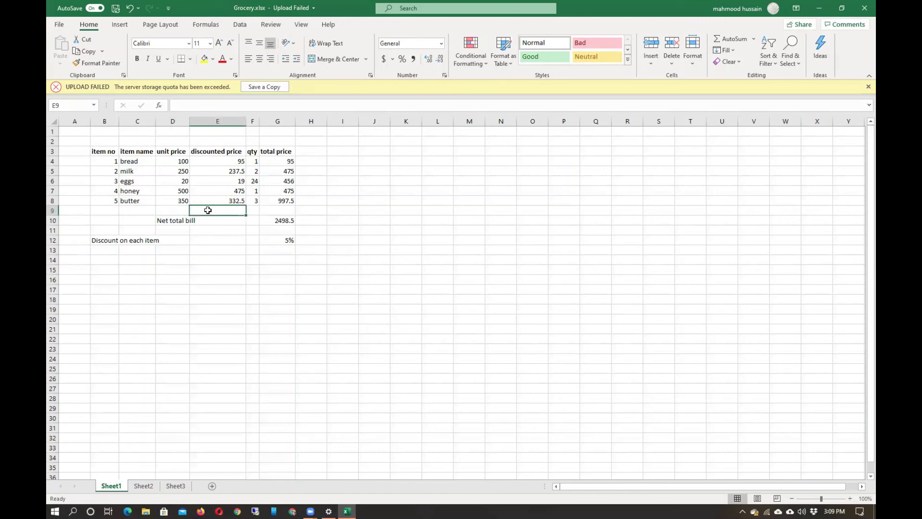
{"action": "key", "text": "ctrl+p"}
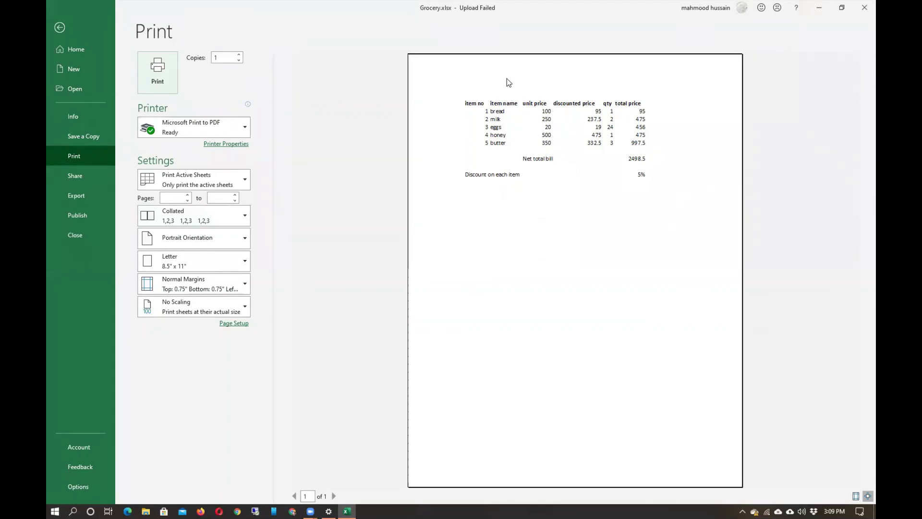
{"action": "left_click", "coordinate": [59, 28]}
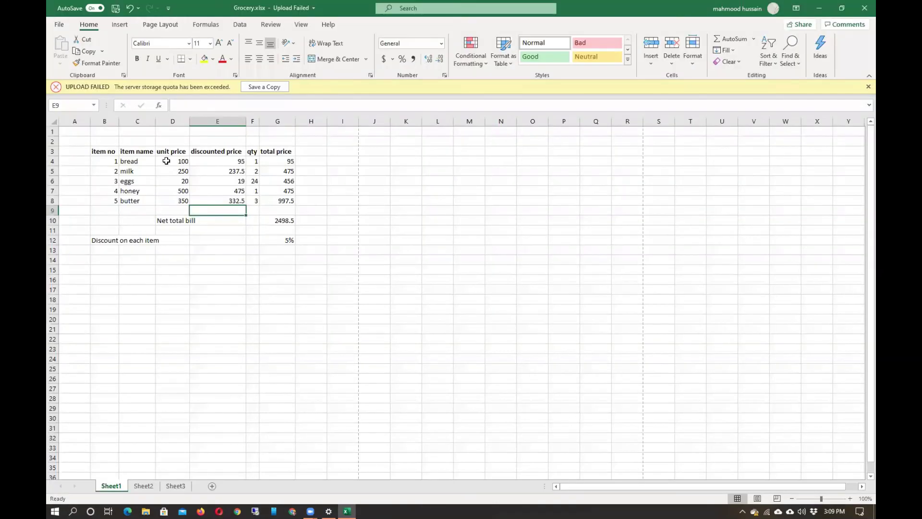
Select B3:G12 and view the Borders list, closing it without applying a border.
{"action": "left_click_drag", "start_coordinate": [98, 152], "coordinate": [271, 239]}
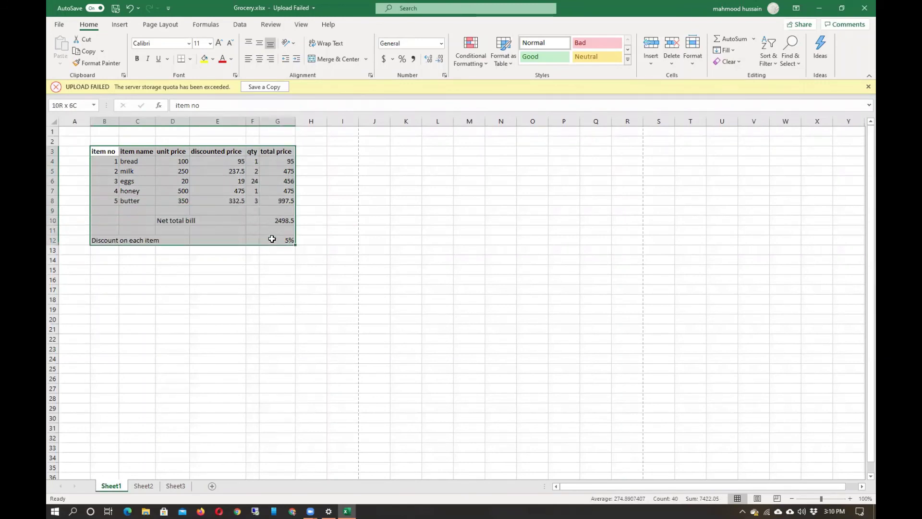
{"action": "mouse_move", "coordinate": [272, 239]}
{"action": "left_mouse_down"}
{"action": "mouse_move", "coordinate": [273, 201]}
{"action": "mouse_move", "coordinate": [281, 239]}
{"action": "left_mouse_up"}
{"action": "left_click", "coordinate": [189, 59]}
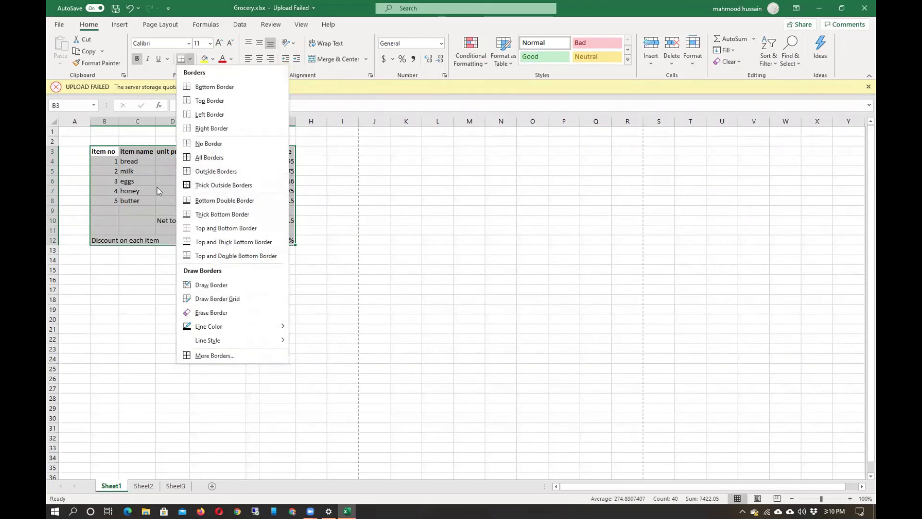
{"action": "left_click", "coordinate": [190, 59]}
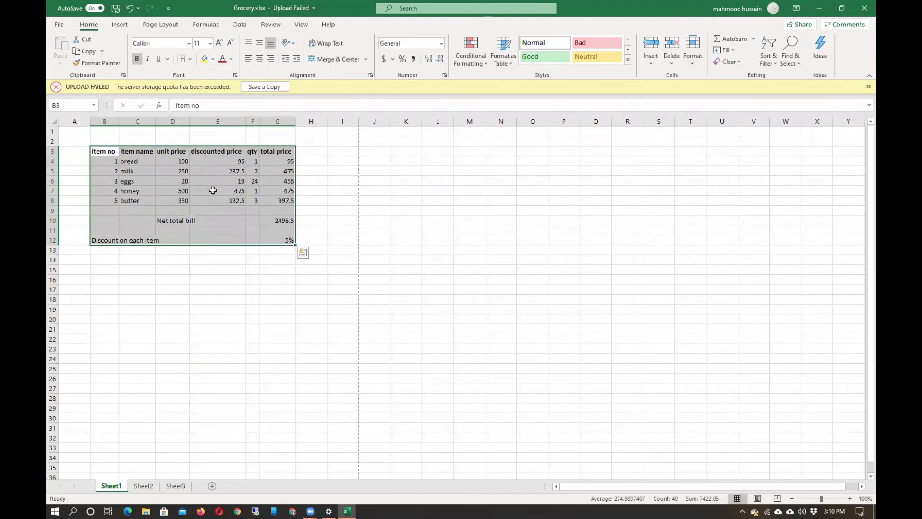
Open Format Cells for the selected table and browse each of its tabs.
{"action": "right_click", "coordinate": [213, 171]}
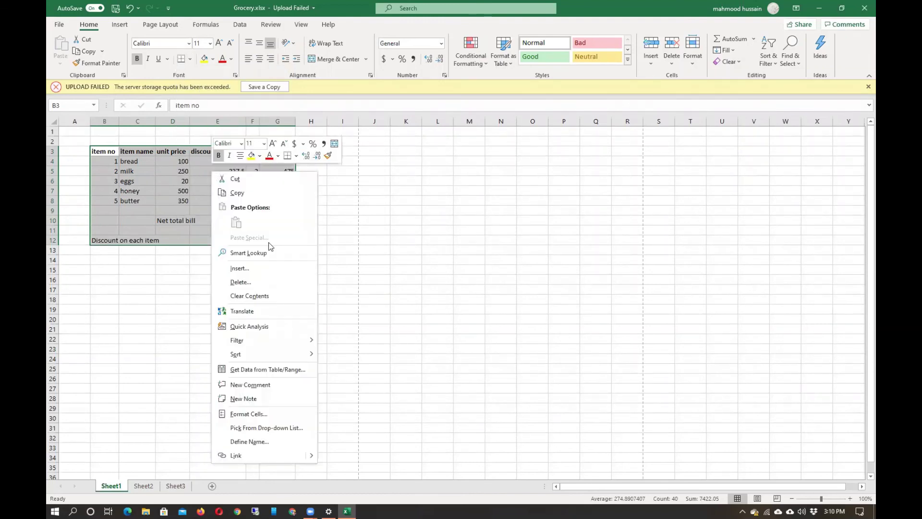
{"action": "left_click", "coordinate": [239, 413]}
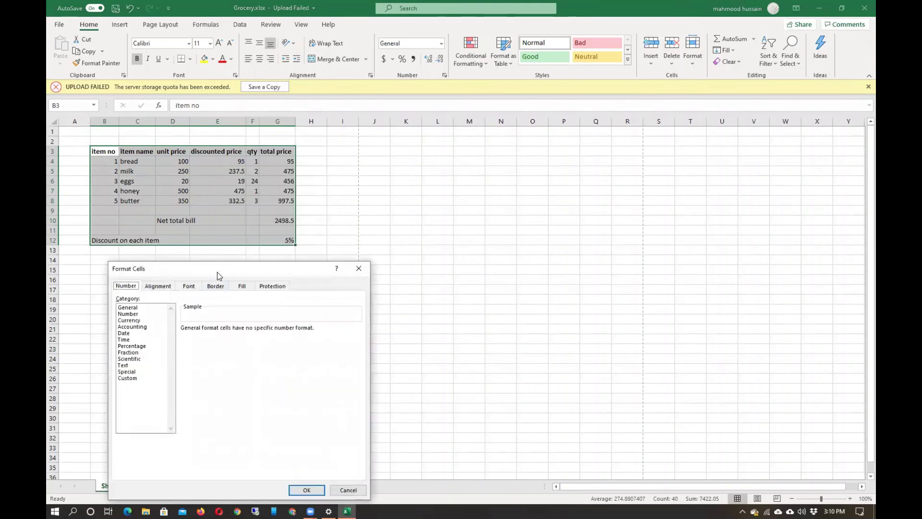
{"action": "left_click_drag", "start_coordinate": [217, 271], "coordinate": [267, 163]}
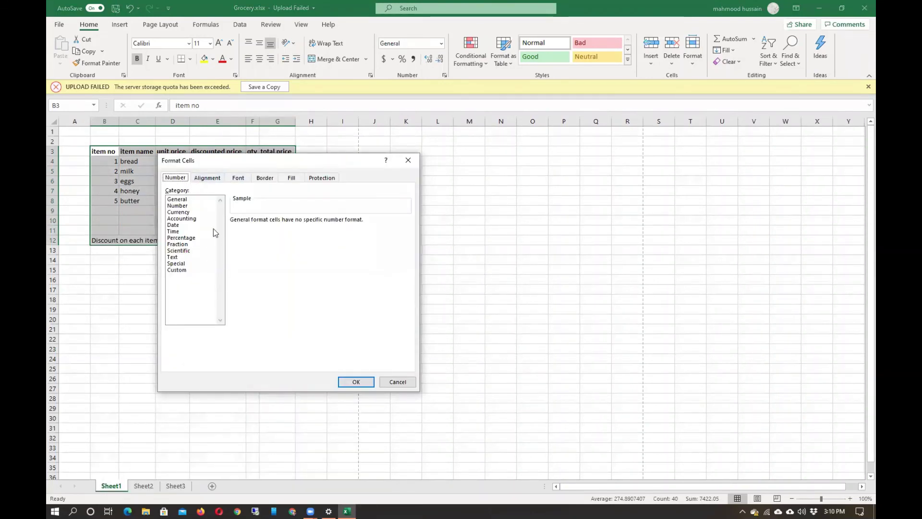
{"action": "left_click", "coordinate": [200, 179]}
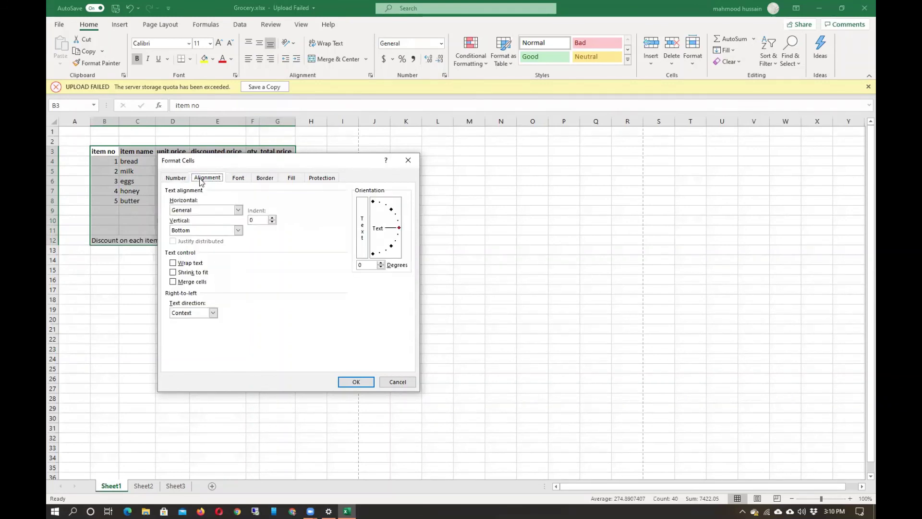
{"action": "left_click", "coordinate": [236, 178]}
{"action": "left_click", "coordinate": [267, 179]}
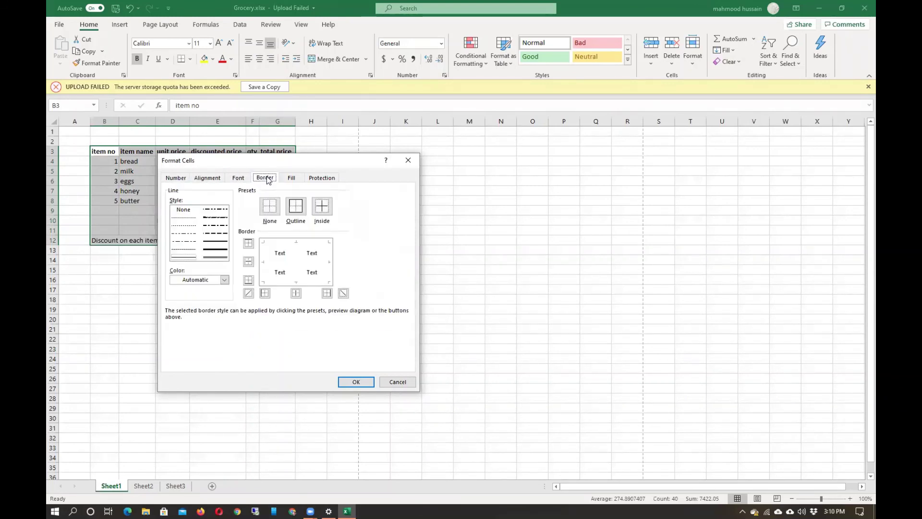
{"action": "left_click", "coordinate": [291, 178]}
{"action": "left_click", "coordinate": [317, 178]}
{"action": "left_click", "coordinate": [177, 178]}
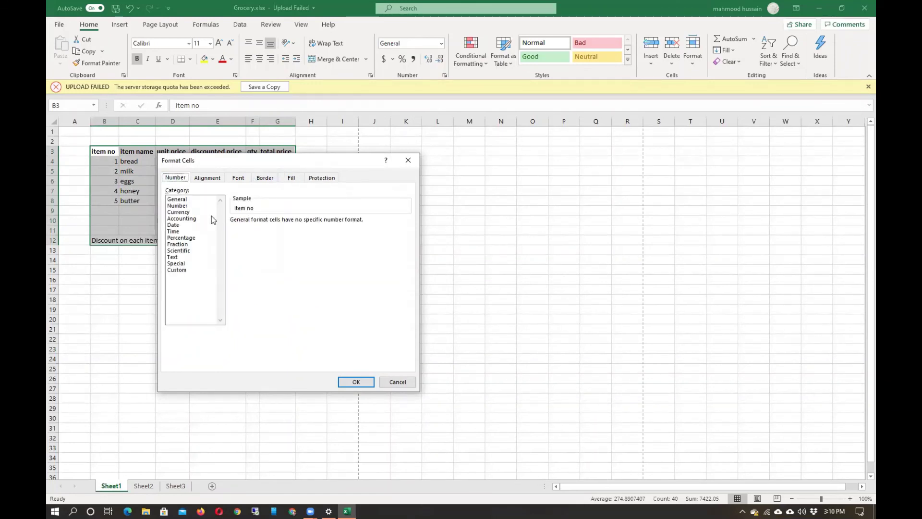
Preview the Number through Custom format categories, then show the Alignment settings.
{"action": "left_click", "coordinate": [180, 206]}
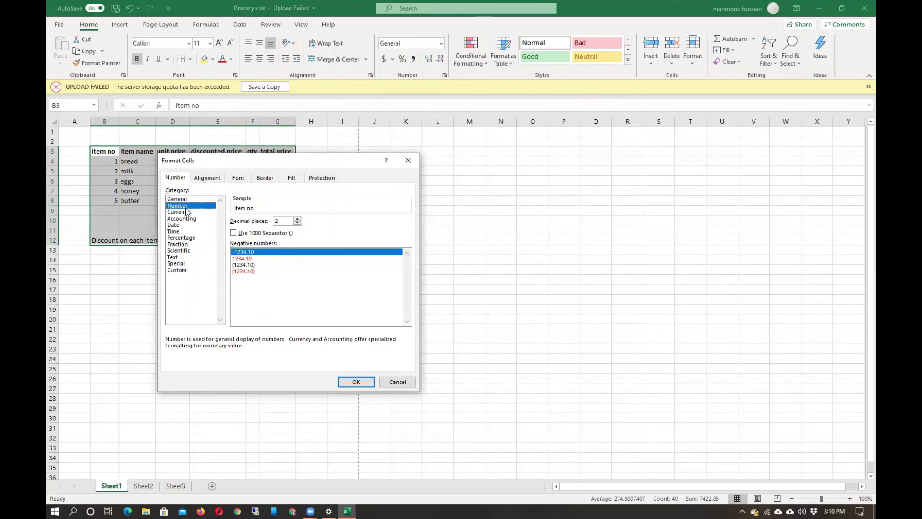
{"action": "left_click", "coordinate": [186, 212]}
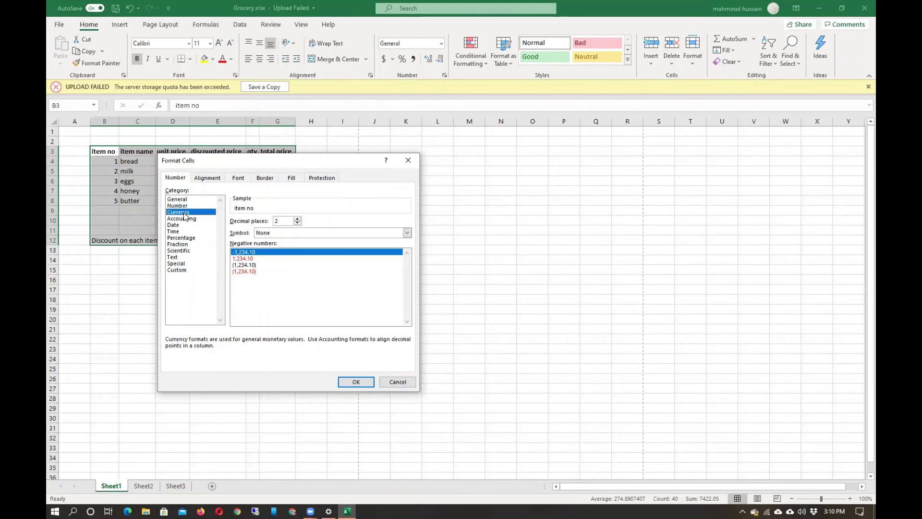
{"action": "left_click", "coordinate": [319, 230]}
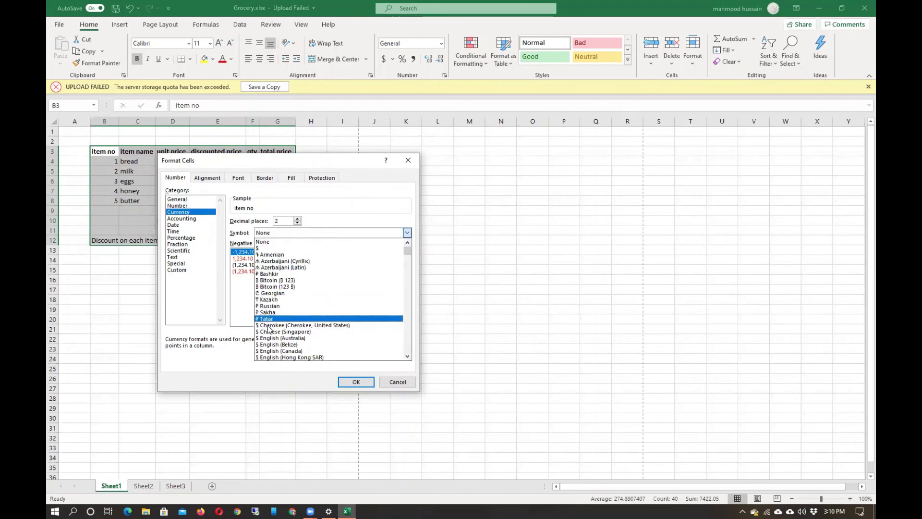
{"action": "left_click", "coordinate": [186, 218]}
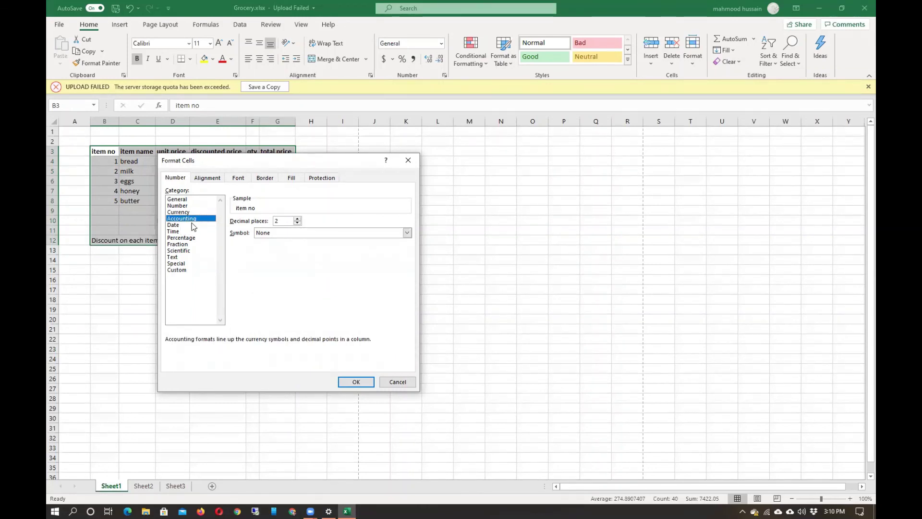
{"action": "left_click", "coordinate": [183, 226]}
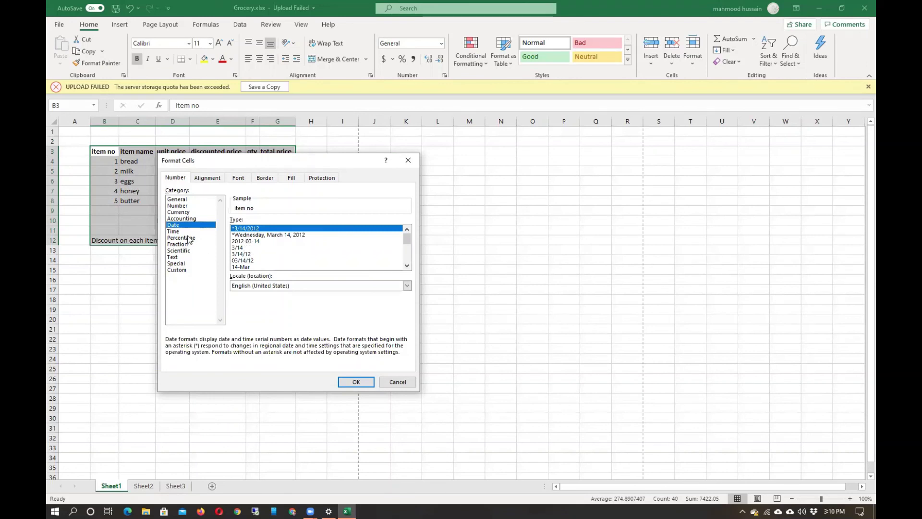
{"action": "left_click", "coordinate": [185, 238]}
{"action": "left_click", "coordinate": [178, 243]}
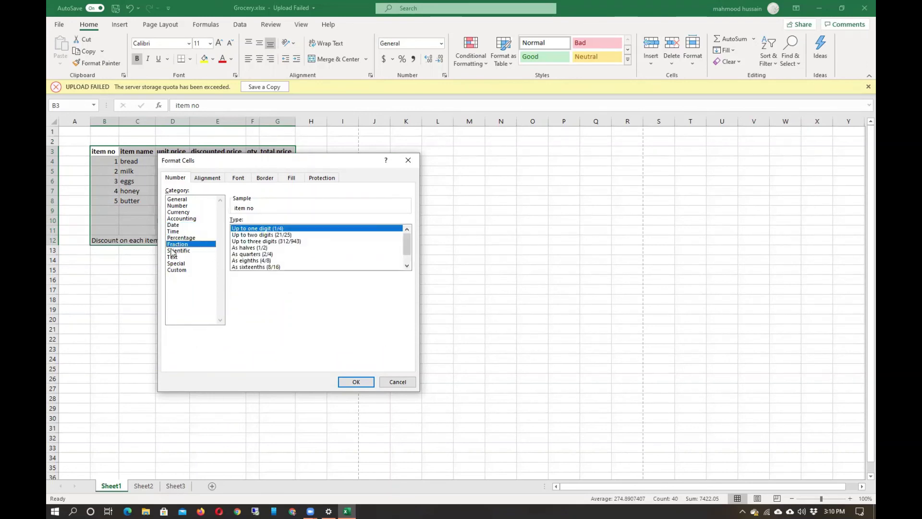
{"action": "left_click", "coordinate": [181, 251]}
{"action": "left_click", "coordinate": [179, 257]}
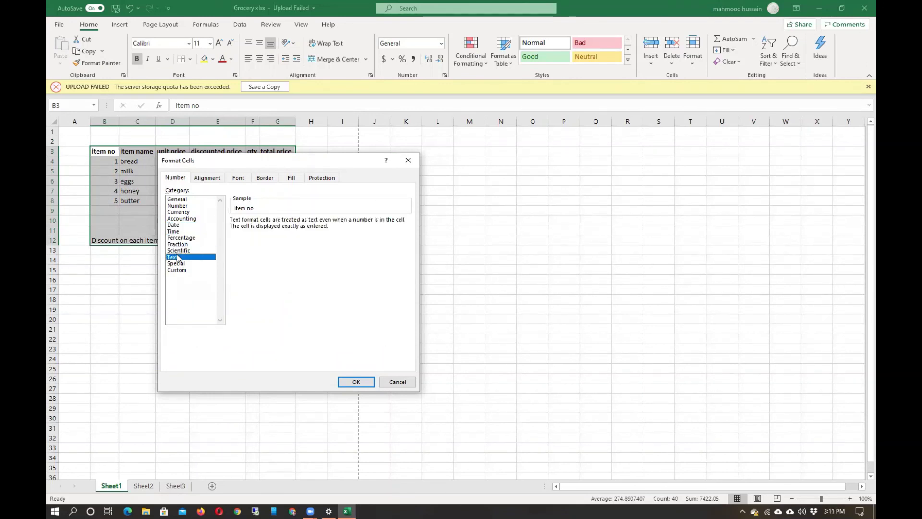
{"action": "left_click", "coordinate": [207, 269]}
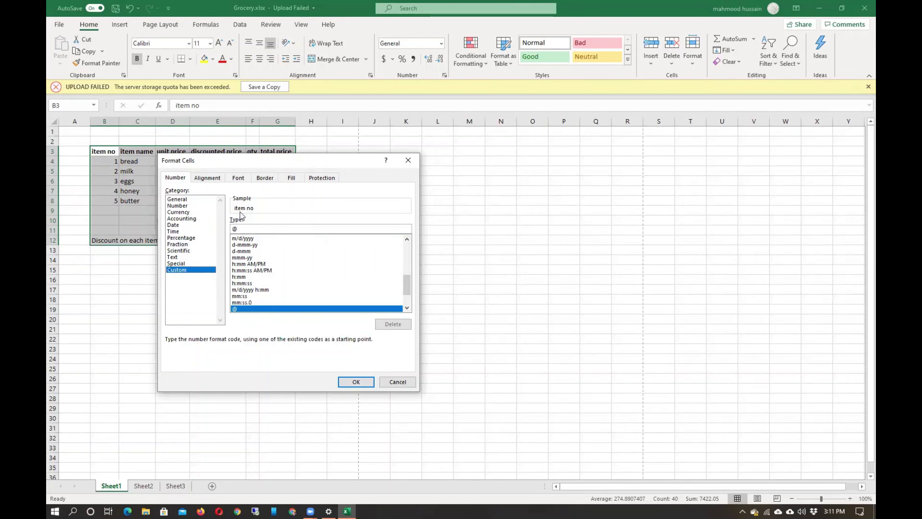
{"action": "left_click", "coordinate": [214, 180]}
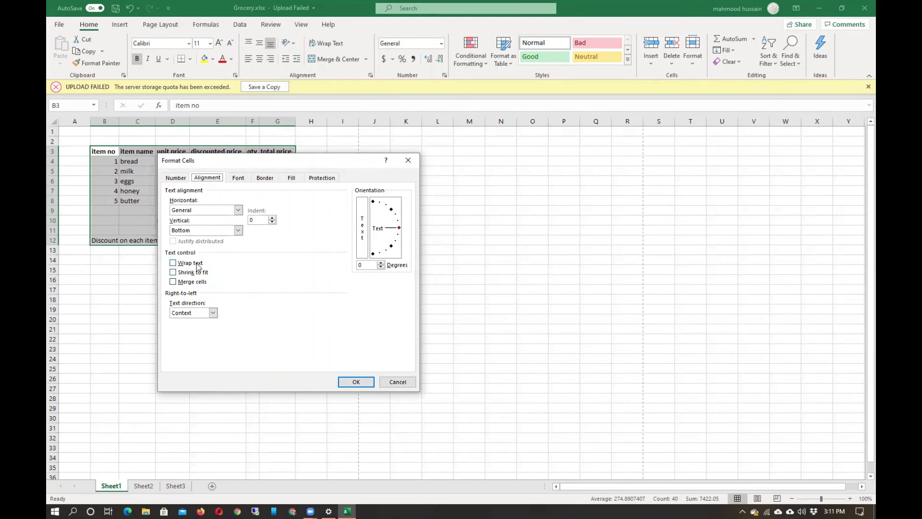
Give the grocery table B3:G12 a heavier outline border and thin inside grid lines.
{"action": "left_click", "coordinate": [236, 178]}
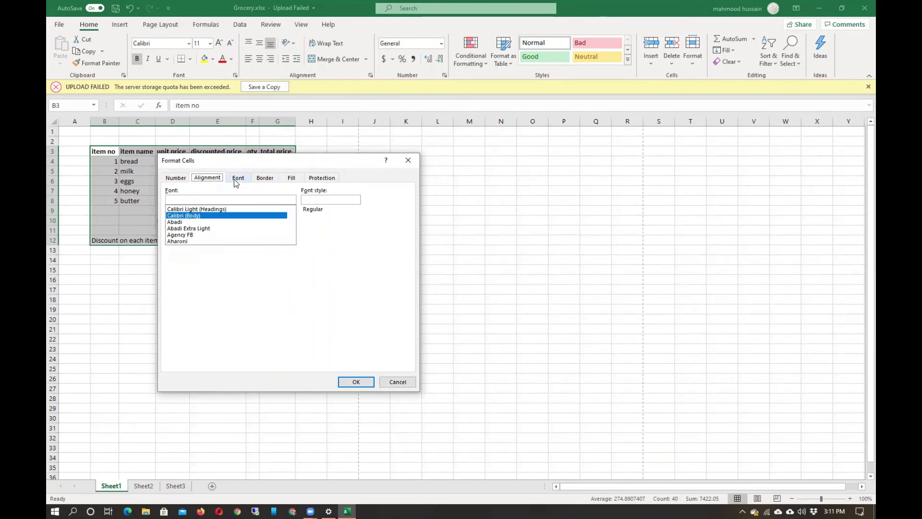
{"action": "left_click", "coordinate": [274, 178]}
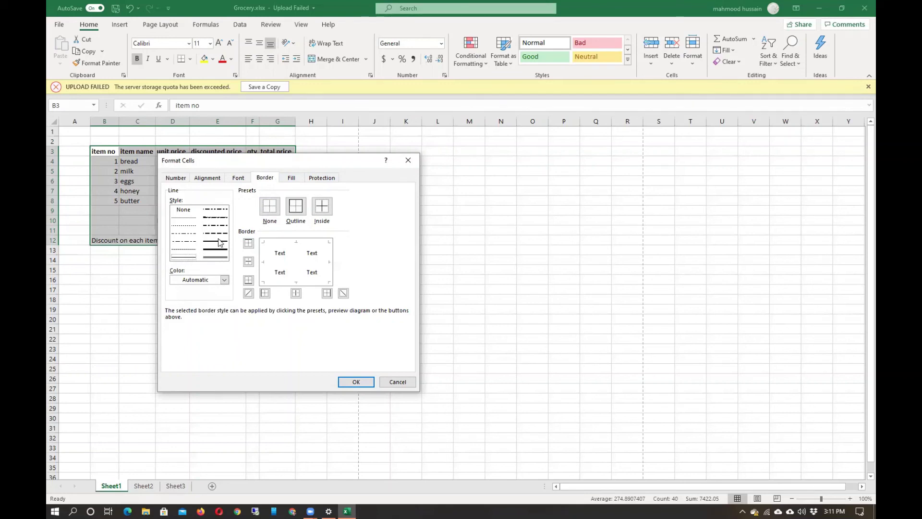
{"action": "left_click", "coordinate": [216, 242]}
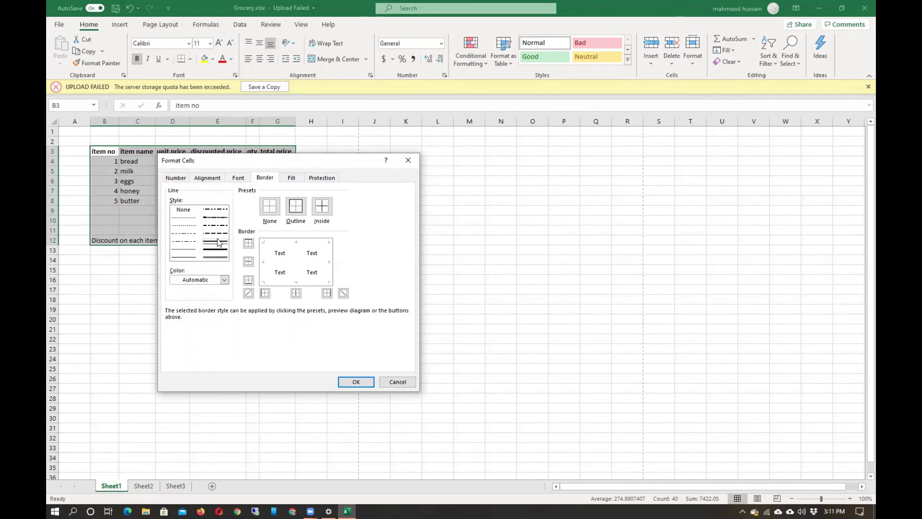
{"action": "left_click", "coordinate": [295, 206]}
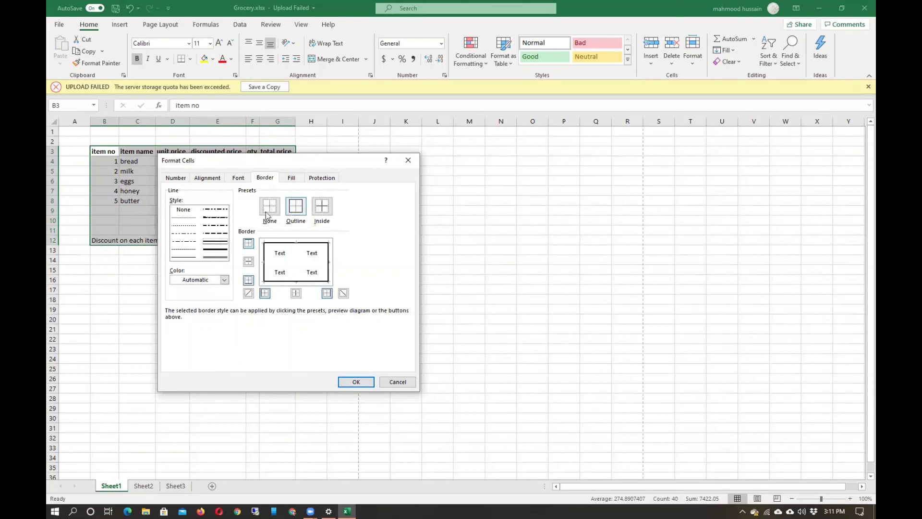
{"action": "left_click", "coordinate": [184, 258]}
{"action": "left_click", "coordinate": [320, 209]}
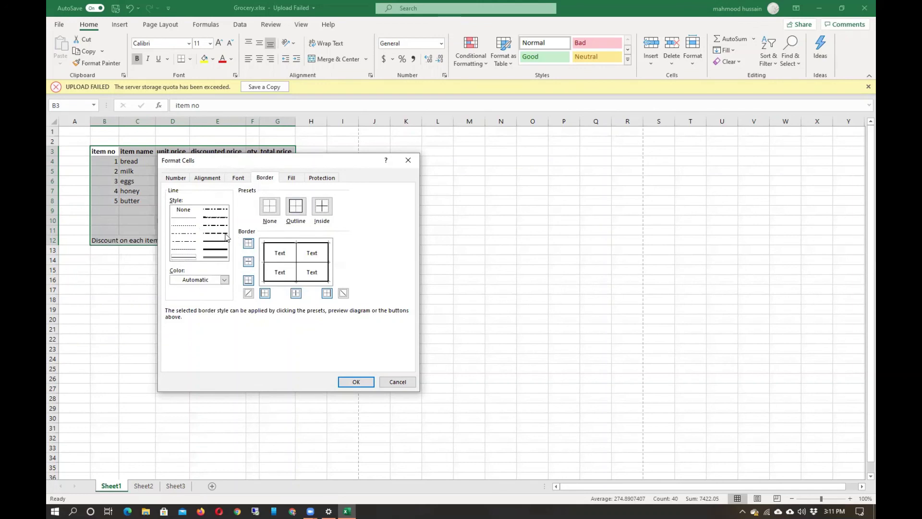
{"action": "left_click", "coordinate": [356, 381]}
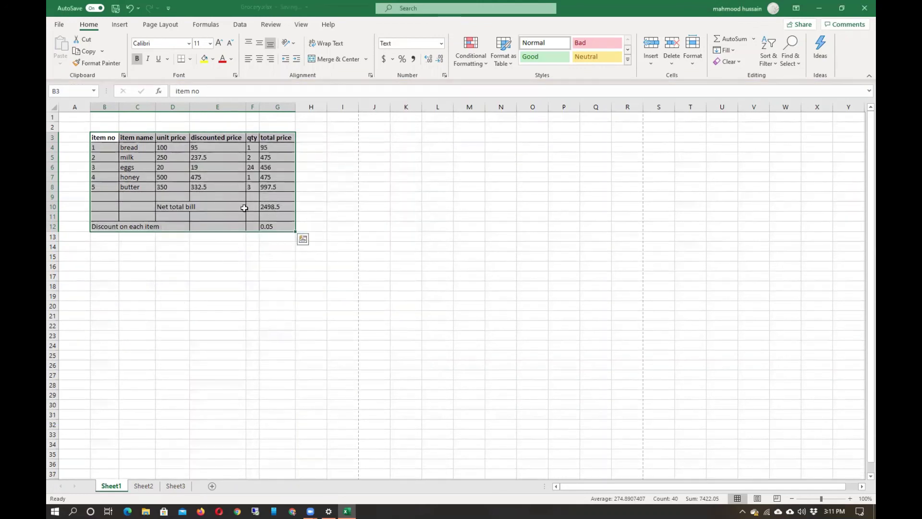
{"action": "left_click", "coordinate": [279, 186]}
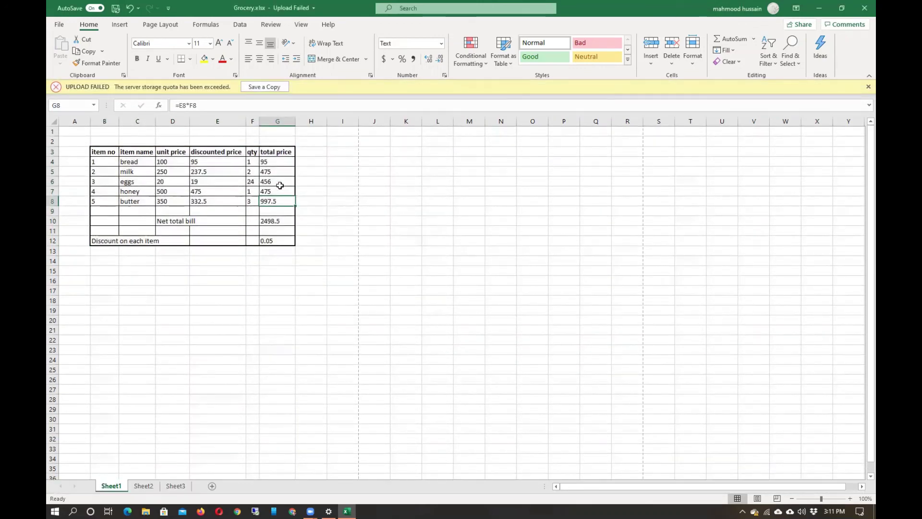
{"action": "key", "text": "ctrl+p"}
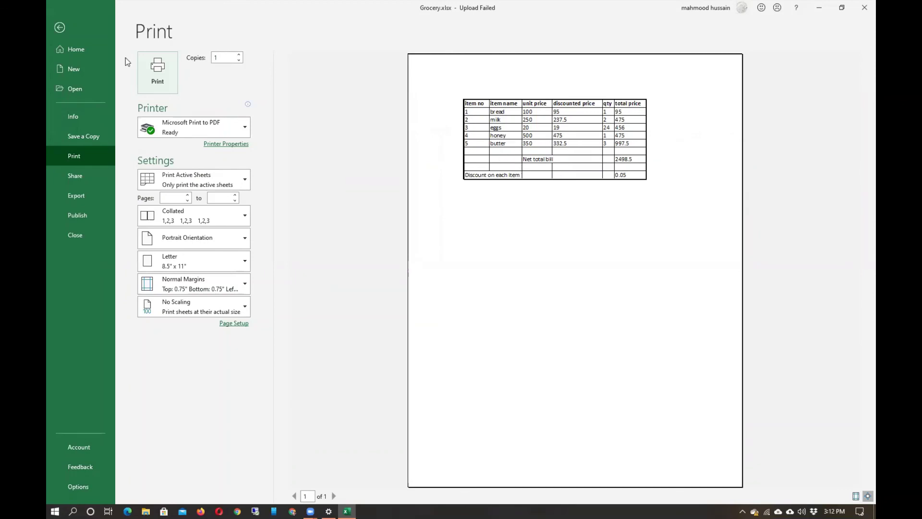
{"action": "left_click", "coordinate": [60, 28]}
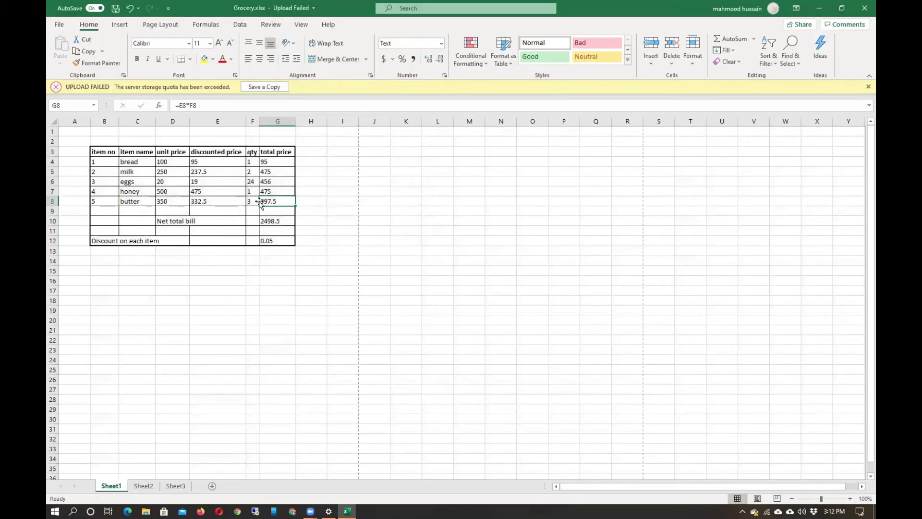
Merge and centre the Net total bill label across B10:F10.
{"action": "left_click", "coordinate": [200, 230]}
{"action": "left_click", "coordinate": [209, 220]}
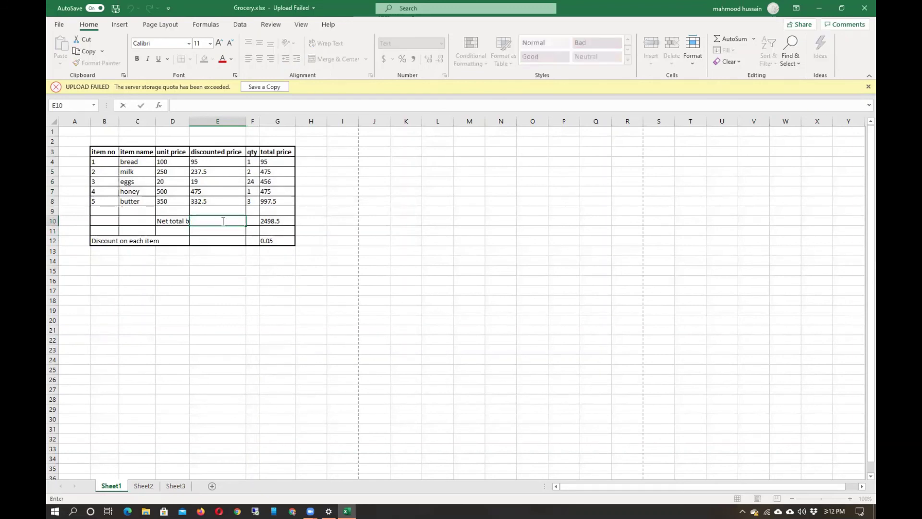
{"action": "double_click", "coordinate": [177, 221]}
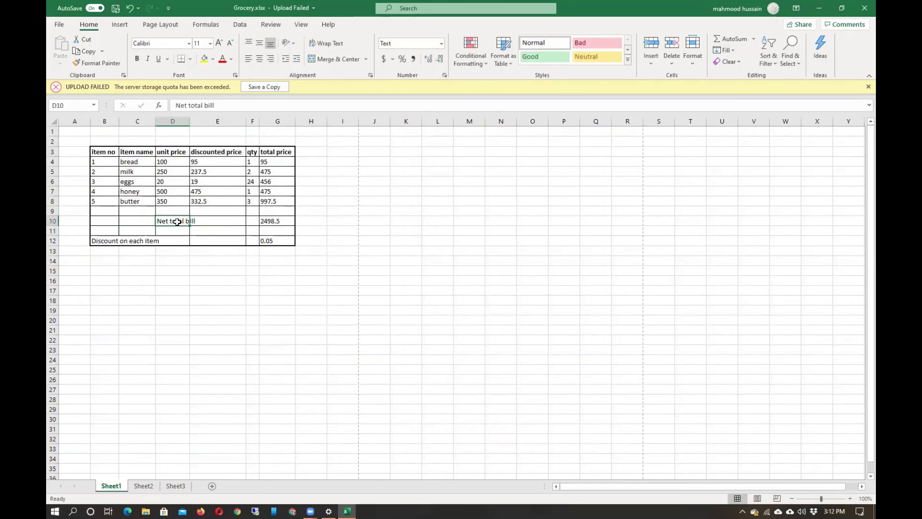
{"action": "left_click", "coordinate": [226, 220]}
{"action": "left_click_drag", "start_coordinate": [179, 220], "coordinate": [201, 219]}
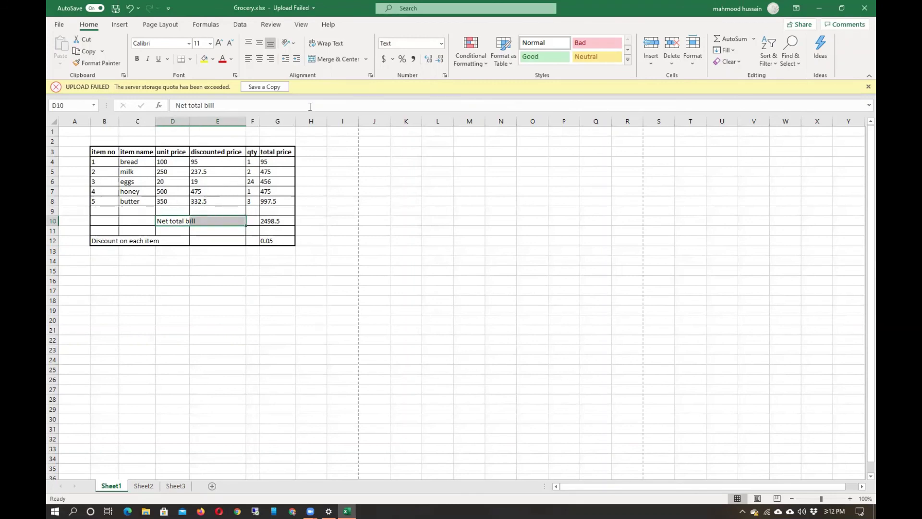
{"action": "left_click", "coordinate": [366, 58]}
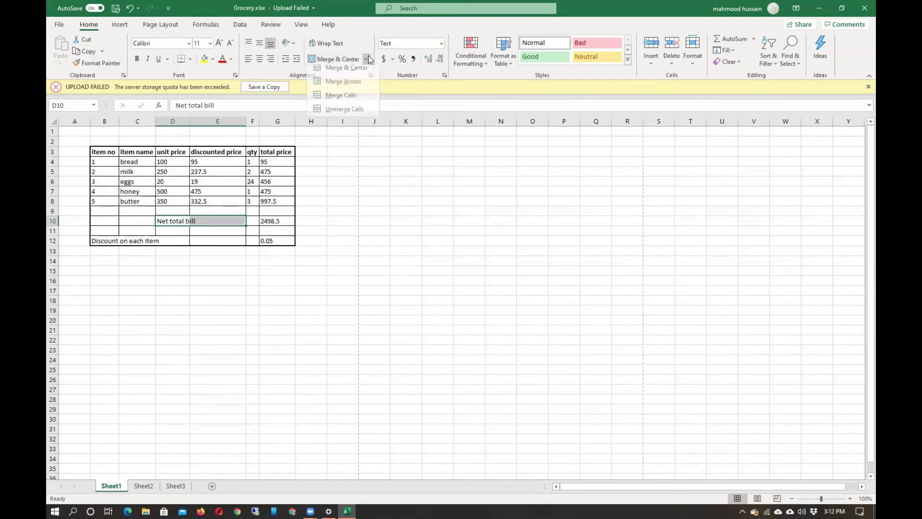
{"action": "left_click", "coordinate": [344, 73]}
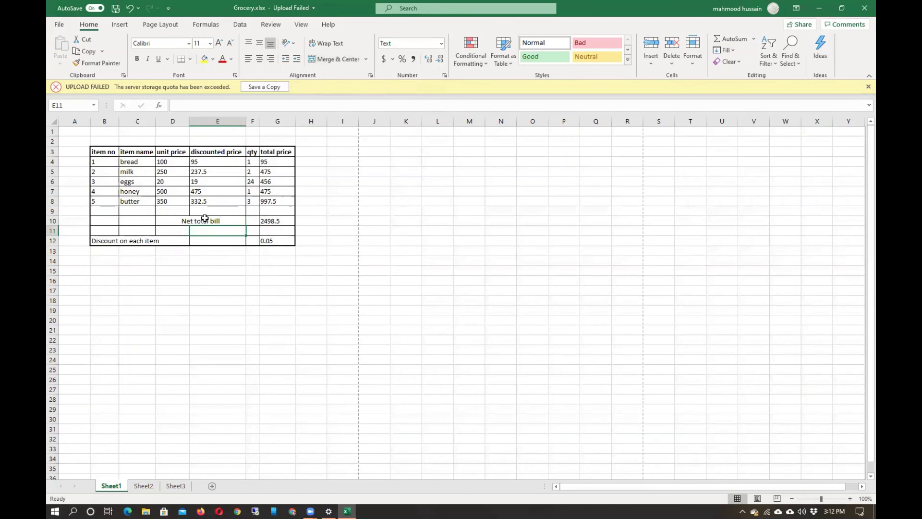
{"action": "left_click", "coordinate": [173, 221]}
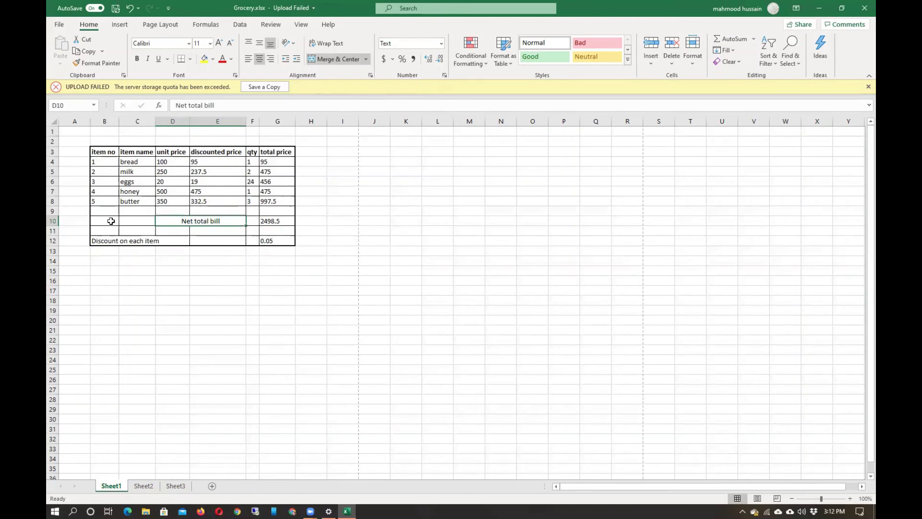
{"action": "left_click_drag", "start_coordinate": [107, 220], "coordinate": [251, 221]}
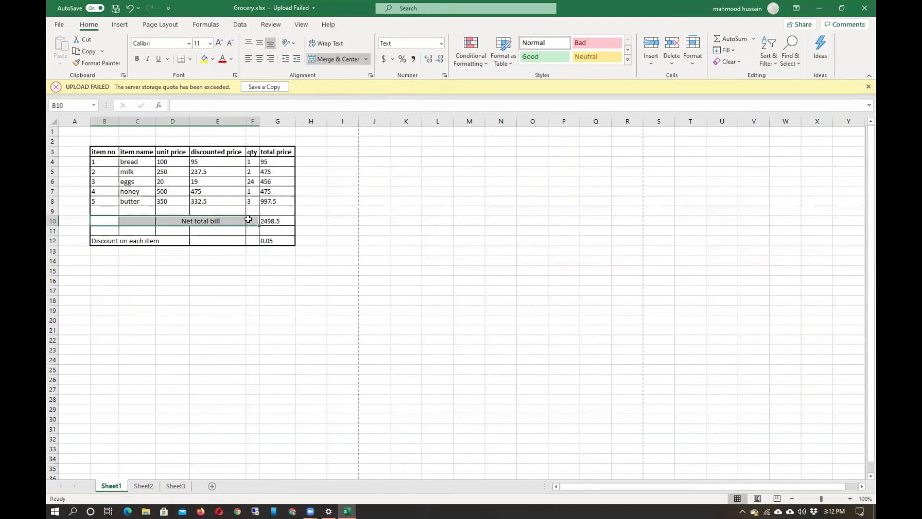
{"action": "left_click", "coordinate": [333, 59]}
{"action": "left_click", "coordinate": [333, 57]}
Merge the empty row 11 across the table into one cell.
{"action": "left_click", "coordinate": [220, 241]}
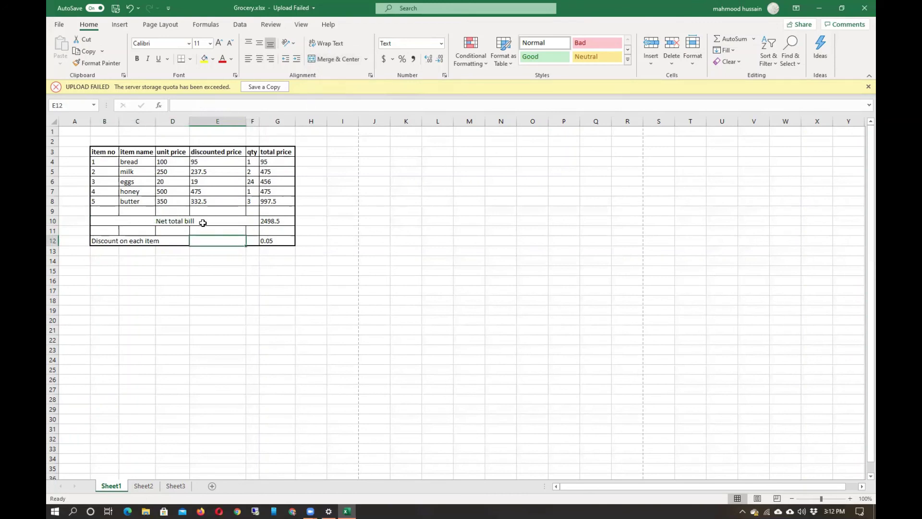
{"action": "left_click", "coordinate": [203, 222]}
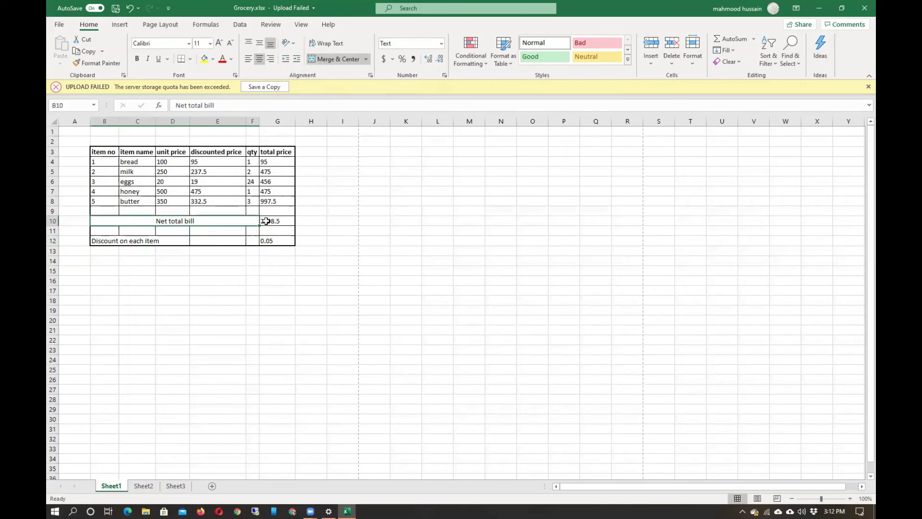
{"action": "left_click", "coordinate": [208, 242]}
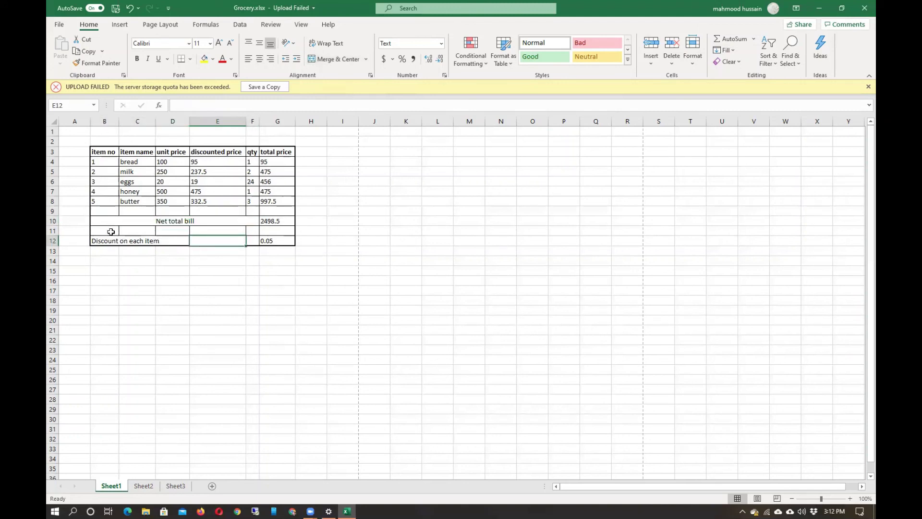
{"action": "left_click_drag", "start_coordinate": [107, 230], "coordinate": [271, 231]}
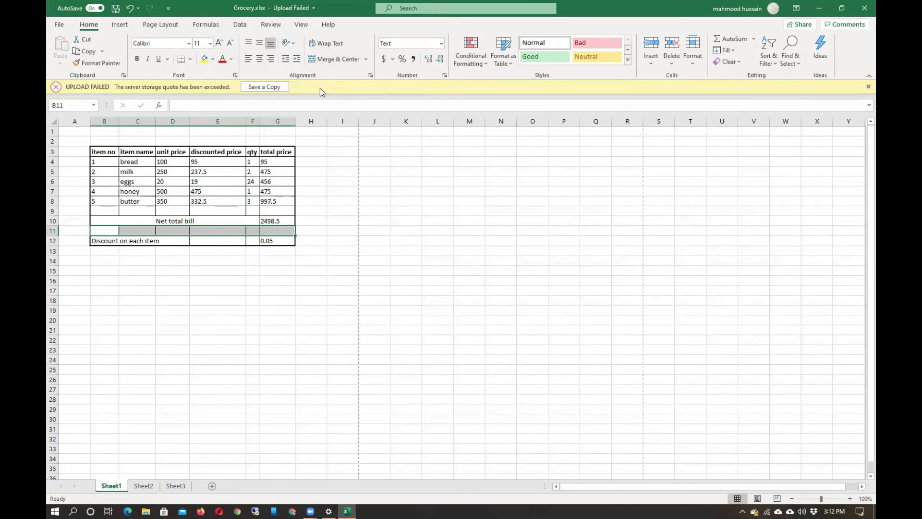
{"action": "left_click", "coordinate": [331, 59]}
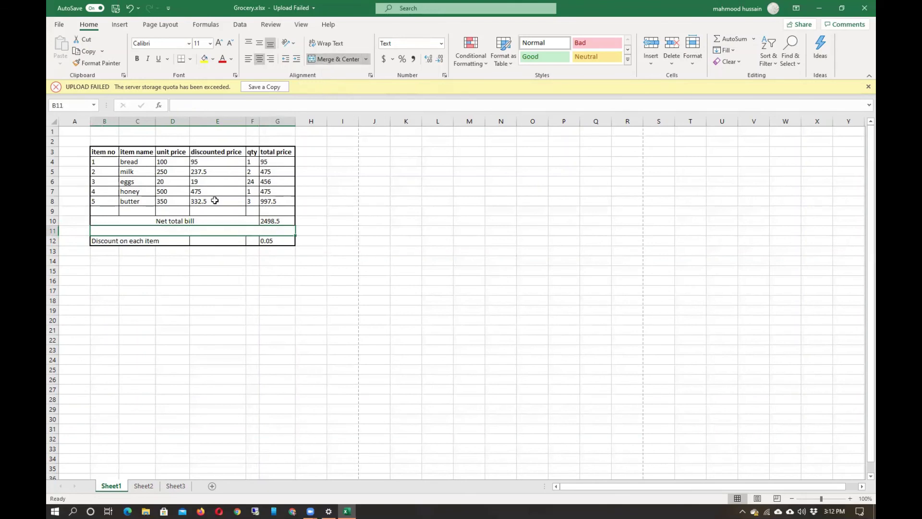
Merge and centre the 'Discount on each item' label across B12:F12.
{"action": "left_click_drag", "start_coordinate": [153, 240], "coordinate": [233, 239]}
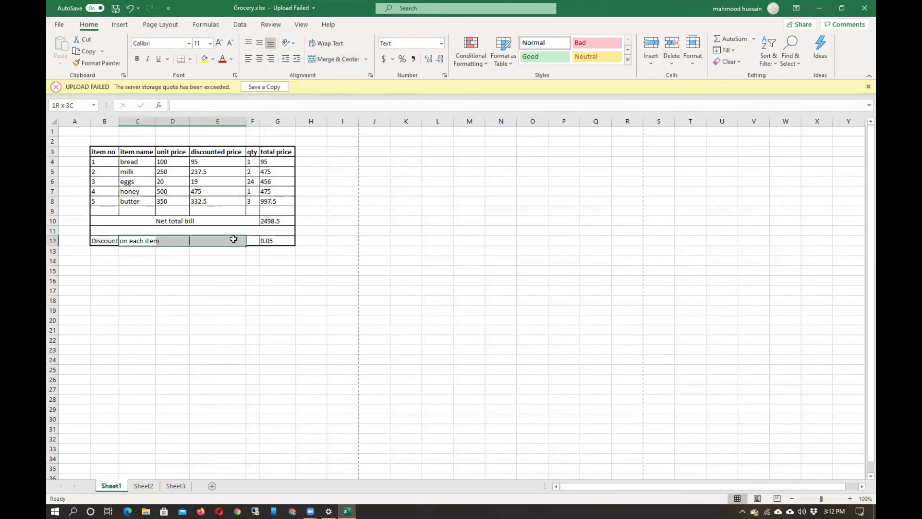
{"action": "left_click_drag", "start_coordinate": [107, 240], "coordinate": [250, 241]}
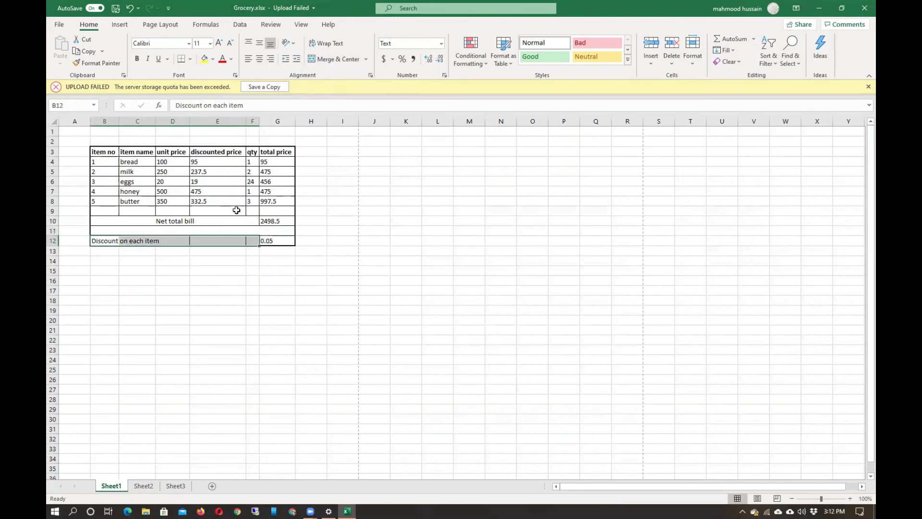
{"action": "left_click", "coordinate": [332, 58]}
{"action": "left_click", "coordinate": [158, 210]}
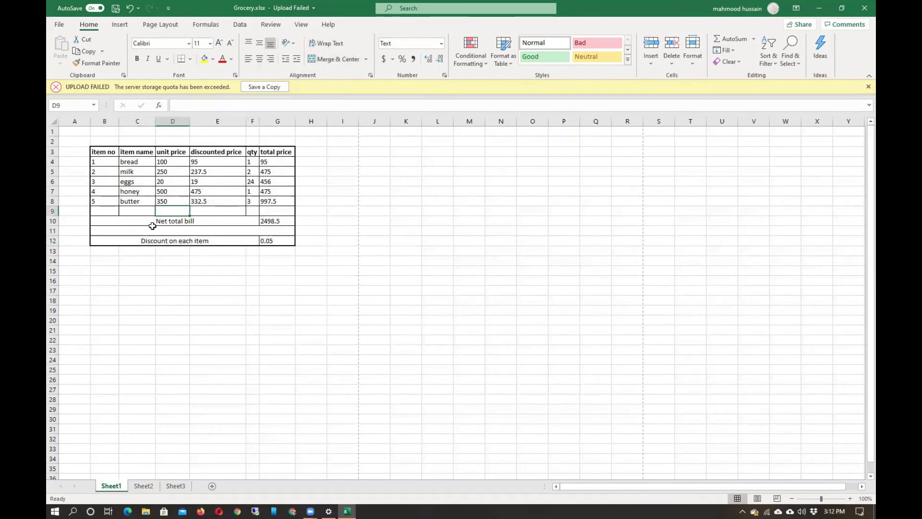
{"action": "left_click", "coordinate": [152, 224]}
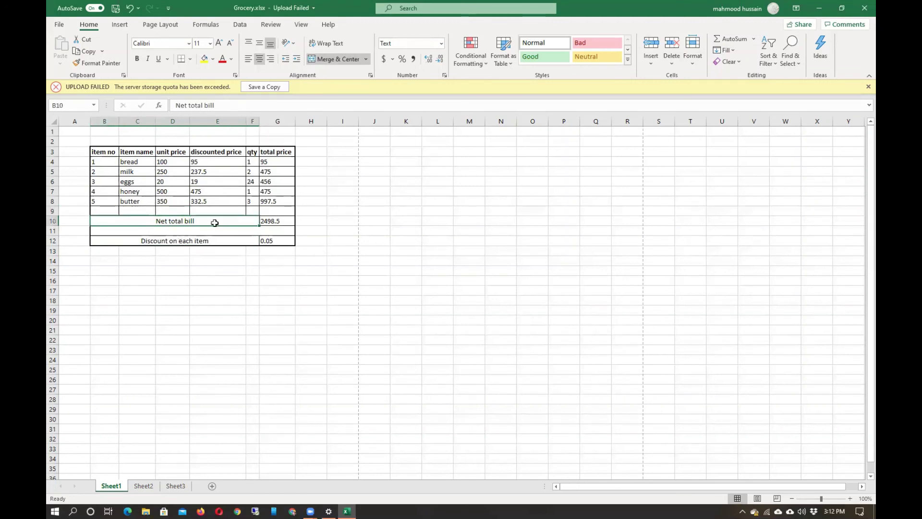
{"action": "left_click", "coordinate": [194, 241]}
{"action": "left_click_drag", "start_coordinate": [190, 223], "coordinate": [269, 241]}
Bold the Net total bill and discount summary rows.
{"action": "left_click", "coordinate": [137, 58]}
{"action": "left_click", "coordinate": [205, 180]}
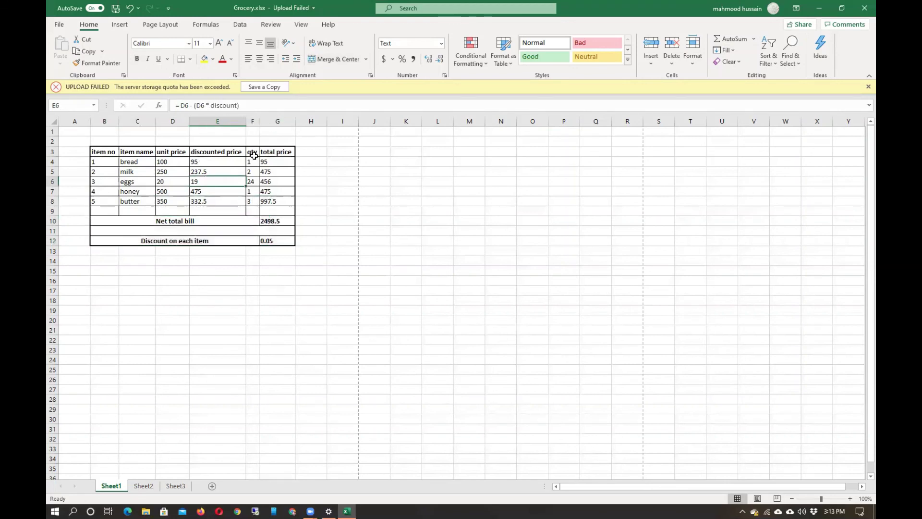
{"action": "left_click", "coordinate": [226, 221]}
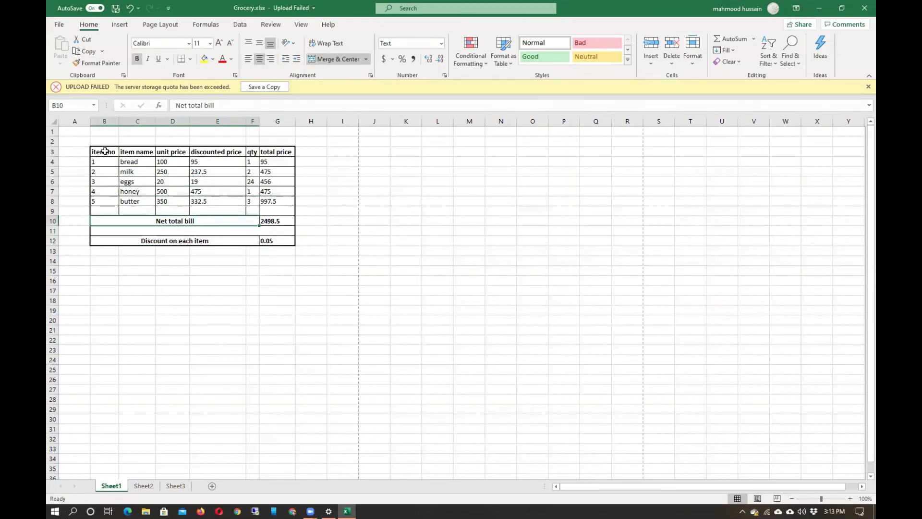
Set the whole grocery table B3:G12 to Times New Roman at size 20.
{"action": "left_click_drag", "start_coordinate": [104, 151], "coordinate": [283, 241]}
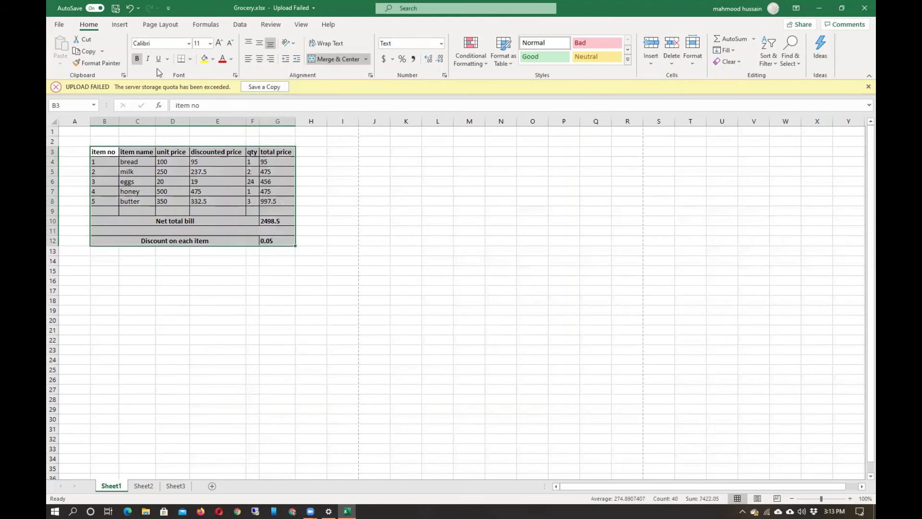
{"action": "left_click", "coordinate": [168, 44]}
{"action": "type", "text": "Times New Roman"}
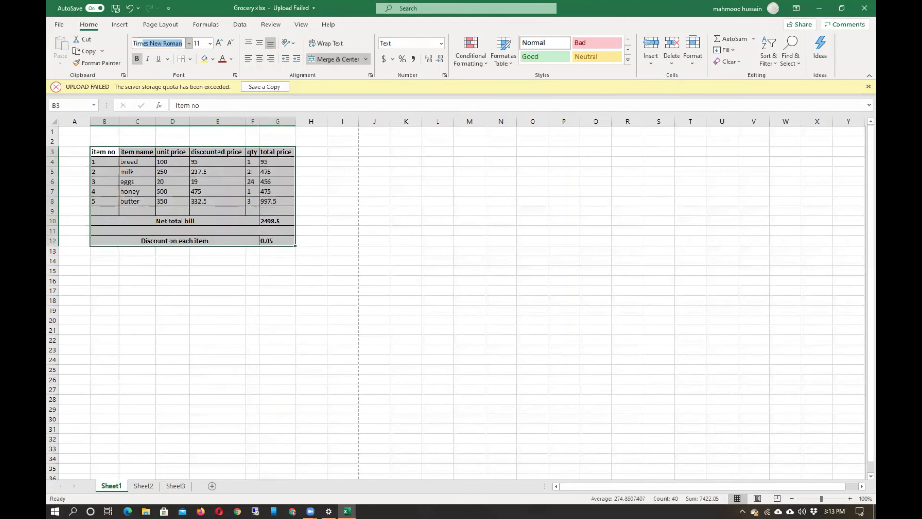
{"action": "key", "text": "Return"}
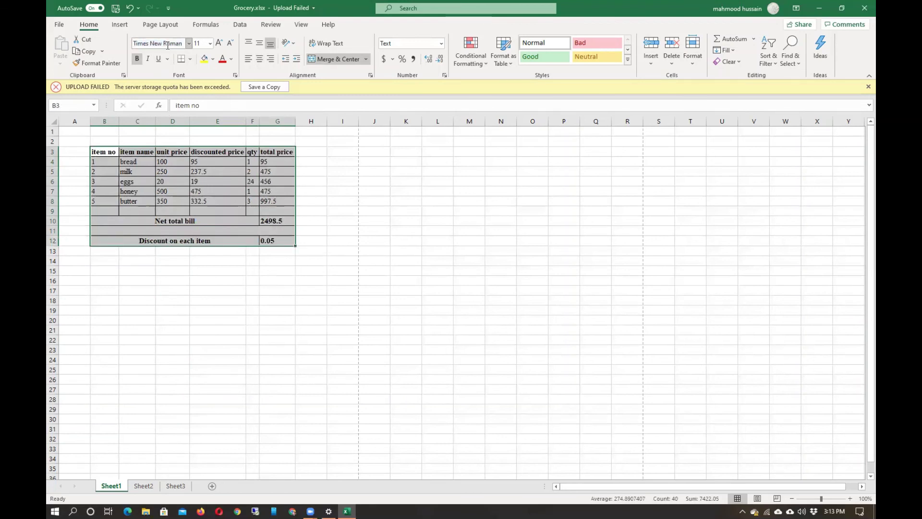
{"action": "left_click", "coordinate": [219, 44]}
{"action": "left_click", "coordinate": [219, 44]}
{"action": "left_click", "coordinate": [219, 44]}
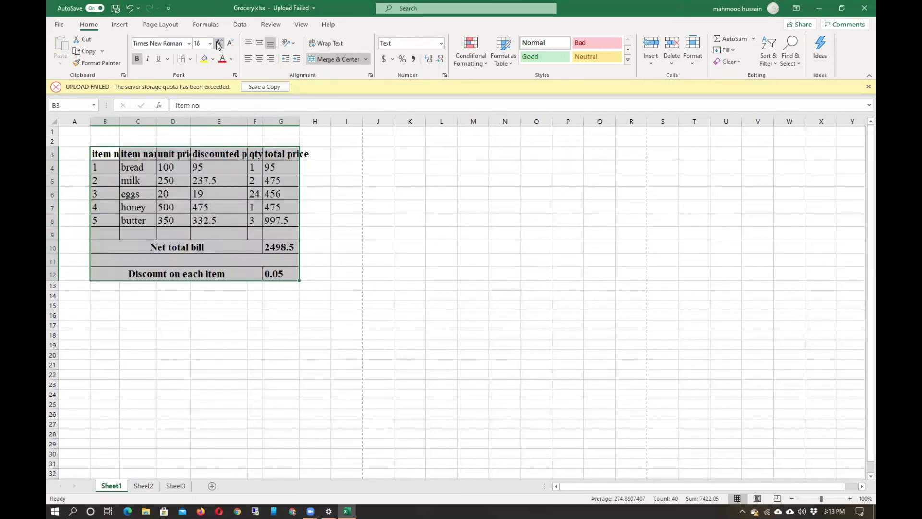
{"action": "left_click", "coordinate": [219, 44]}
{"action": "left_click", "coordinate": [218, 45]}
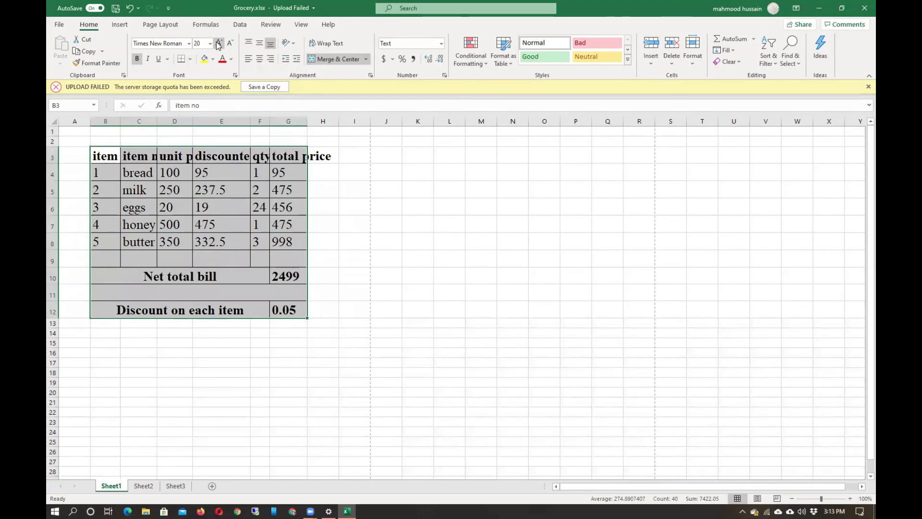
{"action": "left_click", "coordinate": [221, 224]}
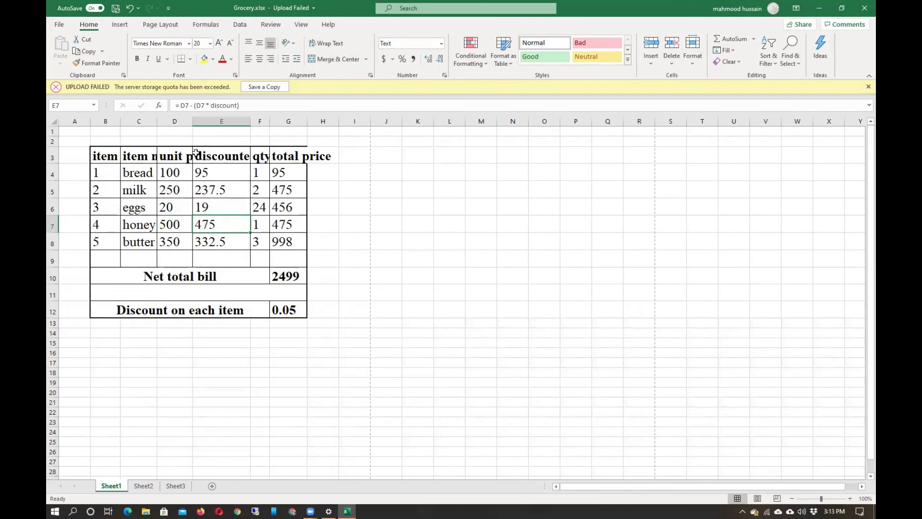
Make all columns on the sheet 80 pixels wide and all rows 44 pixels tall.
{"action": "left_click", "coordinate": [53, 124]}
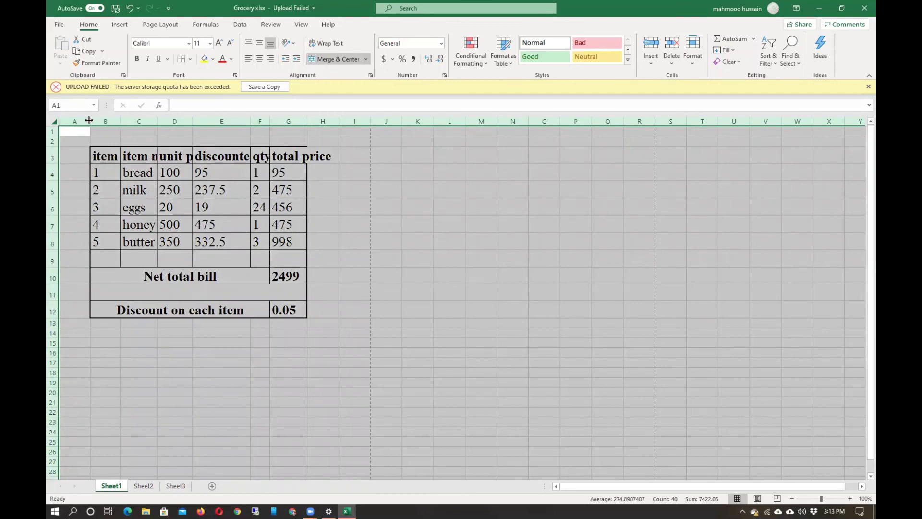
{"action": "left_click_drag", "start_coordinate": [89, 121], "coordinate": [89, 121]}
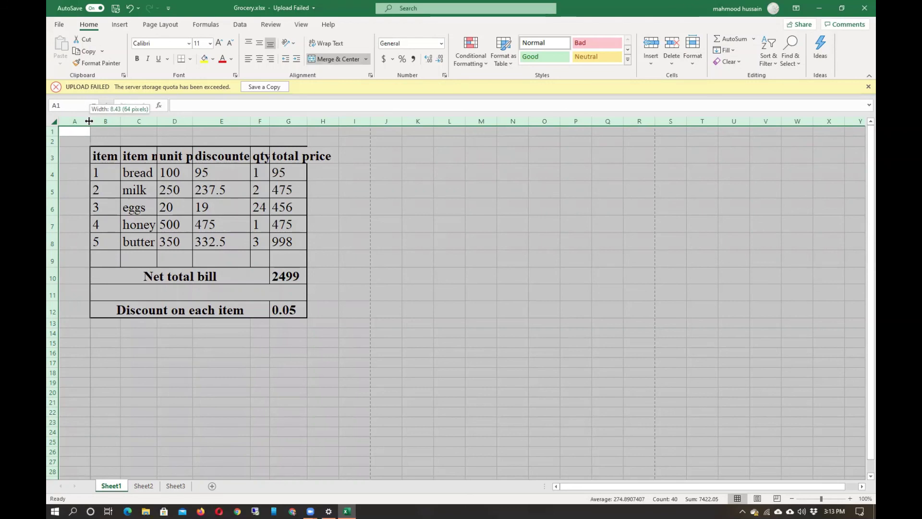
{"action": "left_click_drag", "start_coordinate": [88, 121], "coordinate": [97, 121]}
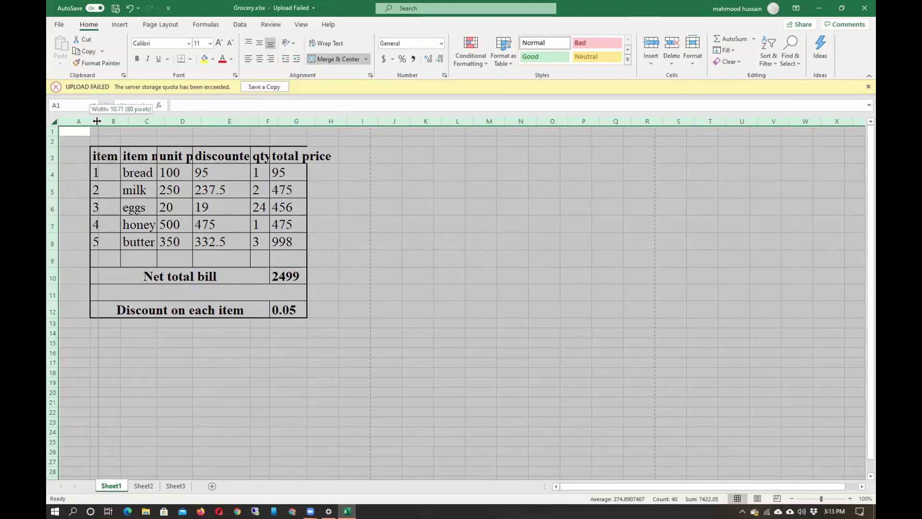
{"action": "left_click_drag", "start_coordinate": [97, 121], "coordinate": [121, 120]}
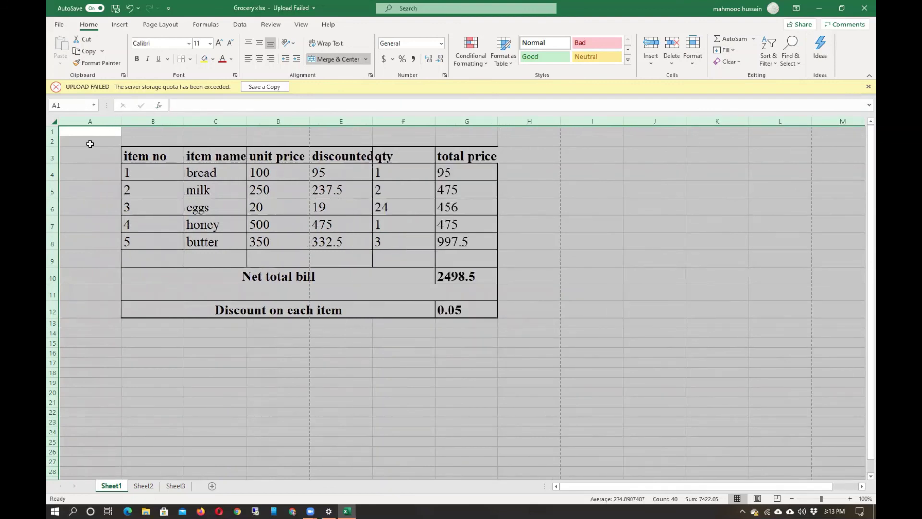
{"action": "left_click_drag", "start_coordinate": [51, 163], "coordinate": [52, 168]}
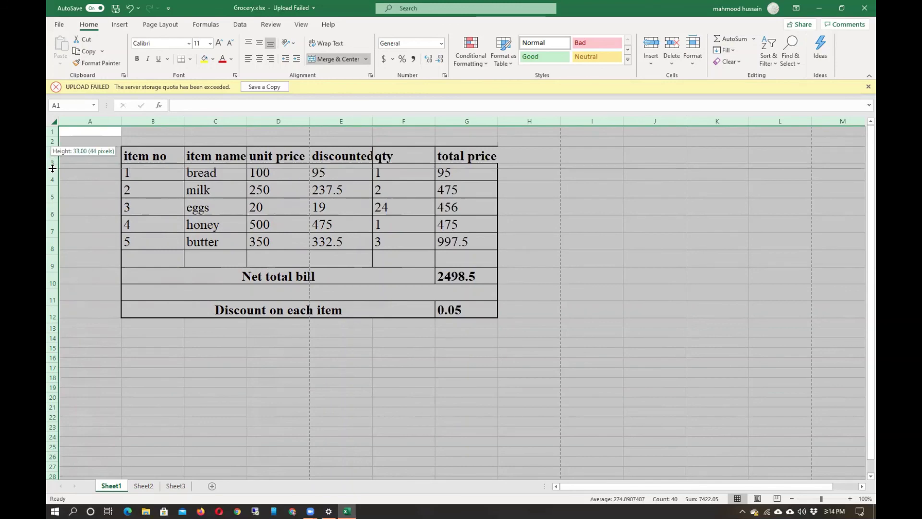
{"action": "left_click_drag", "start_coordinate": [52, 168], "coordinate": [52, 168]}
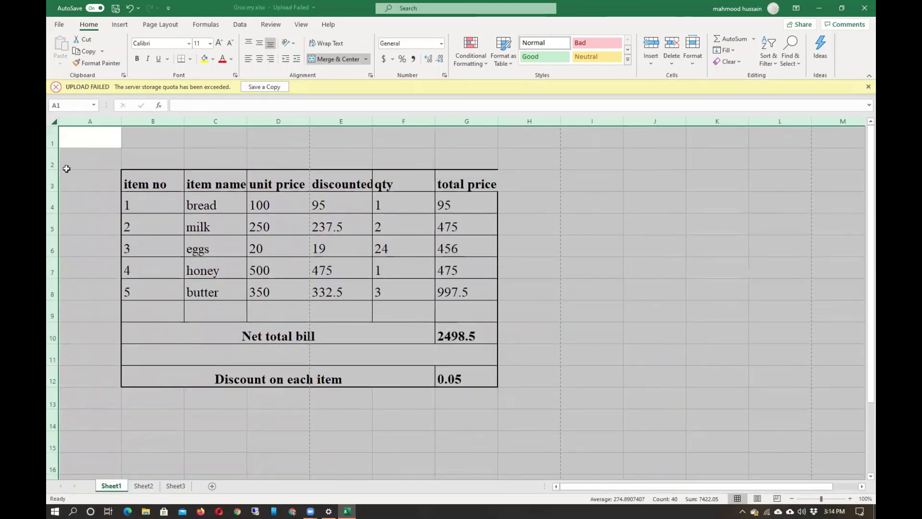
{"action": "left_click", "coordinate": [315, 153]}
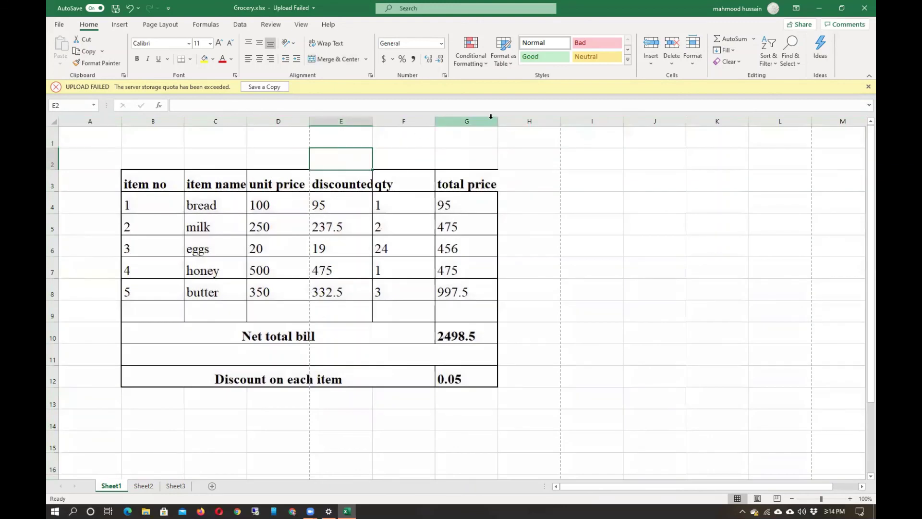
{"action": "left_click_drag", "start_coordinate": [498, 120], "coordinate": [504, 121]}
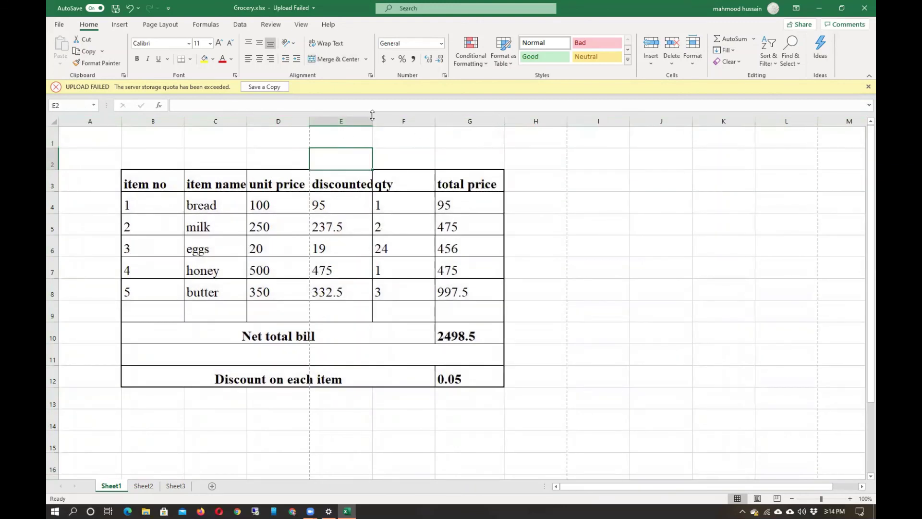
{"action": "left_click", "coordinate": [368, 120]}
{"action": "double_click", "coordinate": [372, 120]}
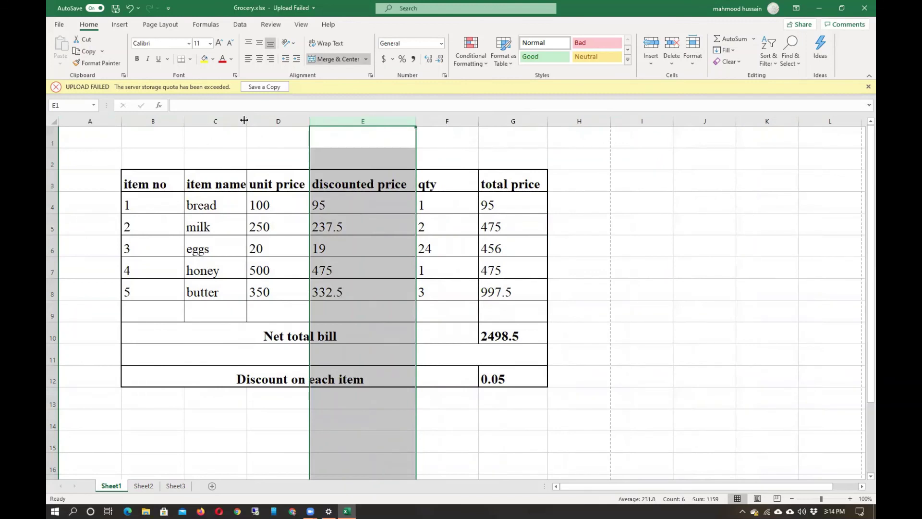
{"action": "left_click_drag", "start_coordinate": [246, 121], "coordinate": [250, 121]}
{"action": "left_click_drag", "start_coordinate": [312, 121], "coordinate": [316, 121]}
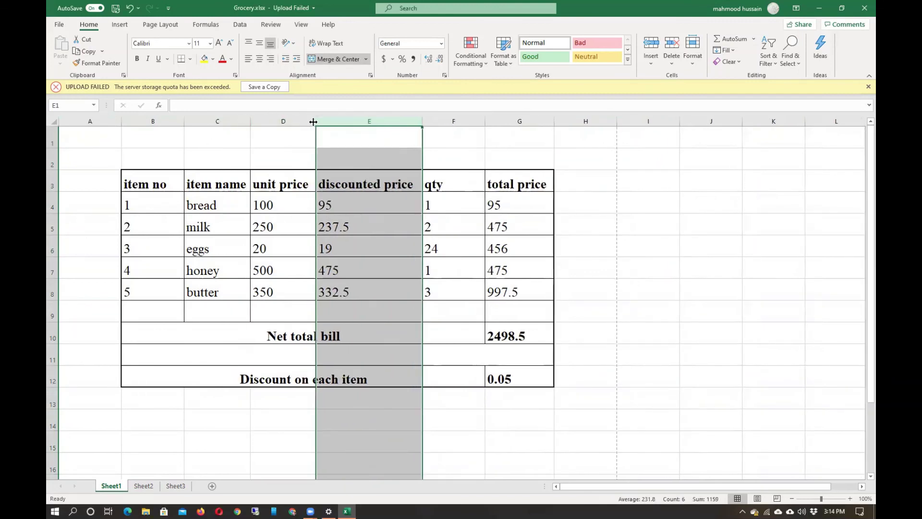
{"action": "double_click", "coordinate": [184, 117]}
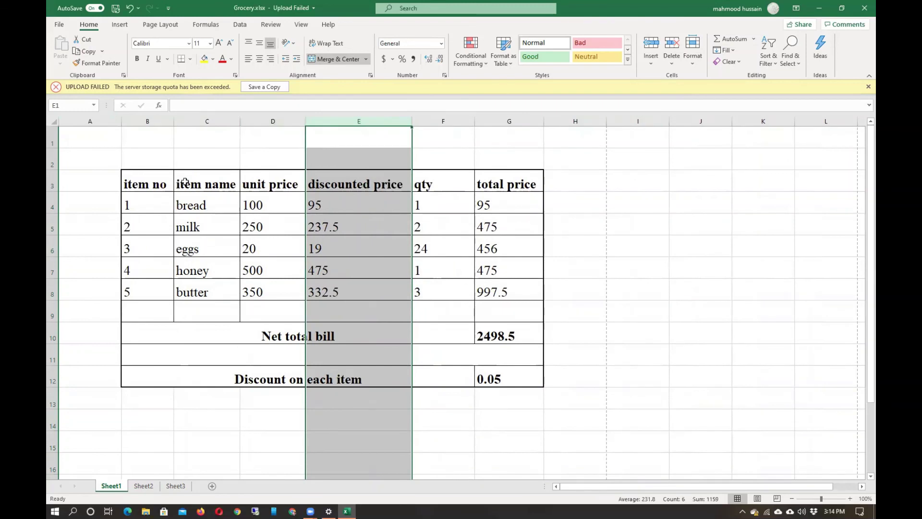
{"action": "double_click", "coordinate": [474, 121]}
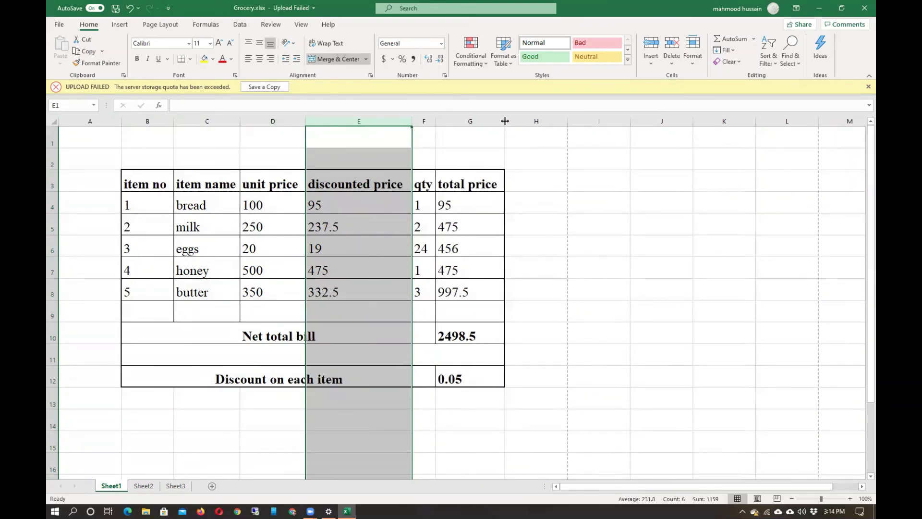
{"action": "left_click", "coordinate": [461, 250]}
{"action": "left_click", "coordinate": [263, 375]}
{"action": "key", "text": "Up"}
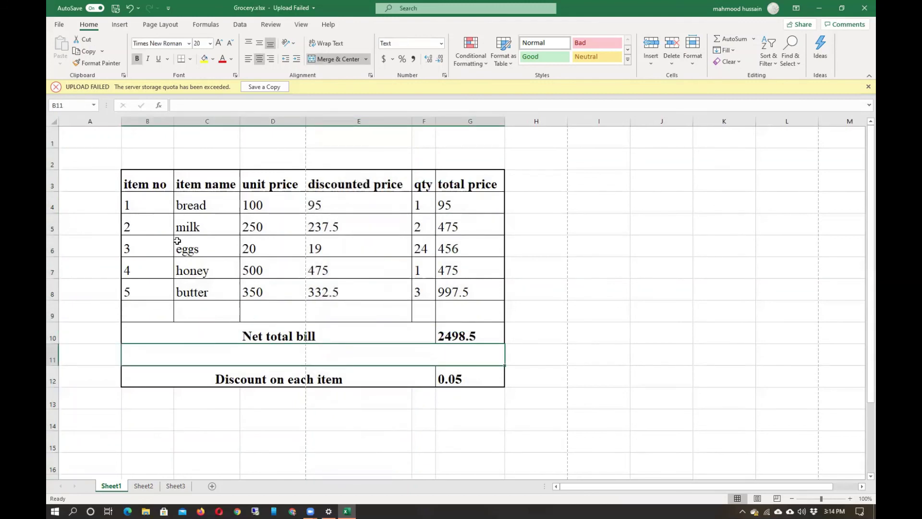
{"action": "left_click", "coordinate": [221, 222]}
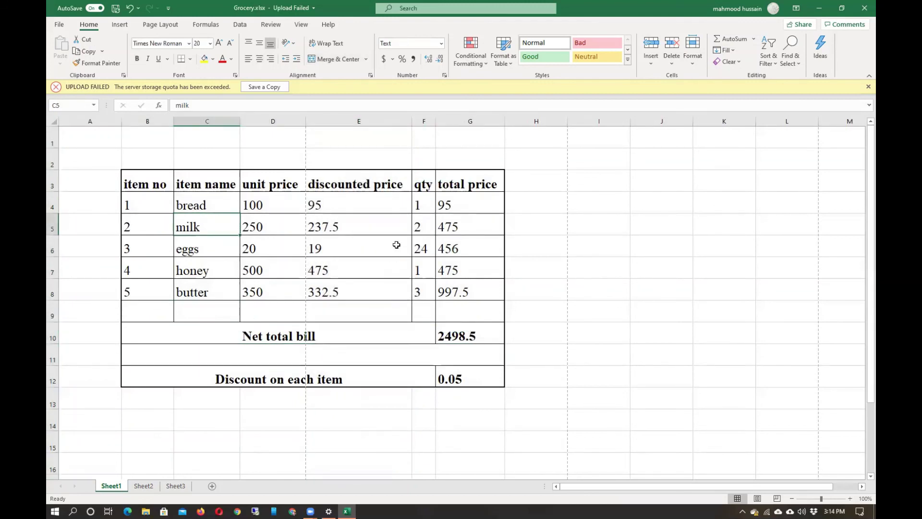
{"action": "left_click", "coordinate": [364, 223]}
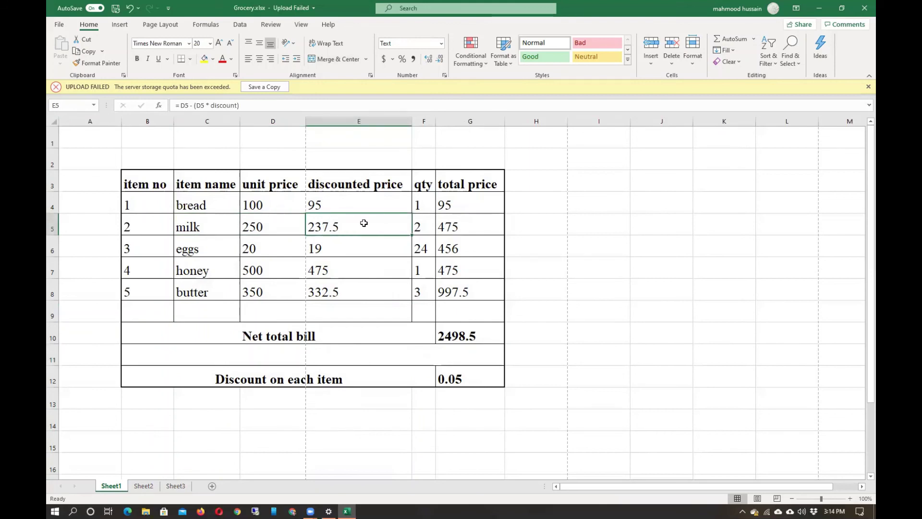
{"action": "left_click", "coordinate": [131, 176]}
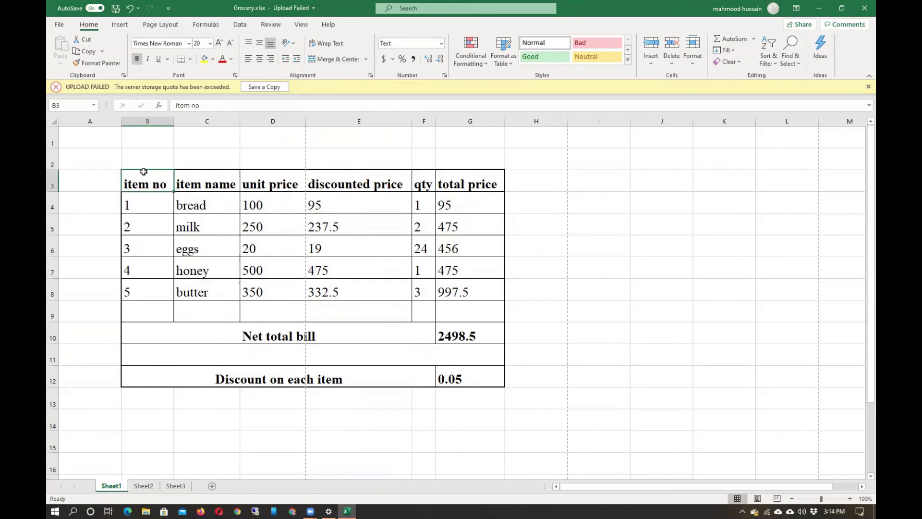
{"action": "mouse_move", "coordinate": [143, 174]}
{"action": "left_mouse_down"}
{"action": "mouse_move", "coordinate": [332, 253]}
{"action": "mouse_move", "coordinate": [361, 387]}
{"action": "left_mouse_up"}
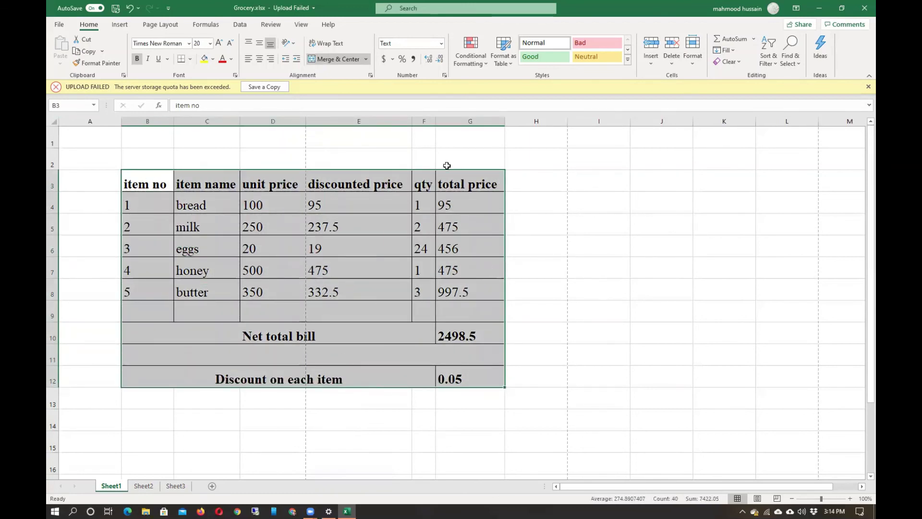
{"action": "left_click", "coordinate": [361, 204]}
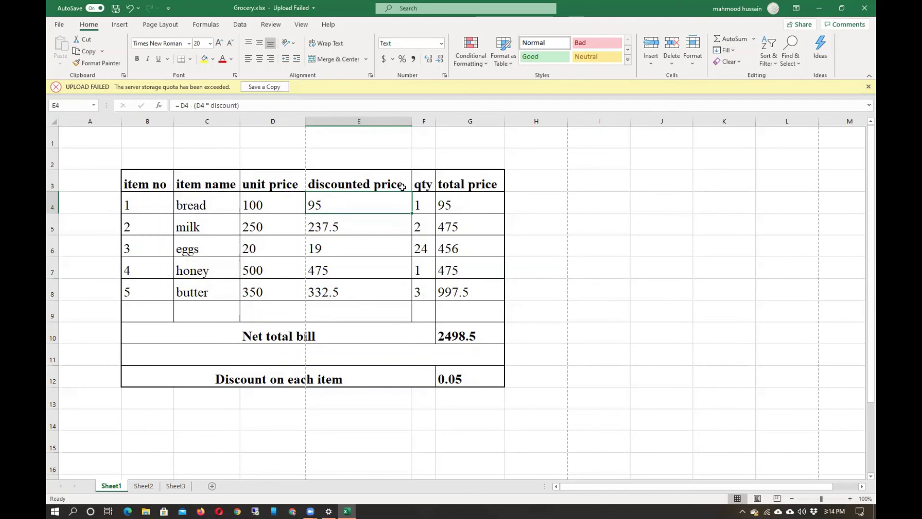
Format the unit prices D4:D8 as Currency with the PKR symbol and 2 decimals.
{"action": "left_click", "coordinate": [312, 273]}
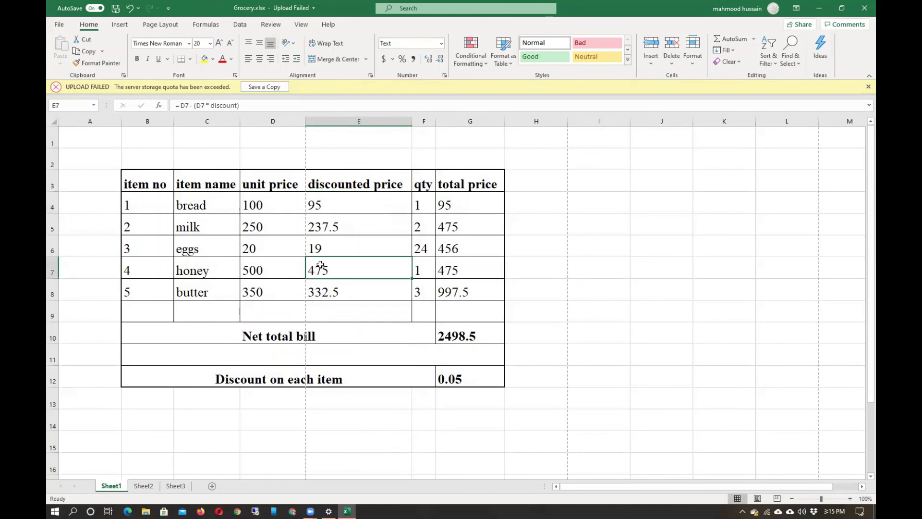
{"action": "left_click", "coordinate": [272, 201]}
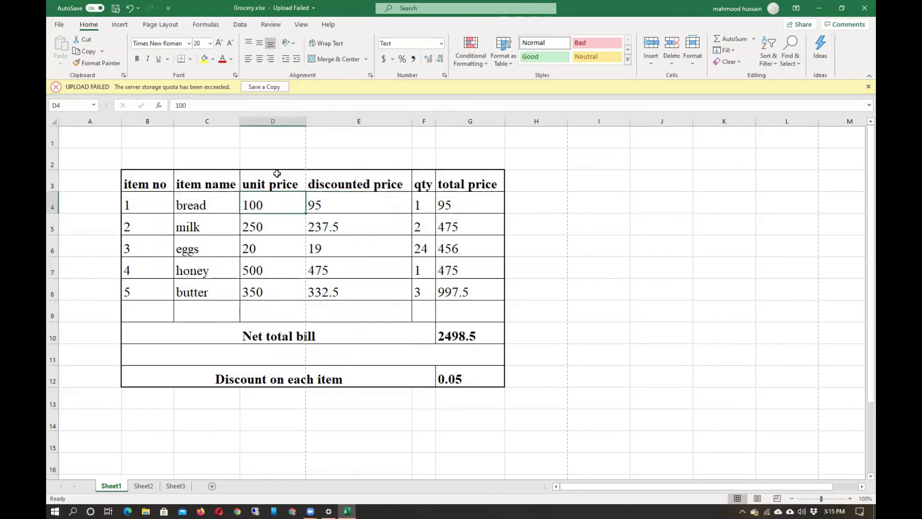
{"action": "left_click_drag", "start_coordinate": [274, 206], "coordinate": [269, 288]}
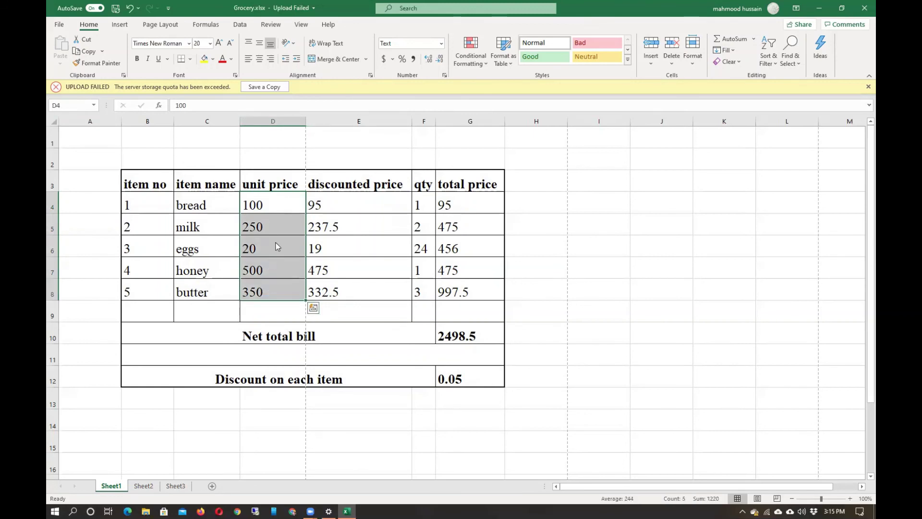
{"action": "right_click", "coordinate": [277, 247]}
{"action": "left_click", "coordinate": [307, 448]}
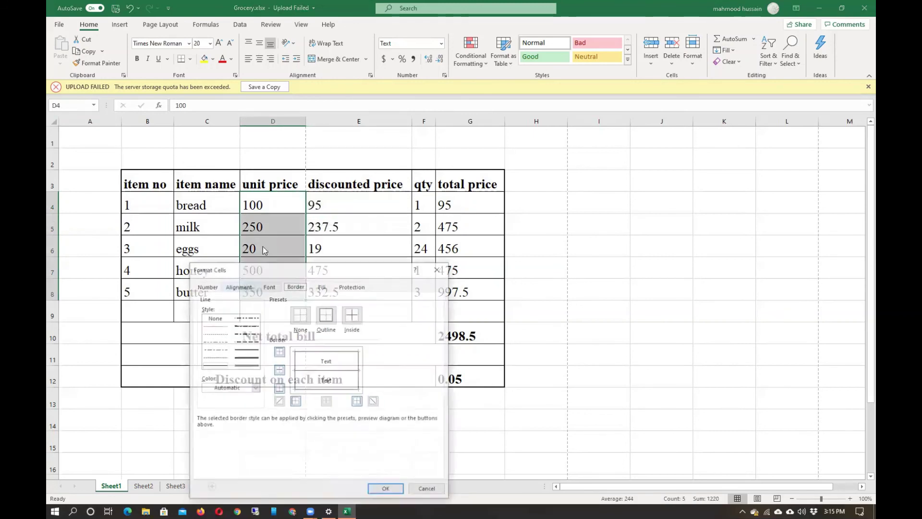
{"action": "left_click", "coordinate": [210, 290]}
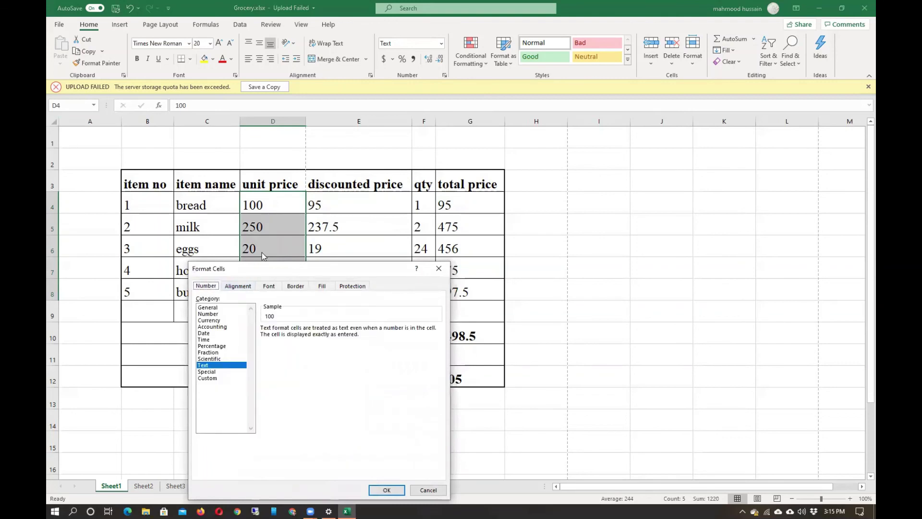
{"action": "left_click", "coordinate": [220, 320]}
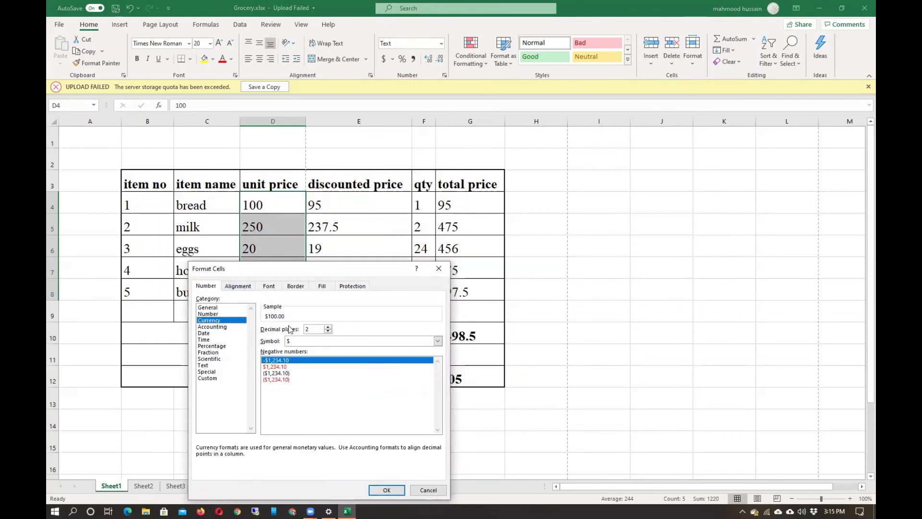
{"action": "left_click", "coordinate": [437, 340]}
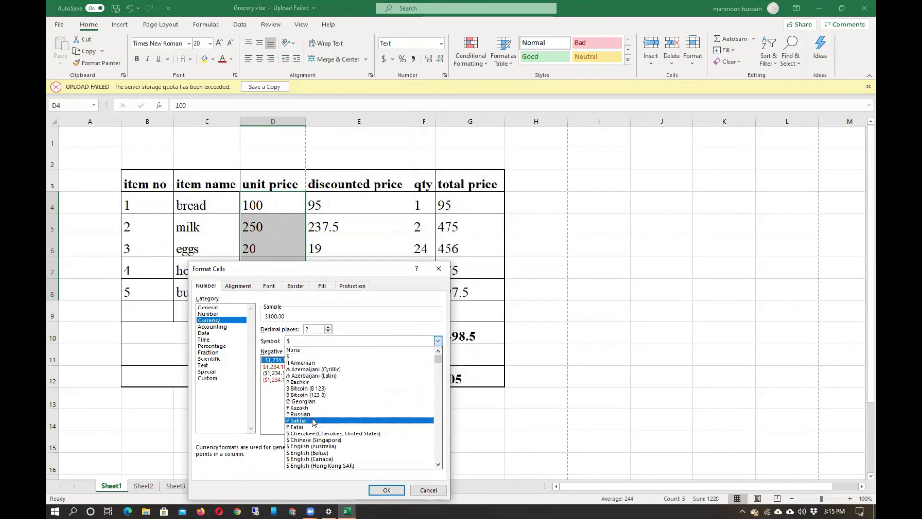
{"action": "left_click", "coordinate": [329, 341]}
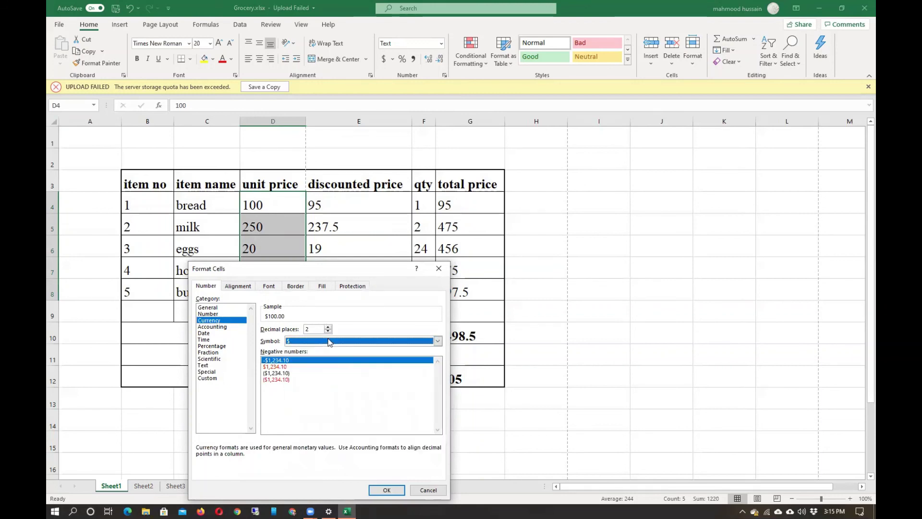
{"action": "type", "text": "pkr"}
{"action": "left_click", "coordinate": [330, 341]}
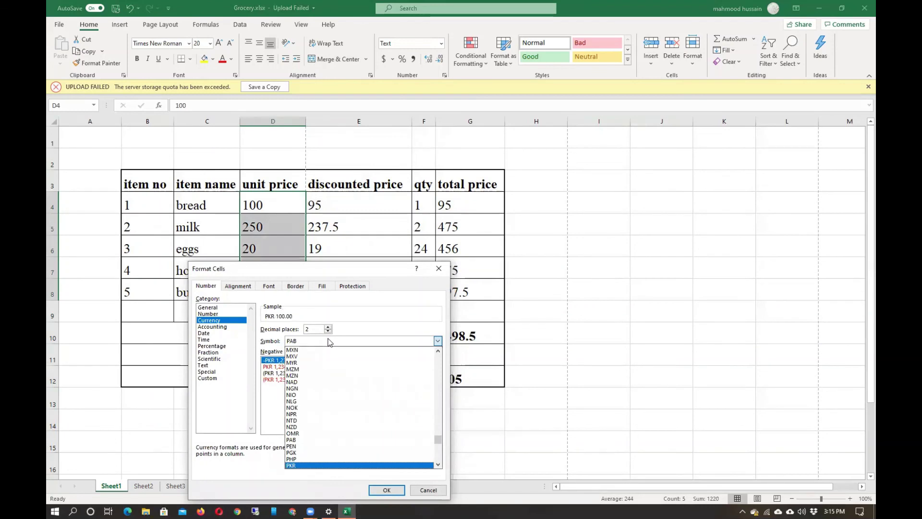
{"action": "left_click", "coordinate": [297, 465]}
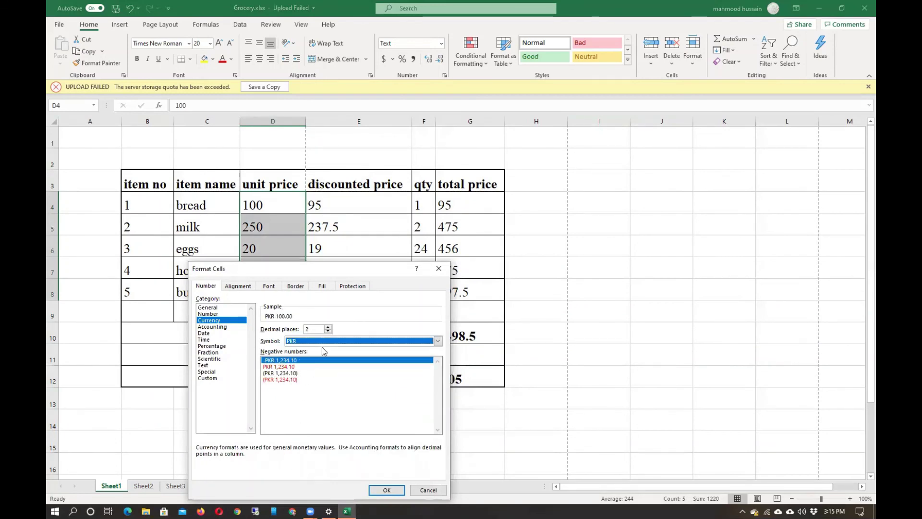
{"action": "left_click", "coordinate": [386, 490]}
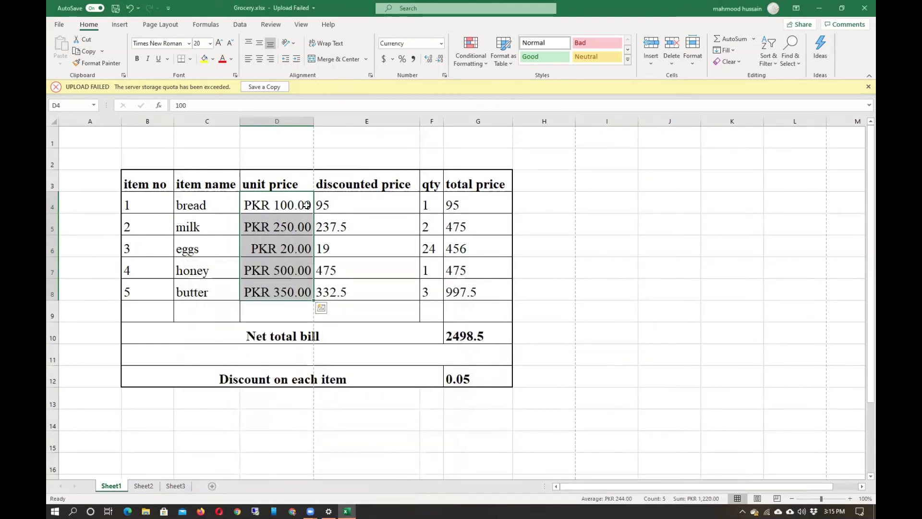
{"action": "left_click", "coordinate": [244, 225]}
Left-align unit prices D4:D8, centre discounted prices E4:E8, right-align qty and totals F4:G8.
{"action": "left_click_drag", "start_coordinate": [294, 209], "coordinate": [292, 291]}
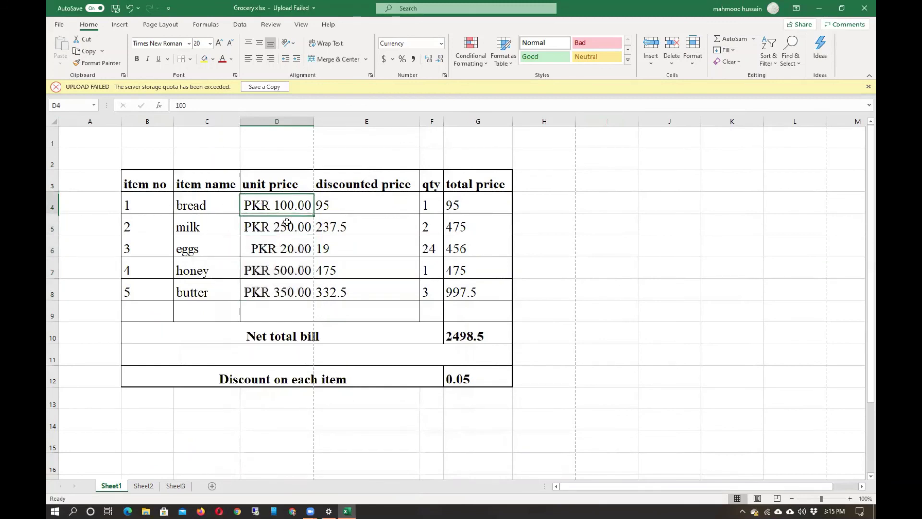
{"action": "left_click", "coordinate": [248, 59]}
{"action": "left_click", "coordinate": [264, 247]}
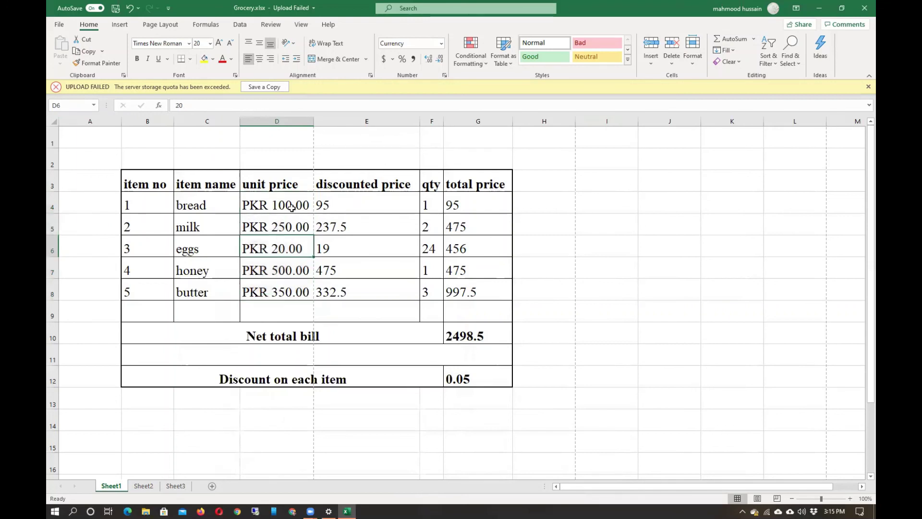
{"action": "left_click", "coordinate": [346, 201]}
{"action": "left_click_drag", "start_coordinate": [345, 200], "coordinate": [346, 290]}
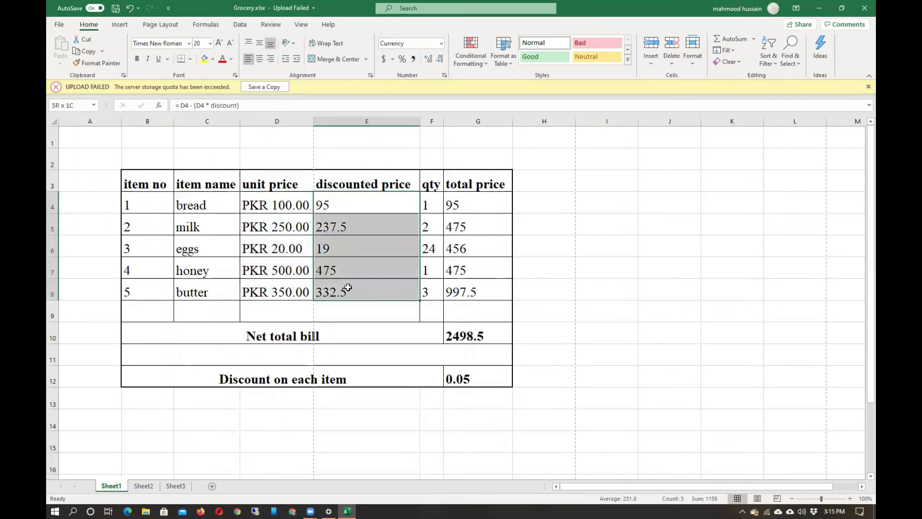
{"action": "left_click", "coordinate": [264, 59]}
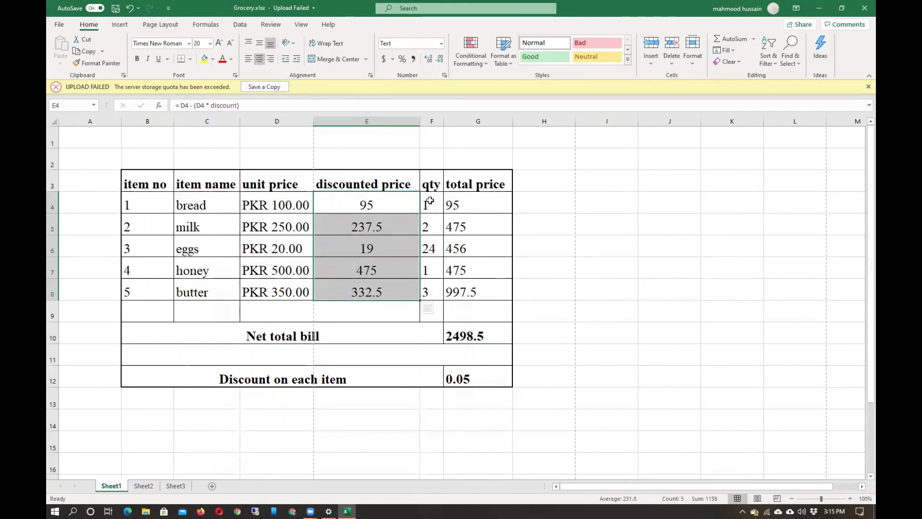
{"action": "left_click_drag", "start_coordinate": [423, 202], "coordinate": [475, 291]}
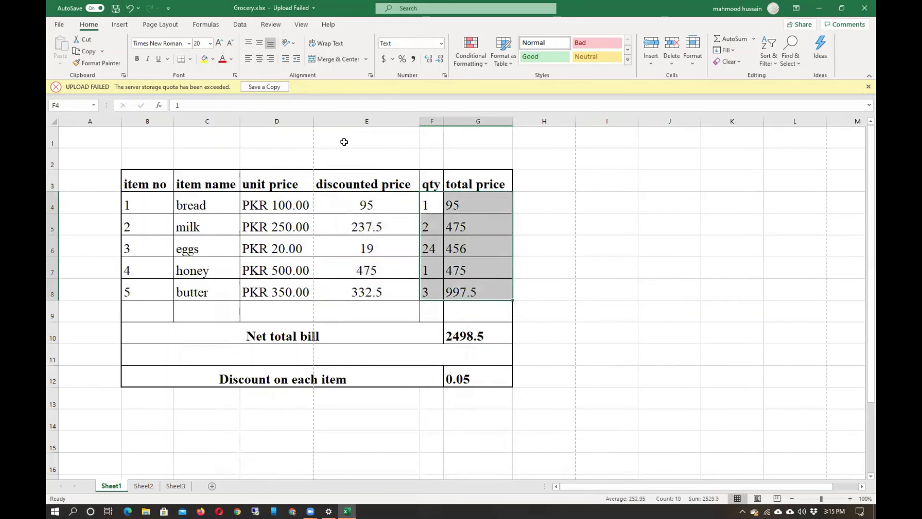
{"action": "left_click", "coordinate": [270, 59]}
{"action": "left_click", "coordinate": [350, 229]}
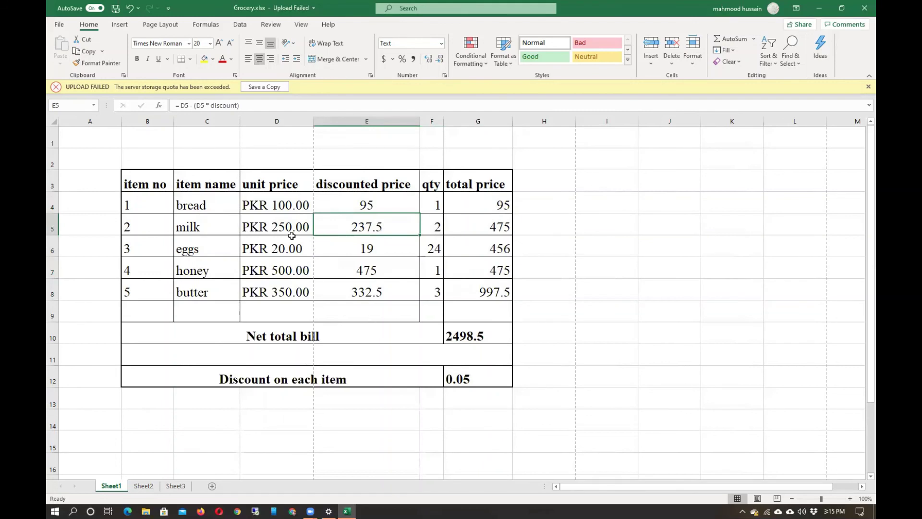
{"action": "left_click", "coordinate": [227, 230]}
{"action": "left_click", "coordinate": [210, 309]}
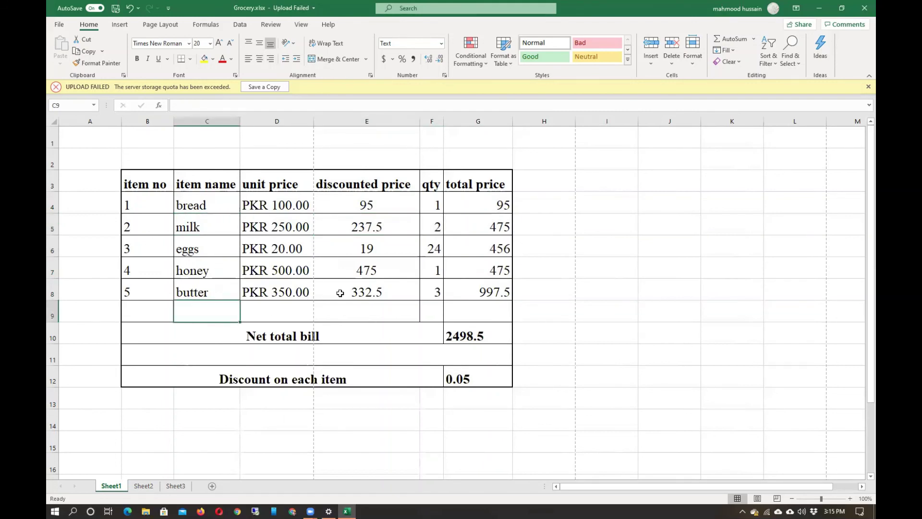
{"action": "left_click", "coordinate": [420, 334]}
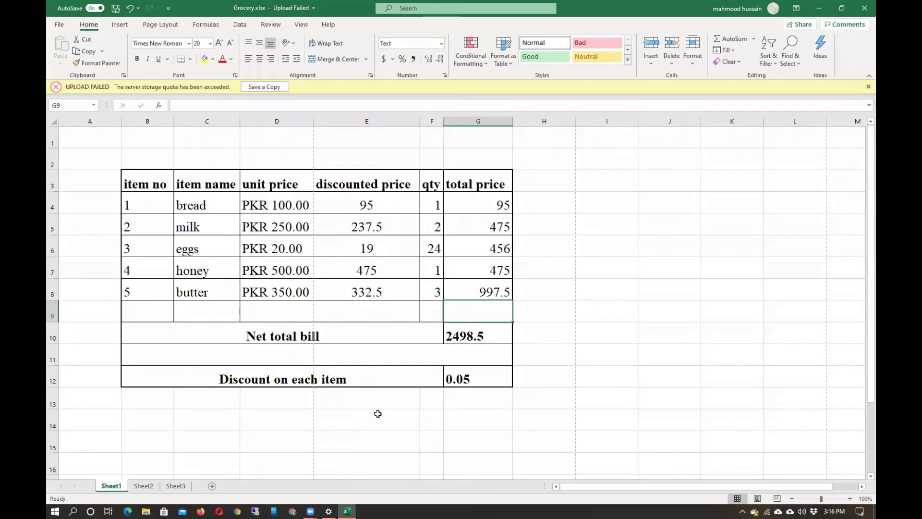
Start a 'T' label in C14 and enter the 2% tax rate in D14.
{"action": "left_click", "coordinate": [200, 415]}
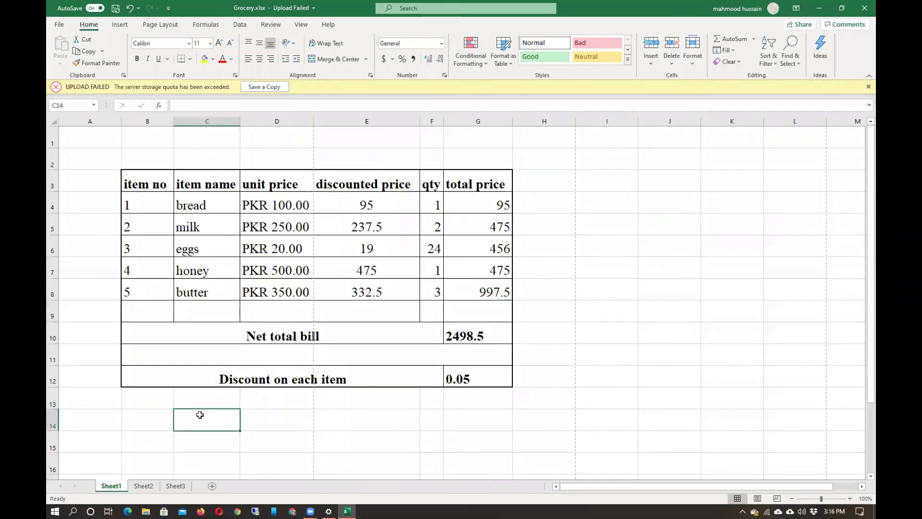
{"action": "type", "text": "Tax"}
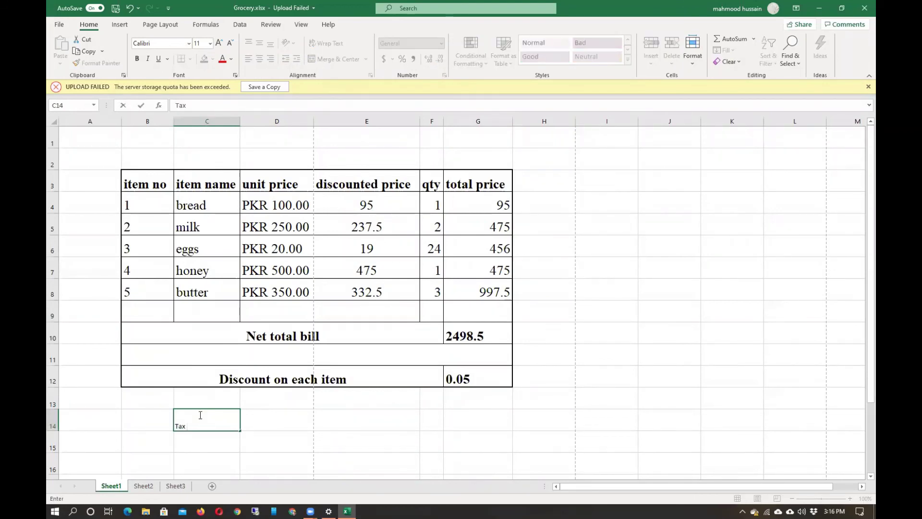
{"action": "left_click", "coordinate": [262, 423]}
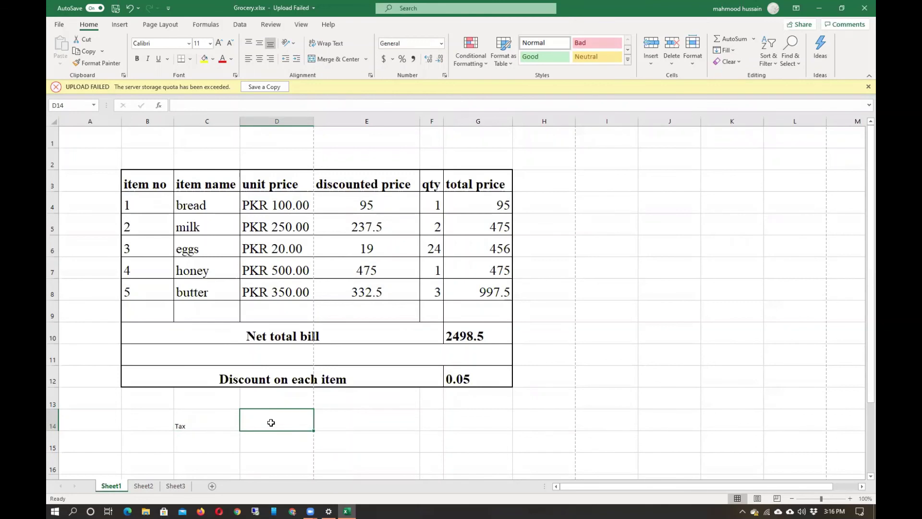
{"action": "type", "text": "2"}
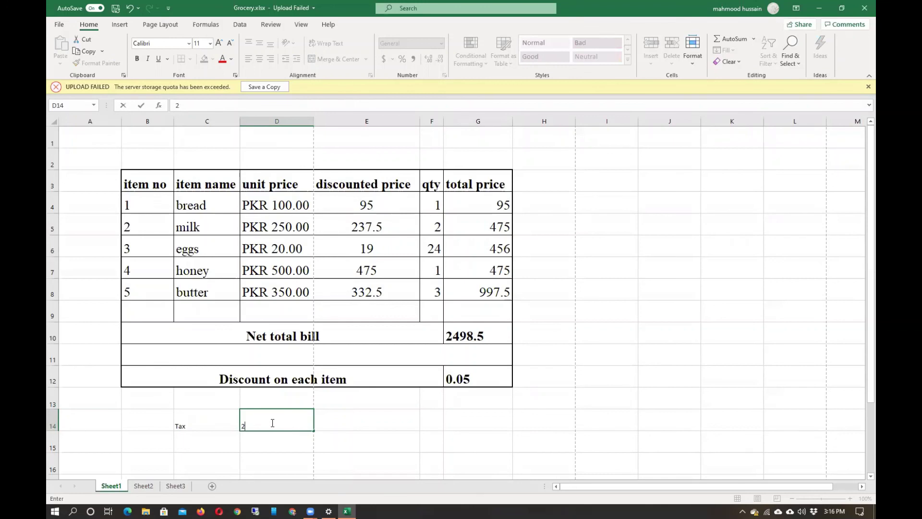
{"action": "type", "text": "%"}
Complete the C14 label as 'Tax on total amount' and select C14:D14.
{"action": "double_click", "coordinate": [216, 419]}
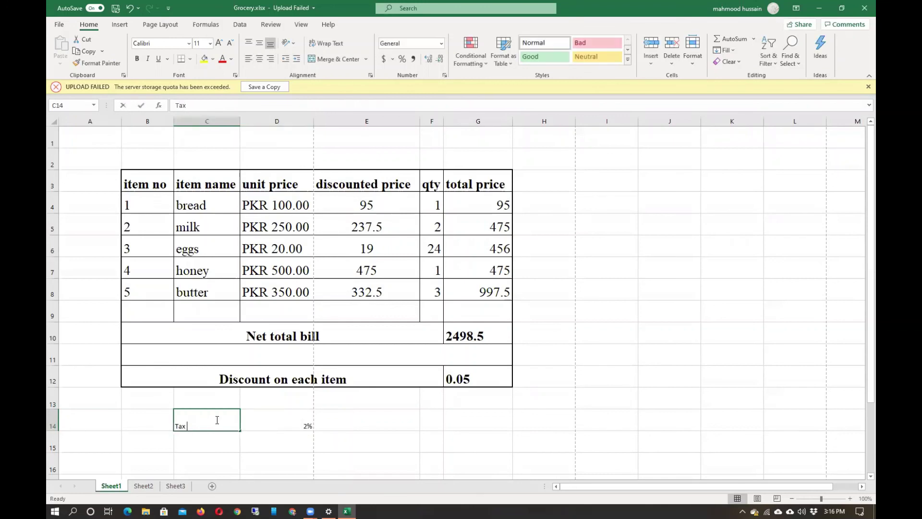
{"action": "type", "text": "on to"}
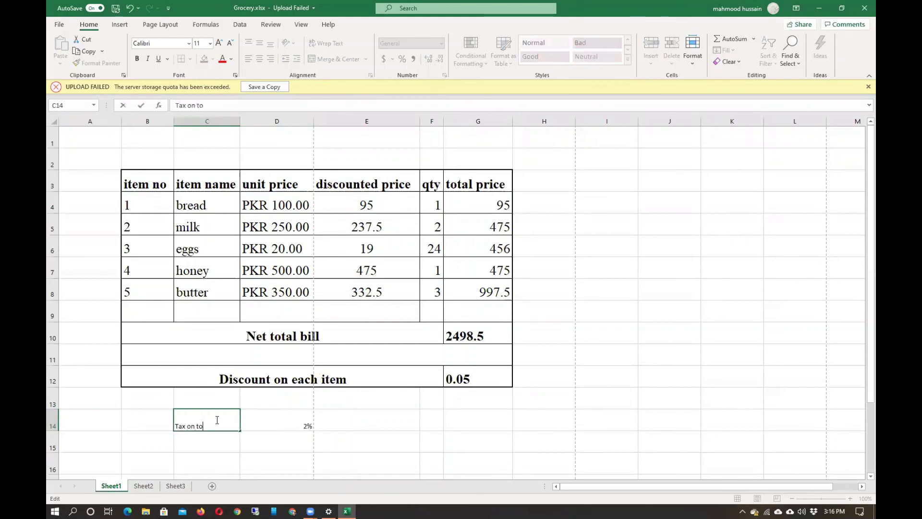
{"action": "type", "text": "al"}
{"action": "key", "text": "BackSpace"}
{"action": "type", "text": "mo"}
{"action": "key", "text": "BackSpace"}
{"action": "key", "text": "BackSpace"}
{"action": "key", "text": "BackSpace"}
{"action": "key", "text": "BackSpace"}
{"action": "key", "text": "BackSpace"}
{"action": "type", "text": "number"}
{"action": "key", "text": "BackSpace"}
{"action": "key", "text": "BackSpace"}
{"action": "key", "text": "BackSpace"}
{"action": "key", "text": "BackSpace"}
{"action": "key", "text": "BackSpace"}
{"action": "key", "text": "BackSpace"}
{"action": "type", "text": "mou"}
{"action": "left_click", "coordinate": [212, 454]}
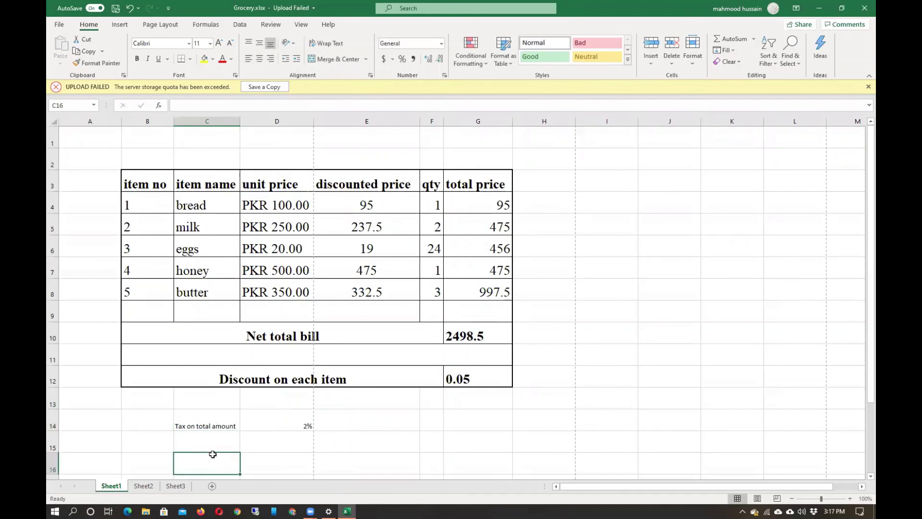
{"action": "left_click", "coordinate": [478, 201]}
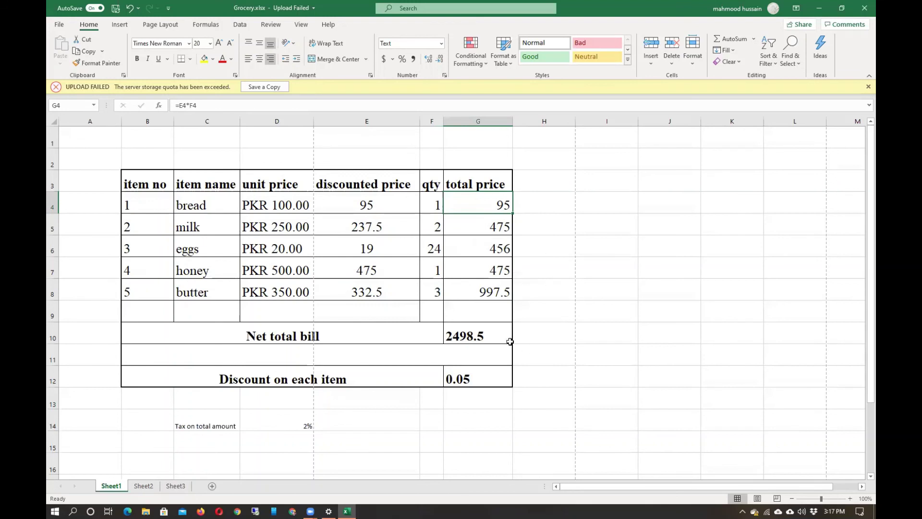
{"action": "left_click", "coordinate": [223, 425]}
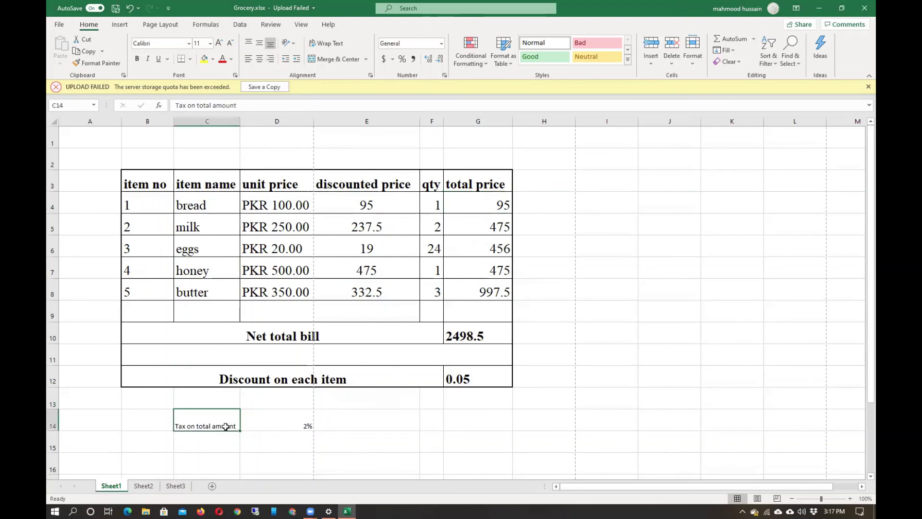
{"action": "left_click_drag", "start_coordinate": [225, 426], "coordinate": [273, 413]}
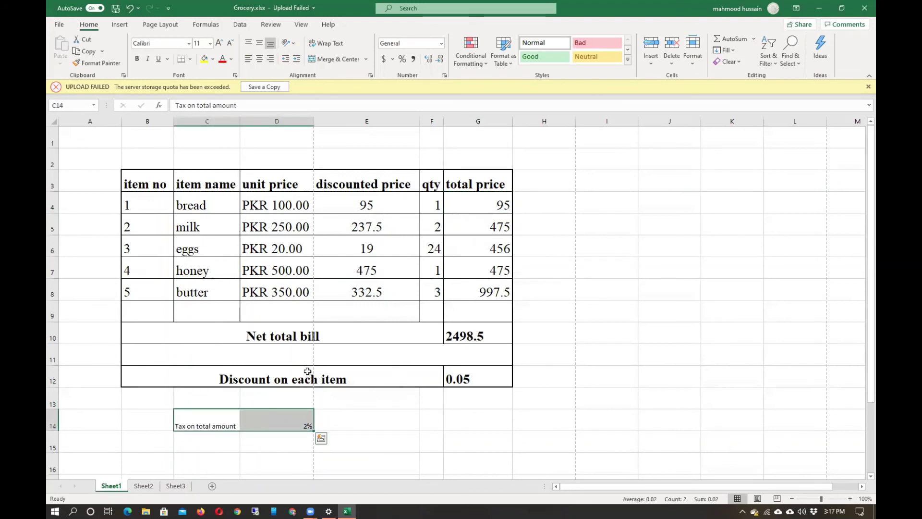